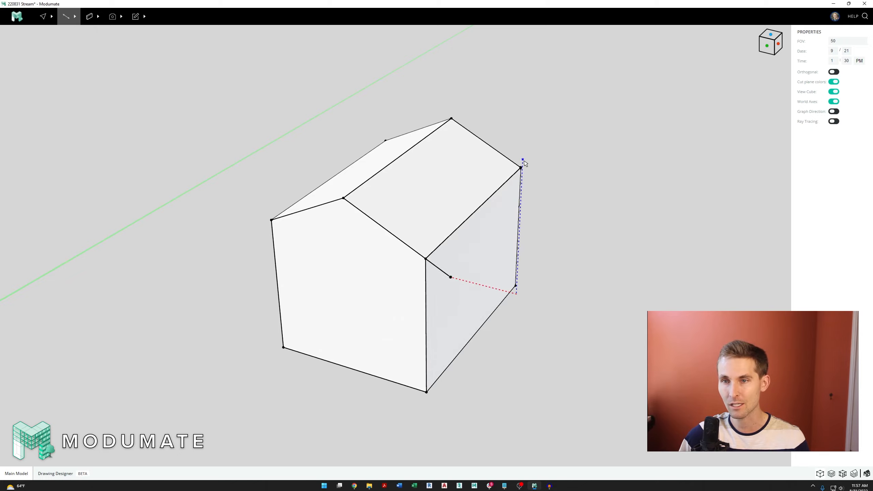
Finish the eave overhang along the first long side by drawing its edge back to the far wall's top corner
click(520, 168)
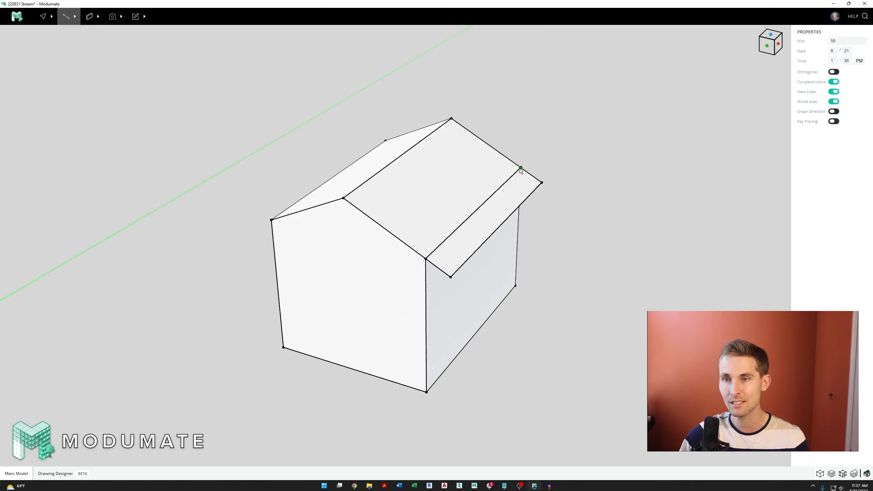
scroll(495, 183, down, 3)
right_drag(402, 227, 444, 250)
key(Escape)
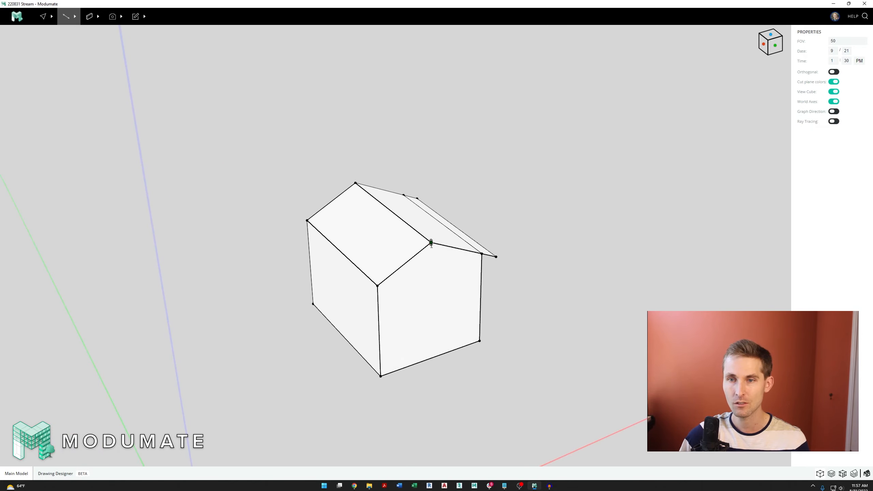
Draw a matching sloped eave overhang about 1'-6" deep along the opposite long side, continuing the roof pitch
click(430, 243)
click(377, 286)
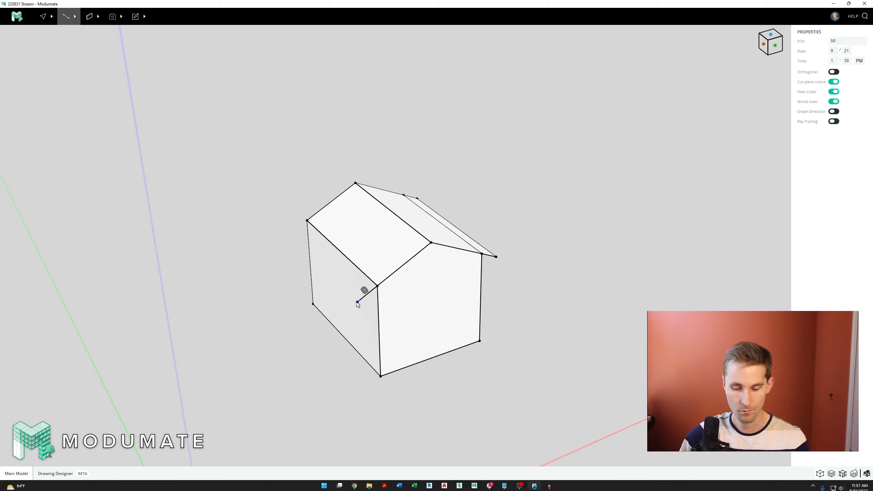
scroll(357, 304, up, 3)
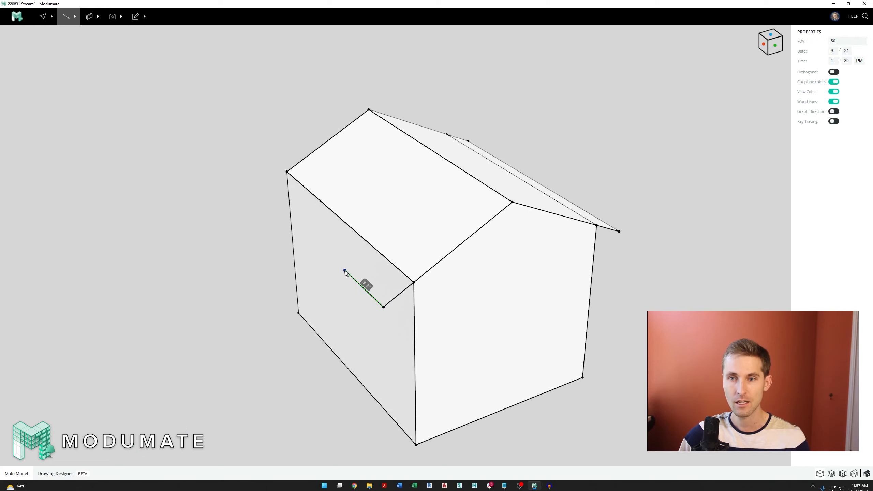
click(290, 174)
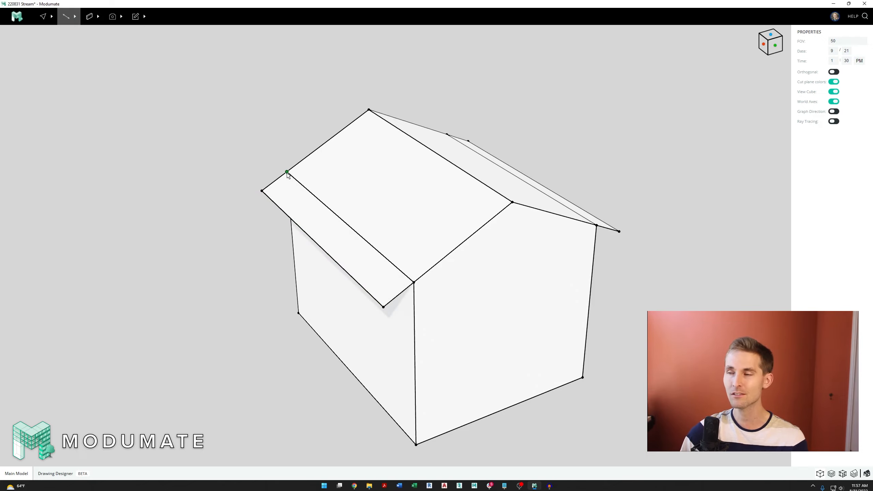
click(287, 172)
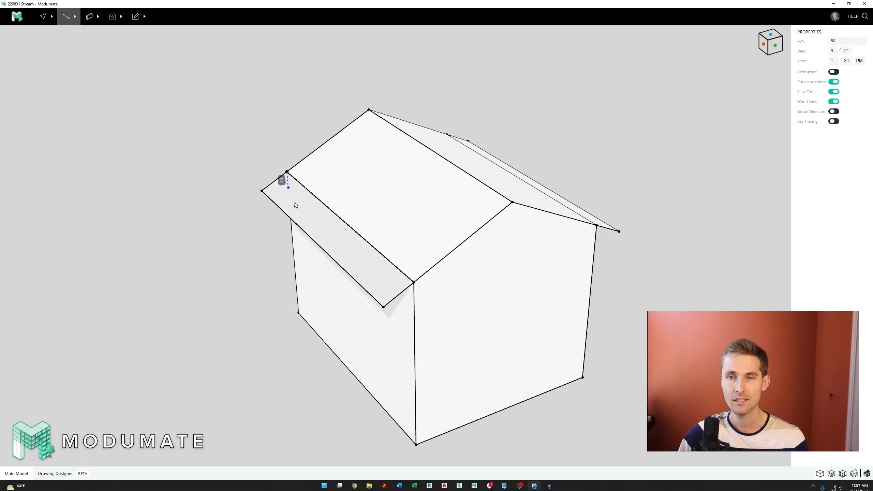
scroll(306, 231, down, 2)
right_drag(360, 236, 401, 243)
middle_drag(443, 254, 350, 236)
key(Escape)
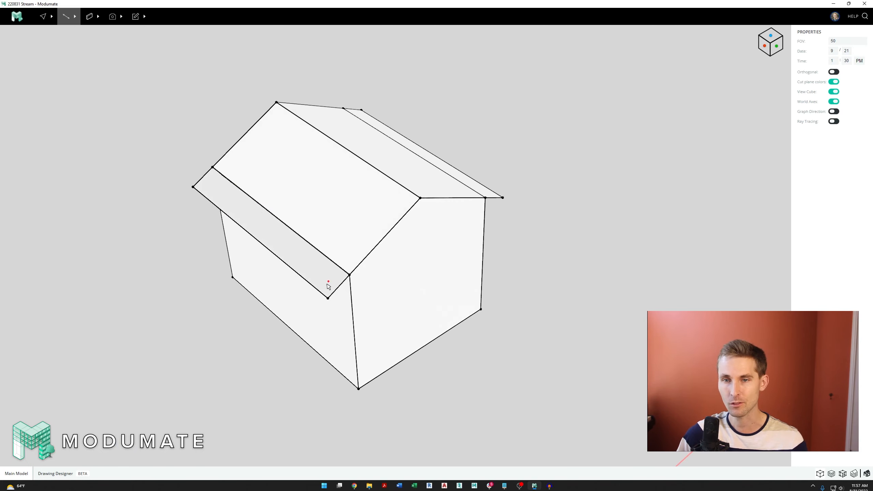
scroll(326, 299, up, 2)
click(329, 300)
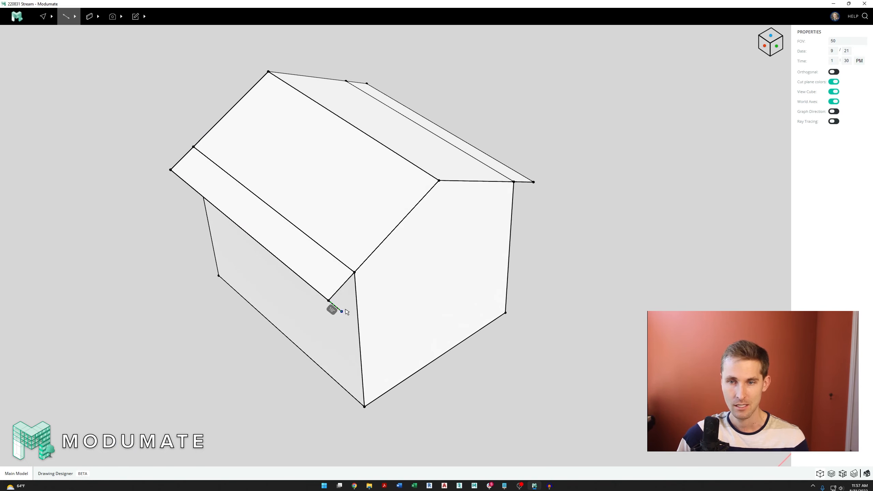
key(Escape)
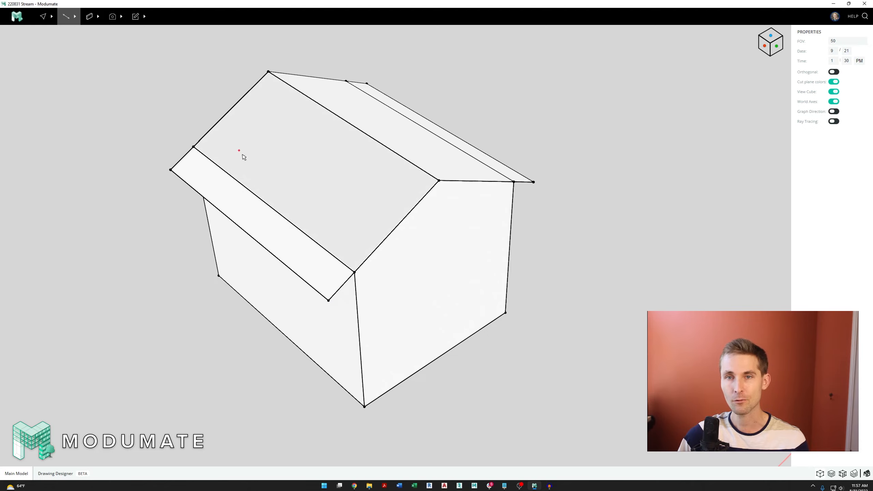
Draw 1 ft wide rectangular overhang strips along both roof slopes at one gable end, running from eave to eave
right_drag(389, 269, 405, 267)
middle_drag(414, 250, 394, 278)
key(r)
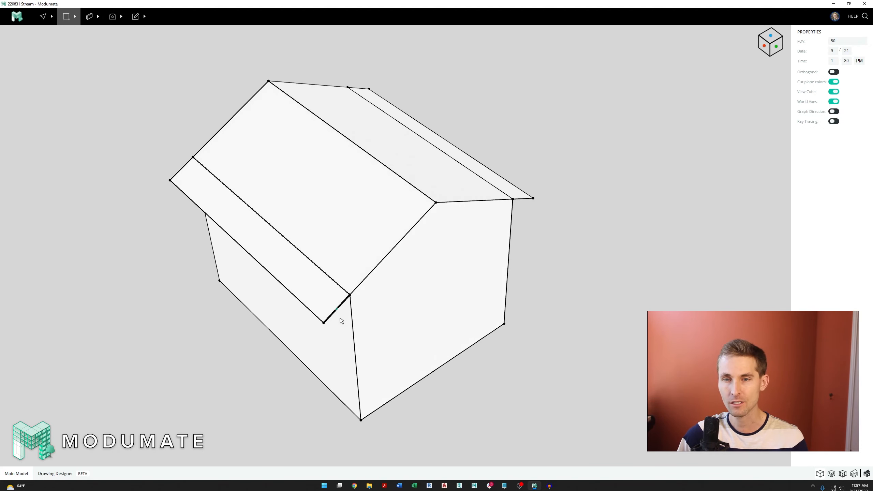
click(323, 323)
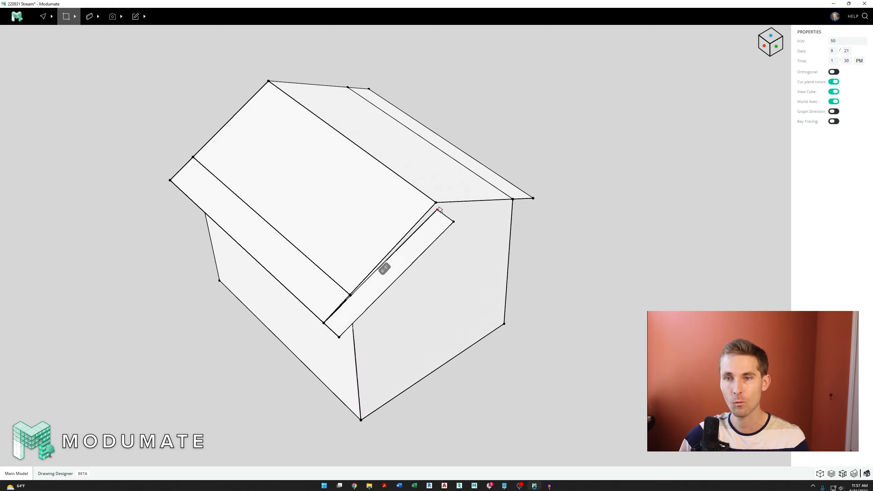
click(533, 198)
middle_drag(280, 176, 432, 257)
click(432, 362)
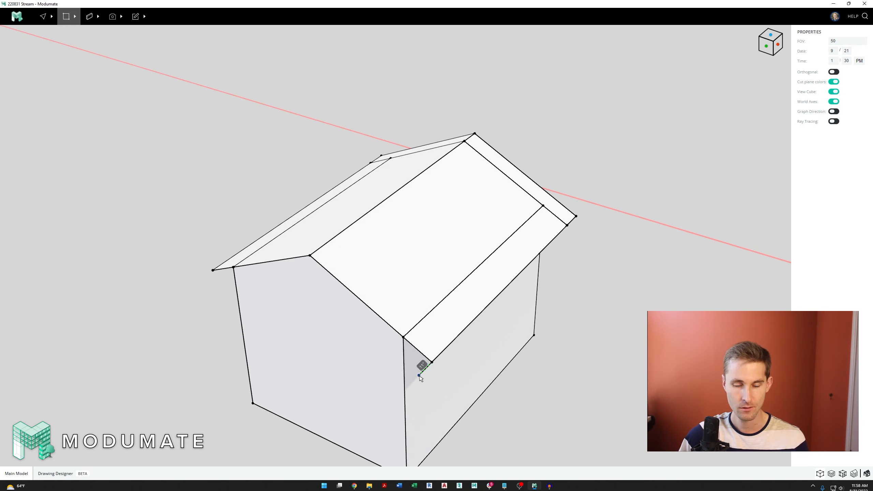
key(Escape)
key(Escape)
Copy the two gable overhang faces to the opposite gable end, flush with the roof edge
middle_drag(446, 227, 469, 250)
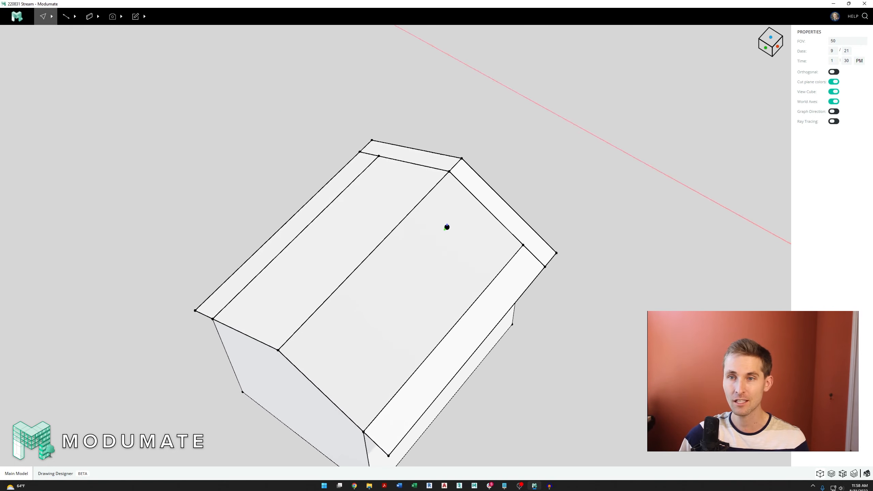
scroll(462, 189, up, 3)
click(470, 178)
shift+click(423, 148)
scroll(359, 310, down, 5)
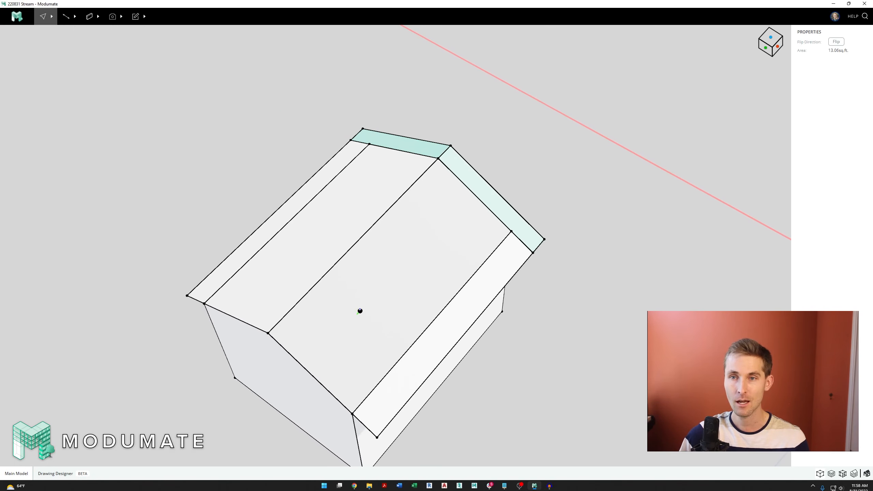
mouse_move(359, 309)
middle_down()
mouse_move(427, 265)
mouse_move(452, 288)
mouse_move(449, 273)
middle_up()
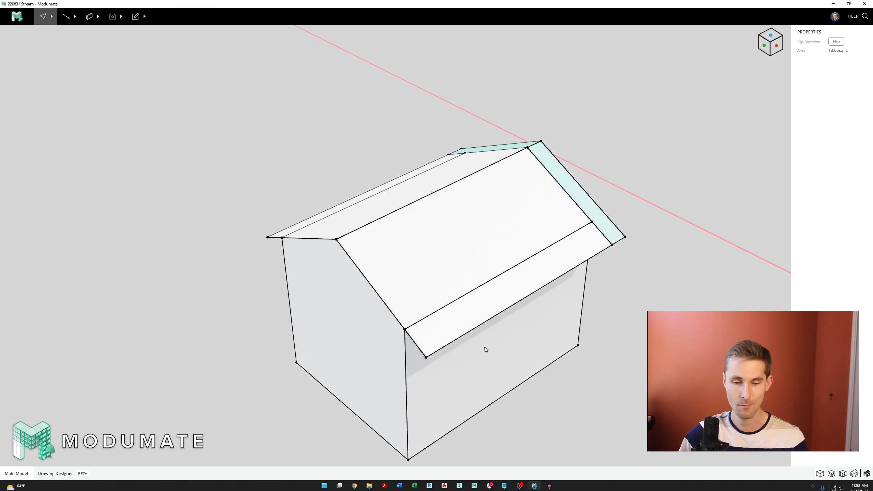
key(m)
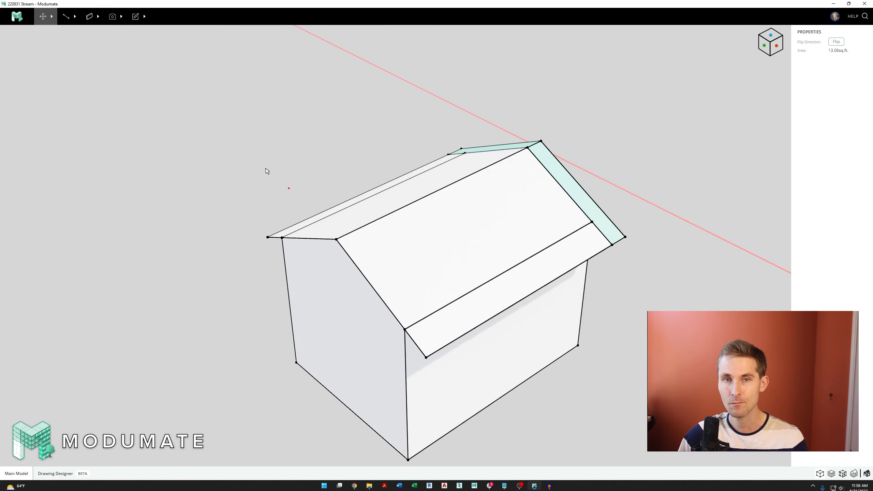
click(51, 16)
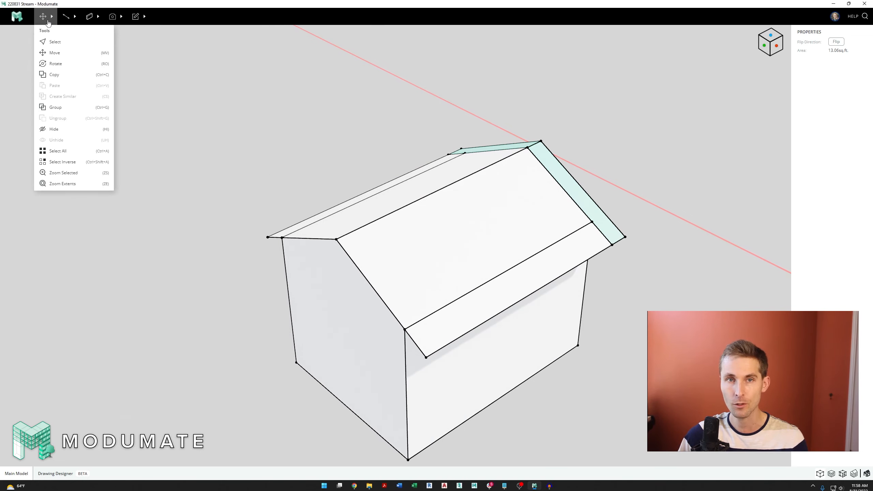
click(47, 55)
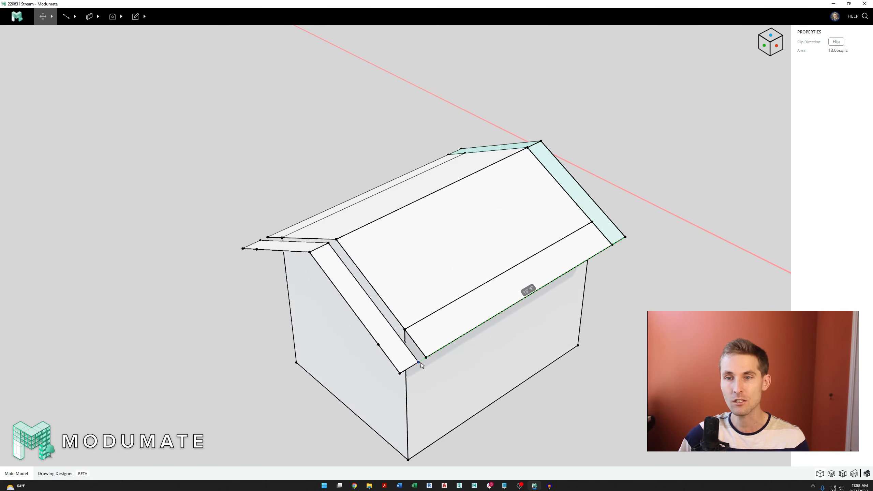
click(422, 365)
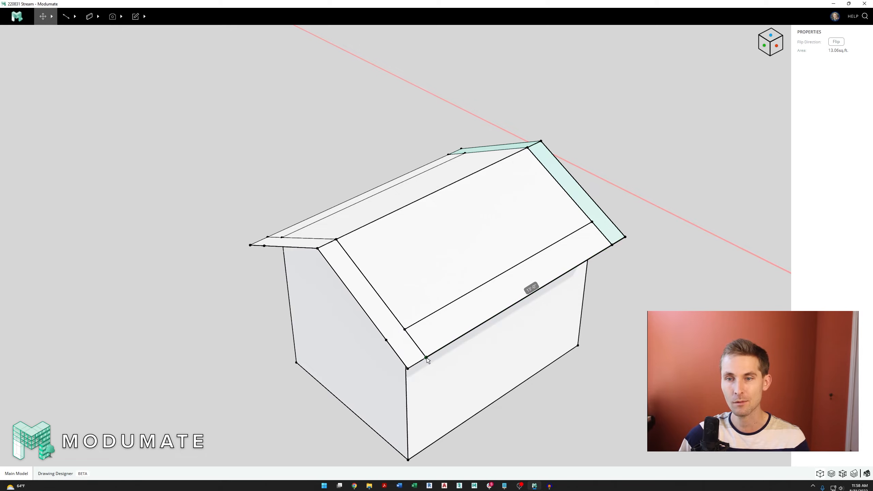
Delete the short edges separating the eave and gable overhangs at the four roof corners
click(413, 344)
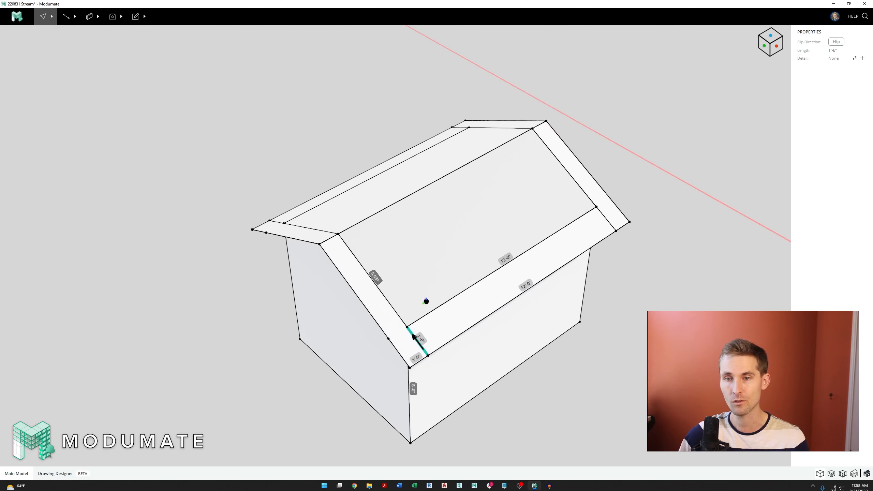
scroll(415, 338, down, 3)
key(Escape)
key(ctrl+s)
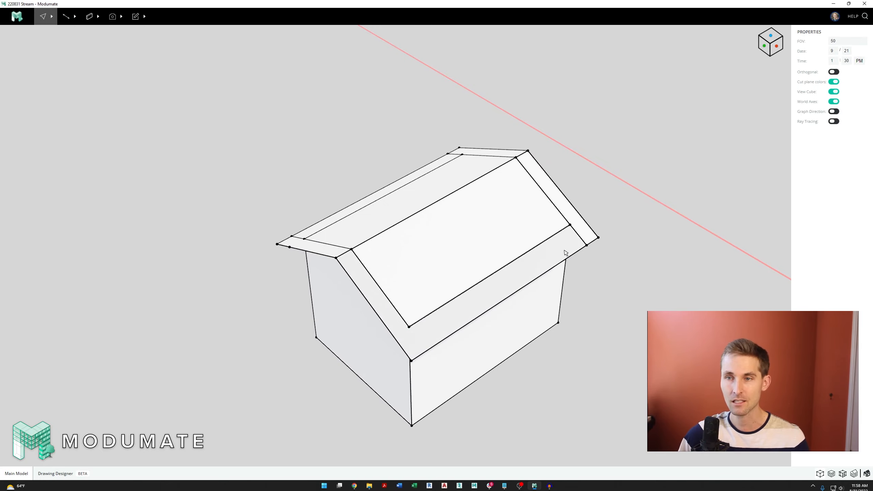
click(579, 239)
key(Delete)
right_drag(361, 244, 446, 248)
click(373, 329)
key(Delete)
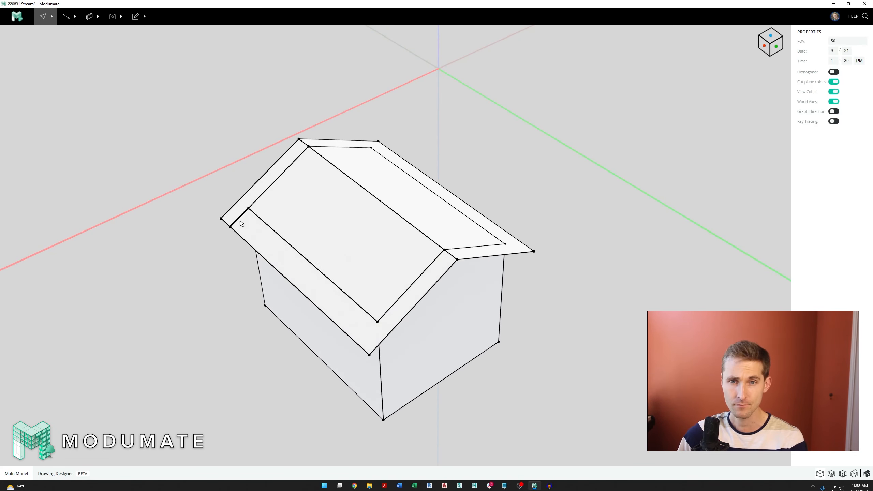
click(240, 221)
key(Delete)
scroll(405, 329, up, 2)
scroll(360, 312, down, 2)
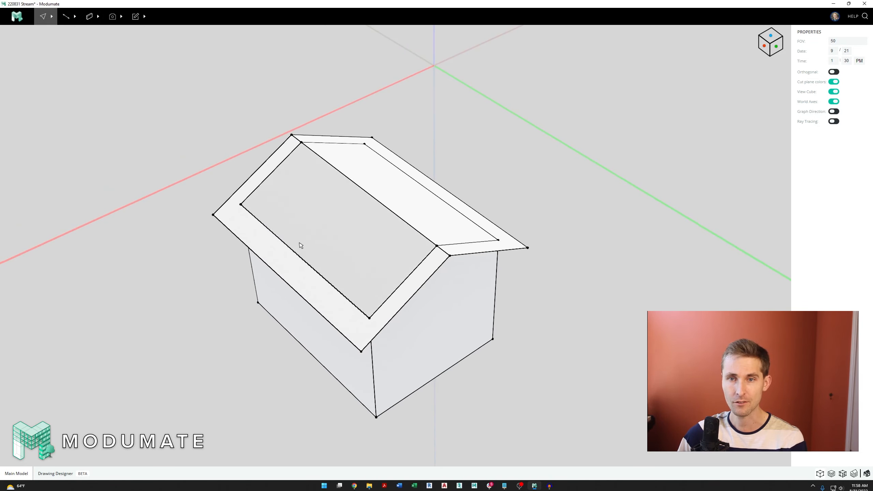
Select one slope's overhang face to check that its eave and gable strips are joined
right_drag(301, 245, 449, 349)
click(310, 255)
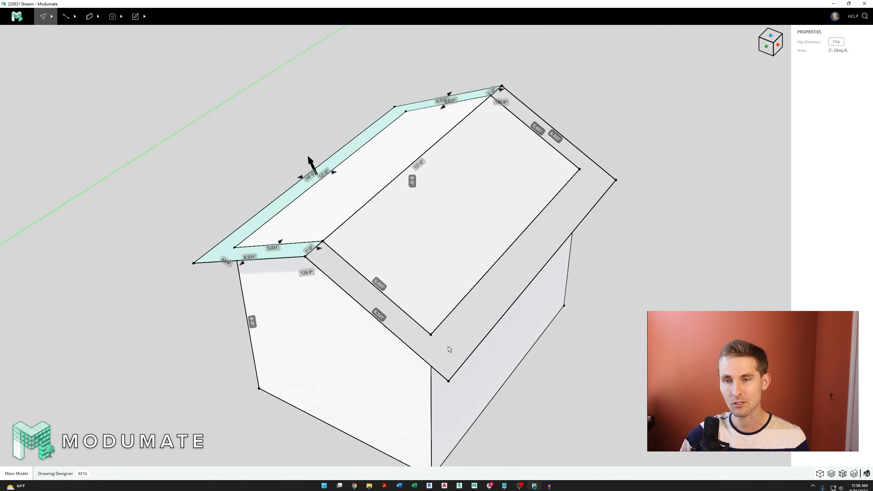
key(Escape)
Draw a door outline with the Line tool on the gable wall, starting about 1 ft from its corner along the base edge
scroll(389, 292, down, 5)
right_drag(389, 350, 415, 316)
scroll(434, 302, up, 3)
key(l)
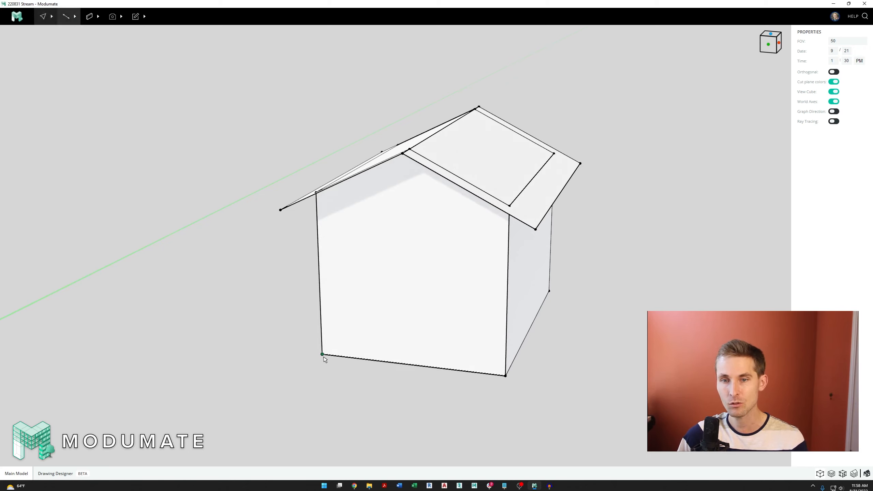
click(321, 355)
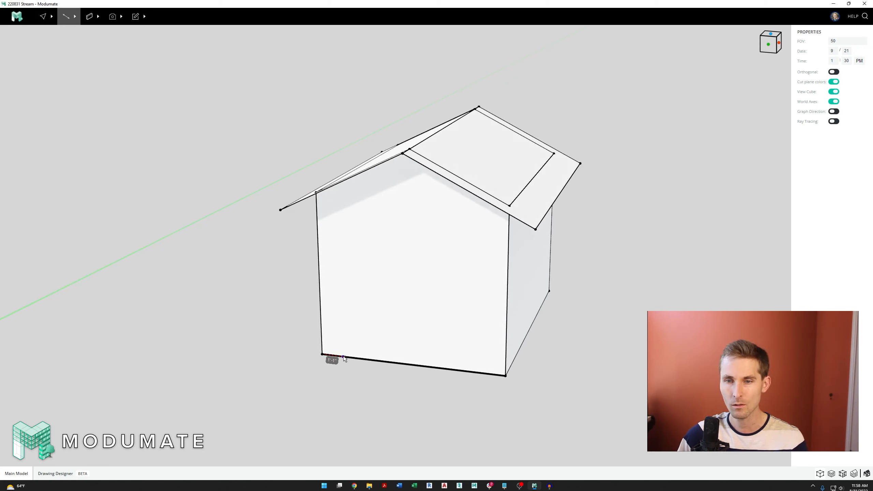
click(342, 357)
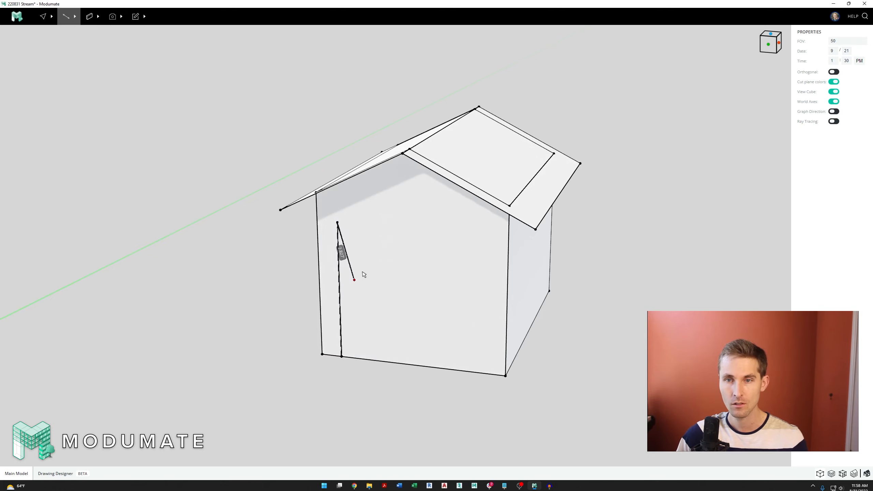
click(337, 223)
click(399, 227)
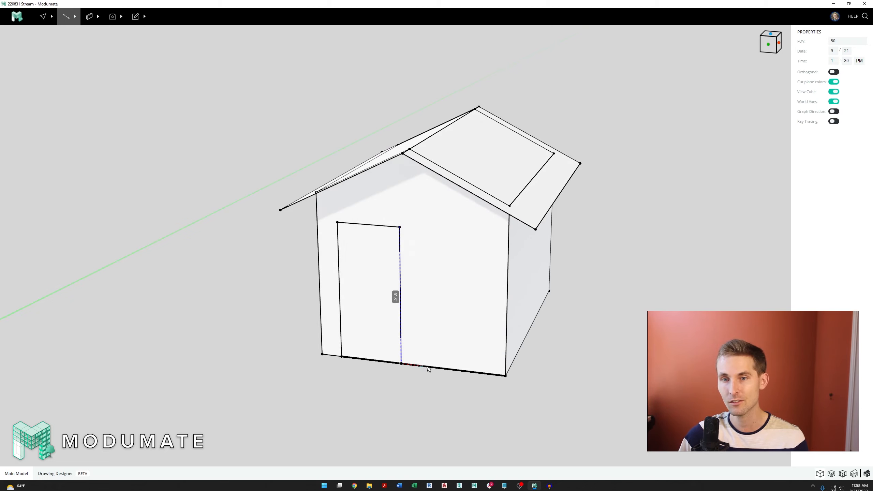
Draw a window outline about 3 ft wide beside the door, using a vertical guide line up from the wall's base
click(440, 367)
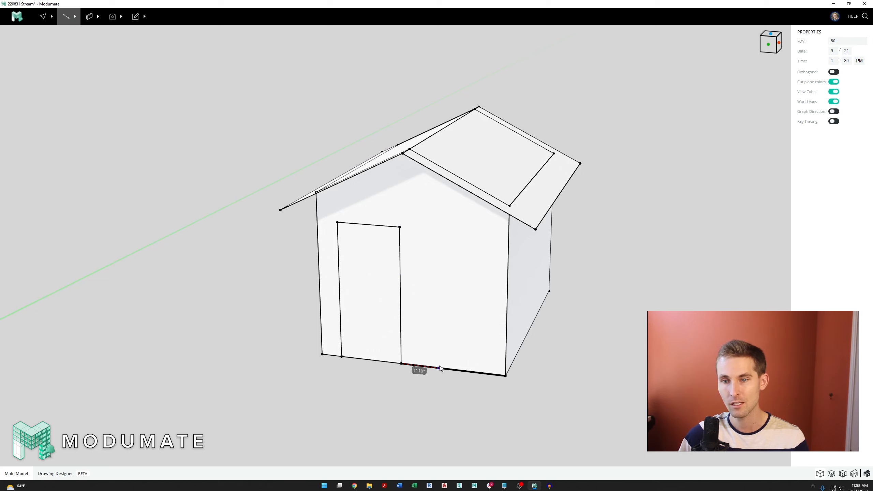
click(421, 365)
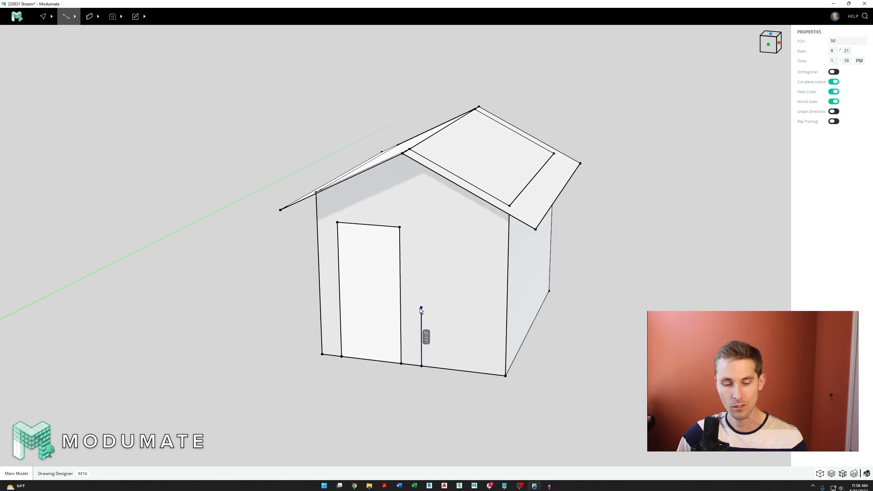
click(421, 313)
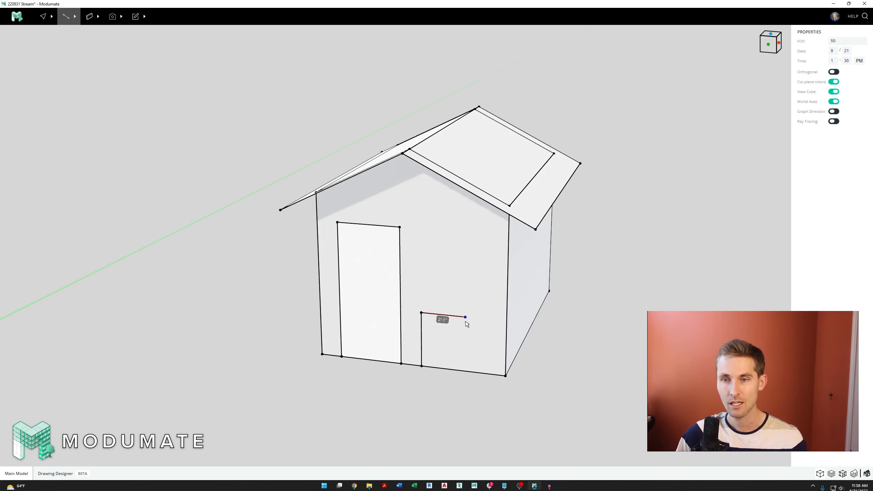
click(484, 319)
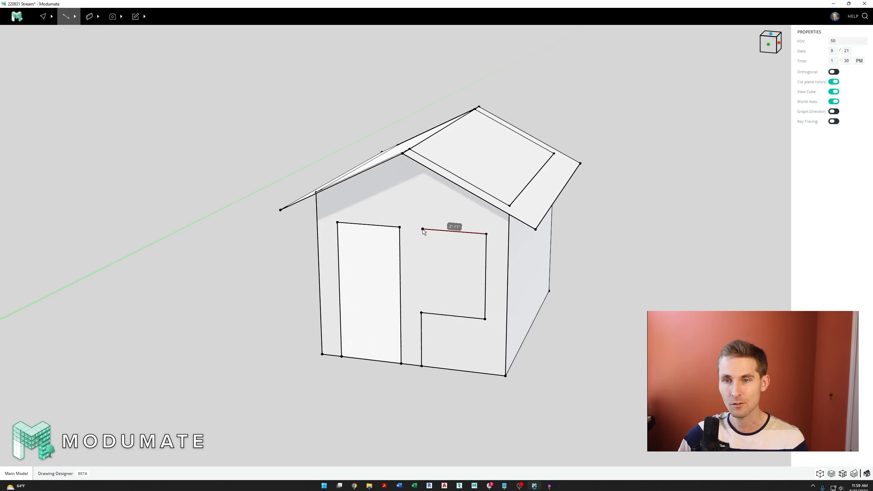
click(421, 312)
scroll(419, 321, up, 3)
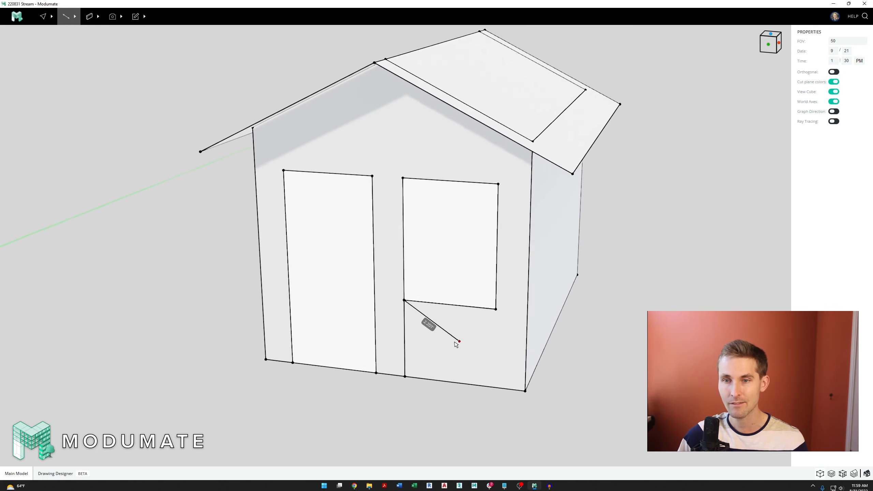
Delete the vertical guide line below the window and its leftover point on the base edge
key(Escape)
click(421, 346)
key(Escape)
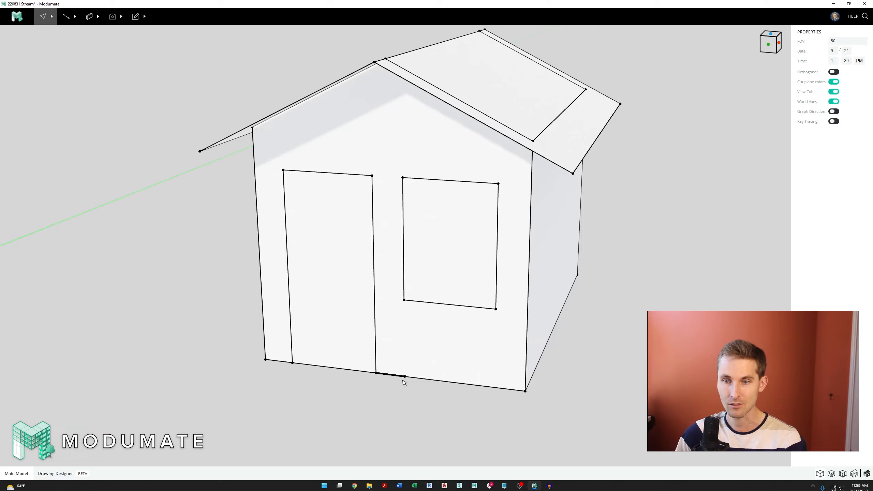
scroll(396, 371, down, 3)
scroll(403, 372, up, 2)
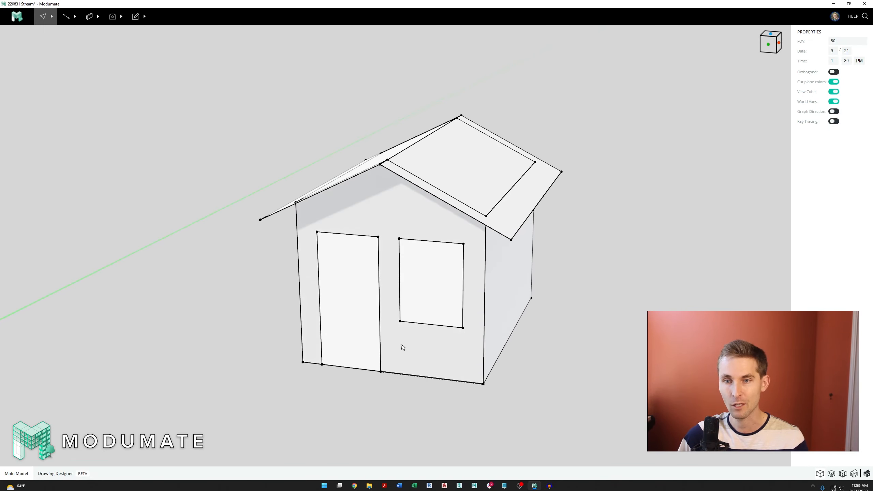
Draw a landing about 5 ft wide and 4 ft deep with the Line tool in front of the door, starting at the gable wall's base corner
middle_drag(429, 335, 418, 340)
middle_drag(454, 308, 437, 318)
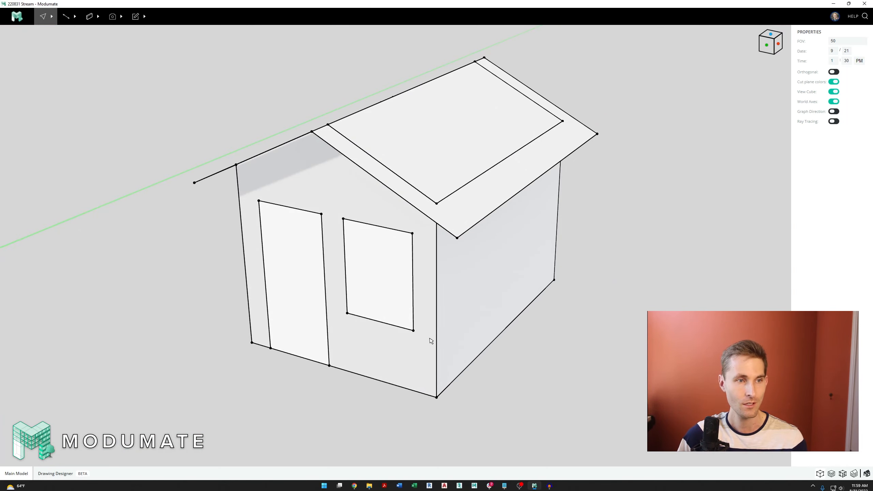
middle_drag(432, 342, 458, 274)
scroll(458, 274, up, 3)
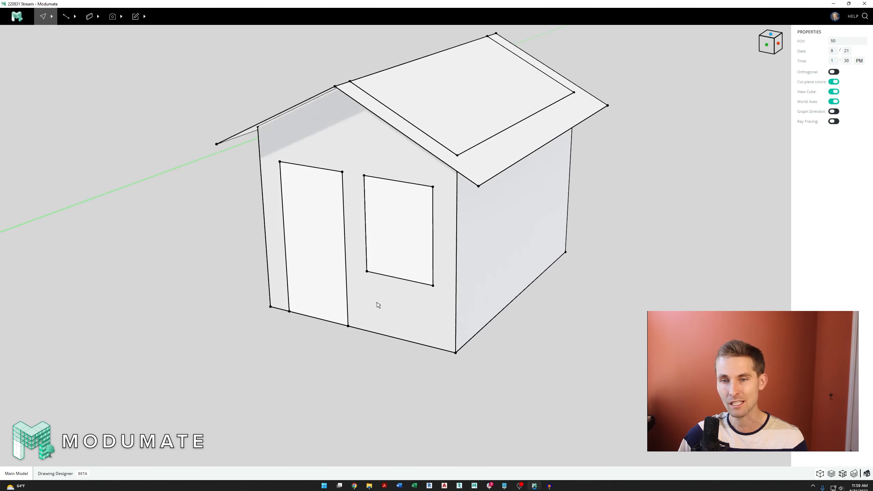
scroll(378, 304, down, 2)
key(l)
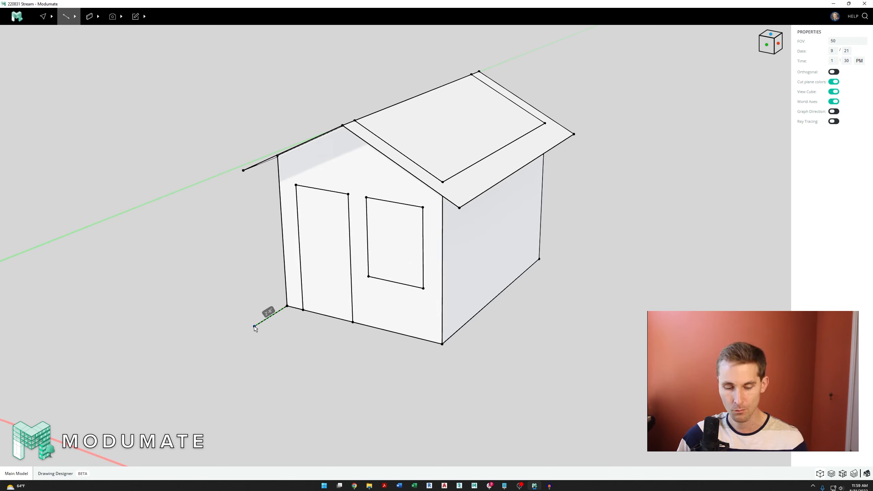
click(237, 337)
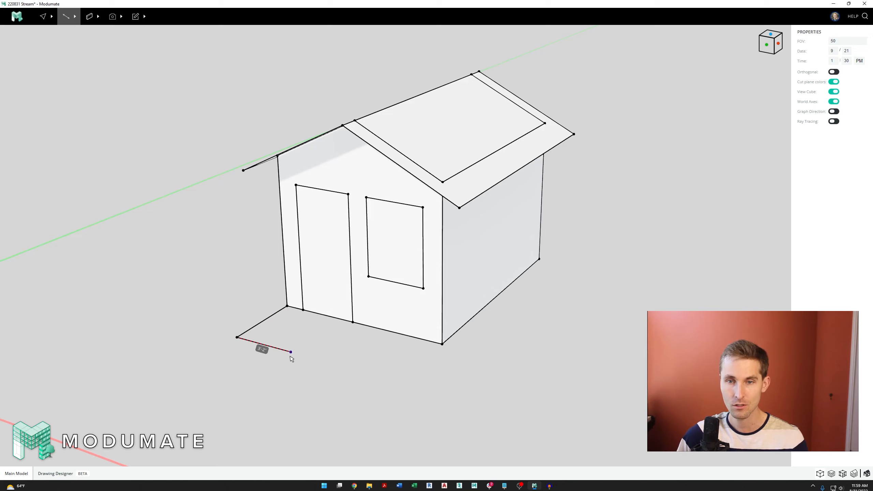
click(323, 361)
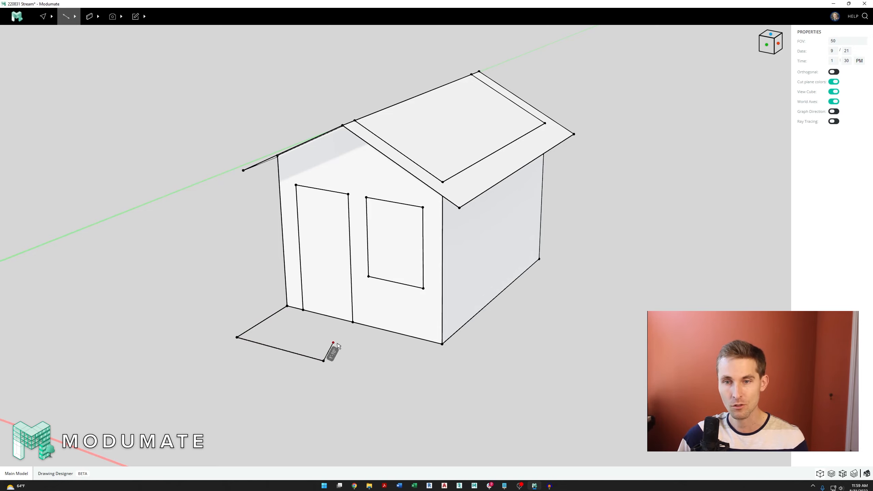
click(370, 327)
scroll(340, 332, down, 2)
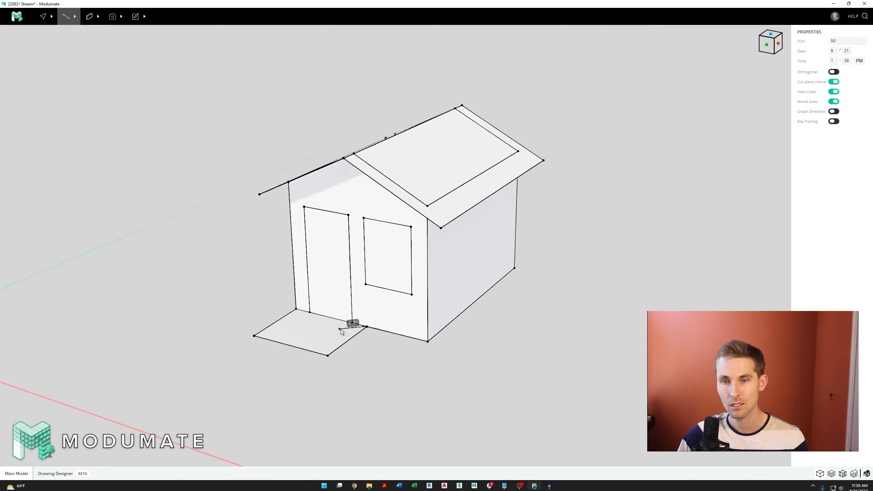
scroll(325, 336, up, 4)
key(Escape)
scroll(264, 344, down, 3)
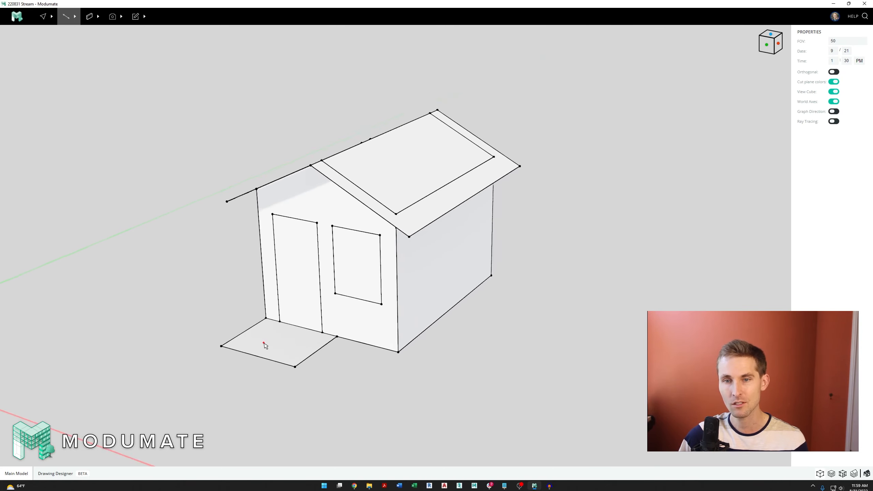
Draw vertical foundation wall faces down from the house's base edges on all sides with the Rectangle tool
scroll(342, 352, up, 3)
mouse_move(433, 347)
right_down()
mouse_move(432, 331)
mouse_move(446, 345)
right_up()
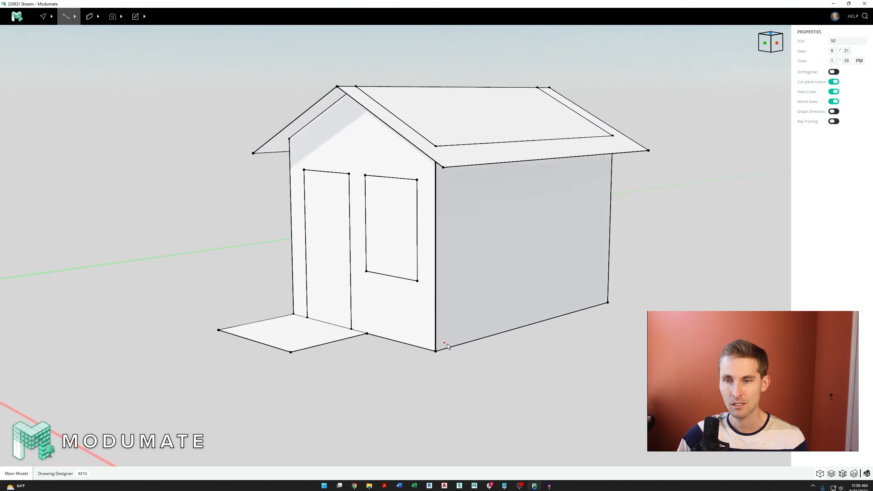
middle_drag(446, 344, 370, 273)
right_drag(370, 274, 385, 276)
scroll(385, 277, up, 2)
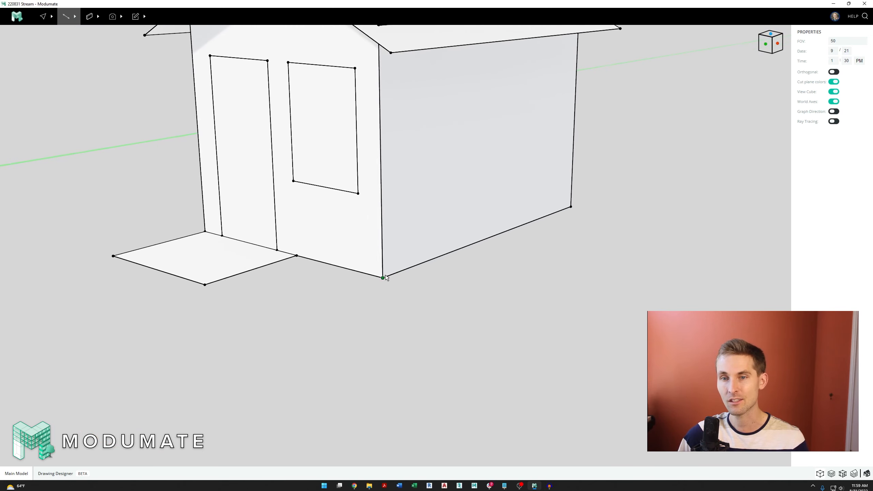
key(r)
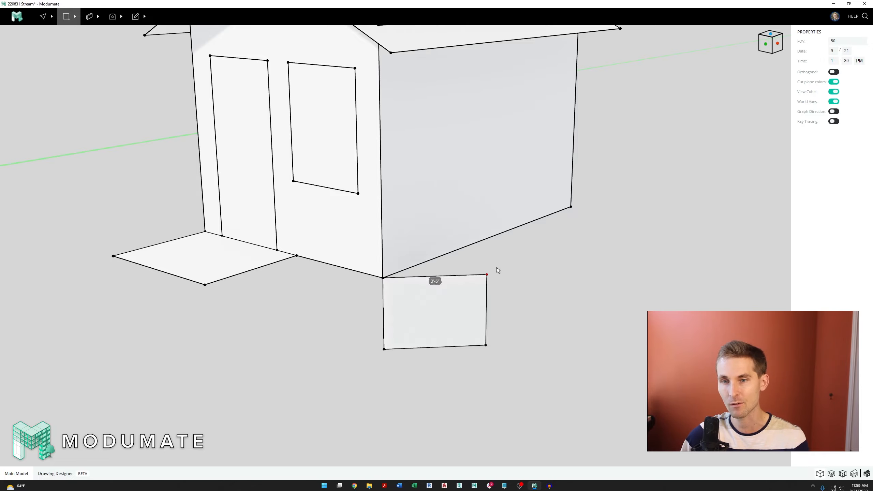
click(571, 207)
right_drag(572, 207, 442, 243)
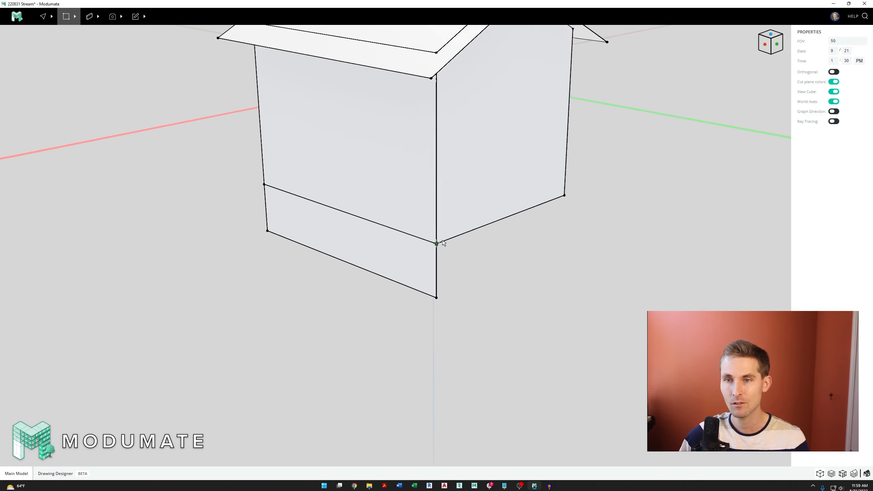
click(566, 196)
right_drag(336, 205, 351, 186)
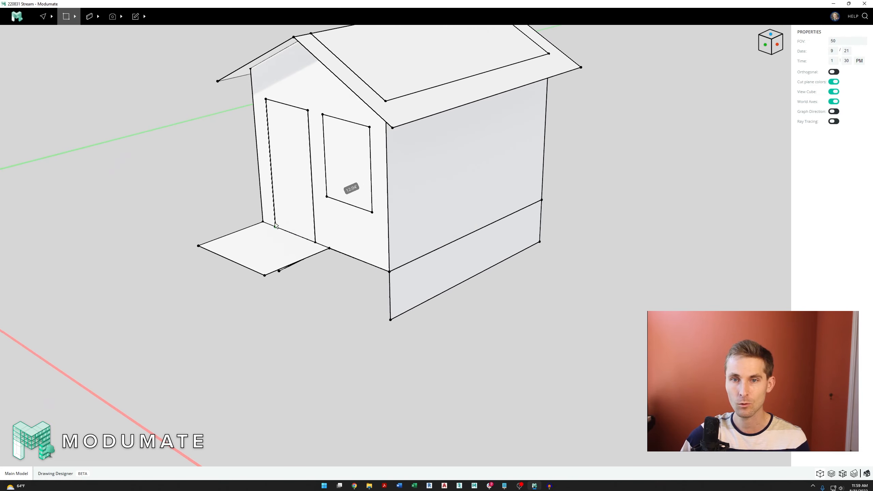
click(388, 271)
right_drag(389, 271, 439, 308)
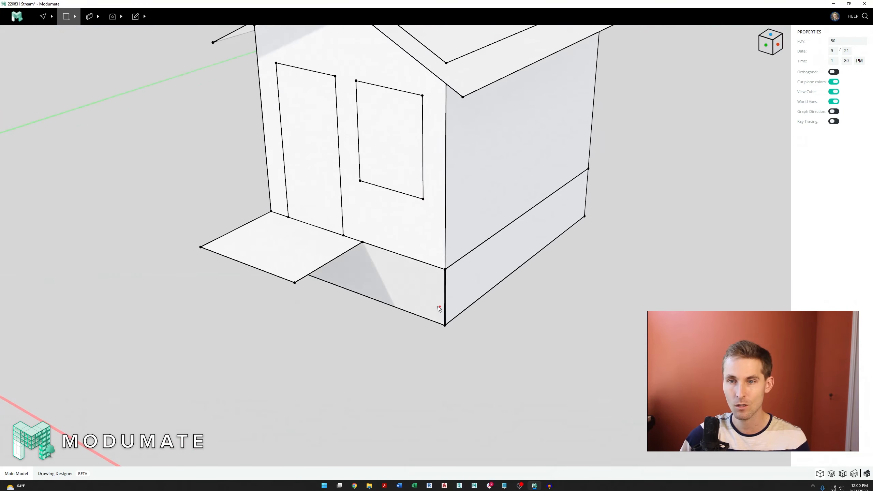
Draw a shallow band of vertical rectangles beneath the foundation walls, following their bottom edges around the house
scroll(439, 308, down, 3)
scroll(493, 298, up, 3)
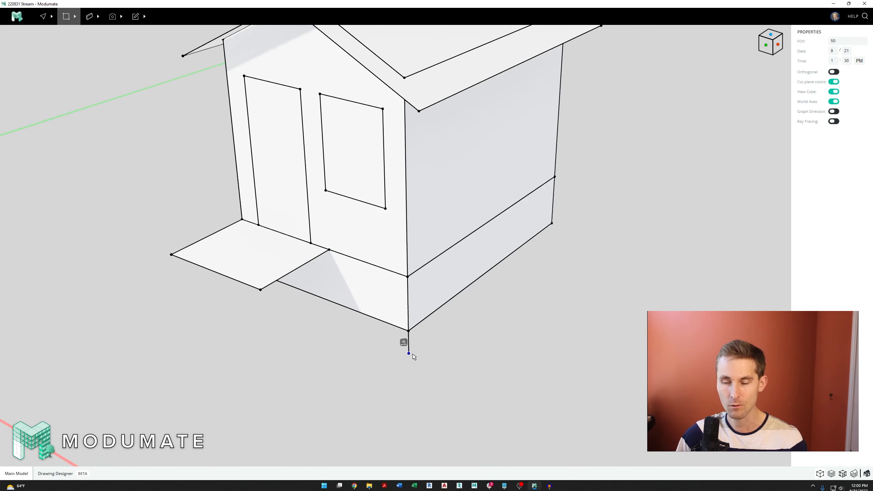
click(423, 345)
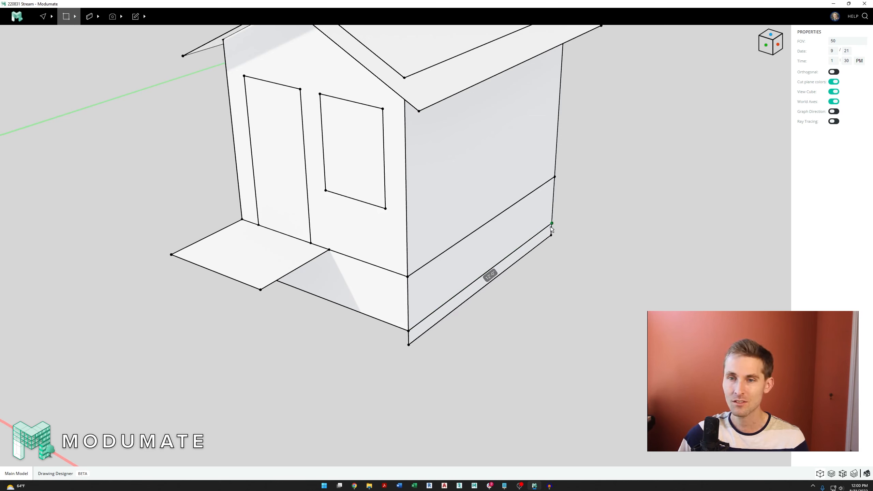
right_drag(552, 230, 496, 245)
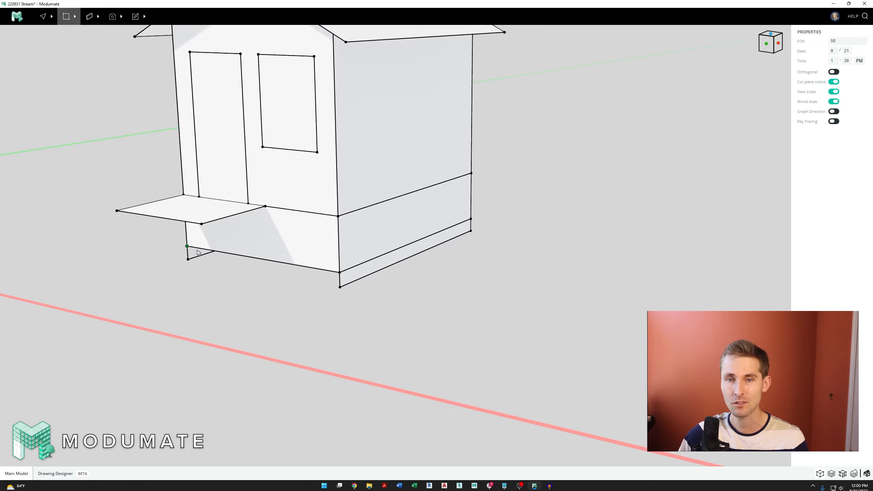
click(339, 273)
right_drag(349, 257, 373, 251)
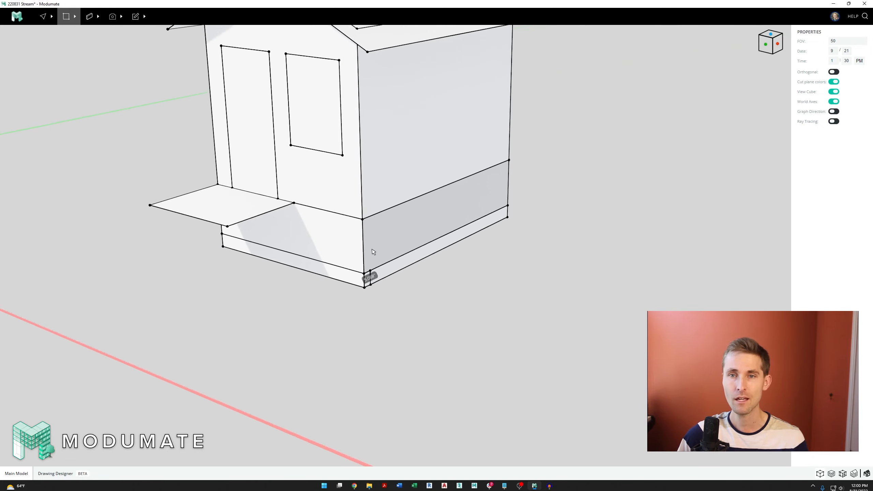
middle_drag(372, 252, 400, 319)
scroll(400, 318, down, 3)
scroll(398, 318, up, 1)
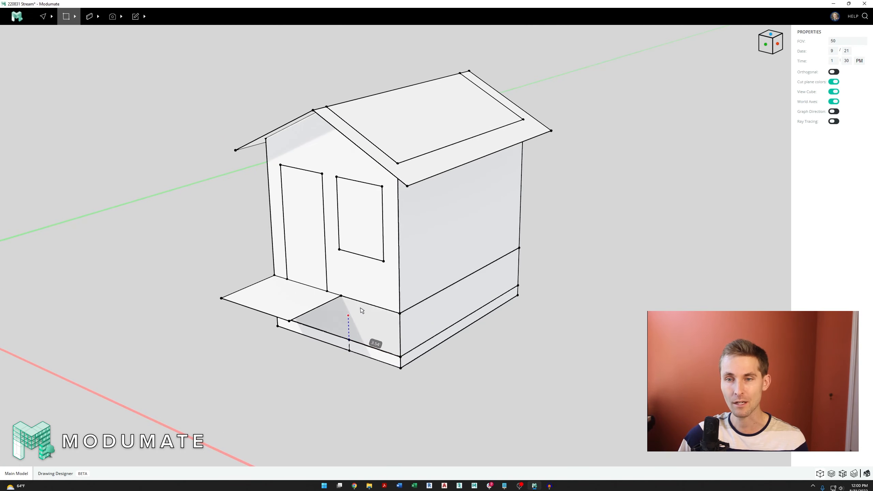
scroll(348, 287, down, 1)
scroll(394, 338, up, 1)
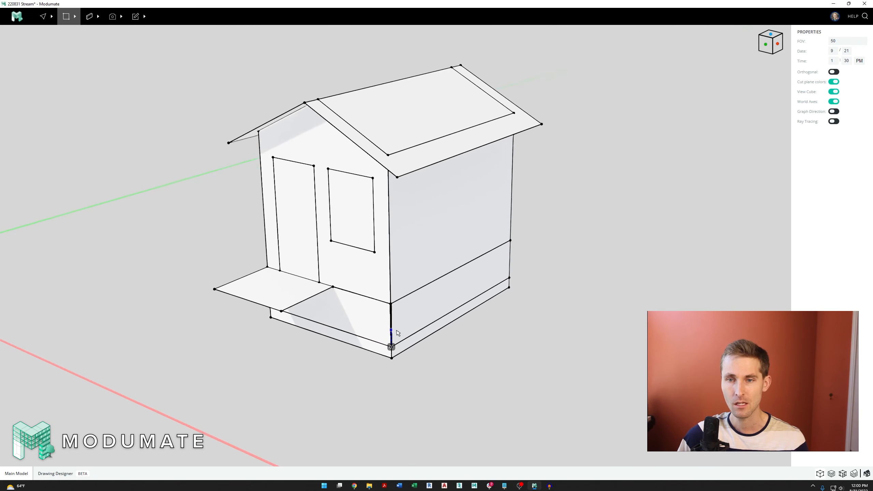
key(Escape)
scroll(371, 332, up, 1)
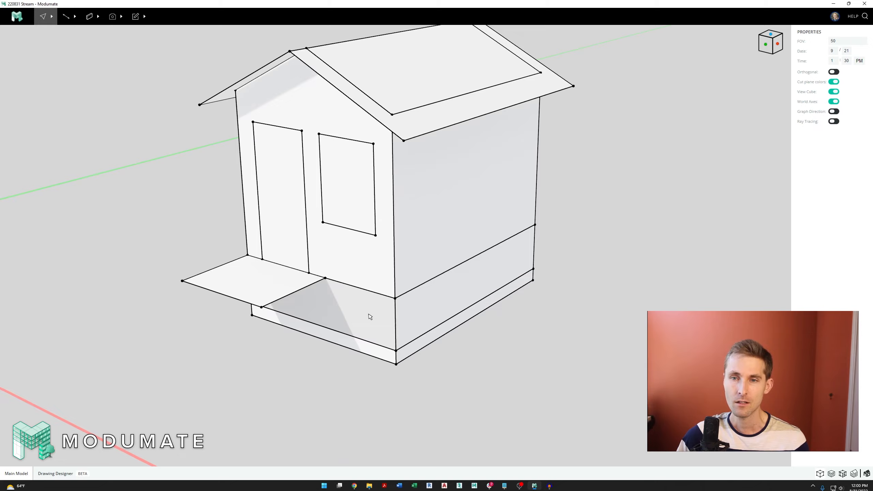
Examine the landing's face, area and edge dimensions in front of the gable wall
scroll(359, 304, down, 3)
scroll(357, 305, up, 3)
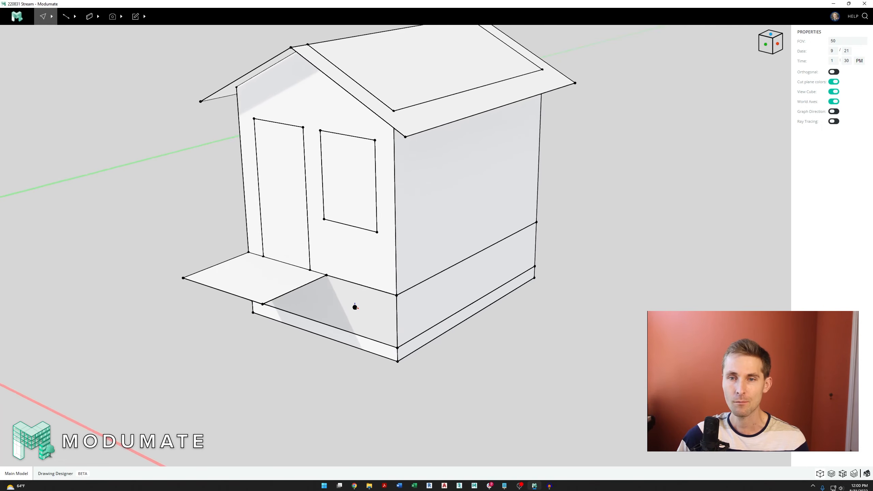
middle_drag(354, 305, 400, 310)
scroll(314, 267, down, 2)
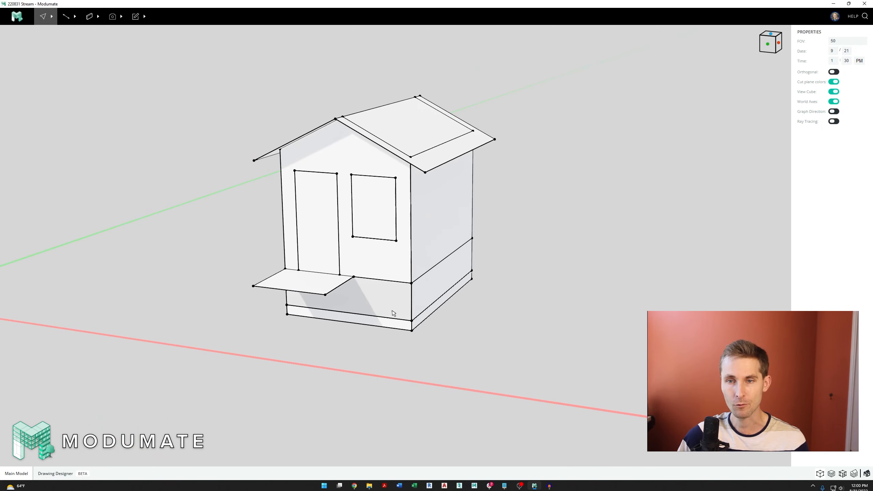
scroll(293, 279, up, 3)
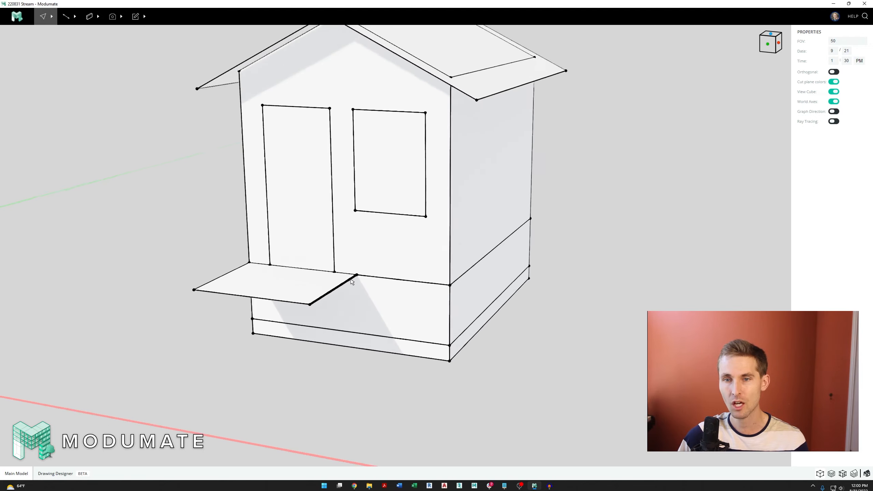
click(273, 281)
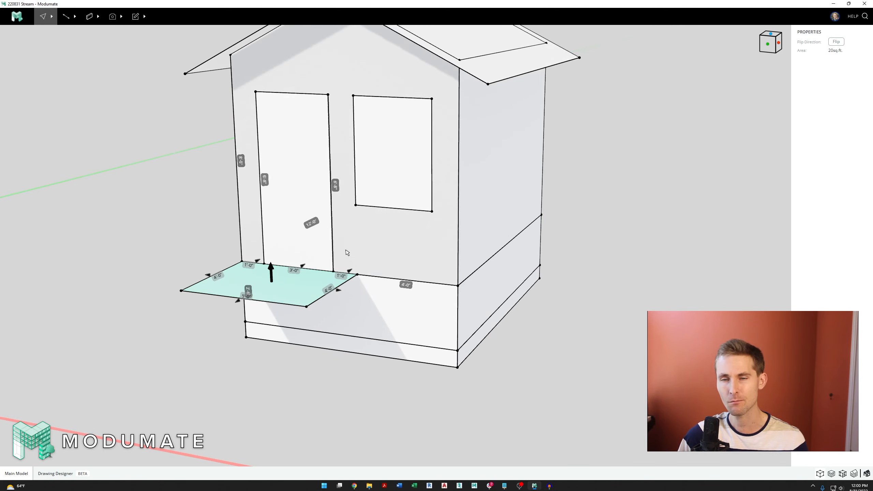
scroll(346, 249, down, 3)
click(189, 238)
scroll(257, 273, up, 2)
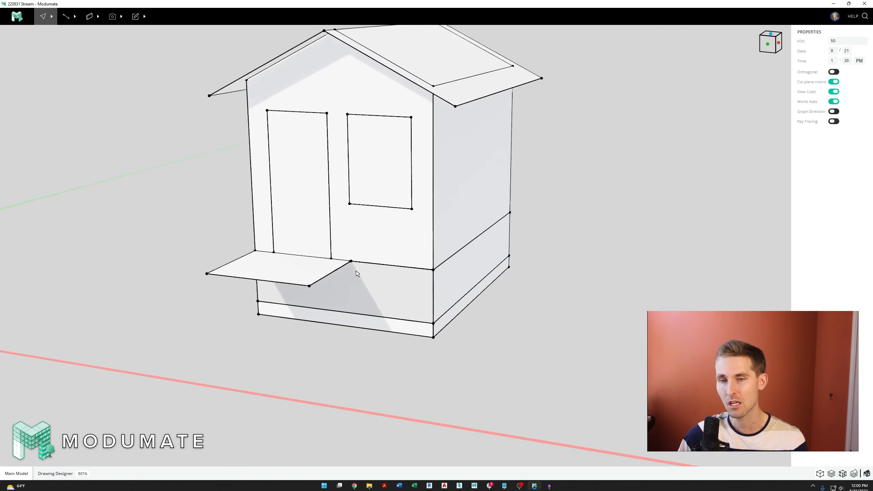
scroll(205, 245, down, 2)
scroll(335, 255, up, 3)
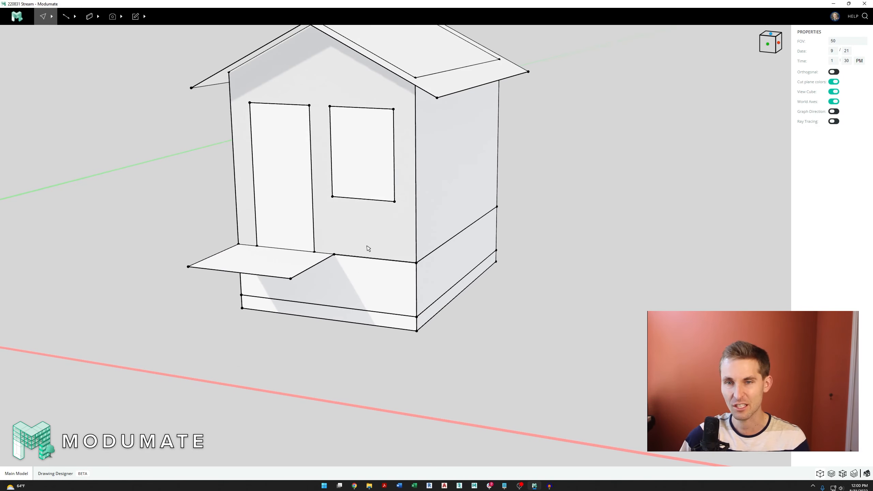
Select the whole house and move it straight up a short distance, using the front base corner as reference point
scroll(373, 244, down, 5)
drag(209, 59, 505, 338)
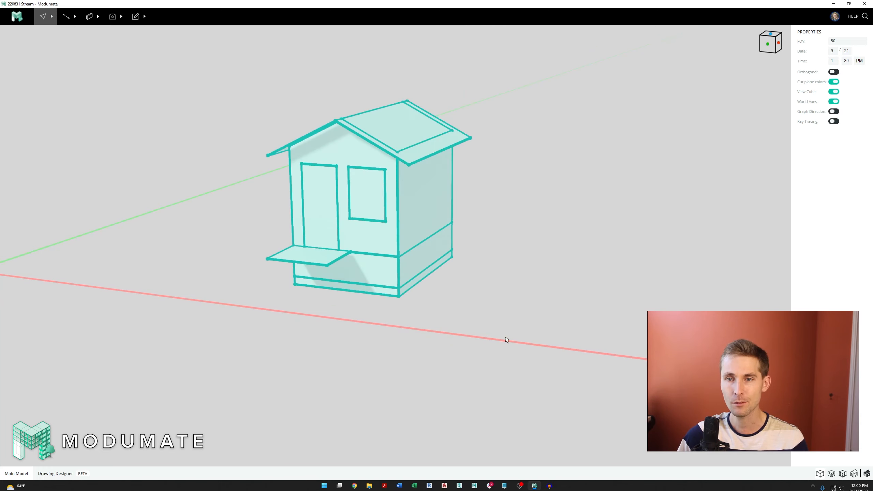
middle_drag(457, 238, 425, 261)
scroll(410, 248, up, 3)
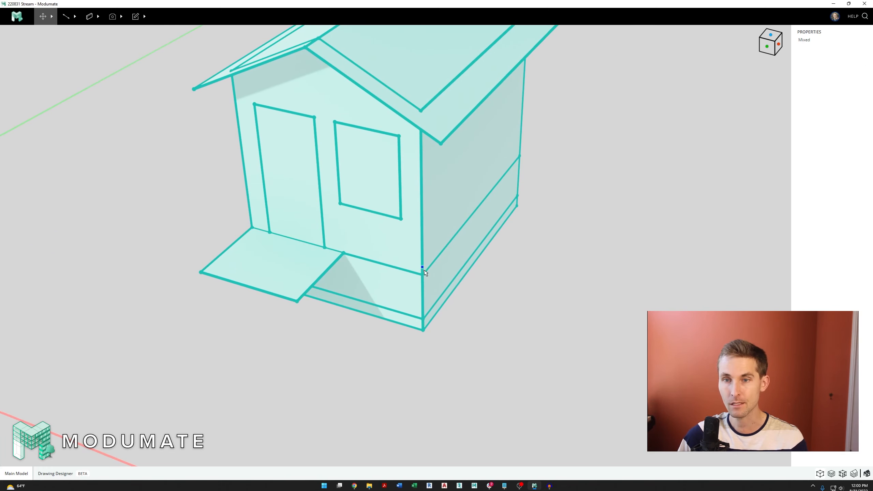
drag(423, 275, 424, 264)
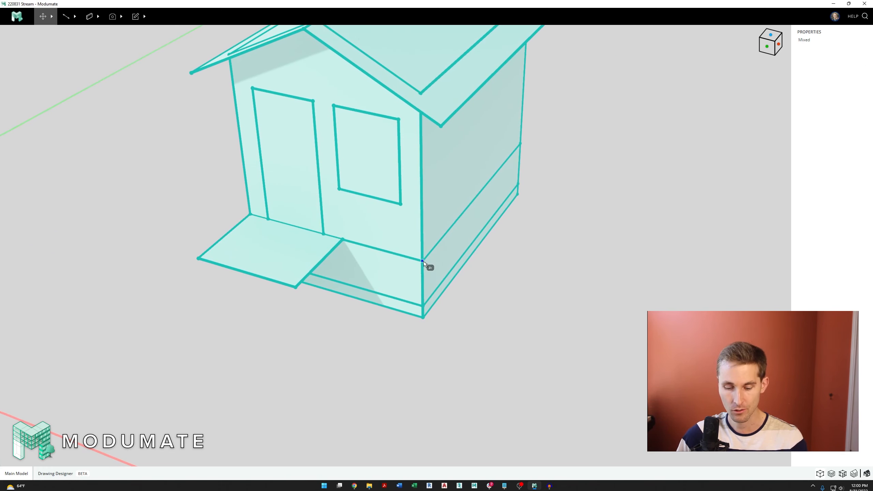
click(423, 263)
scroll(412, 265, down, 3)
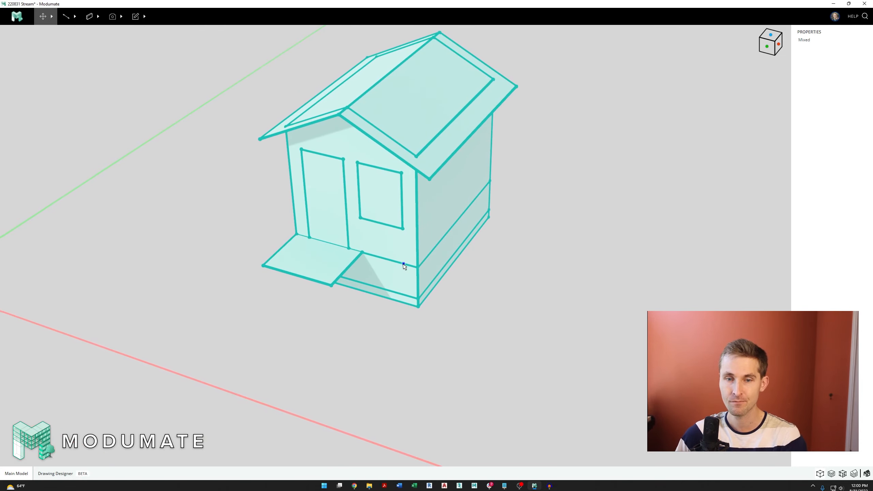
key(Escape)
key(Escape)
Examine the raised house from ground level and from above to check its floor height against the world axes
scroll(368, 283, down, 3)
scroll(387, 295, up, 3)
middle_drag(388, 295, 437, 281)
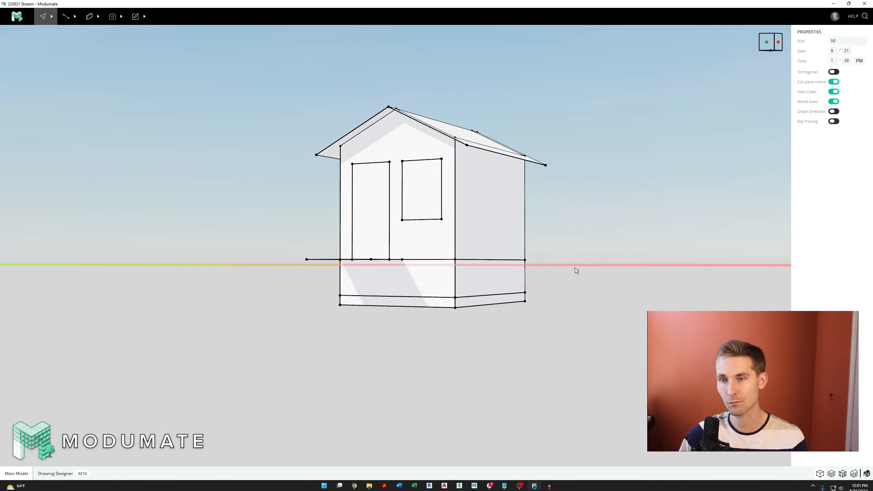
middle_drag(456, 258, 425, 269)
right_drag(412, 283, 409, 289)
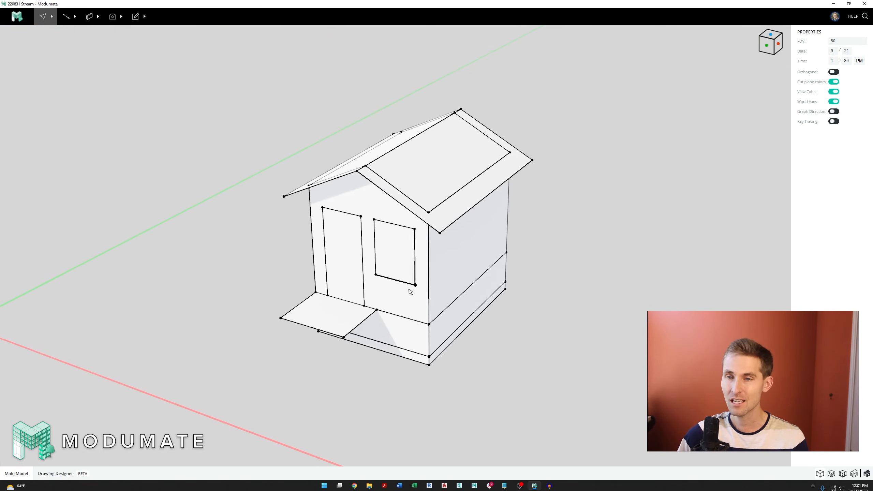
middle_drag(409, 290, 413, 278)
scroll(441, 243, up, 2)
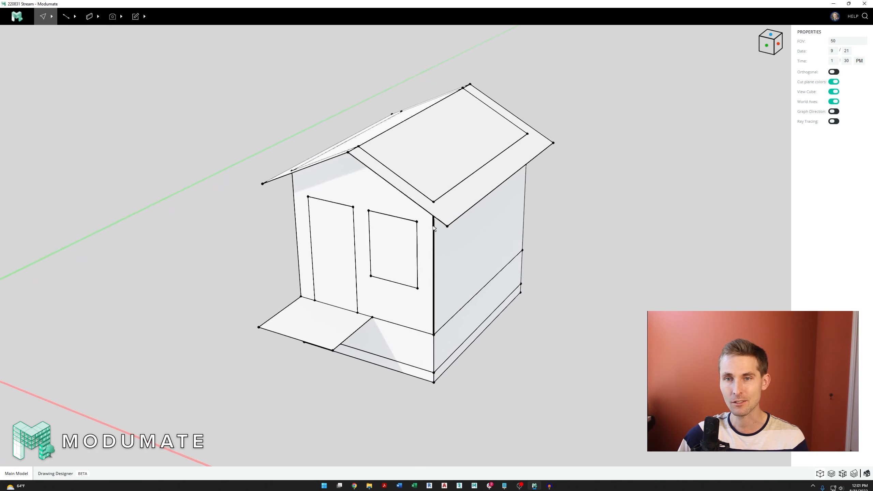
middle_drag(392, 244, 379, 261)
right_drag(386, 268, 388, 269)
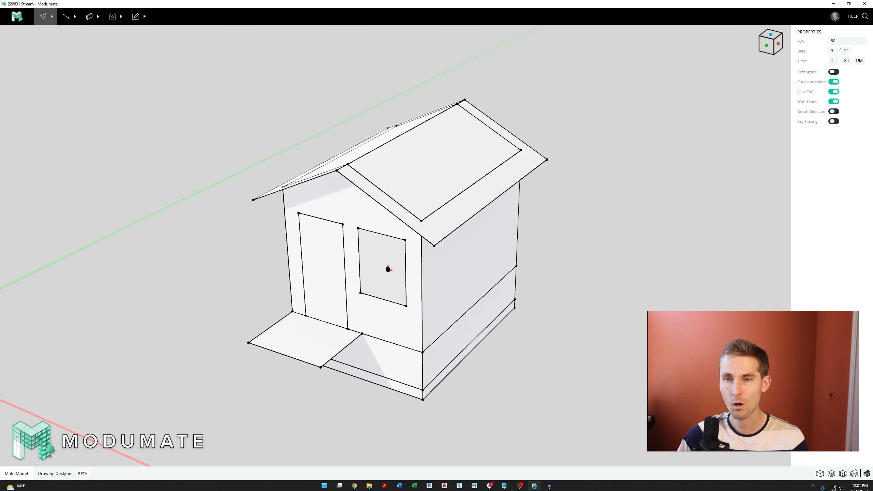
middle_drag(391, 283, 384, 276)
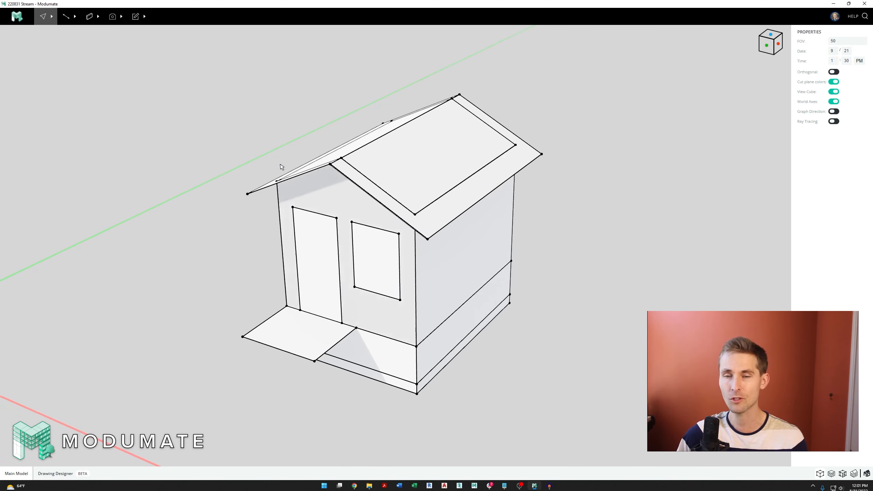
Start the Wall tool to bring up the available wall presets
click(89, 19)
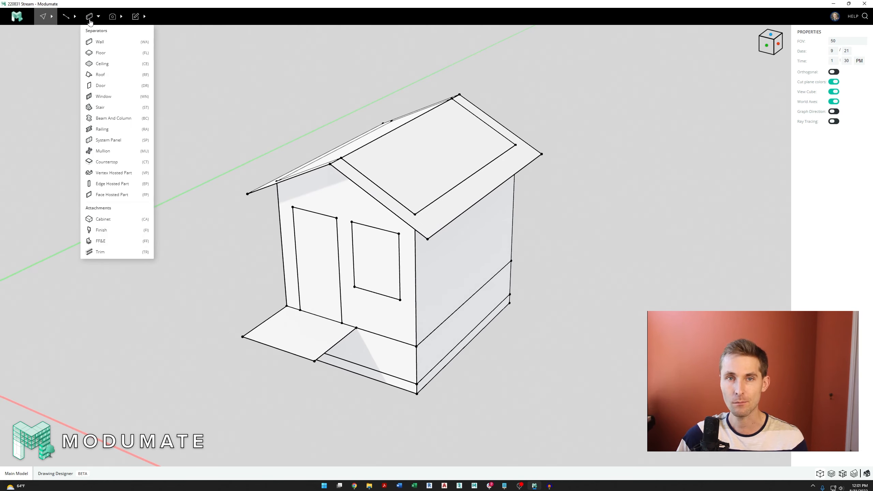
click(100, 42)
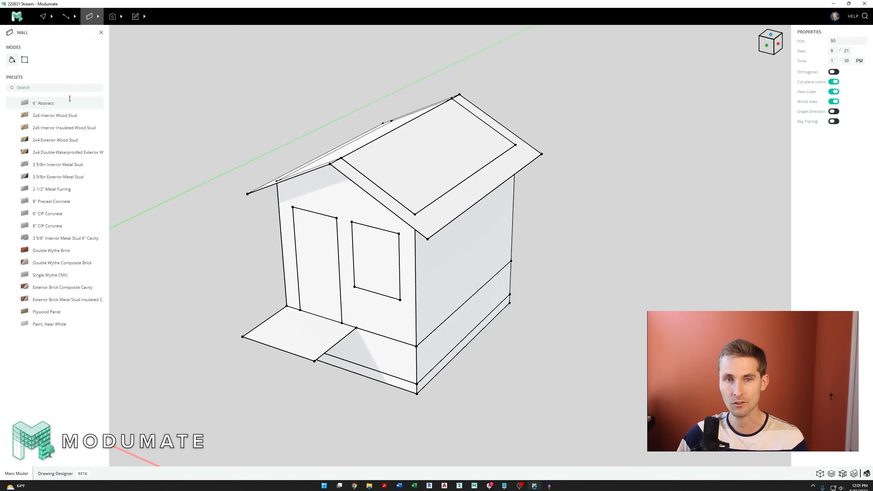
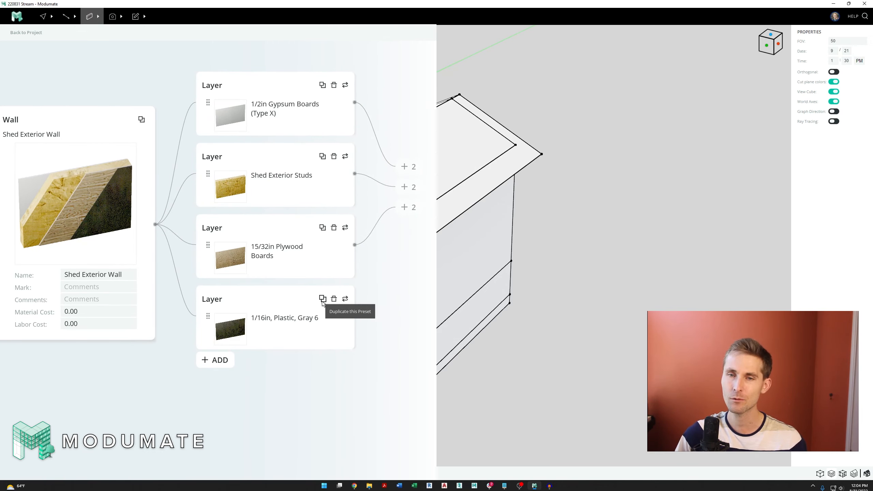
Duplicate the 1/16in gray plastic layer of the Shed Exterior Wall preset and rename the copy Shed Waterproofing
click(326, 300)
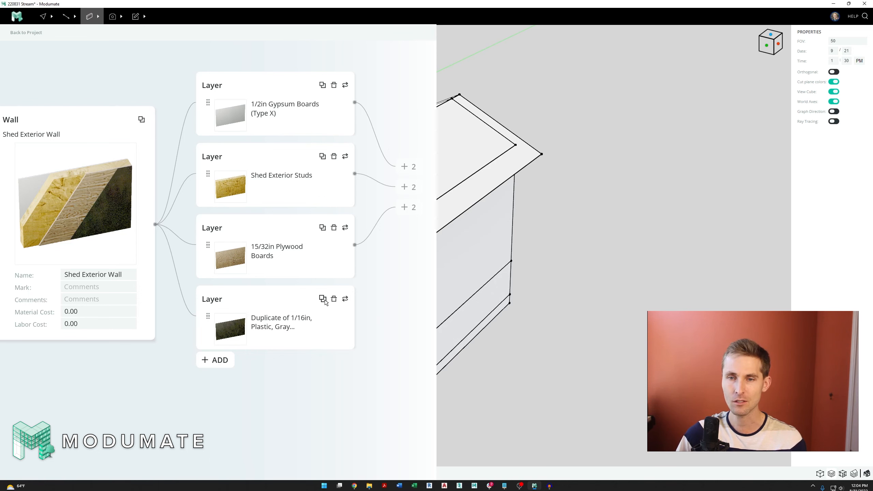
click(273, 322)
drag(269, 228, 283, 175)
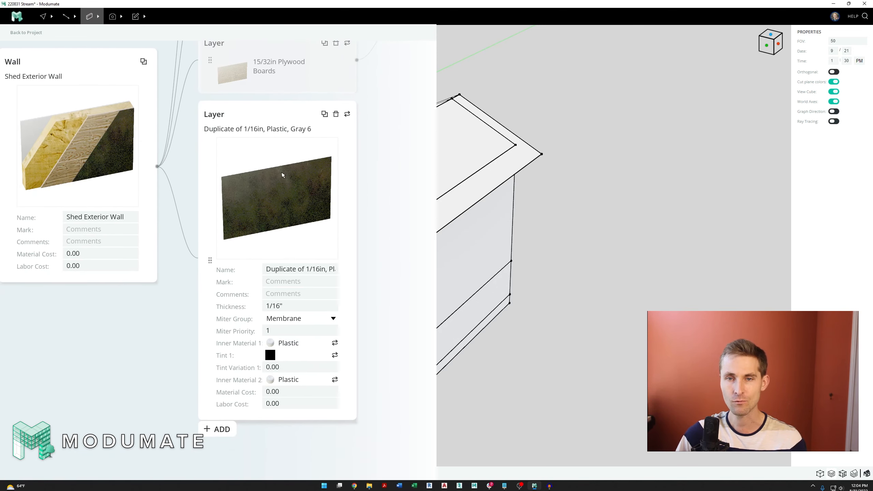
click(279, 265)
key(ctrl+a)
text(Shed)
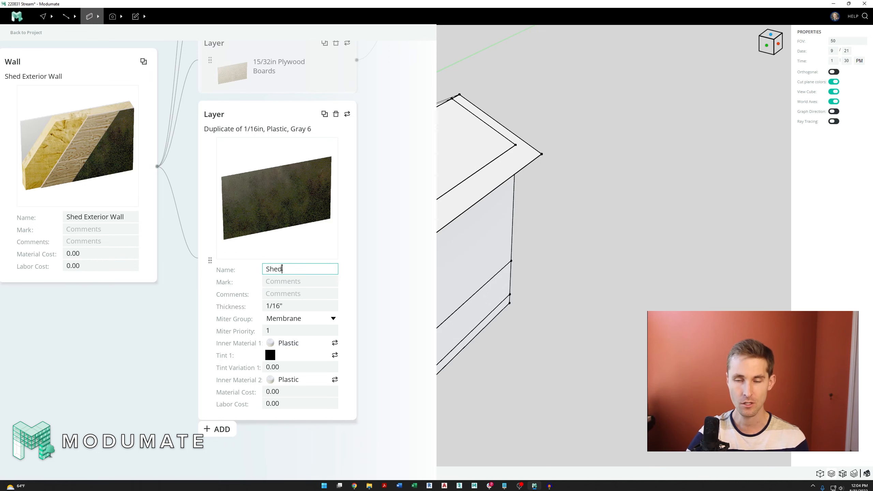
text( Waterproofing)
key(Return)
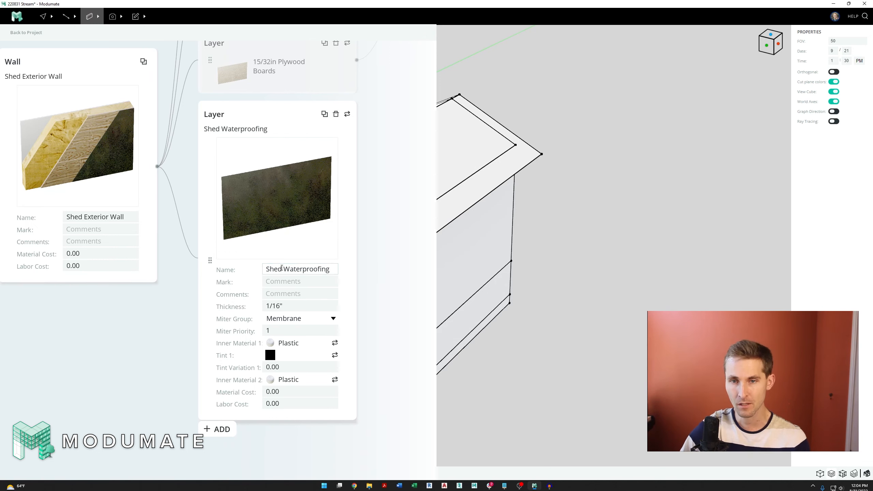
Set the Shed Waterproofing layer's thickness to 1/32" and return from the preset editor to the project
drag(298, 305, 244, 303)
text(1/32)
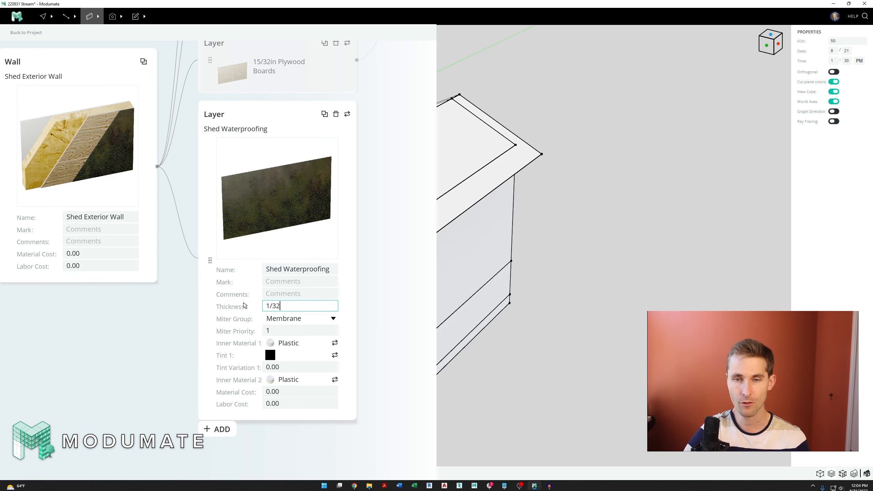
text(")
key(Tab)
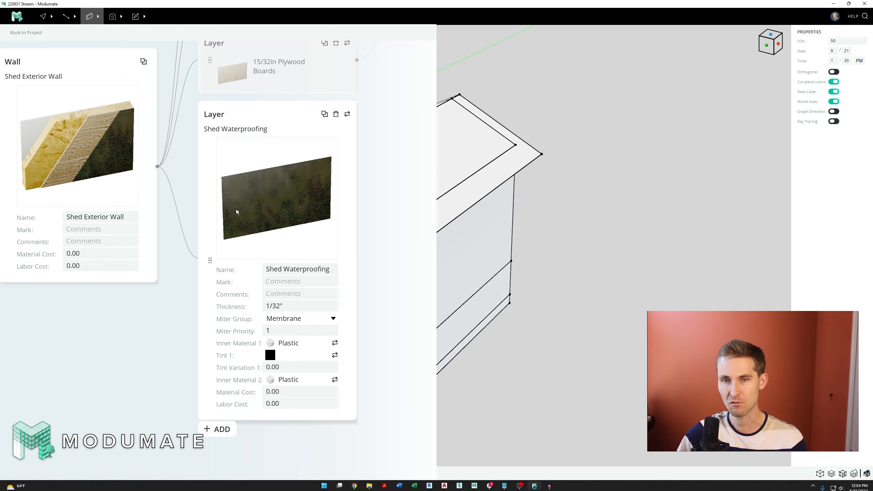
scroll(239, 278, down, 3)
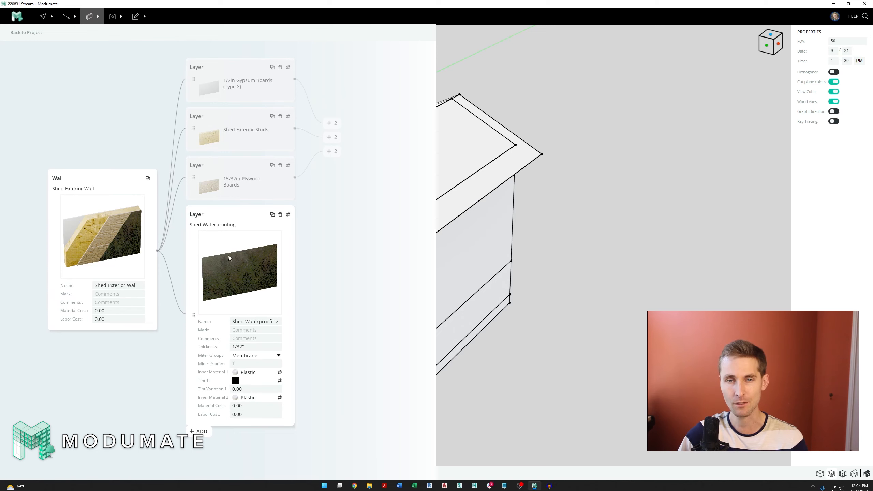
scroll(244, 211, down, 1)
scroll(155, 272, up, 1)
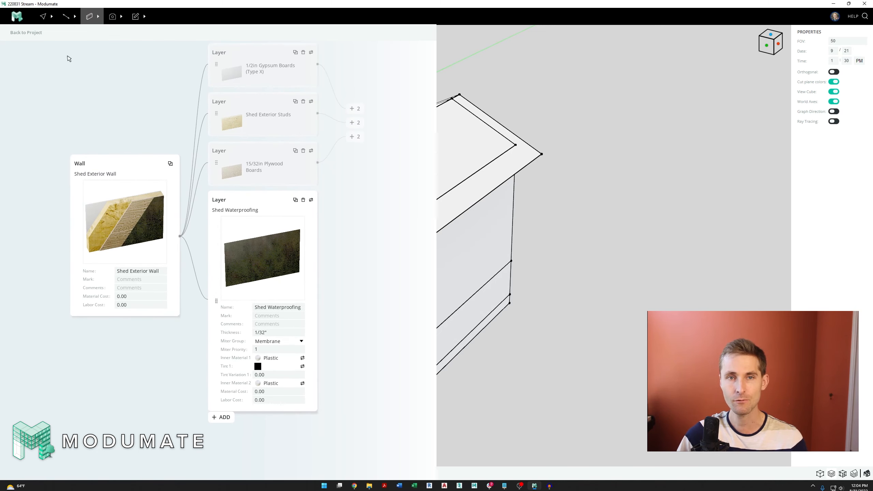
click(26, 33)
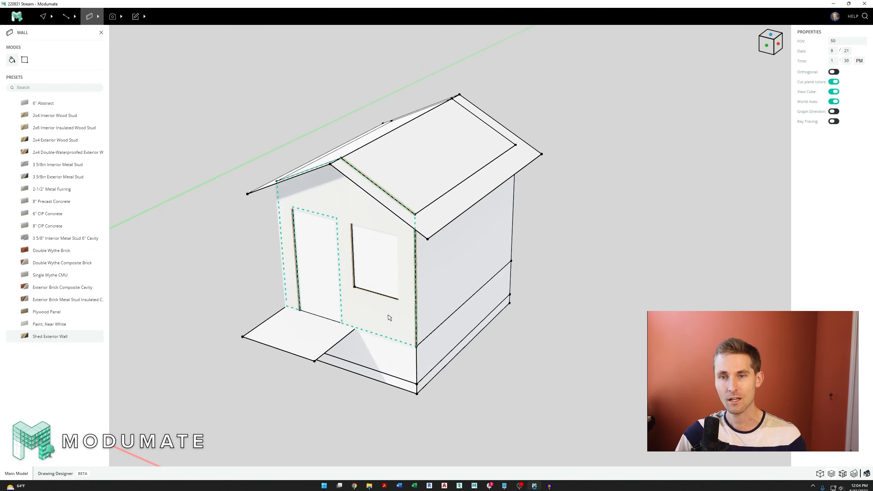
Preview the Shed Exterior Wall preset on the front gable wall to examine which way its layers face, without applying it
click(50, 336)
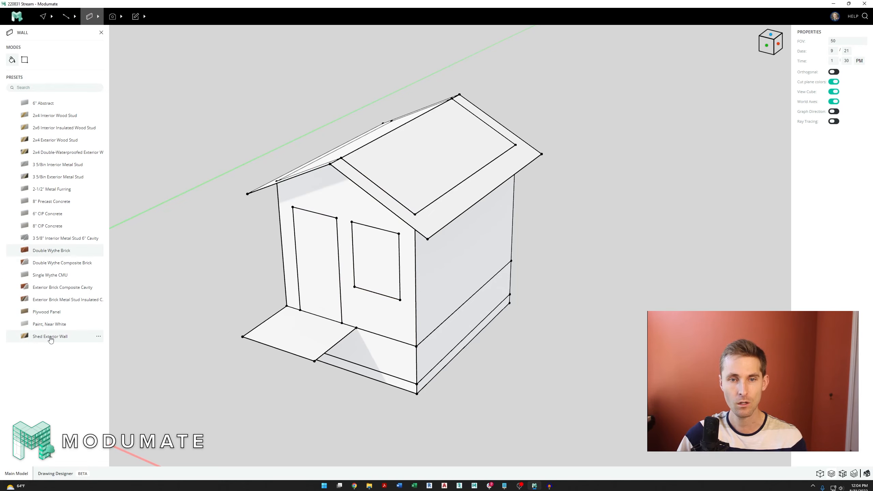
scroll(396, 318, up, 5)
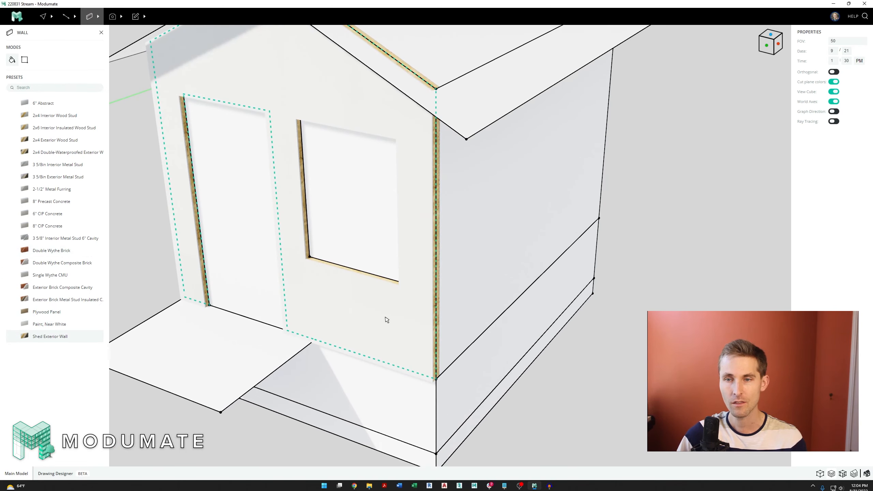
scroll(452, 312, down, 5)
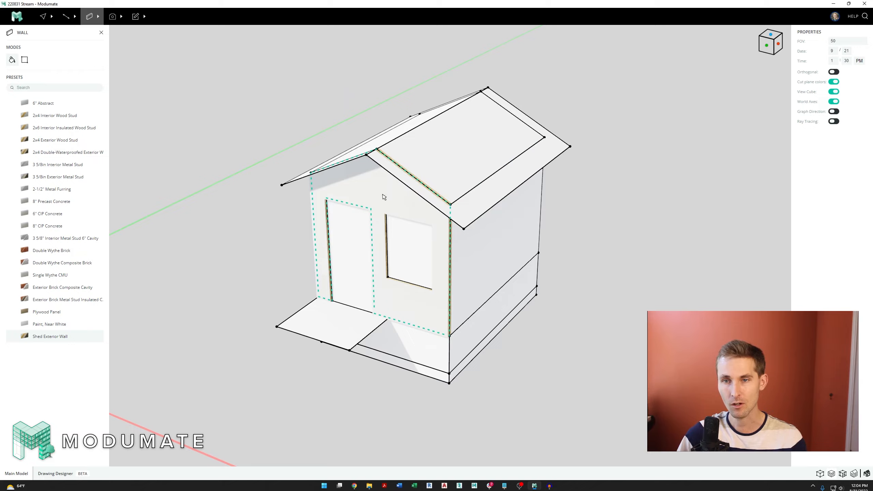
scroll(382, 195, up, 3)
scroll(381, 197, down, 4)
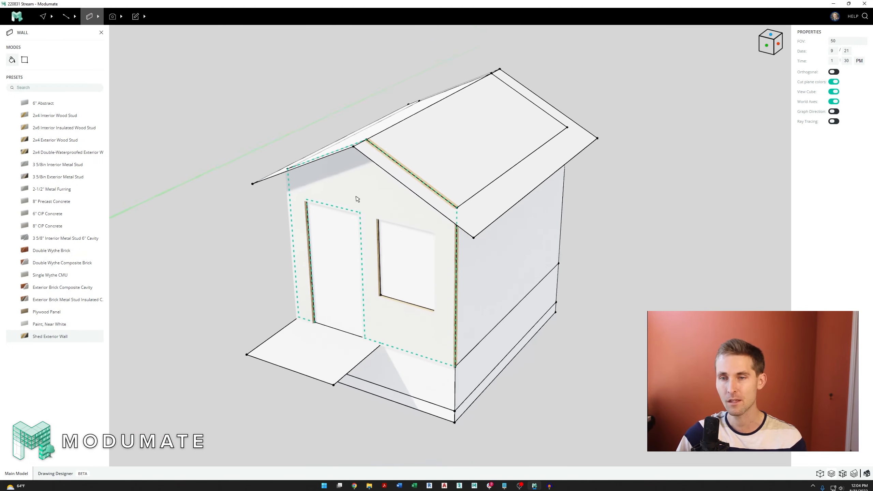
scroll(380, 200, up, 6)
scroll(394, 206, down, 6)
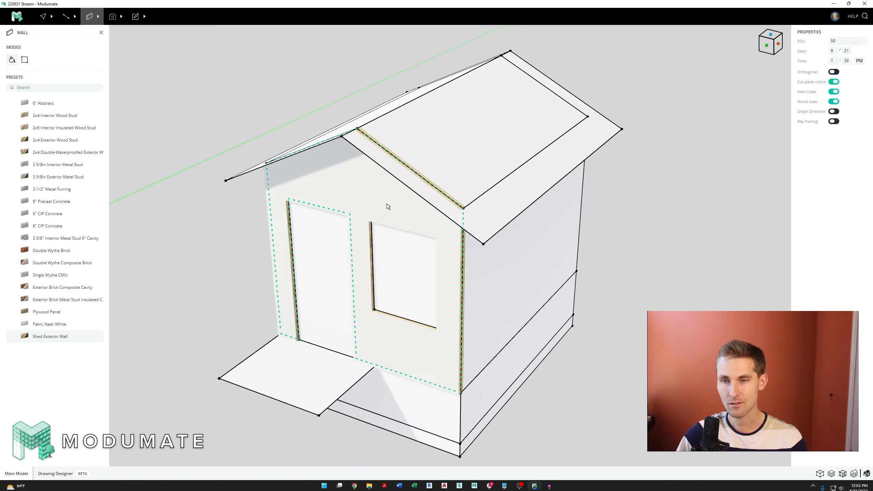
scroll(384, 205, down, 1)
right_drag(386, 207, 418, 236)
middle_drag(417, 235, 389, 214)
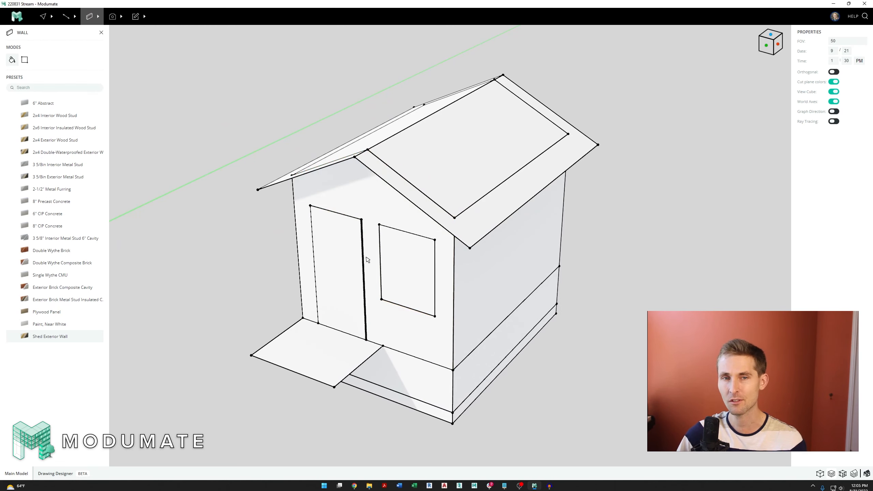
key(Escape)
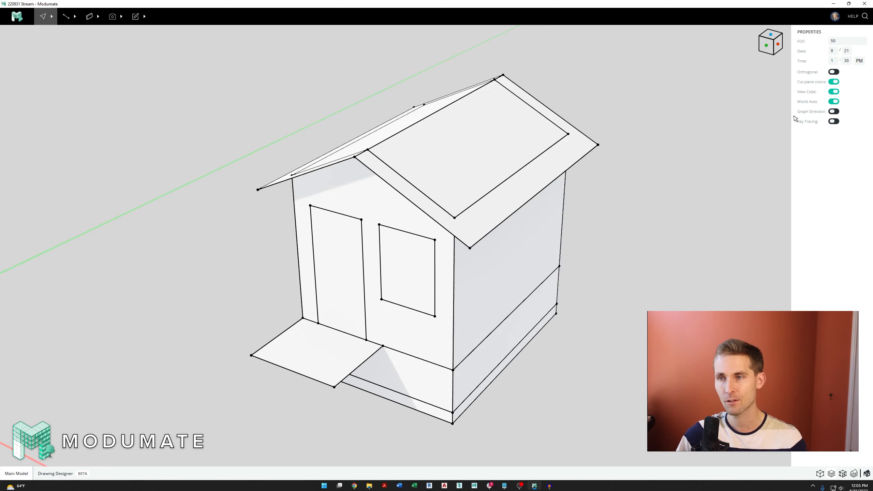
Turn on the display of graph direction for the house's faces and edges
right_drag(395, 252, 420, 268)
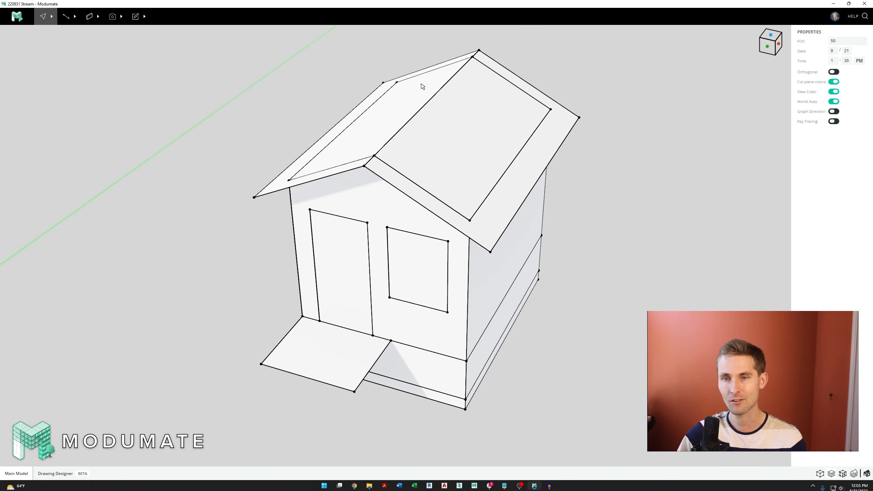
middle_drag(401, 240, 403, 252)
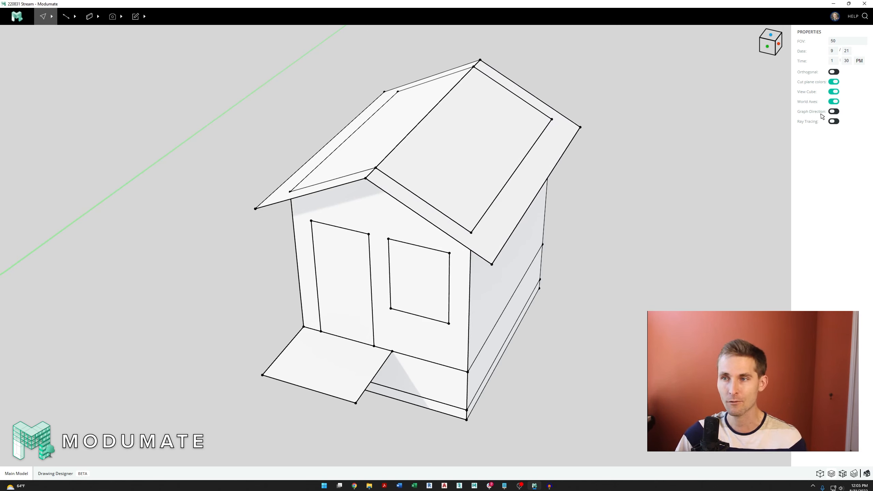
click(833, 111)
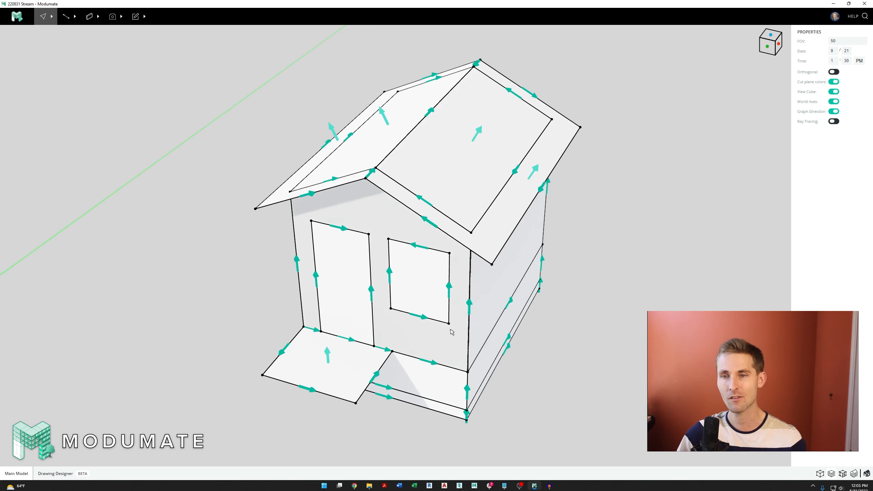
Select the door, window and all four upper wall faces and flip their direction so they point outward
click(393, 231)
click(418, 279)
click(347, 275)
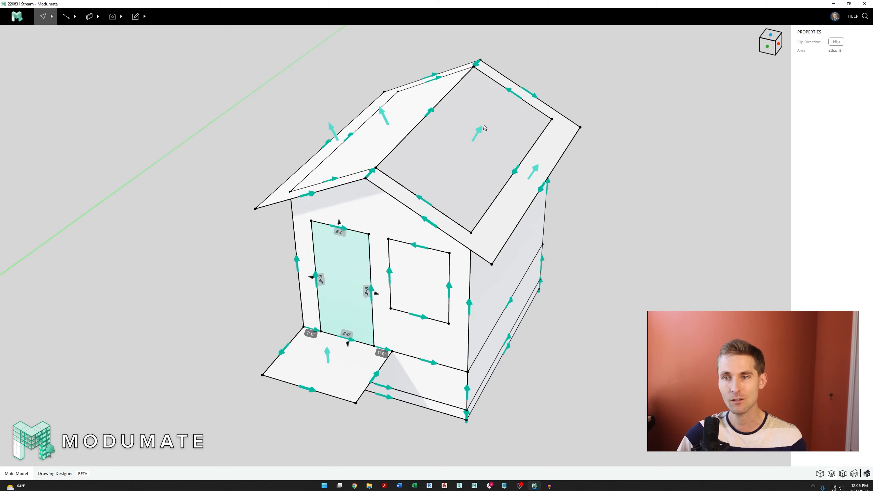
shift+click(408, 285)
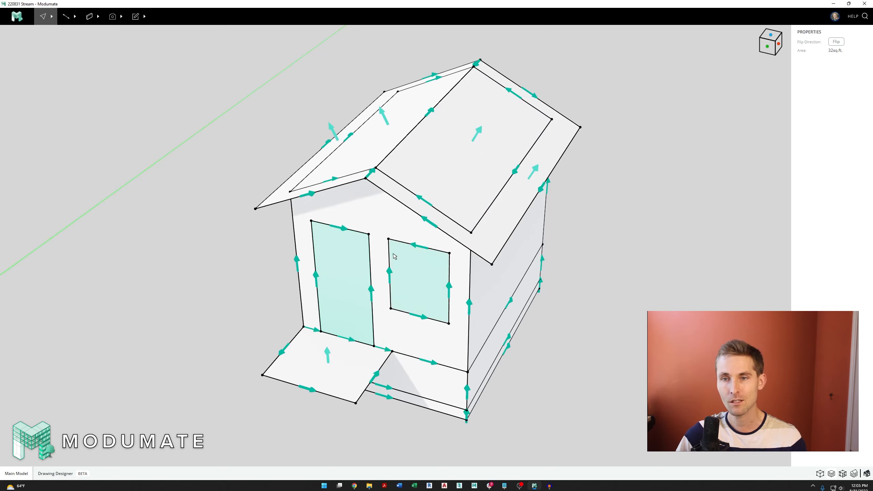
shift+click(379, 209)
middle_drag(427, 318, 432, 305)
shift+click(526, 287)
middle_drag(371, 267, 443, 270)
shift+click(323, 260)
middle_drag(364, 247, 484, 234)
shift+click(354, 238)
key(f)
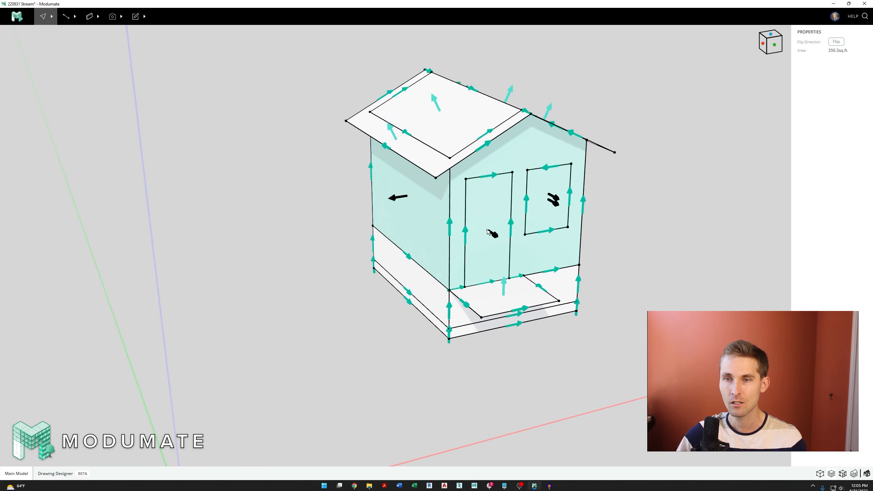
click(836, 42)
click(836, 42)
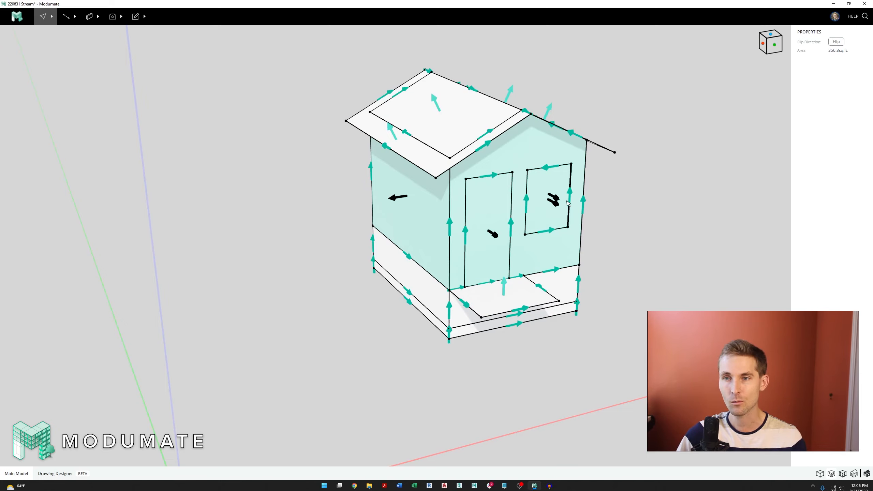
Select all four foundation wall faces and the four shallow band faces beneath them, flip their direction outward, and clear the selection
middle_drag(566, 196, 432, 257)
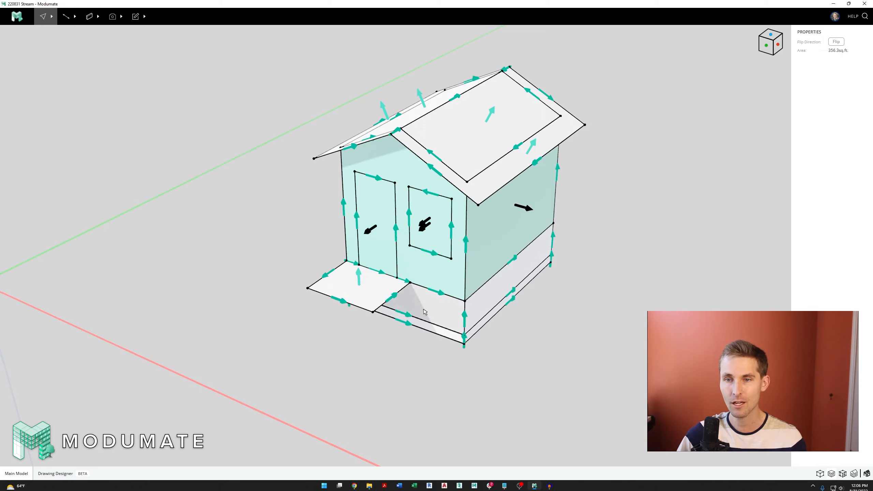
click(442, 311)
scroll(485, 287, up, 3)
shift+click(488, 292)
middle_drag(468, 324, 430, 347)
scroll(429, 345, up, 4)
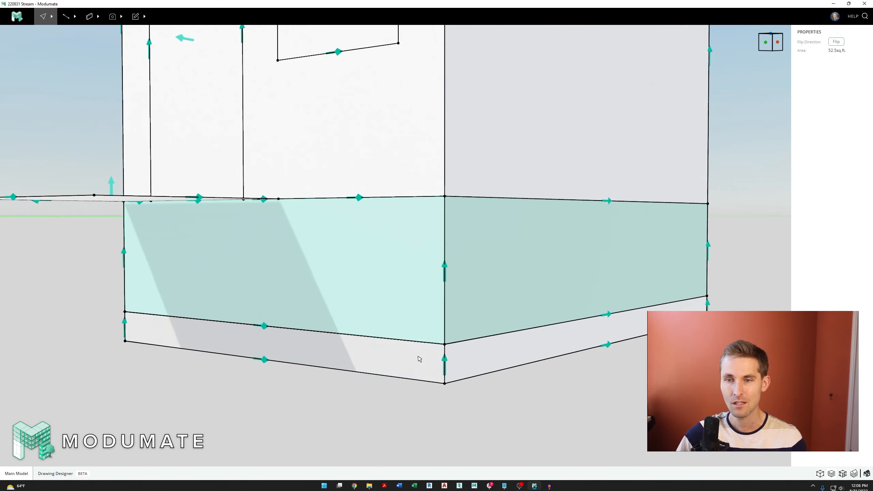
shift+click(419, 358)
shift+click(471, 354)
scroll(478, 347, down, 3)
middle_drag(344, 316, 508, 314)
scroll(509, 314, down, 3)
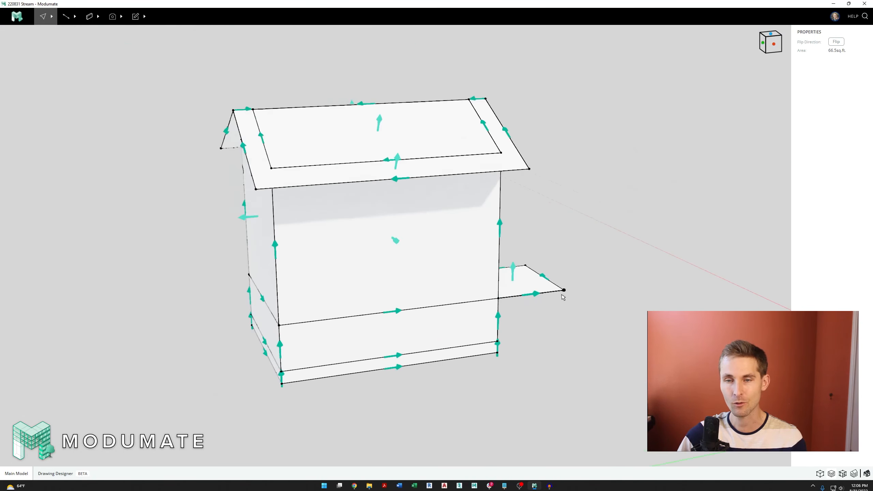
scroll(306, 340, up, 3)
middle_drag(306, 340, 419, 332)
shift+click(345, 335)
shift+click(414, 339)
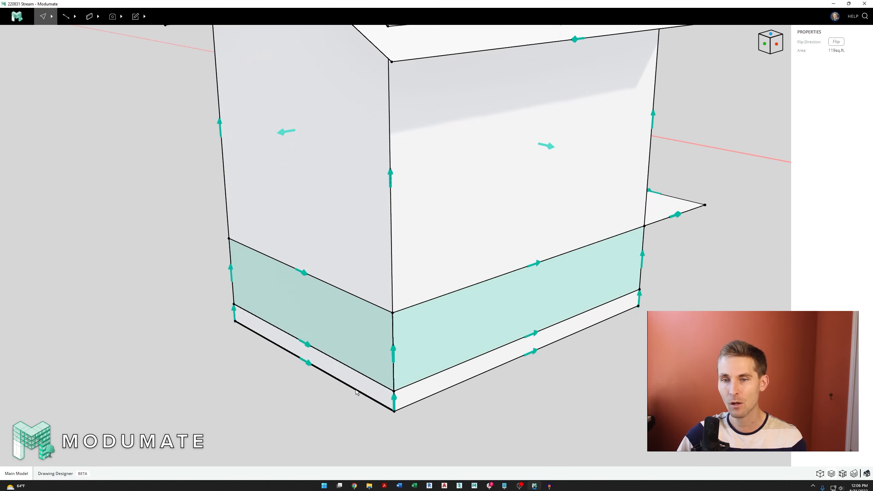
shift+click(363, 387)
shift+click(414, 393)
middle_drag(567, 304, 434, 283)
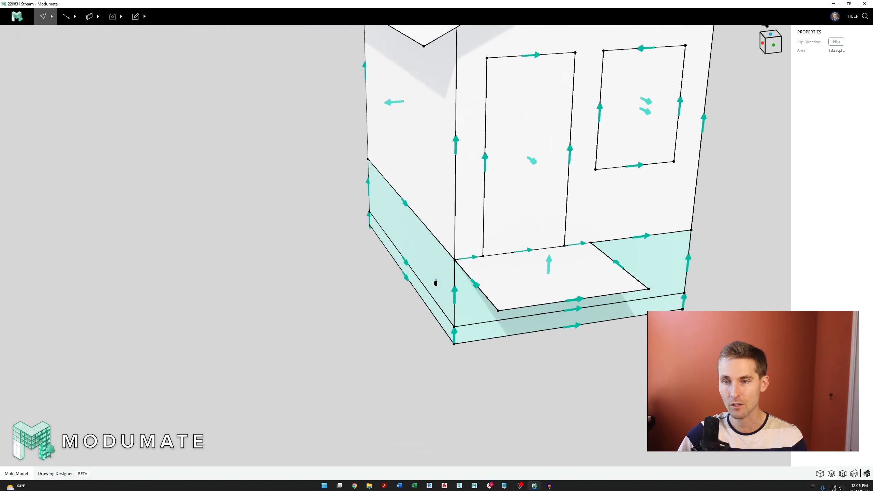
scroll(382, 325, down, 3)
key(f)
key(Escape)
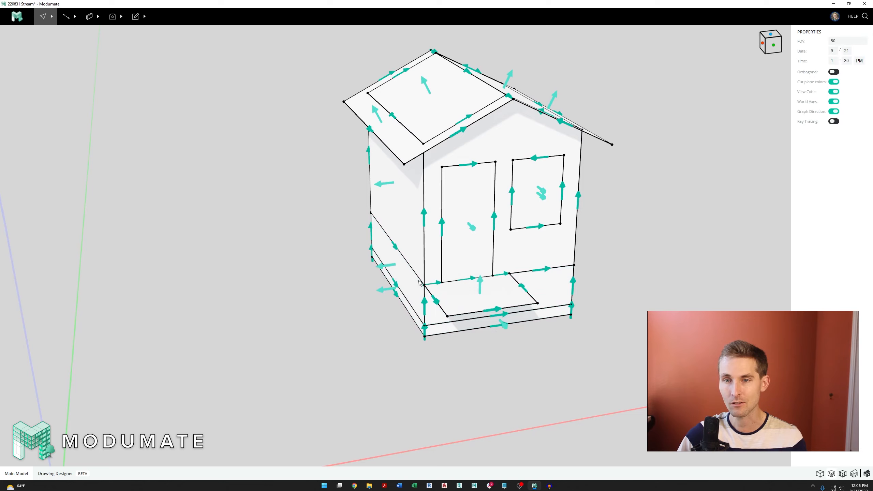
Draw a closed rectangular loop of four short vertical faces on the open ground beside the shed
scroll(418, 309, down, 5)
scroll(388, 337, up, 5)
key(r)
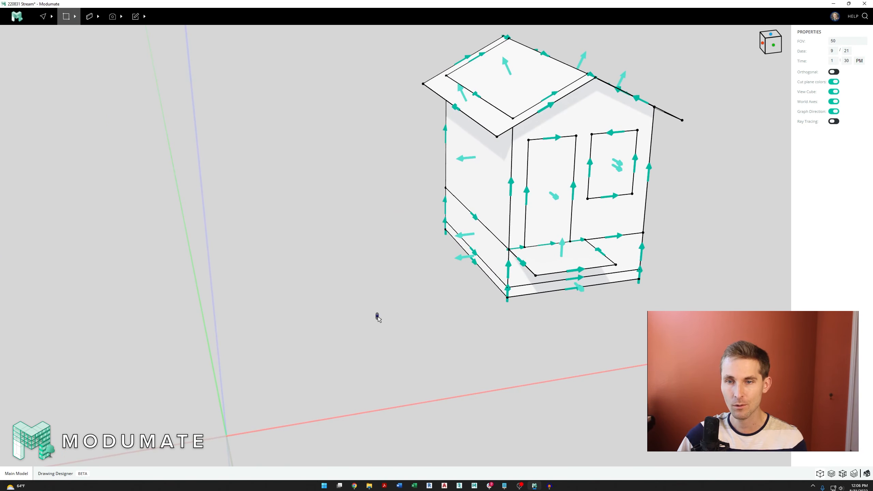
click(378, 347)
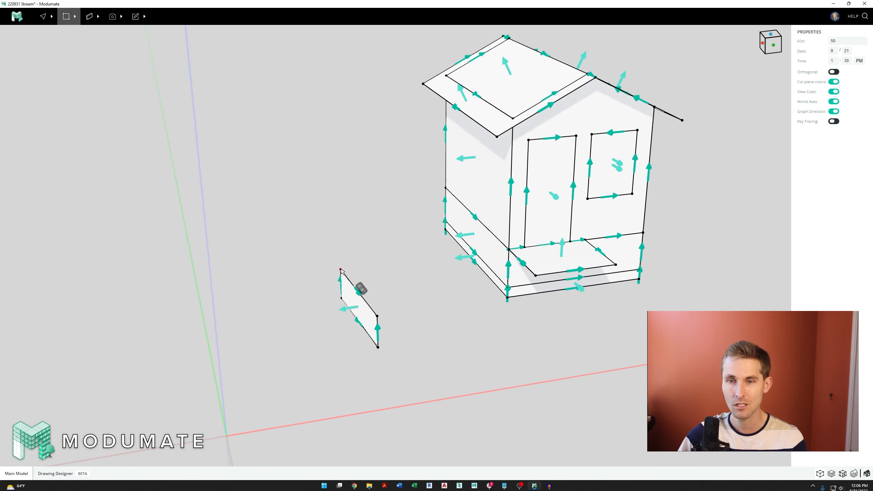
click(339, 251)
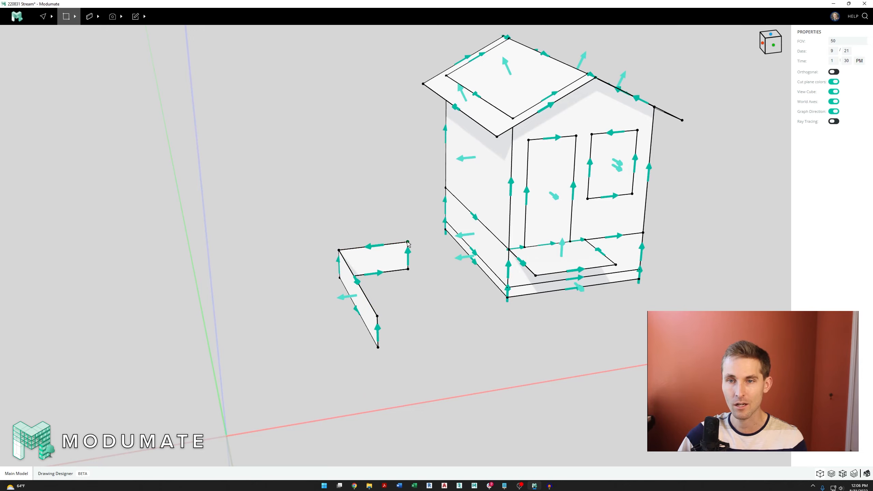
click(408, 242)
click(455, 305)
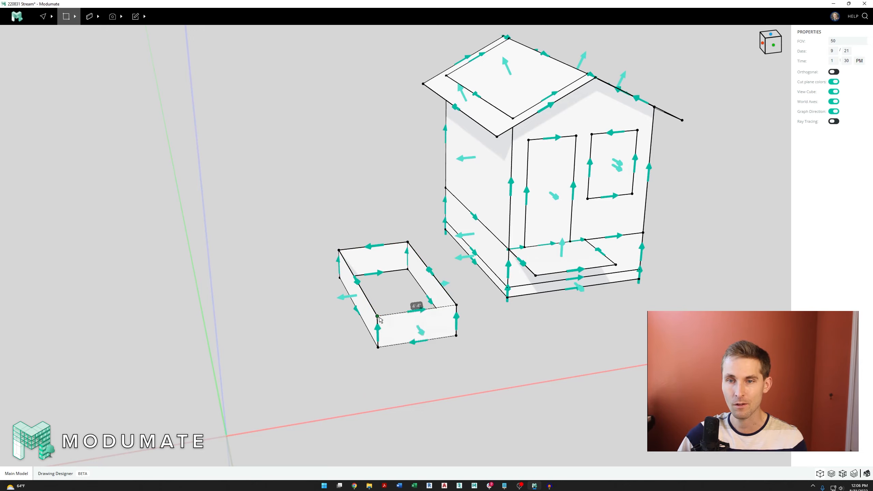
click(378, 317)
scroll(379, 317, down, 3)
key(Escape)
key(Escape)
Delete the separate loop of four short vertical faces beside the shed
right_drag(475, 315, 434, 315)
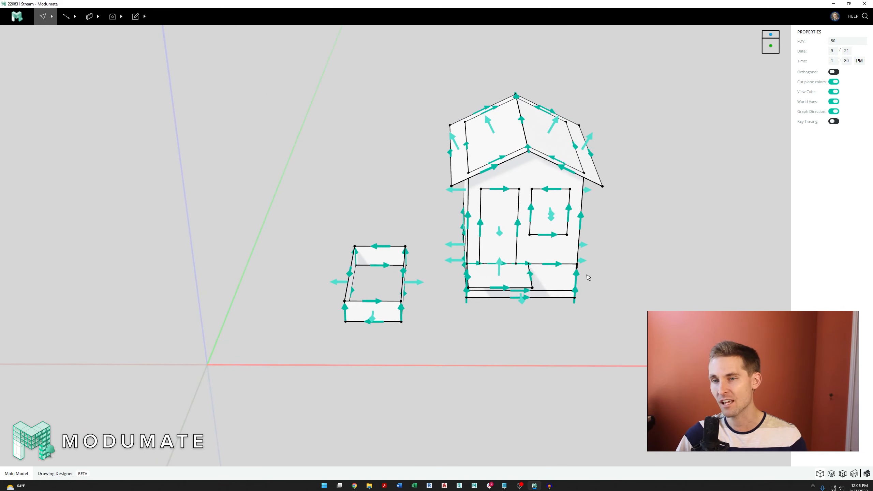
right_drag(558, 281, 462, 275)
scroll(461, 276, up, 5)
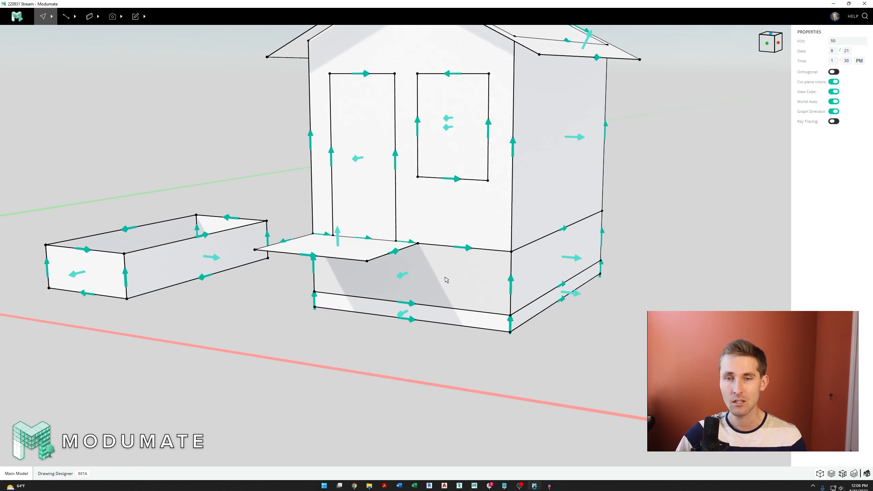
scroll(435, 275, down, 5)
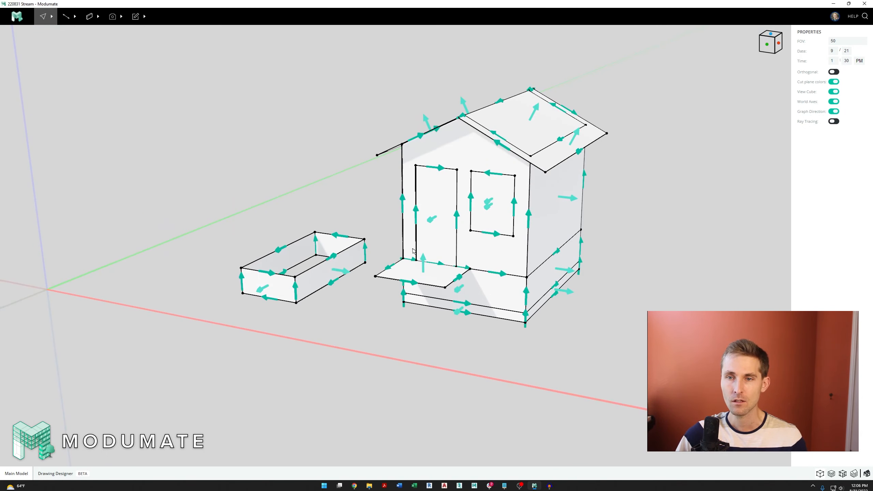
right_drag(412, 250, 374, 248)
drag(254, 220, 373, 370)
key(Delete)
Save the project with the shed model in view
right_drag(502, 248, 414, 247)
scroll(530, 209, up, 4)
mouse_move(530, 209)
right_down()
mouse_move(395, 220)
mouse_move(488, 244)
right_up()
scroll(488, 244, down, 4)
right_drag(375, 241, 386, 263)
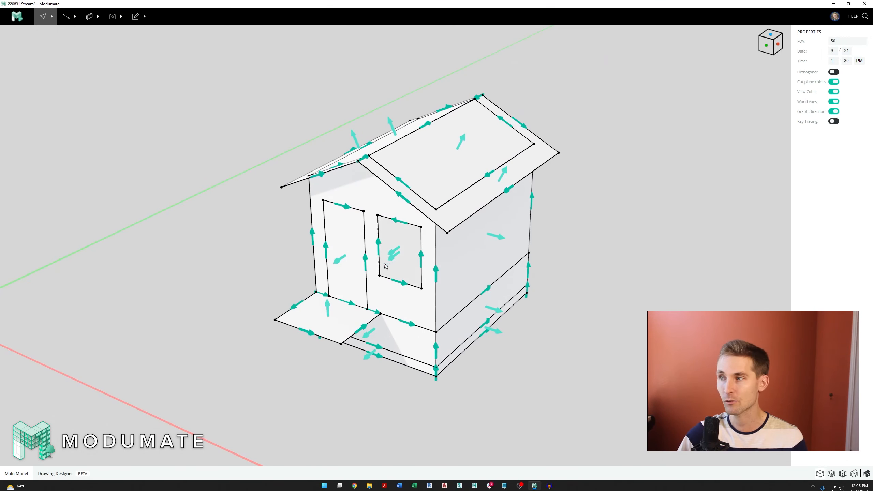
scroll(365, 263, up, 2)
key(ctrl+s)
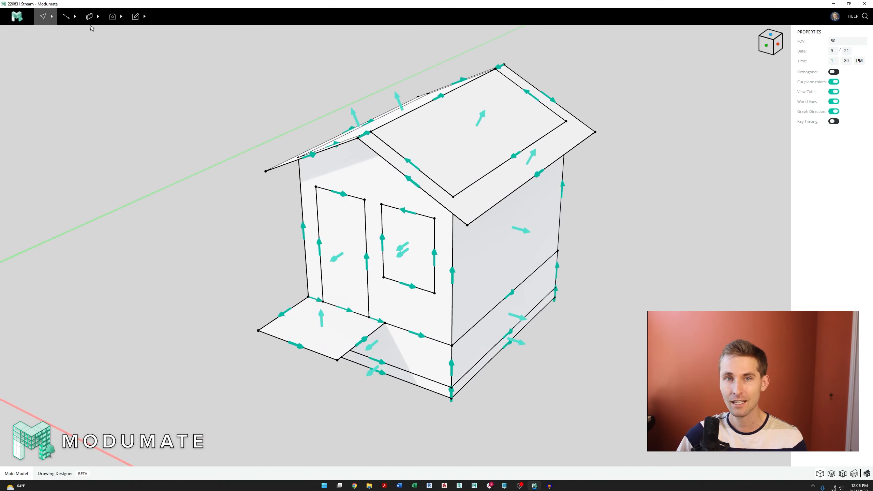
click(97, 16)
click(100, 44)
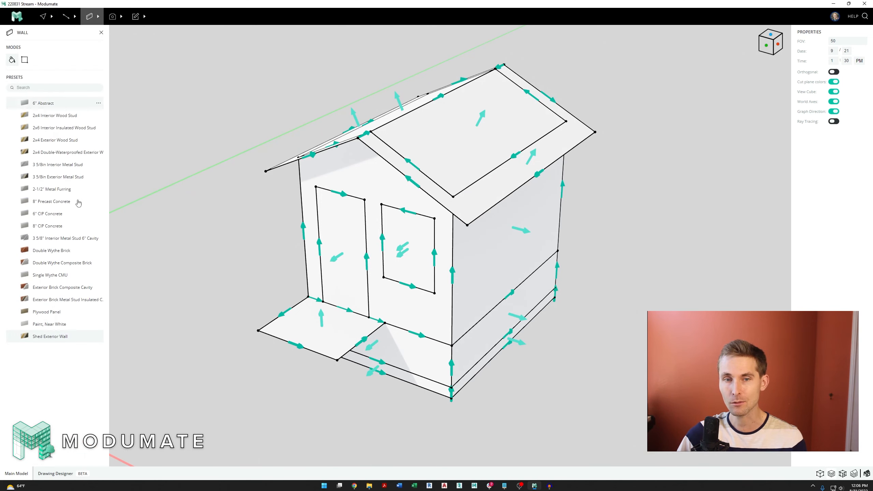
key(Escape)
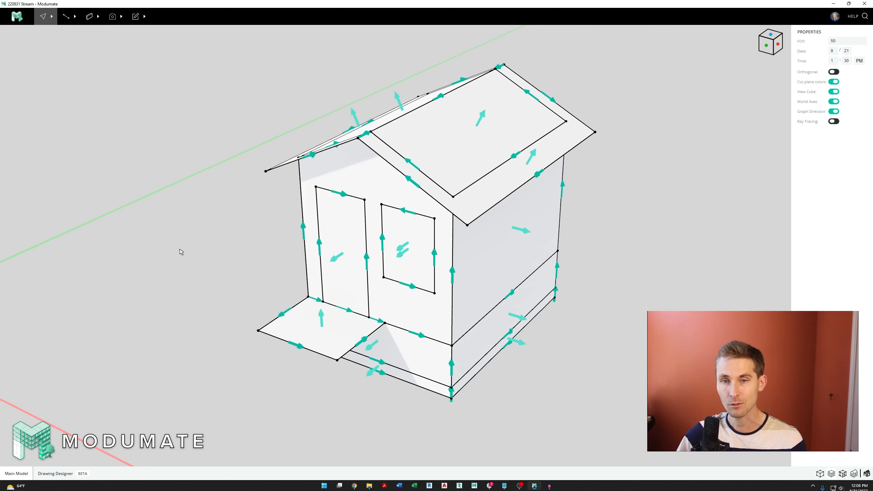
Apply the Shed Exterior Wall preset to the shed's upper wall faces, going around the building
key(w)
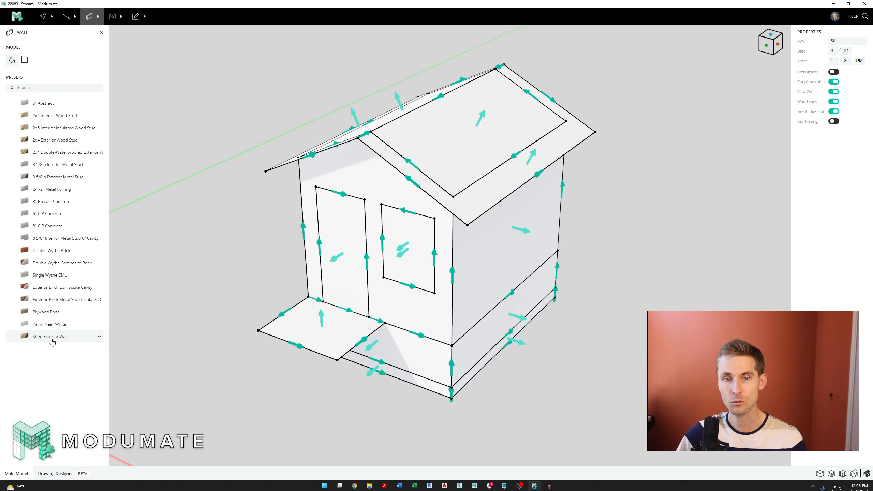
scroll(406, 315, up, 3)
click(407, 317)
middle_drag(530, 250, 434, 259)
click(575, 277)
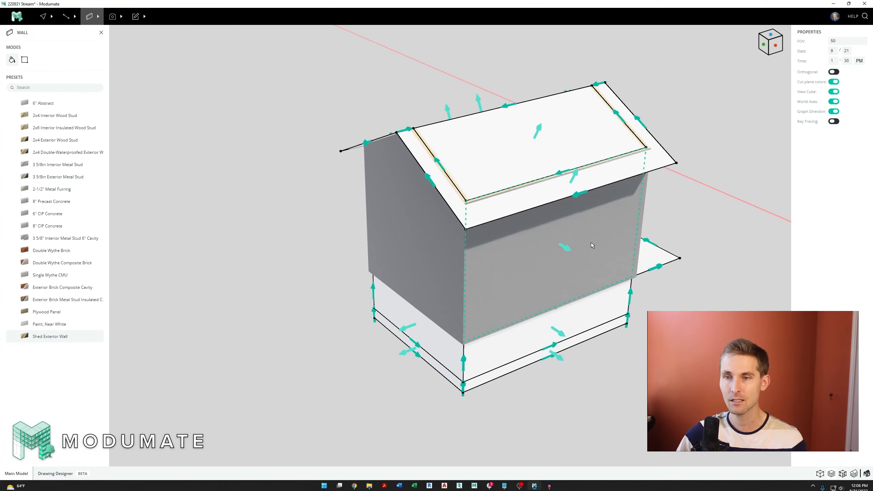
click(583, 248)
middle_drag(583, 247, 443, 252)
middle_drag(570, 253, 444, 255)
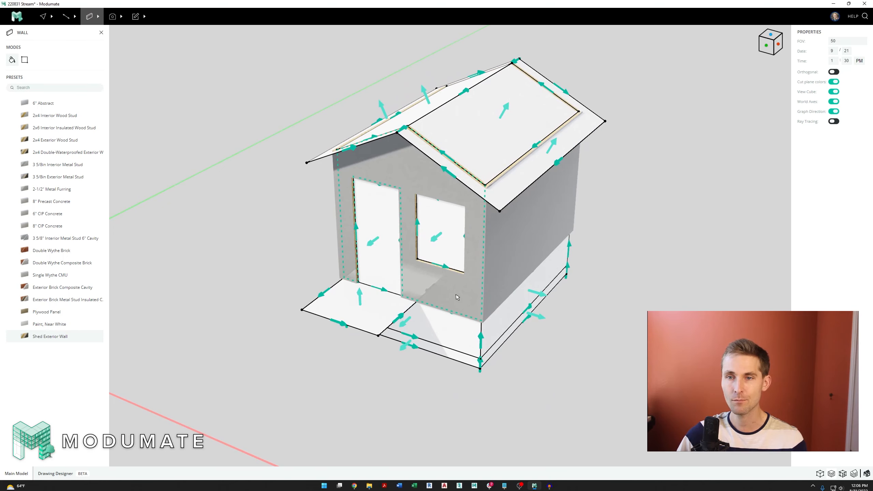
middle_drag(458, 296, 460, 270)
scroll(460, 270, up, 3)
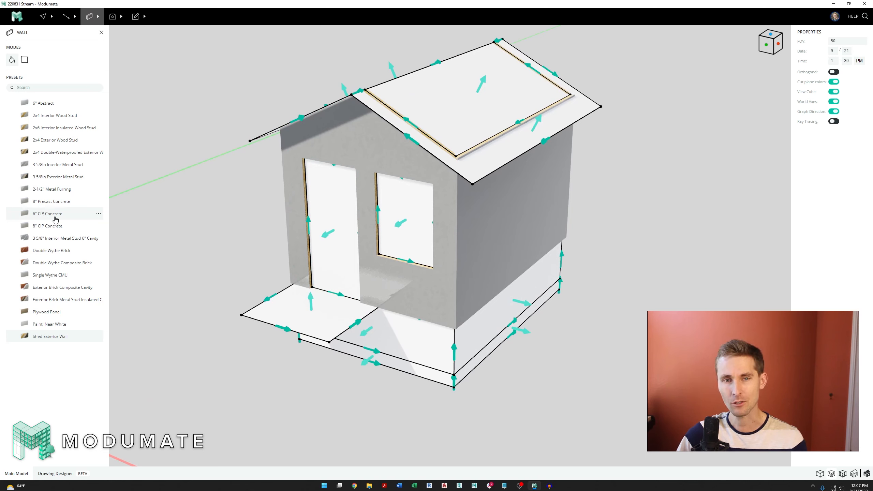
Duplicate the 6" CIP Concrete wall preset and rename the copy Shed Stem Wall
click(98, 215)
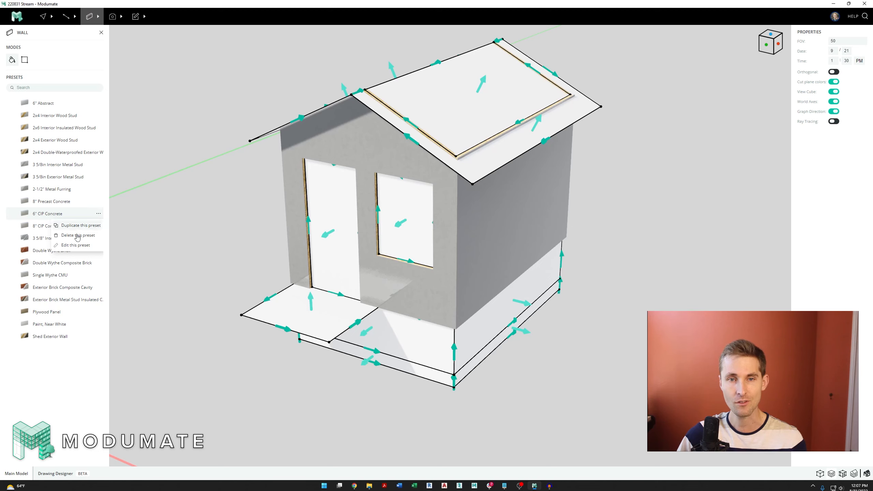
click(67, 226)
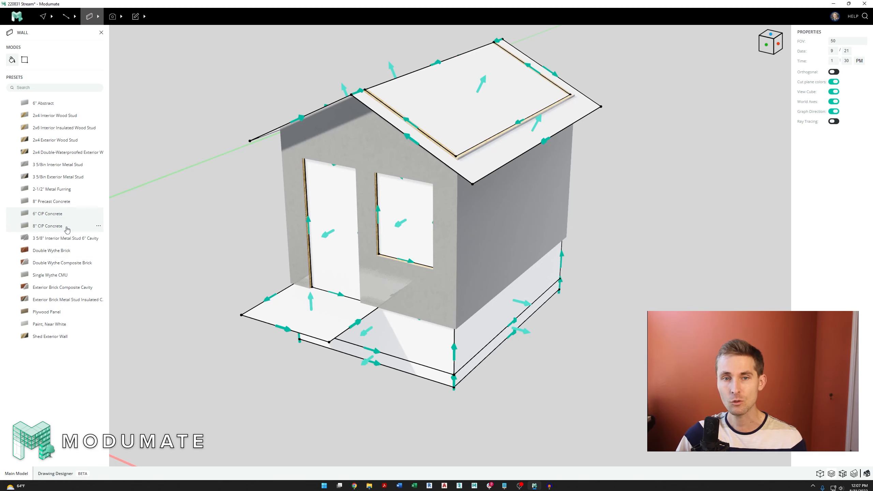
double_click(52, 349)
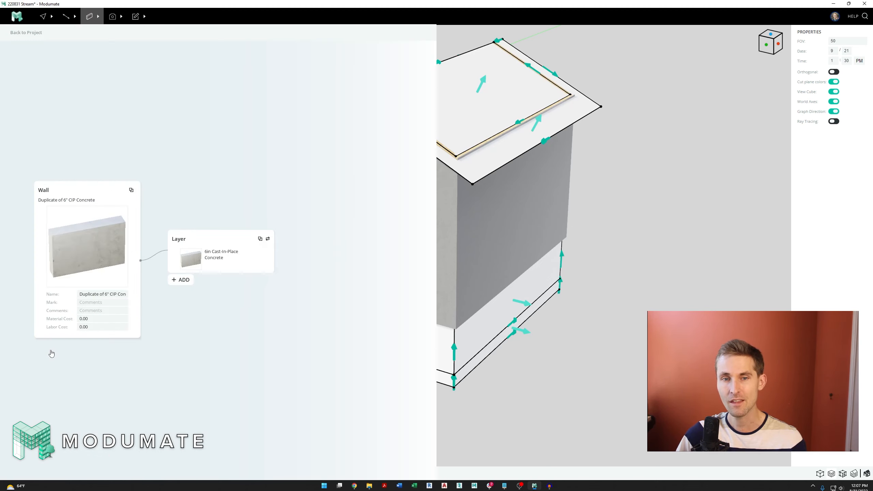
click(83, 293)
key(ctrl+a)
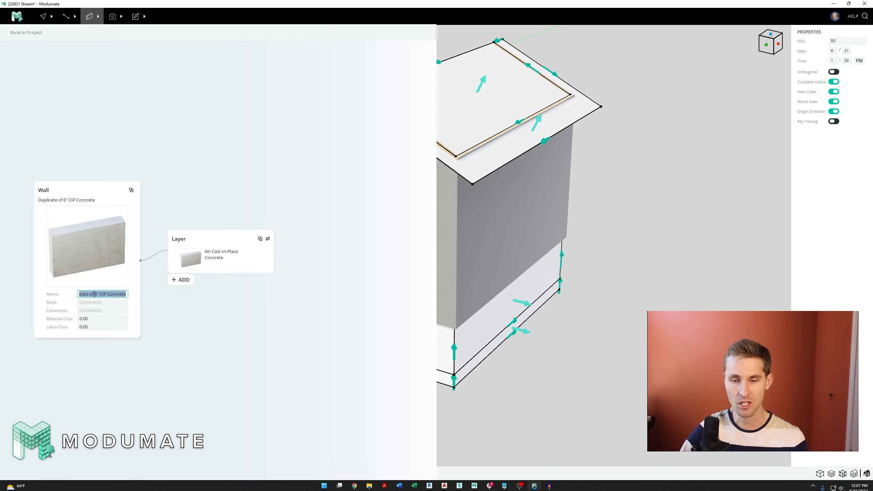
text(Shed Stem Wall)
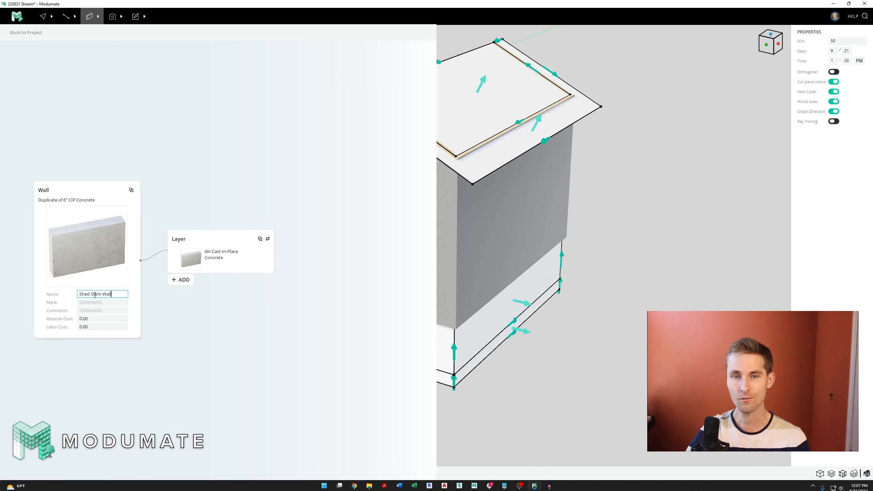
key(Return)
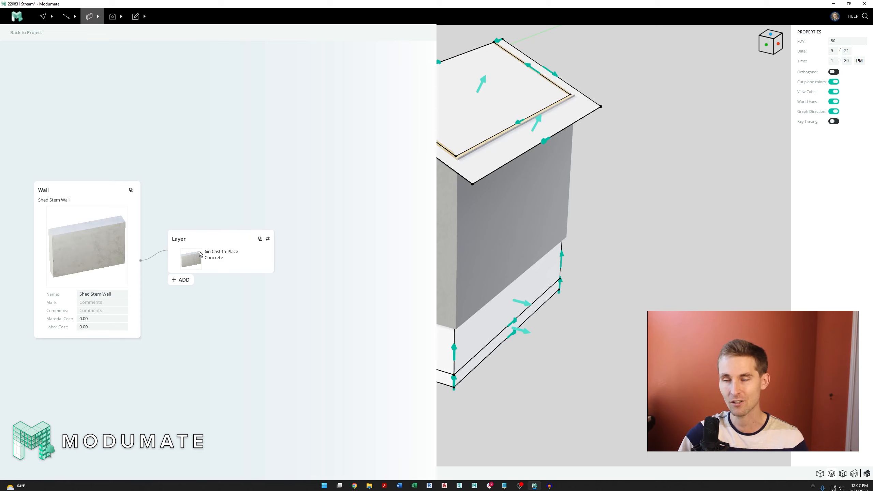
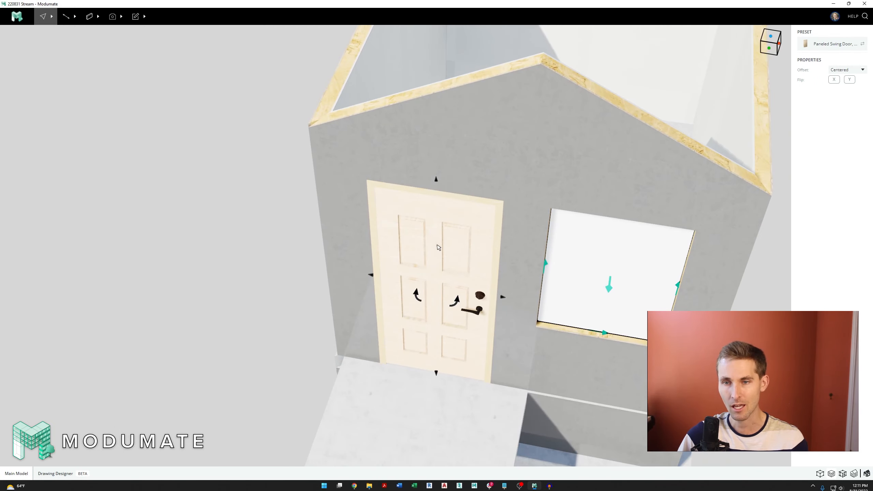
Try the Positive offset on the paneled swing door, return it to Centered, and check the available offset options
key(Down)
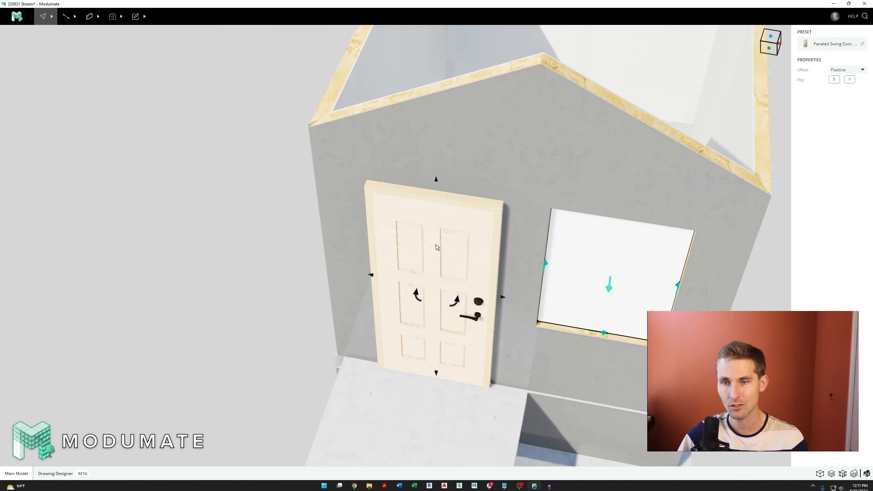
shift+middle_drag(467, 234, 438, 245)
key(Up)
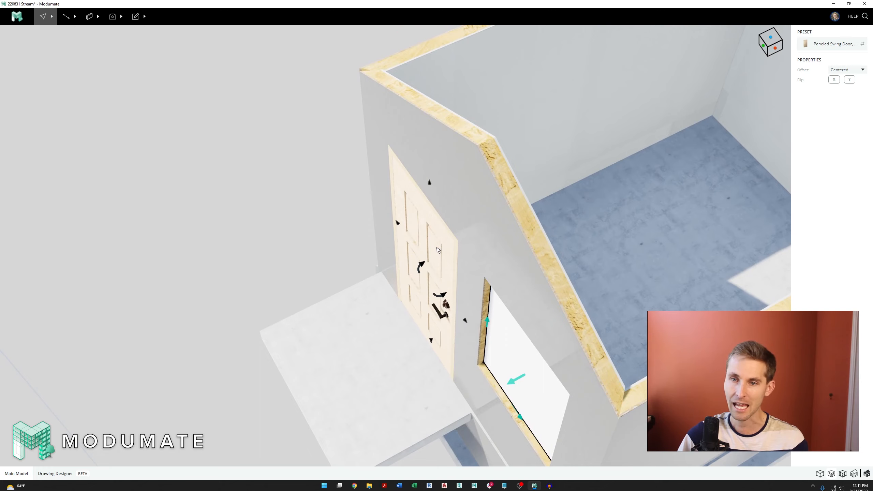
key(Down)
key(Up)
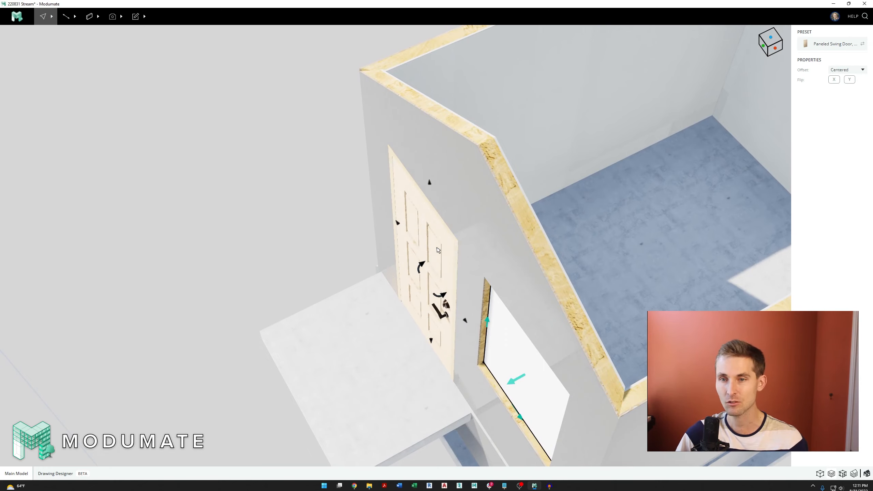
middle_drag(441, 272, 441, 259)
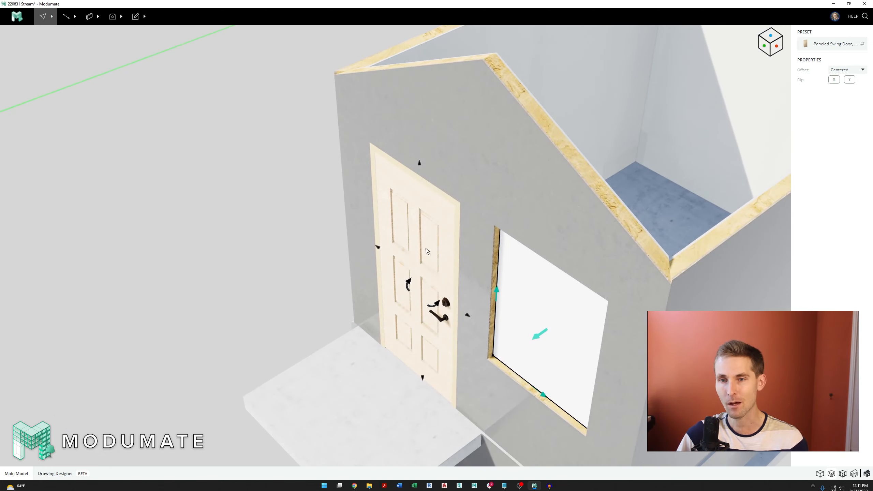
click(849, 70)
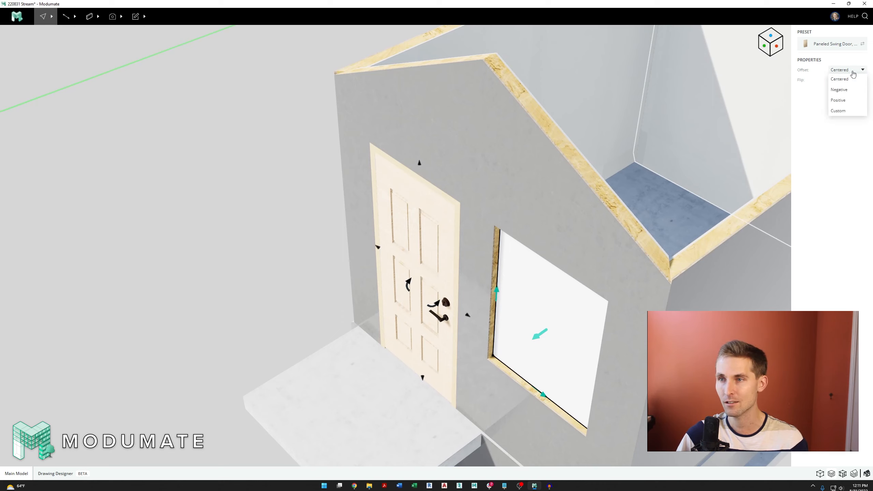
click(838, 72)
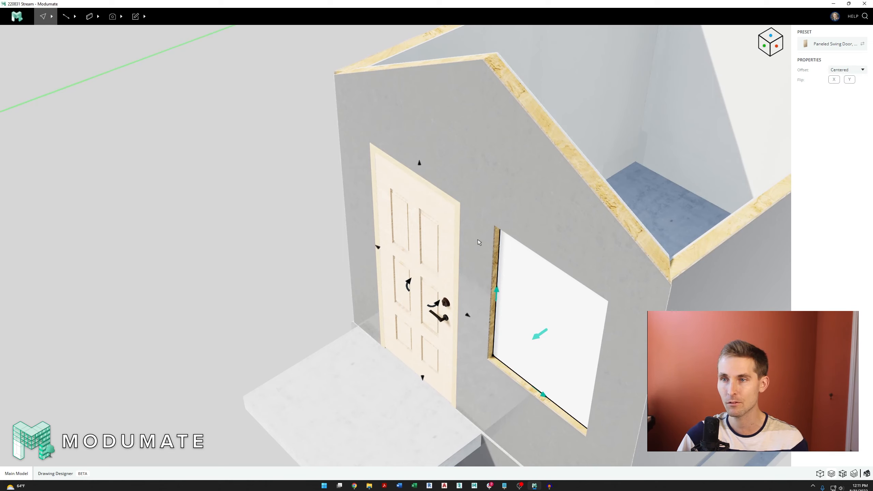
Reselect the paneled swing door and cycle its offset through Positive and Negative, ending on Centered
key(Escape)
click(436, 264)
shift+middle_drag(436, 264, 426, 263)
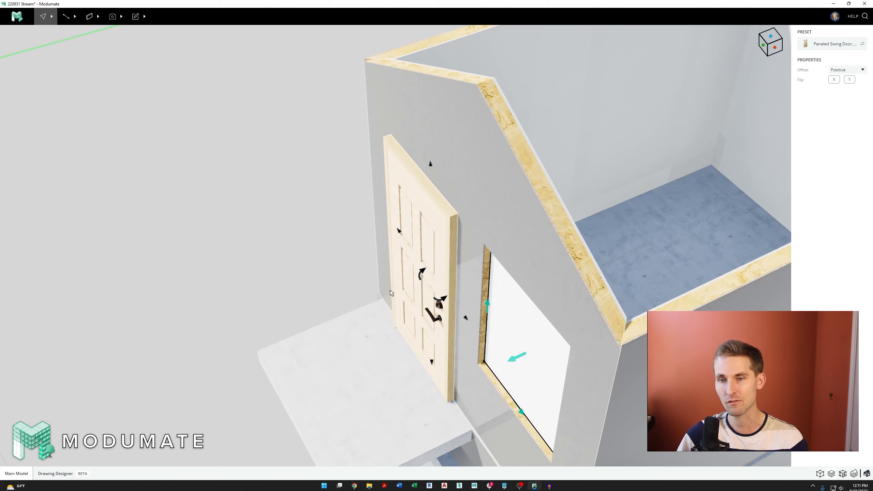
key(Right)
key(Right)
key(Right)
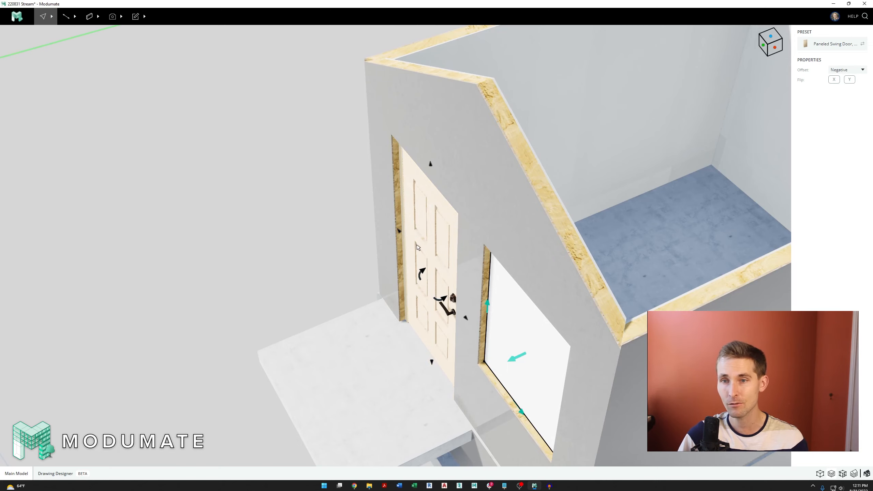
key(Left)
key(Right)
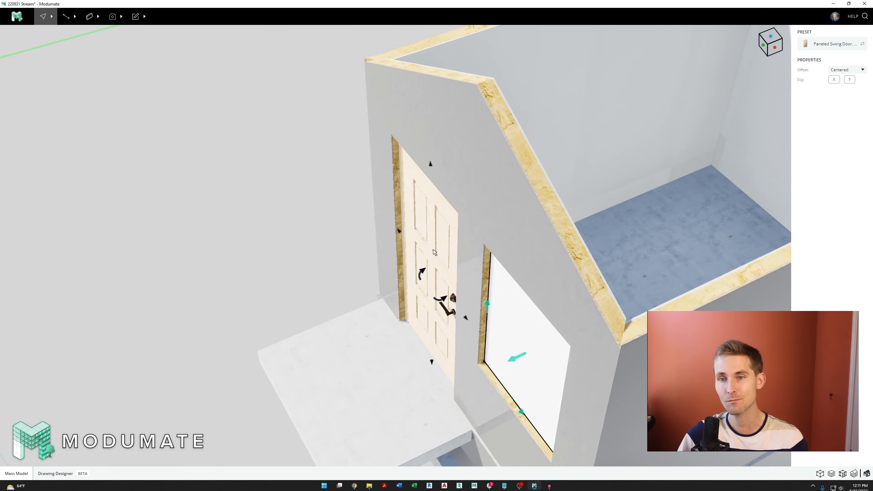
key(Left)
right_drag(427, 264, 444, 257)
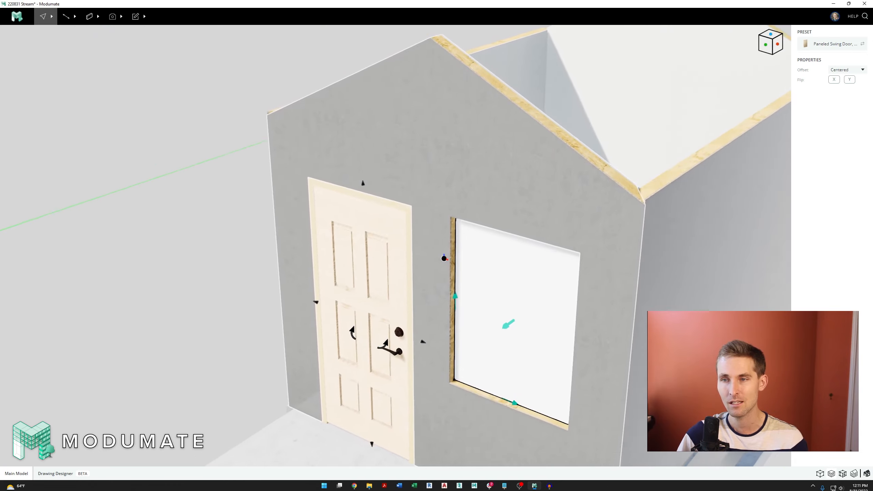
Place a Hung Window 1, Patrician Bronze in the window opening beside the shed's door
scroll(373, 228, down, 3)
middle_drag(407, 300, 405, 269)
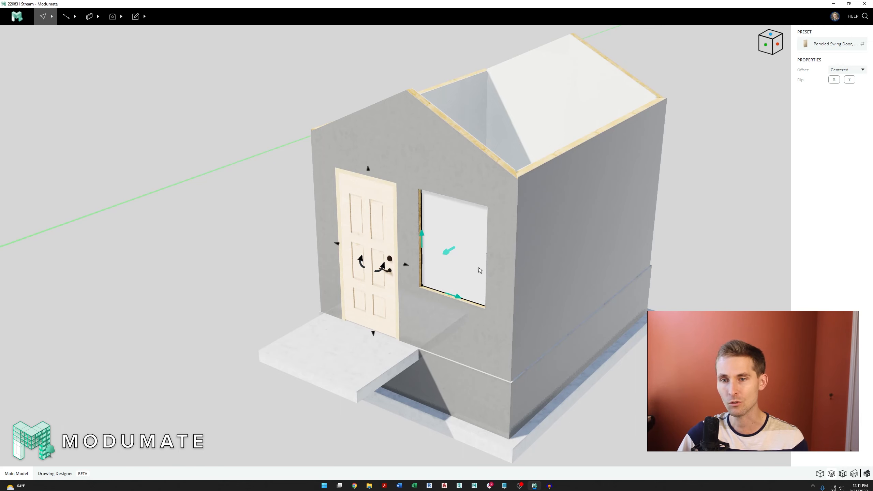
scroll(445, 266, up, 3)
click(90, 18)
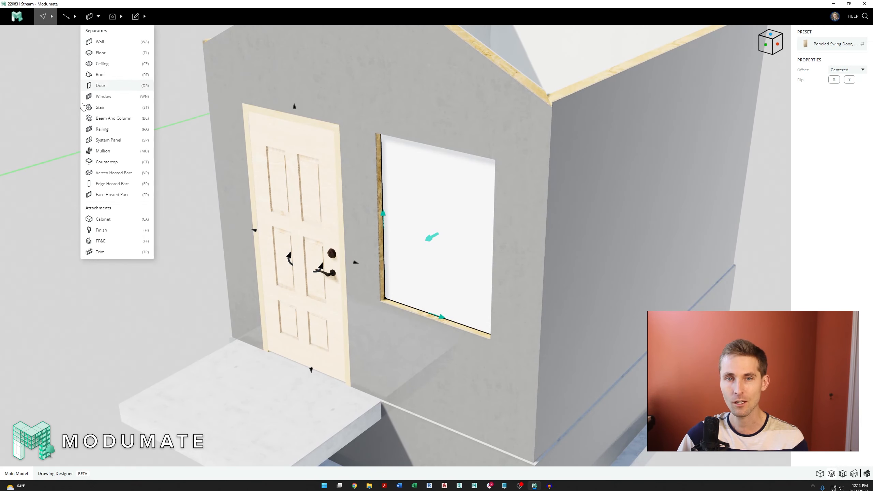
click(100, 97)
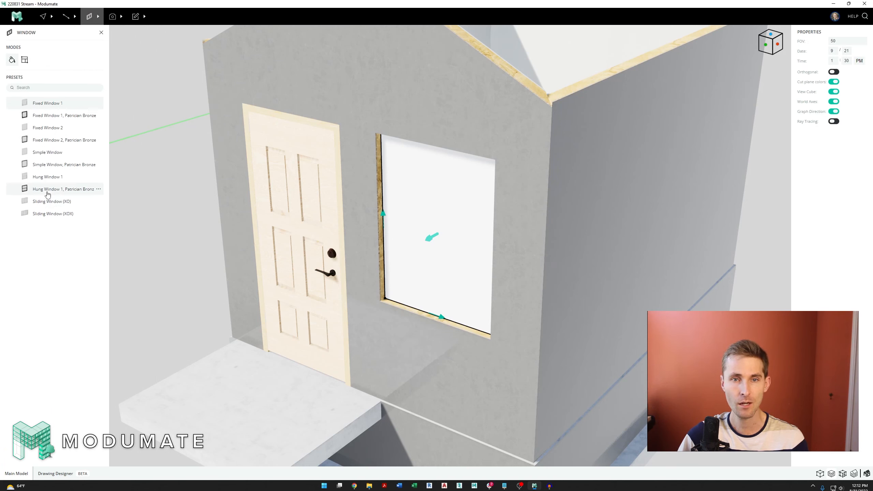
click(48, 192)
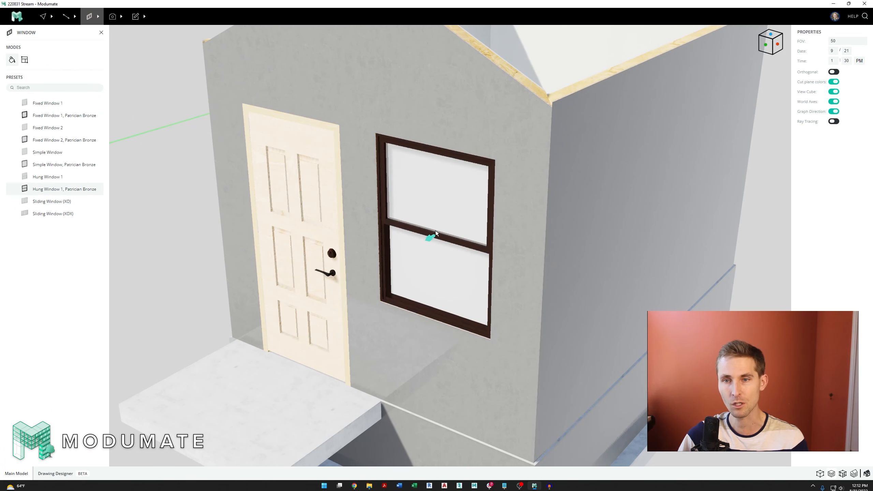
scroll(431, 235, up, 5)
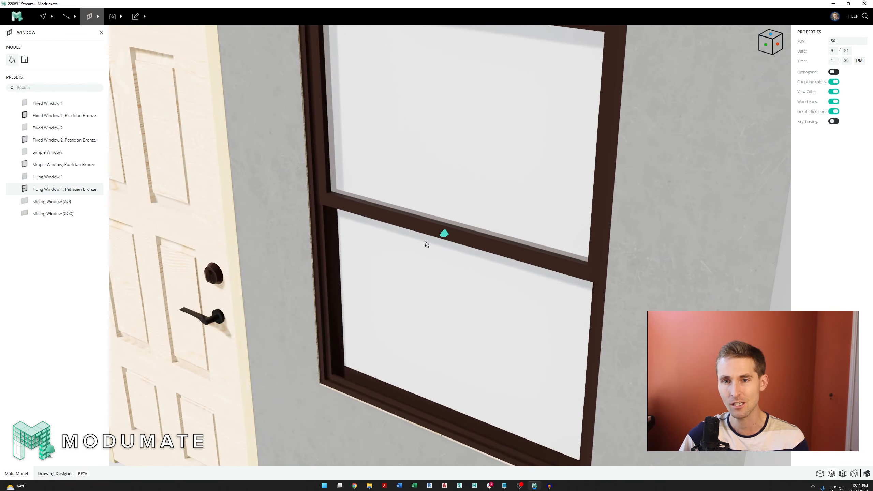
scroll(427, 246, down, 4)
click(489, 326)
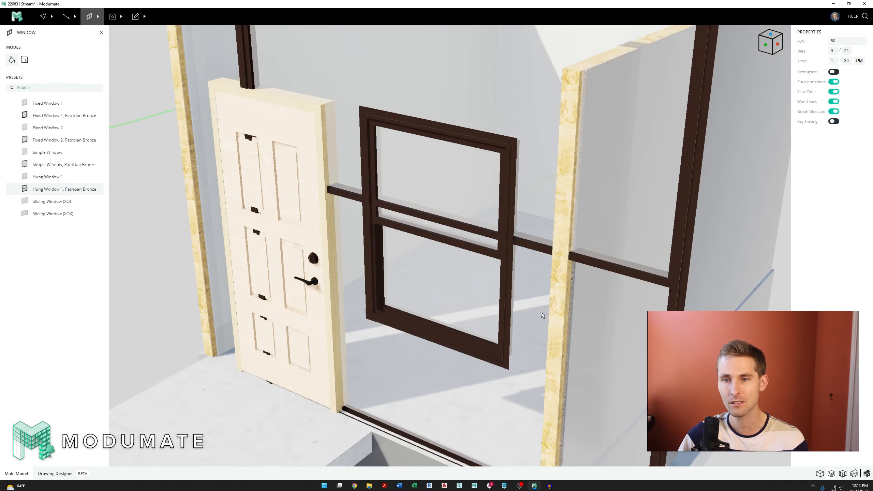
key(Escape)
Select the new hung window and examine how it sits within the wall thickness
scroll(477, 298, down, 6)
scroll(481, 289, up, 4)
click(443, 263)
right_drag(437, 253, 417, 286)
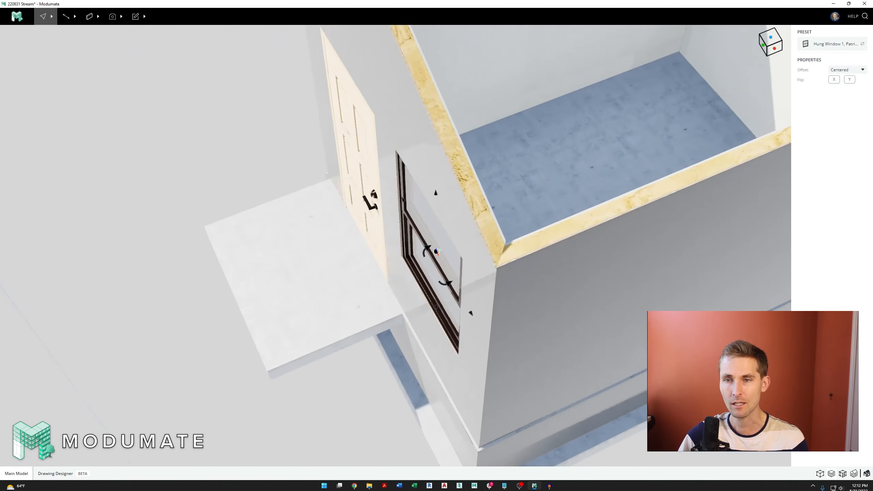
scroll(417, 286, down, 8)
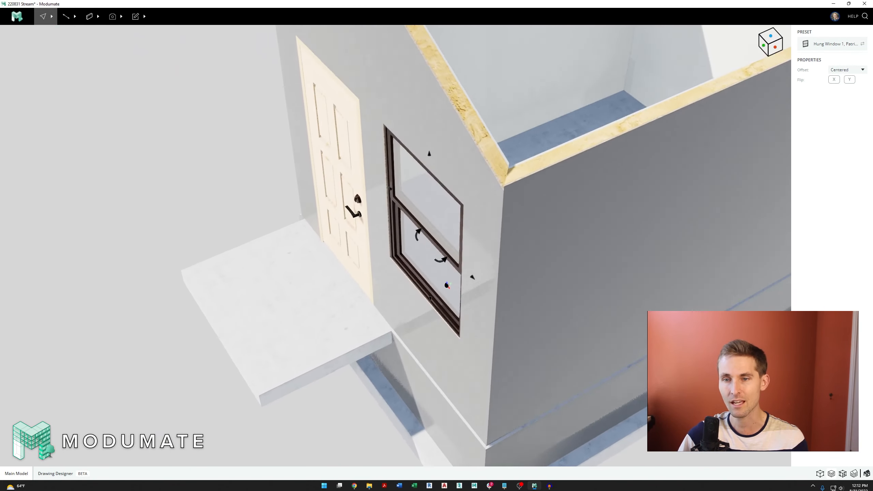
scroll(428, 257, down, 1)
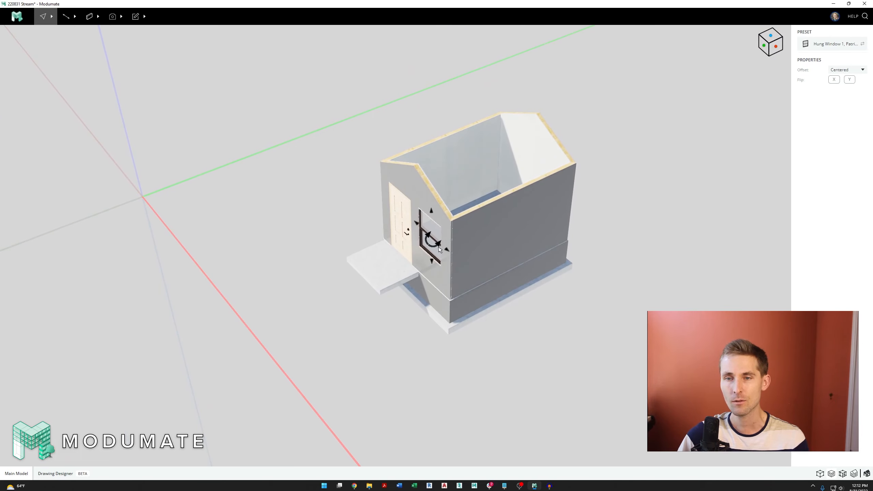
Unhide the hidden roof faces above the shed's walls
key(ctrl+shift+h)
right_drag(440, 216, 470, 213)
scroll(442, 225, up, 5)
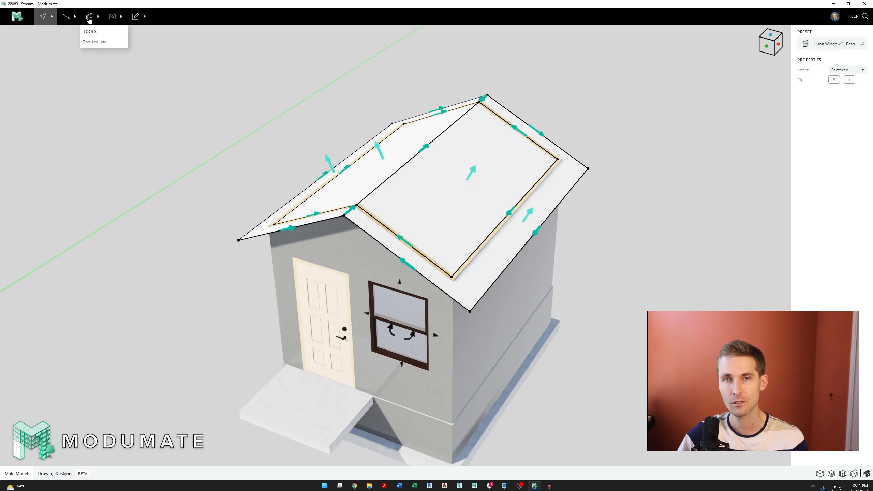
mouse_move(89, 19)
scroll(265, 205, up, 6)
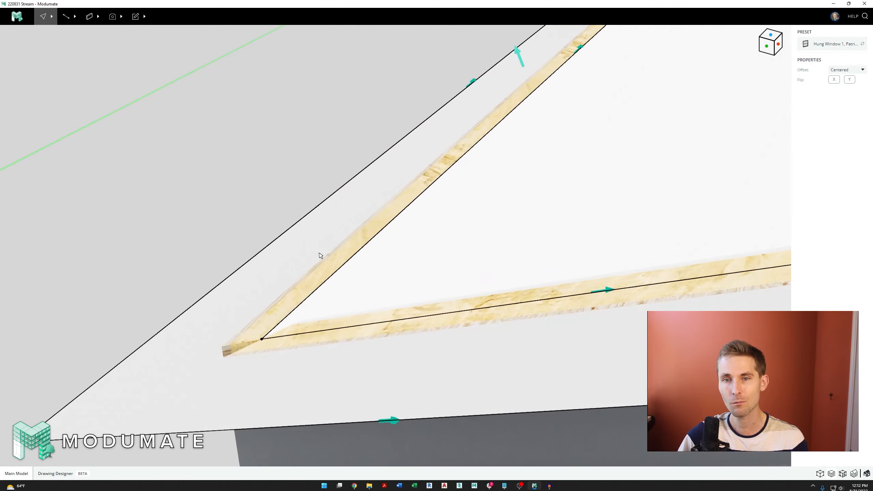
right_drag(335, 261, 426, 256)
scroll(408, 256, down, 3)
scroll(407, 257, down, 3)
middle_drag(498, 258, 428, 218)
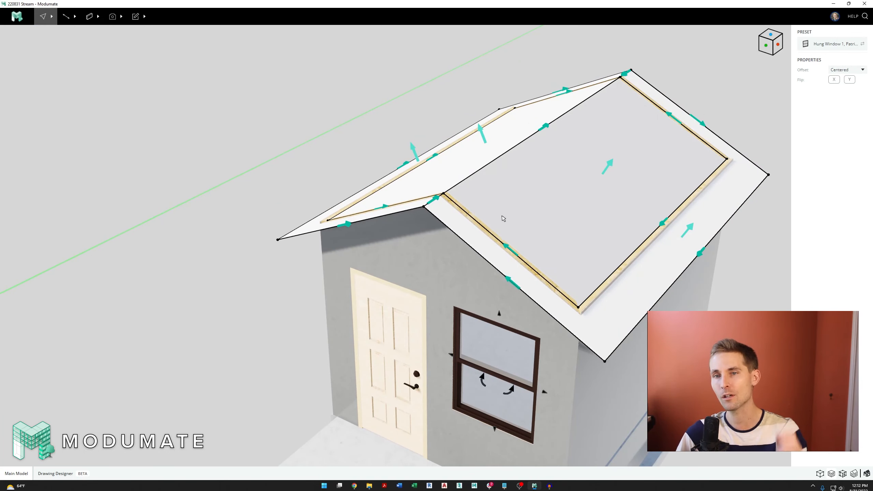
middle_drag(499, 209, 422, 198)
Open the 2x8 Insulated Wood Joist roof preset and examine its layers
click(89, 20)
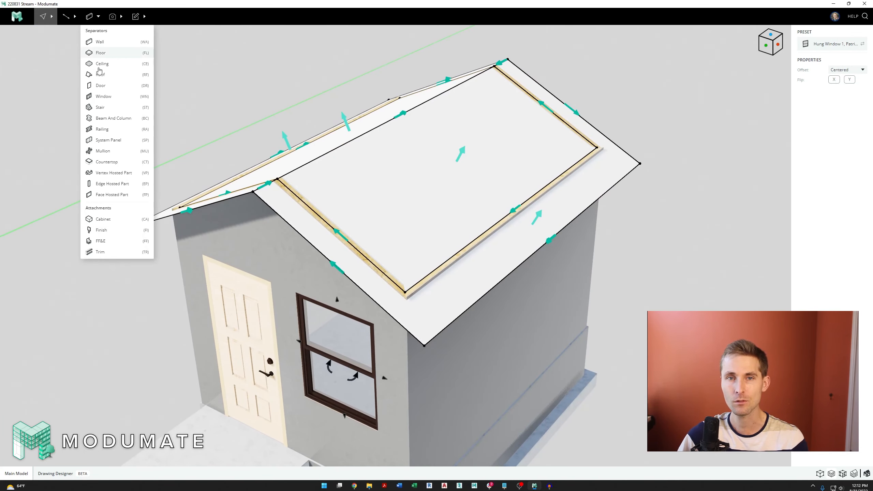
click(100, 75)
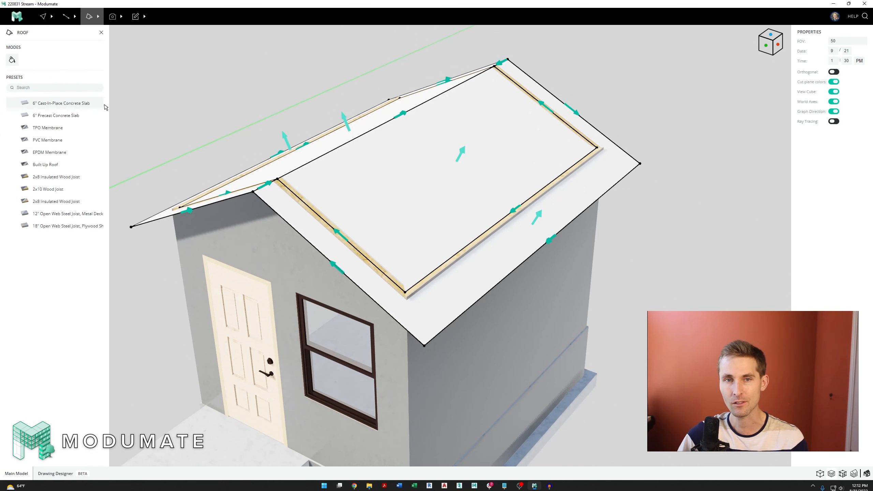
double_click(68, 177)
scroll(113, 262, up, 2)
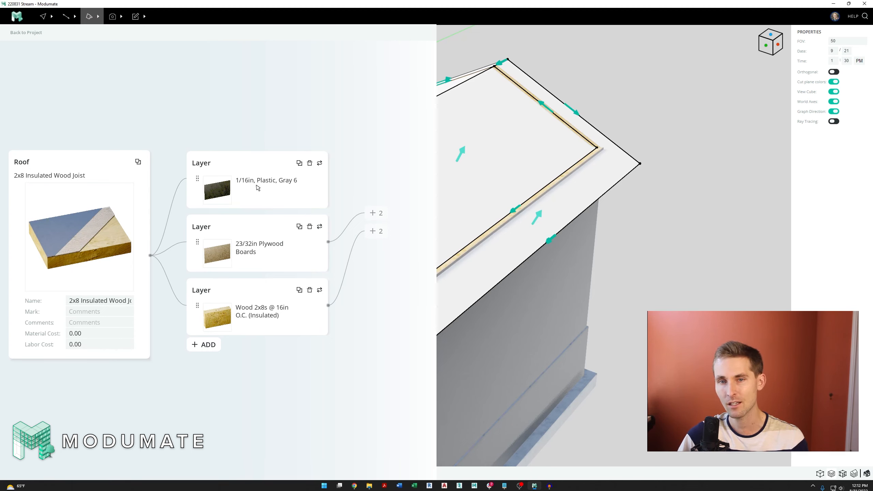
scroll(274, 186, down, 2)
scroll(274, 187, up, 2)
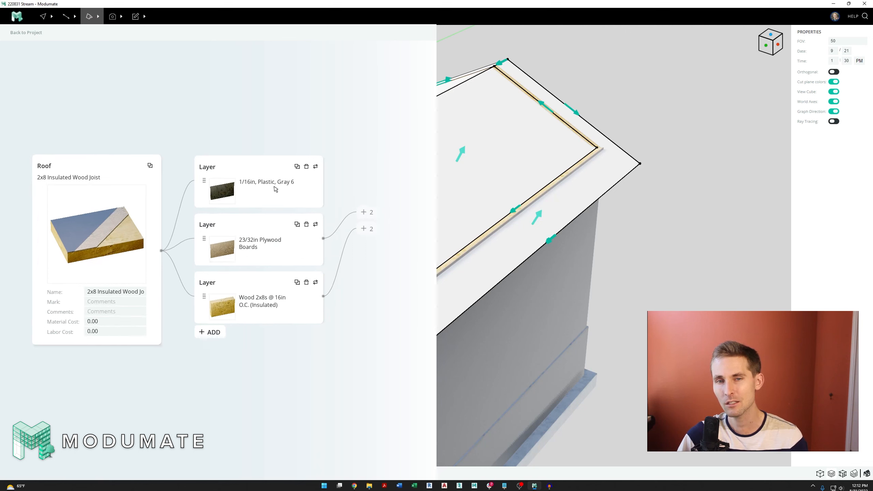
click(24, 34)
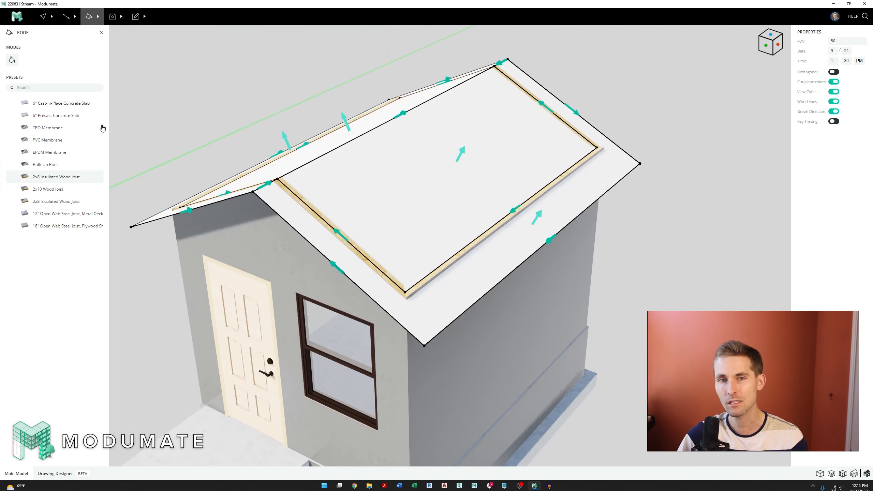
Duplicate the 2x8 Insulated Wood Joist roof preset and rename the copy Shed Roof
click(98, 177)
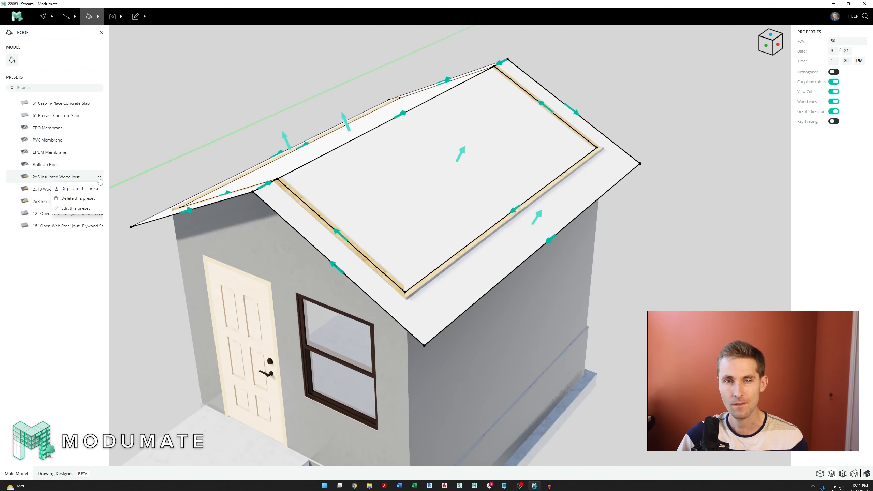
click(79, 192)
double_click(54, 243)
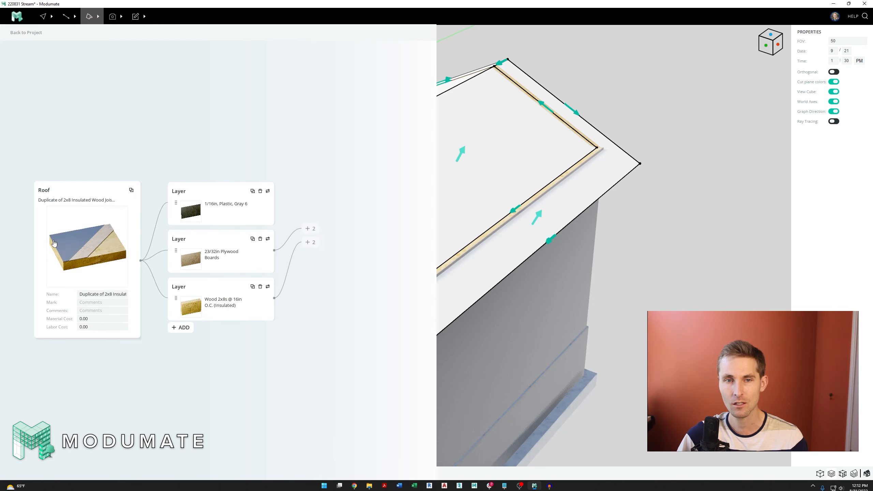
click(94, 293)
text(Shed Roof)
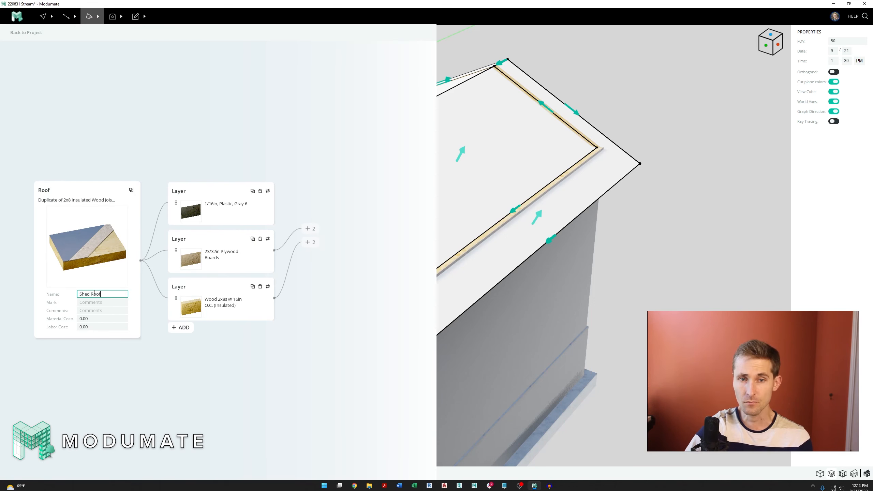
key(Return)
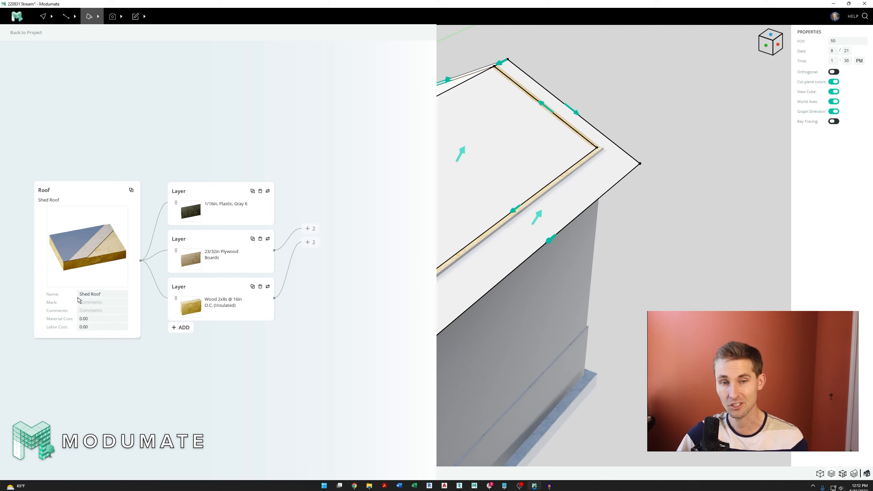
click(82, 294)
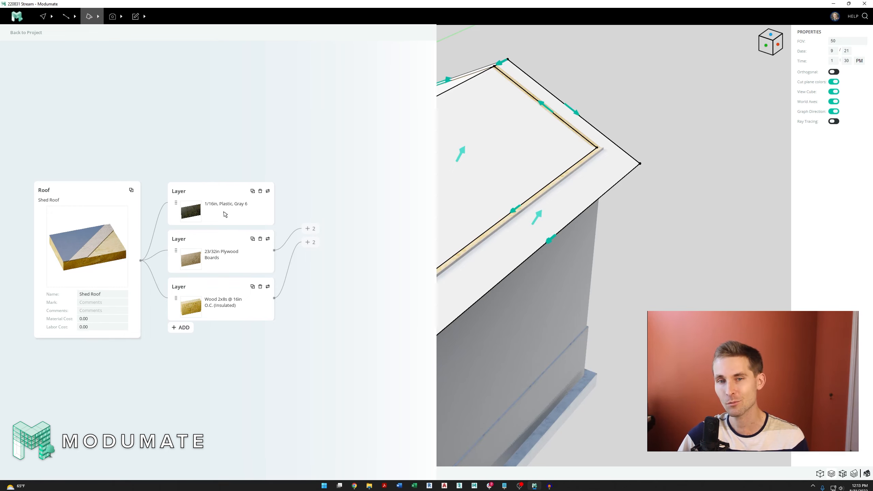
Swap the Shed Roof preset's 1/16in, Plastic, Gray 6 layer for Shed Waterproofing and return to the project
click(267, 192)
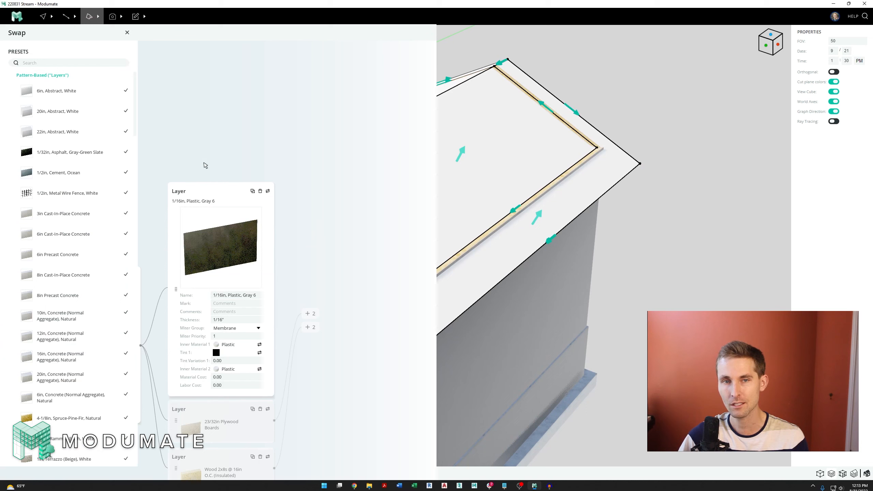
click(71, 62)
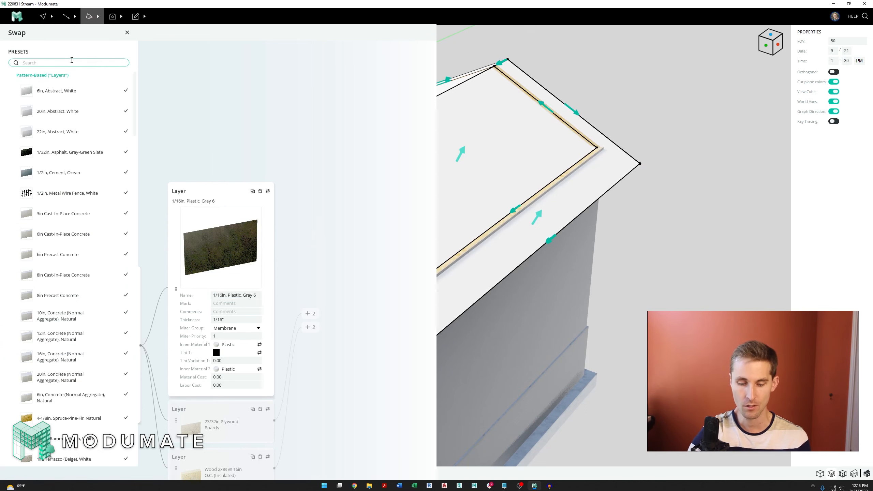
text(shed)
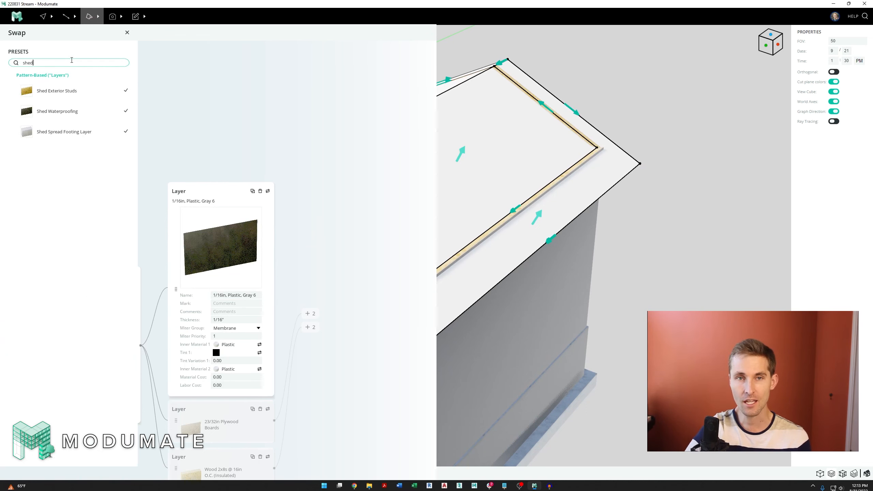
click(127, 111)
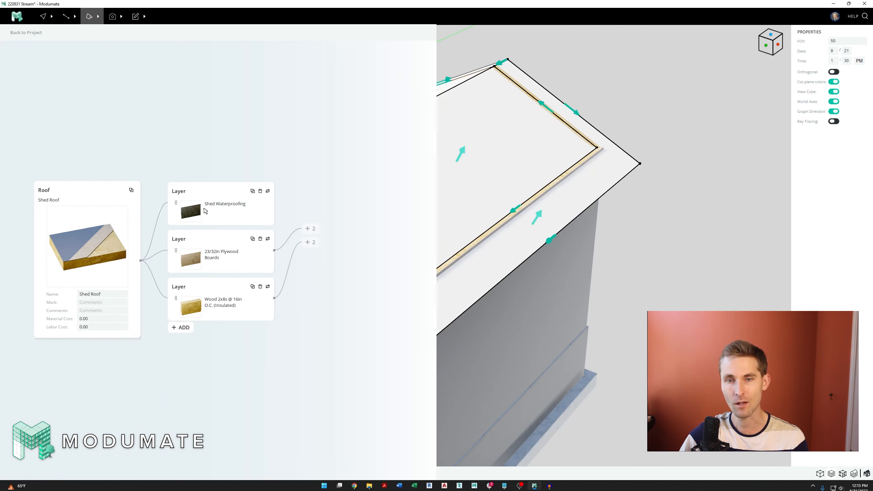
scroll(665, 251, down, 4)
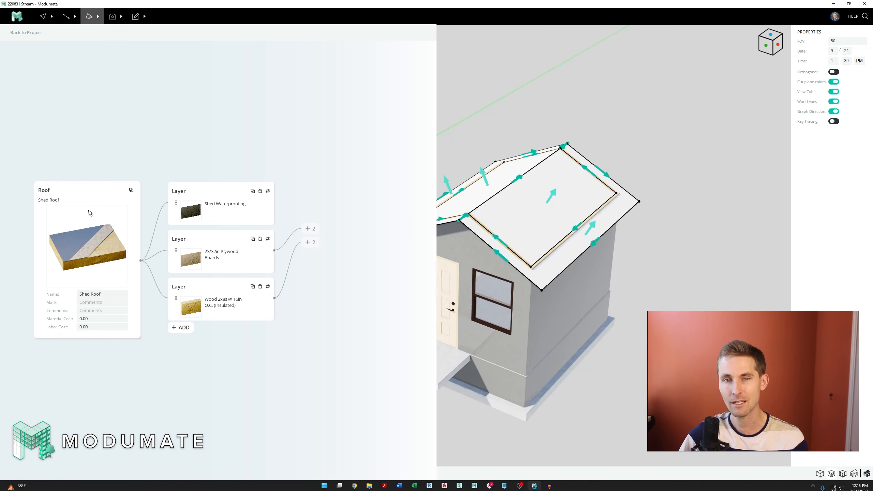
click(26, 33)
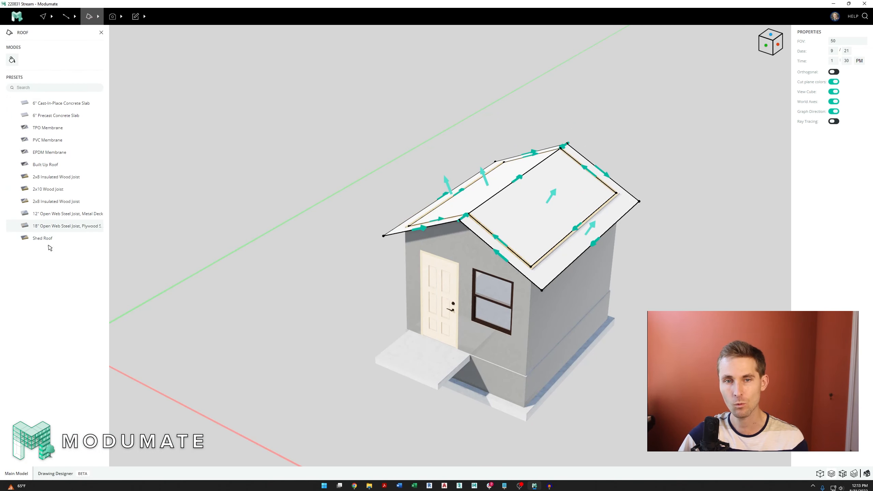
Apply the Shed Roof preset to both slopes of the gable roof, including the overhangs
click(48, 244)
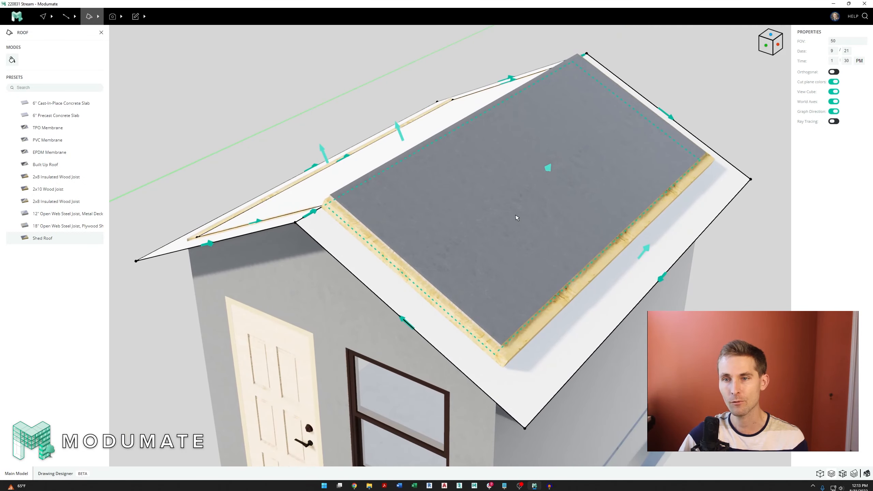
mouse_move(435, 237)
right_down()
mouse_move(500, 175)
mouse_move(434, 237)
right_up()
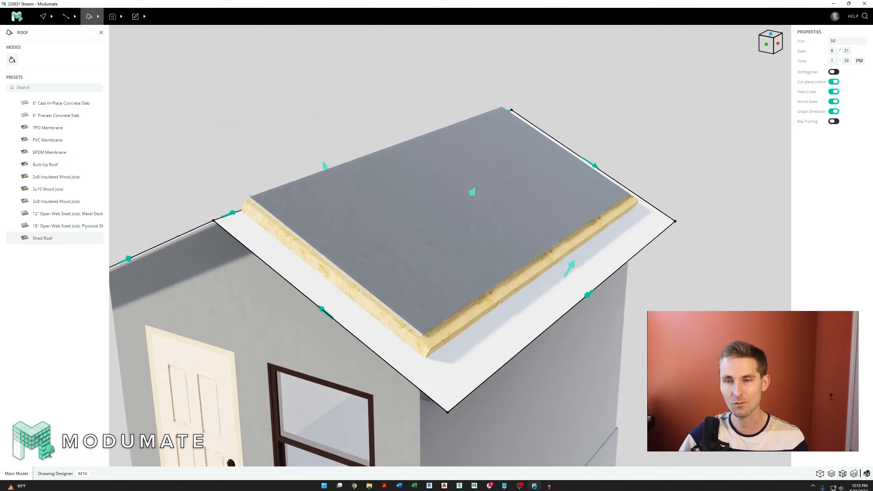
scroll(435, 236, down, 3)
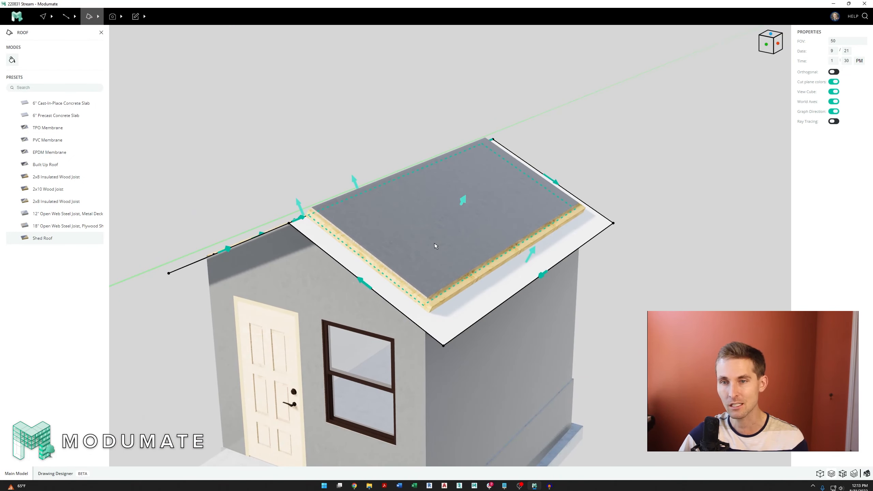
key(ctrl+Up)
click(462, 281)
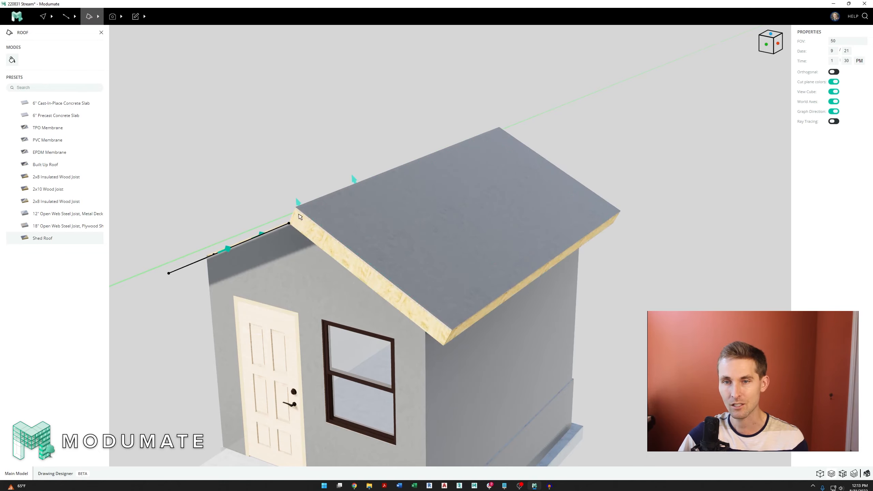
right_drag(471, 304, 462, 262)
click(475, 246)
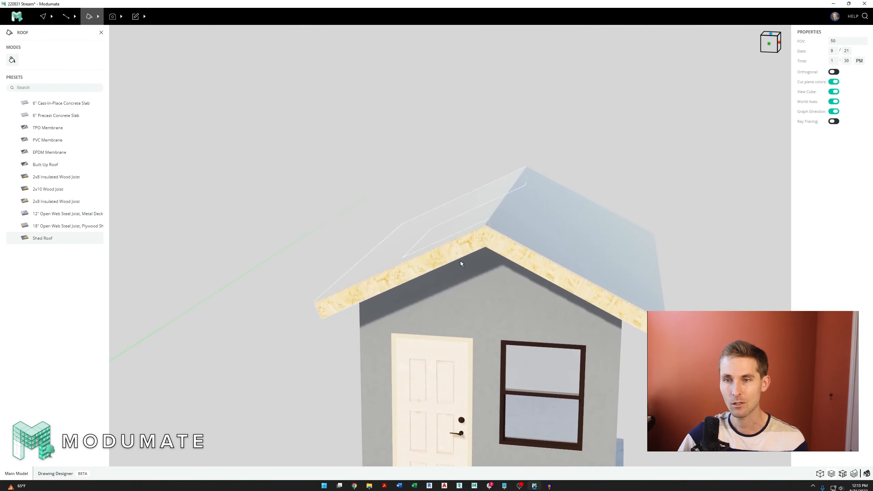
key(Escape)
scroll(560, 270, up, 5)
right_drag(577, 261, 436, 256)
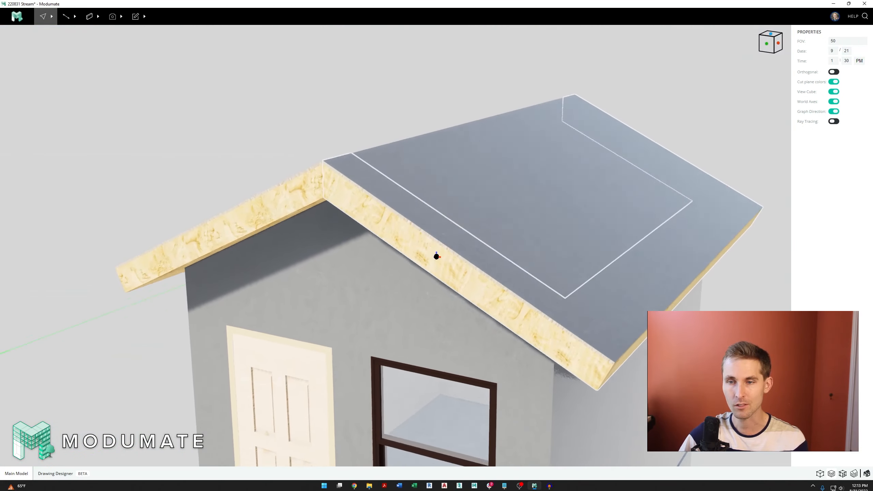
scroll(430, 196, down, 5)
right_drag(451, 301, 409, 303)
scroll(443, 245, up, 2)
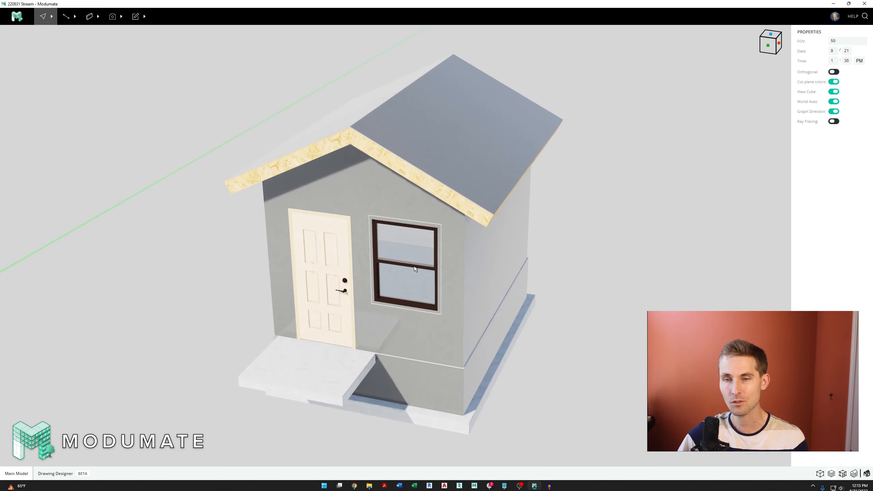
Compare the shed's massing graph with its modeled assemblies by switching repeatedly between the two view modes
right_drag(417, 269, 425, 268)
middle_drag(426, 268, 401, 265)
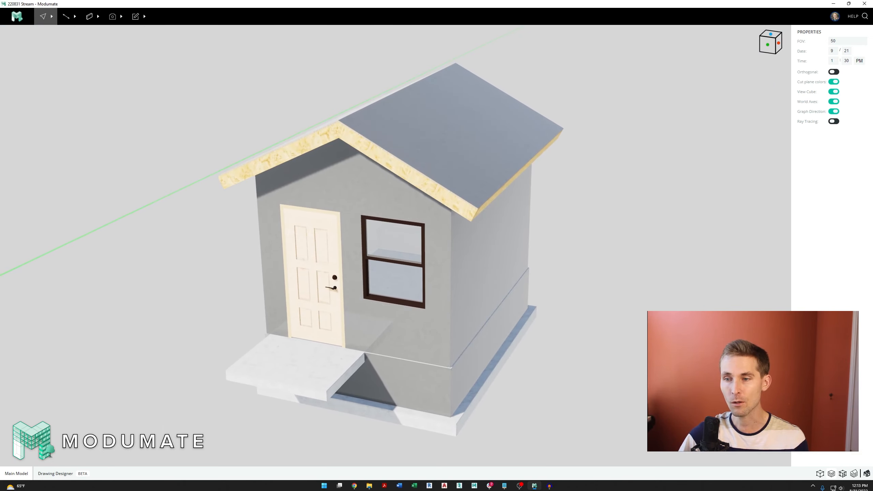
click(819, 477)
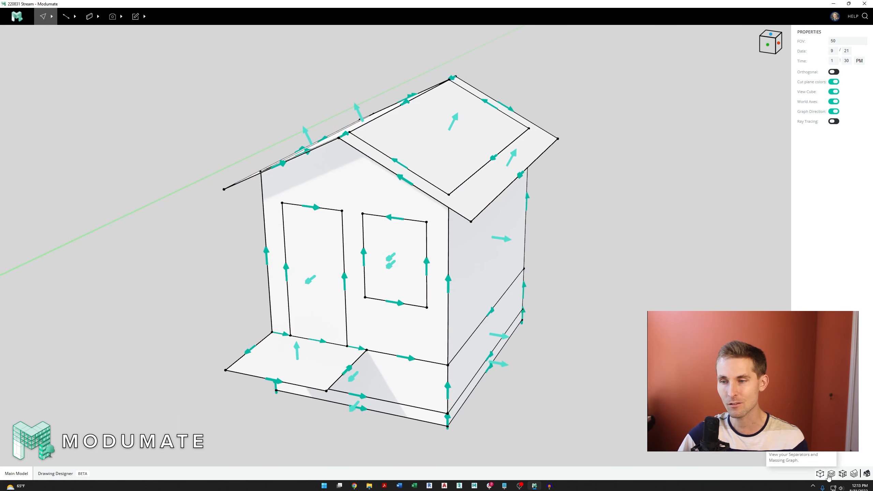
click(831, 477)
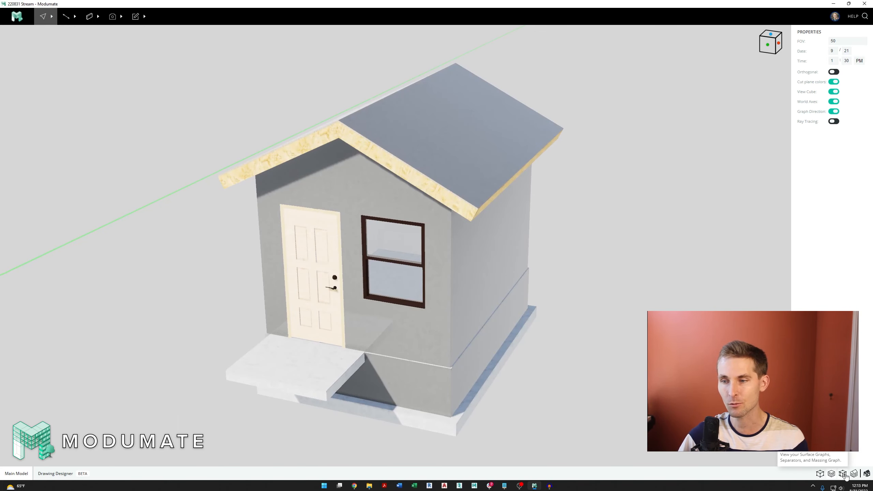
click(818, 475)
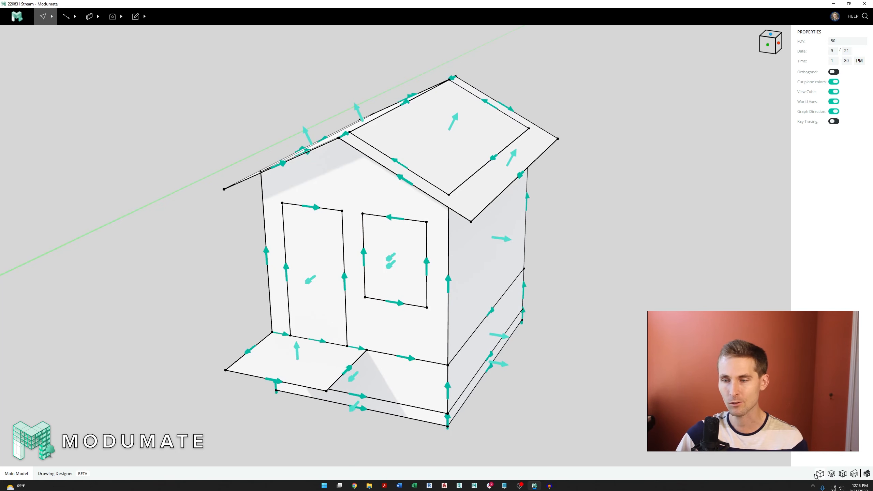
click(831, 474)
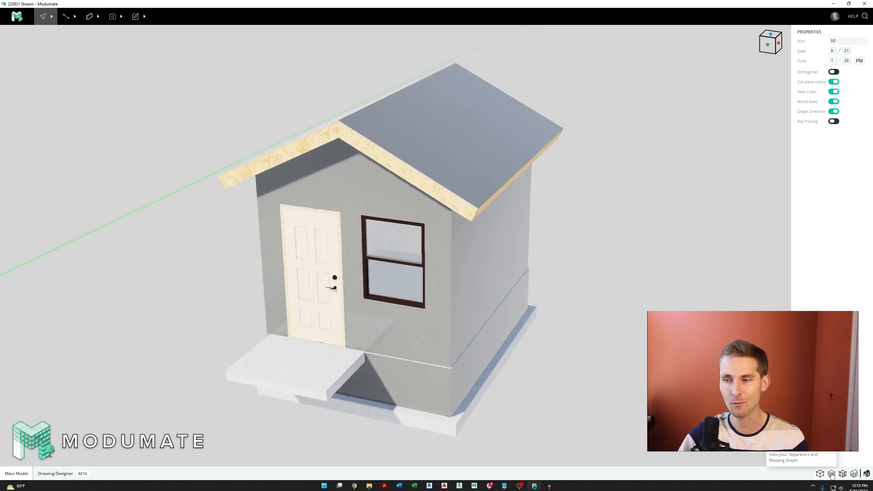
click(819, 475)
click(831, 475)
click(820, 475)
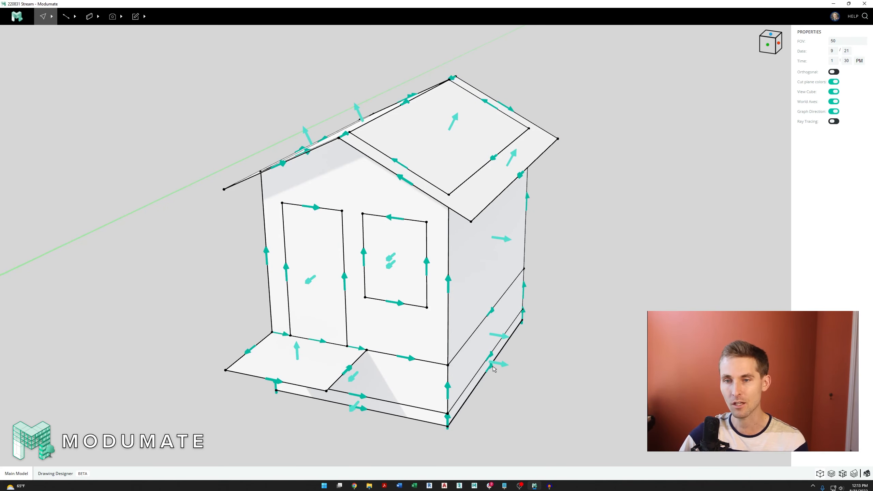
key(2)
key(1)
key(2)
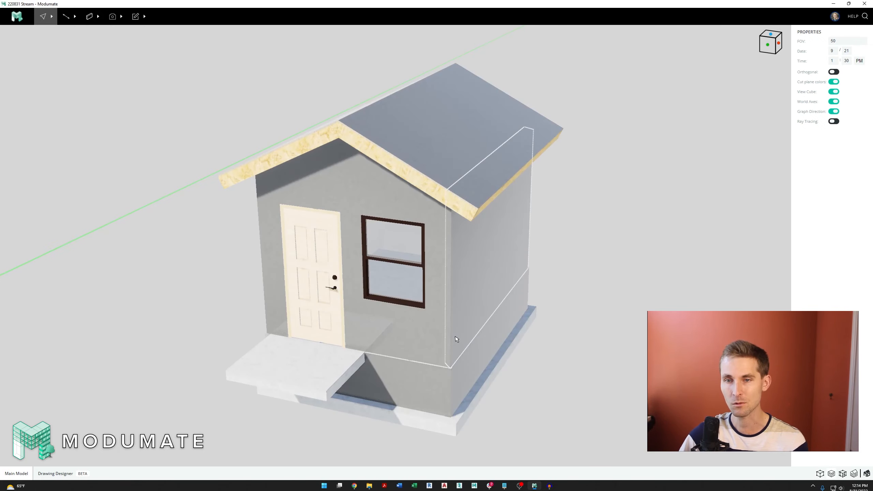
key(1)
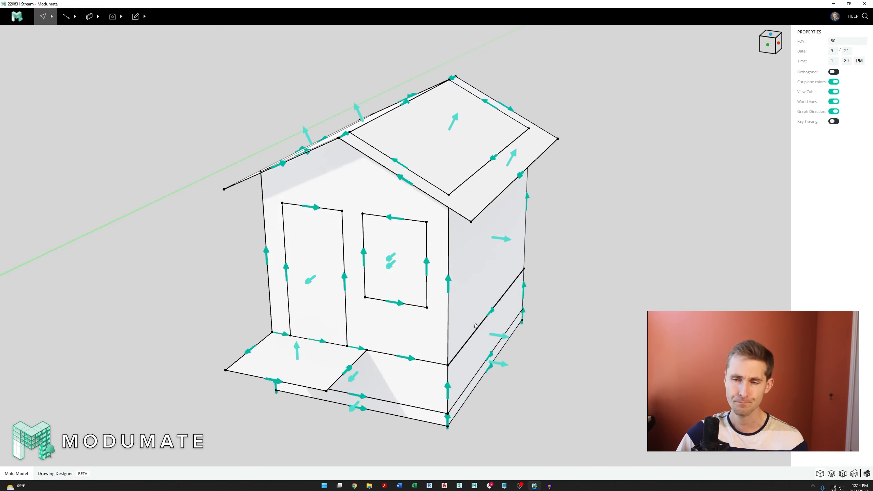
Try moving the window opening's top edge vertically in both graph and assembly views, and cancel the move
middle_drag(475, 324, 448, 315)
scroll(446, 309, down, 2)
middle_drag(356, 238, 446, 267)
scroll(451, 239, up, 4)
click(478, 222)
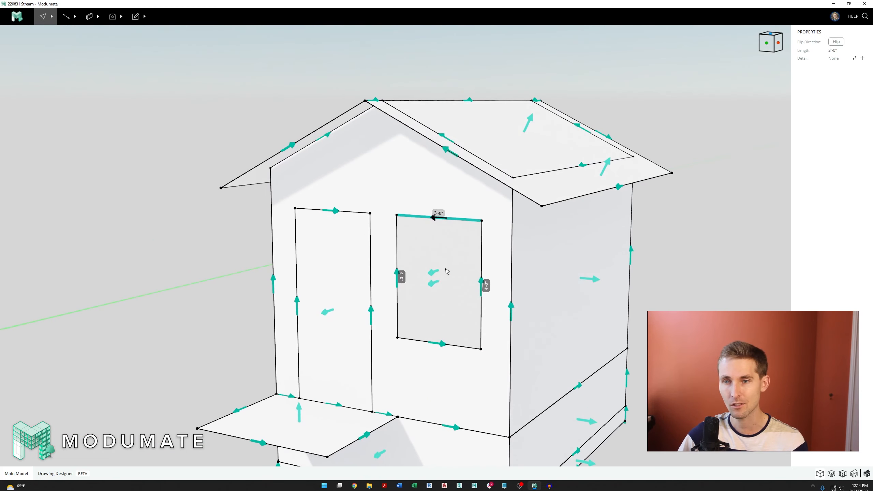
key(2)
key(m)
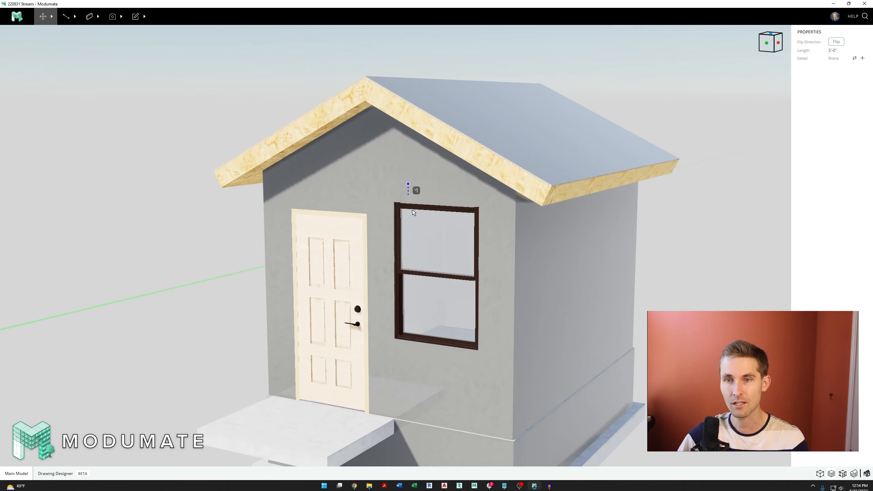
key(1)
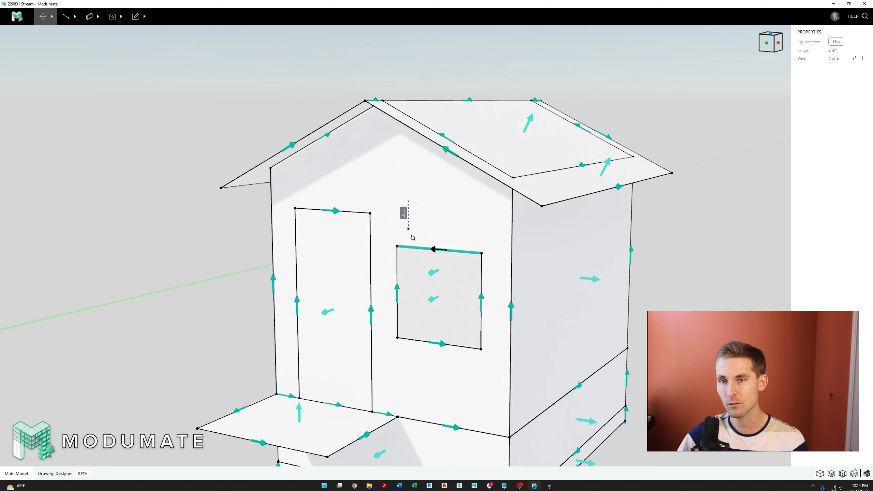
key(4)
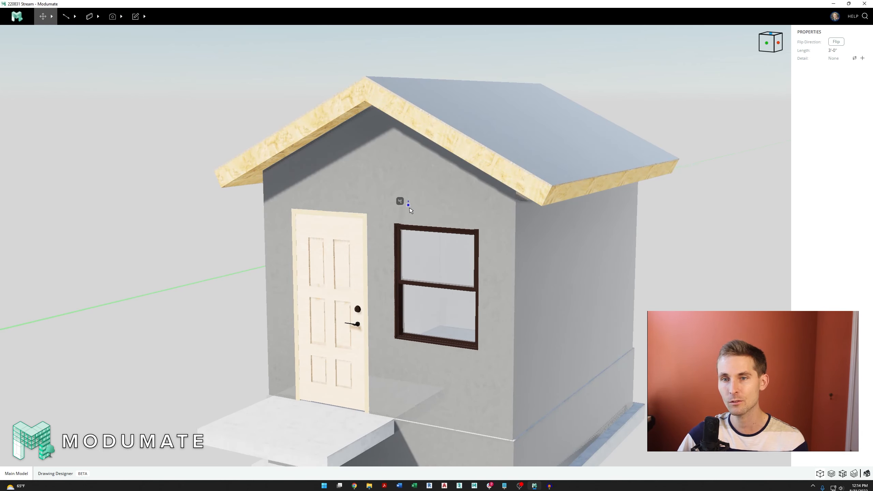
key(Escape)
Try raising the whole gable roof vertically by moving its selected graph geometry, stretching the walls beneath it
scroll(440, 200, down, 3)
right_drag(431, 202, 455, 188)
key(Escape)
scroll(415, 210, down, 3)
key(1)
drag(284, 143, 563, 231)
key(4)
scroll(472, 275, up, 5)
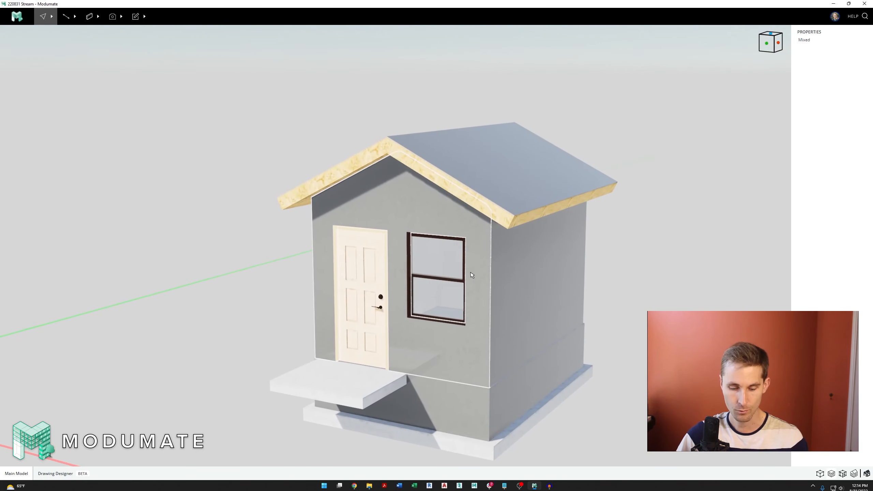
key(m)
click(477, 322)
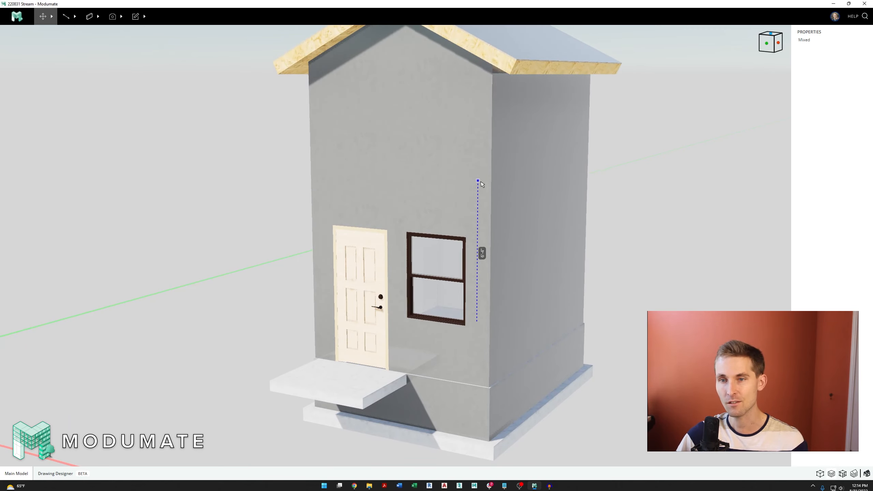
scroll(391, 340, down, 3)
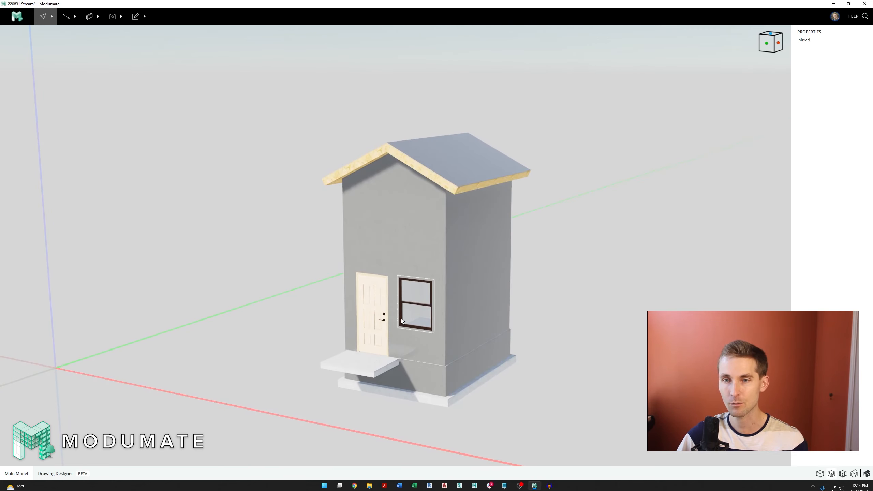
Undo the roof's vertical move, redo it for comparison, undo it again and clear the selection
key(ctrl+z)
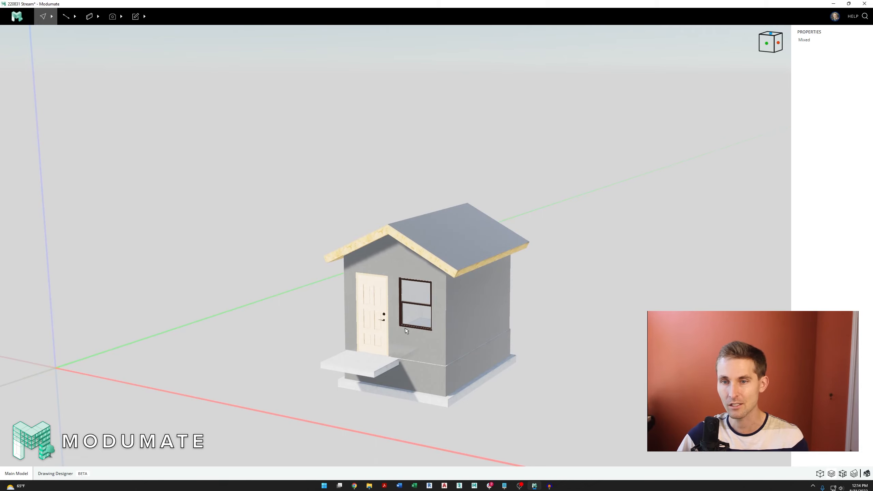
right_drag(404, 328, 446, 314)
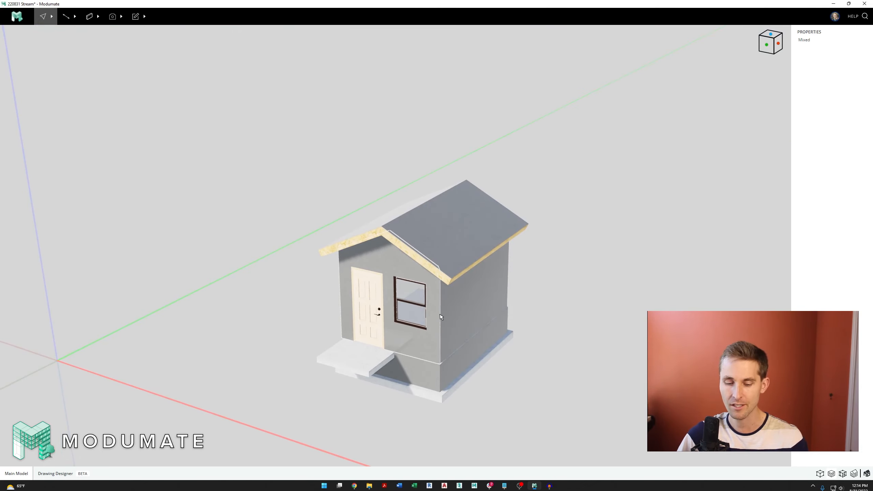
key(ctrl+y)
key(ctrl+z)
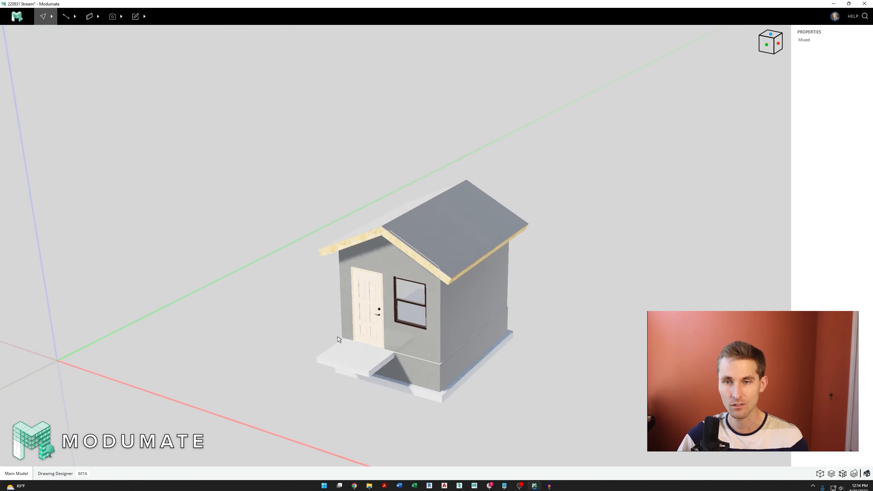
key(Escape)
Examine the long side wall's graph face and its dimensions, and compare it with the modeled wall assembly
scroll(292, 369, up, 5)
scroll(321, 292, down, 3)
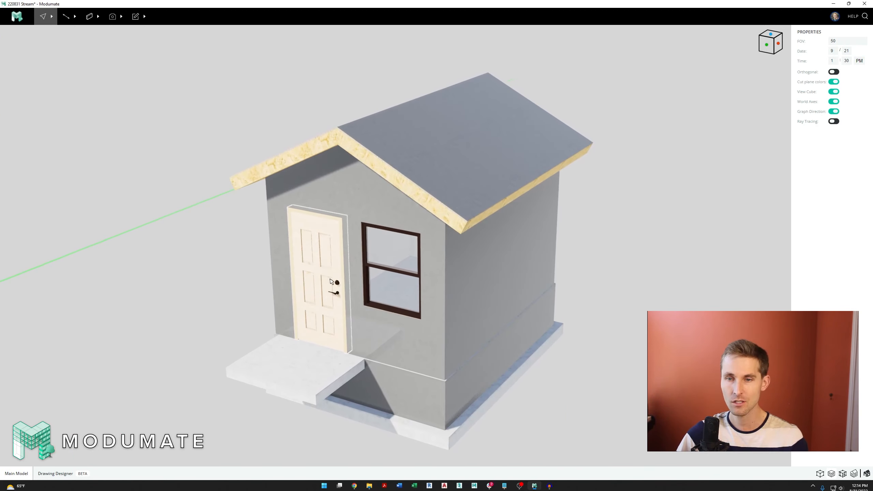
right_drag(500, 315, 458, 318)
scroll(396, 357, up, 5)
scroll(430, 328, down, 5)
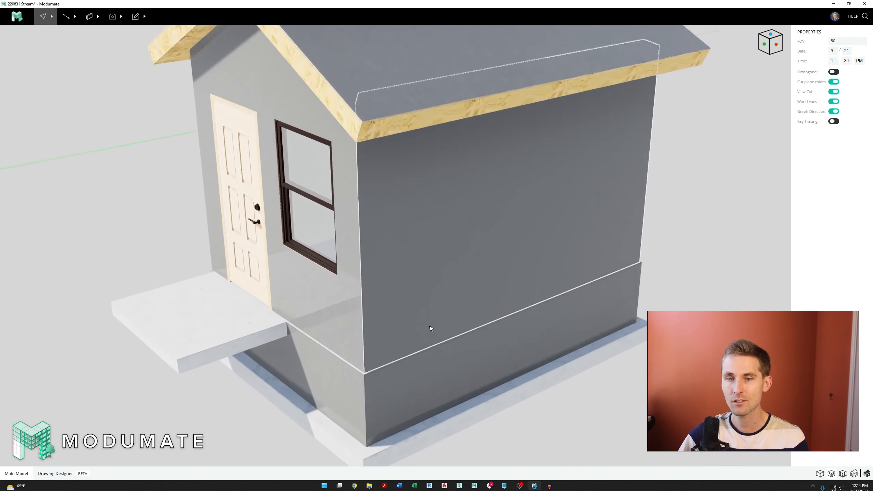
right_drag(401, 318, 429, 332)
scroll(398, 332, up, 2)
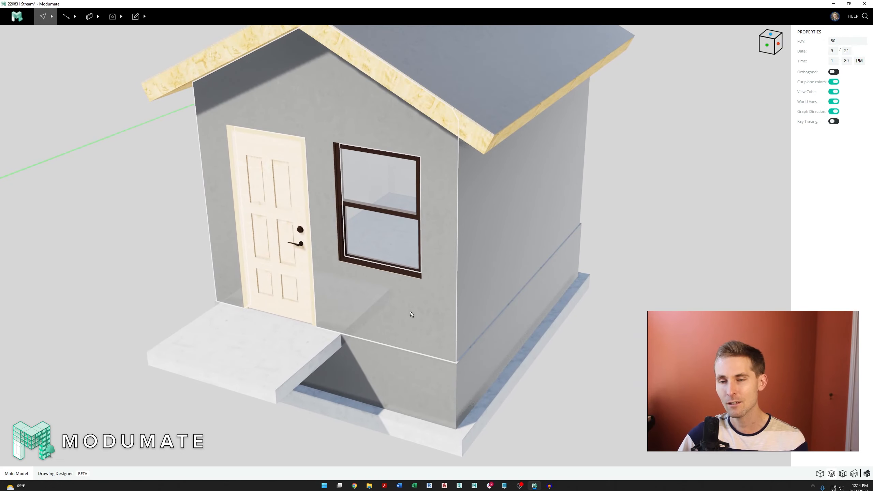
key(1)
click(438, 330)
click(509, 284)
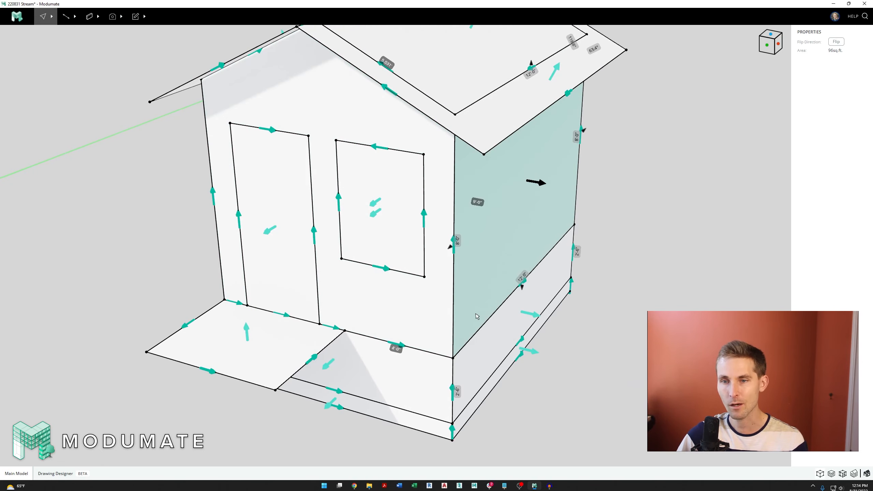
scroll(479, 316, down, 5)
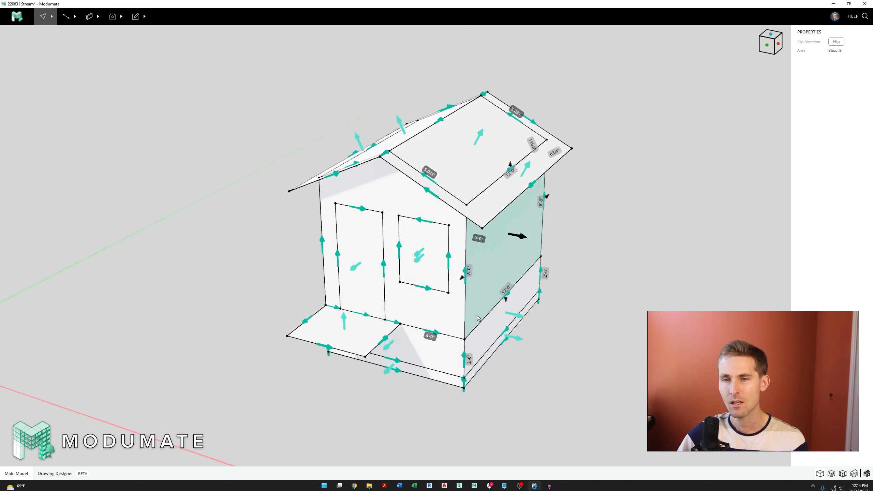
scroll(478, 317, up, 5)
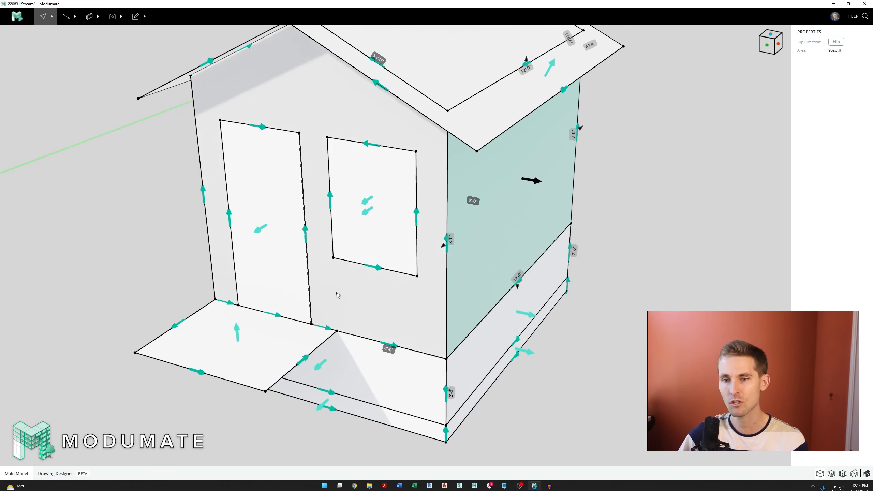
scroll(344, 299, up, 3)
scroll(351, 311, down, 1)
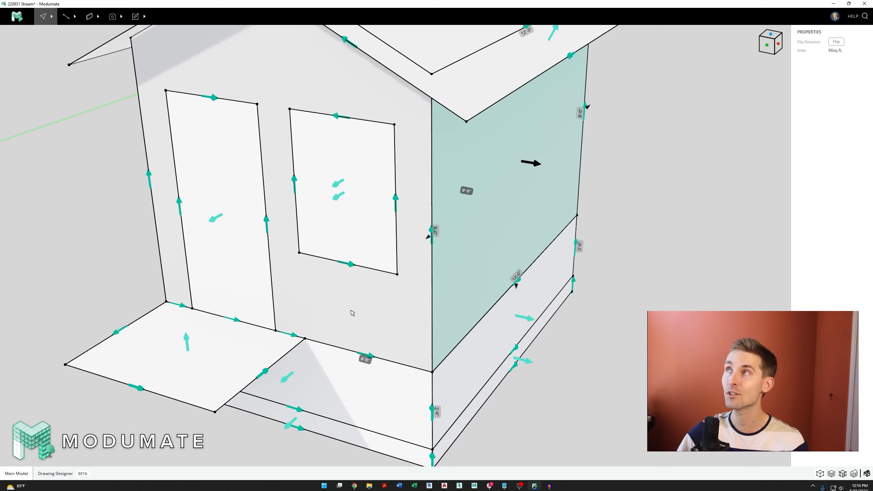
scroll(350, 311, down, 3)
key(2)
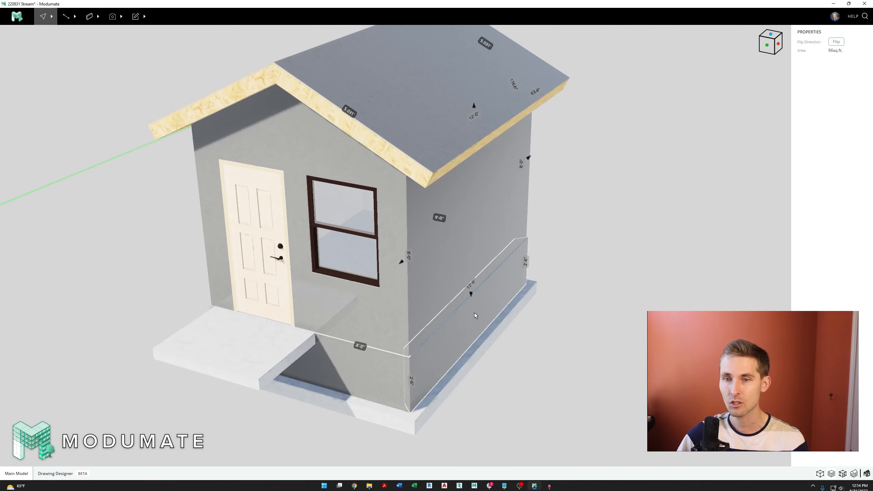
Inspect the exterior walls from several sides by selecting the long side wall and the front gable wall, and clear the selection
middle_drag(350, 311, 350, 284)
scroll(351, 284, up, 3)
click(351, 286)
scroll(367, 292, down, 3)
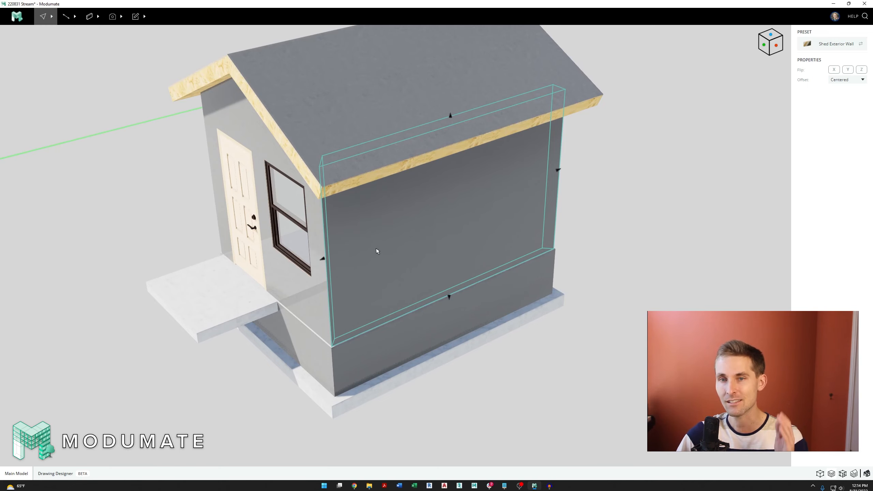
middle_drag(377, 251, 441, 251)
middle_drag(225, 214, 386, 248)
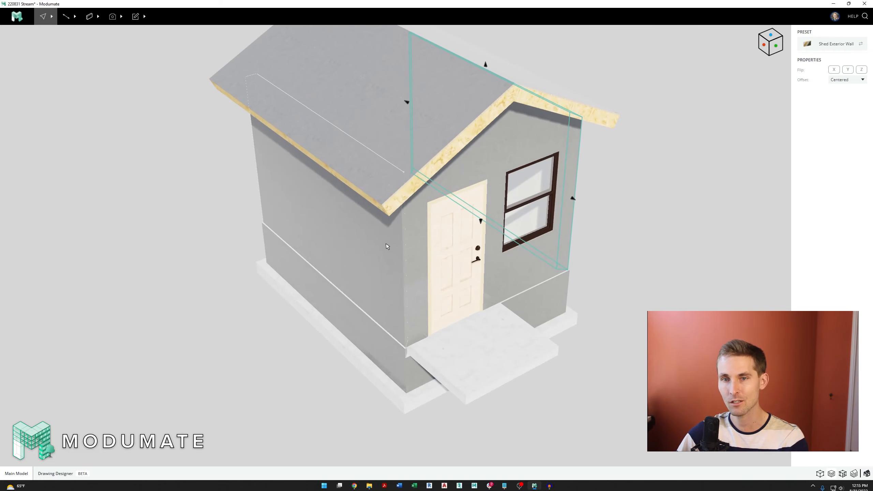
middle_drag(442, 249, 469, 258)
click(395, 227)
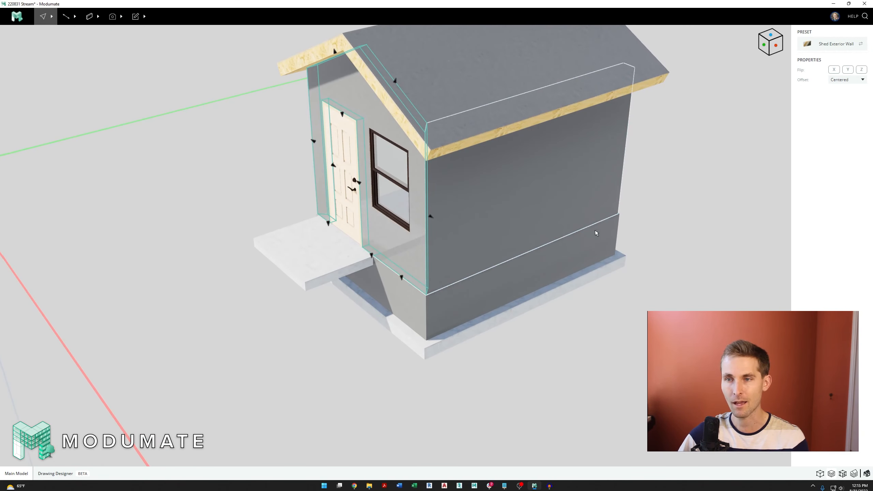
click(592, 241)
click(674, 226)
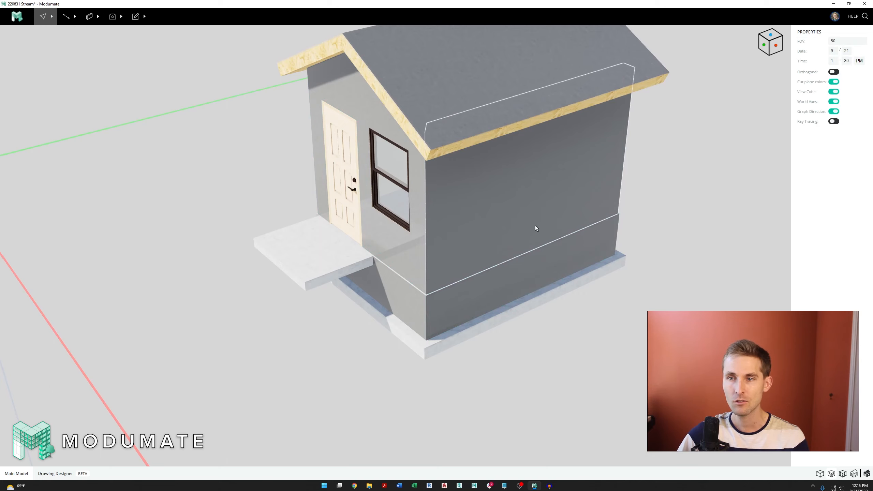
Create a vertical cut plane through the shed's long side walls, parallel to the front gable wall, and select it
click(121, 16)
click(121, 89)
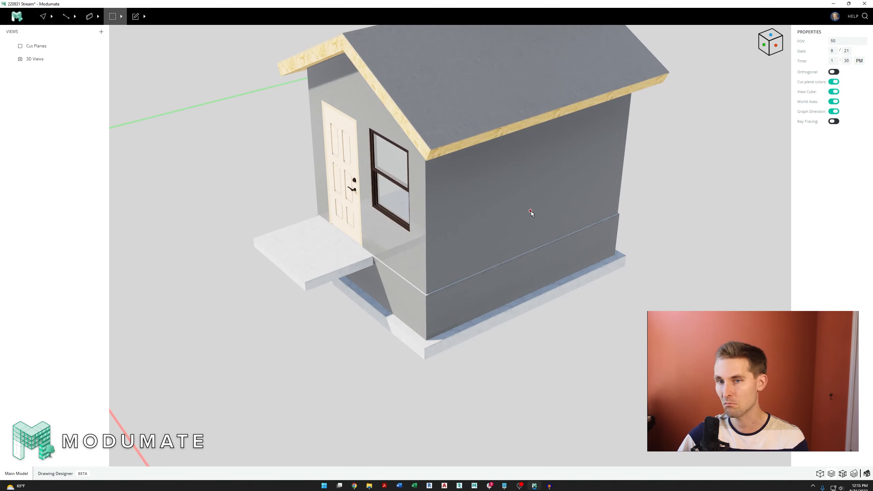
middle_drag(530, 211, 459, 275)
scroll(430, 275, up, 3)
click(428, 289)
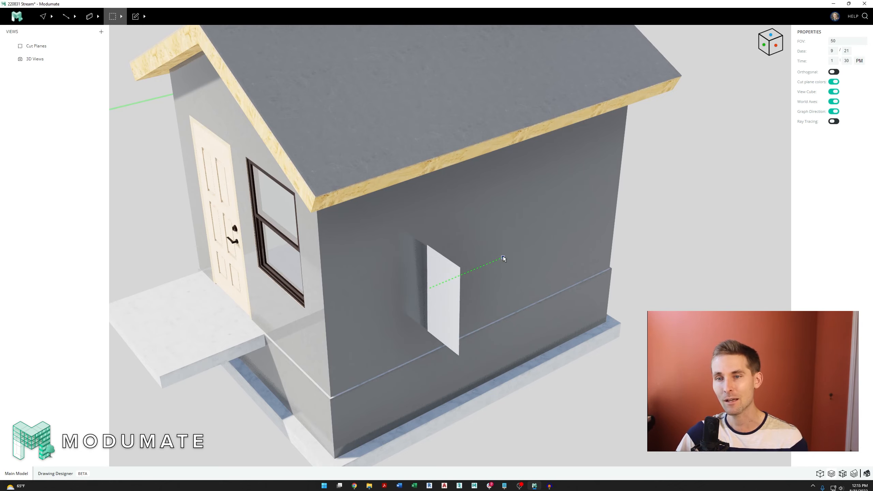
click(502, 258)
middle_drag(425, 294, 448, 292)
scroll(450, 291, down, 5)
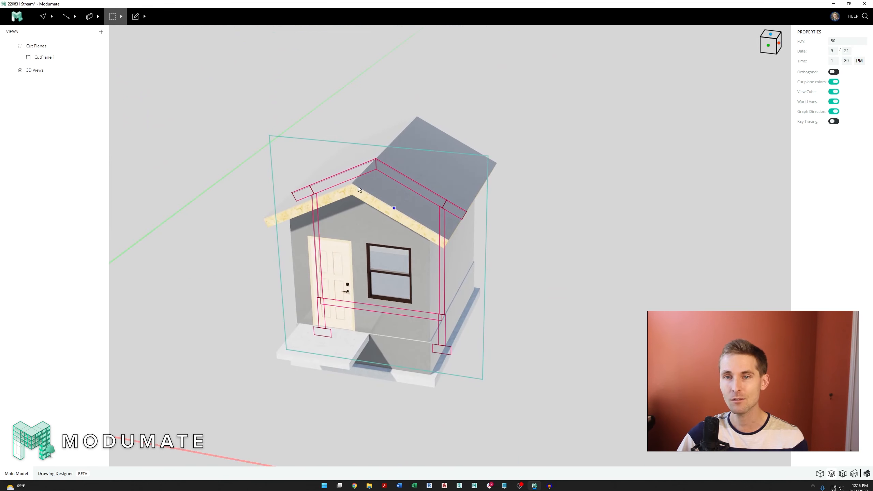
scroll(423, 301, up, 2)
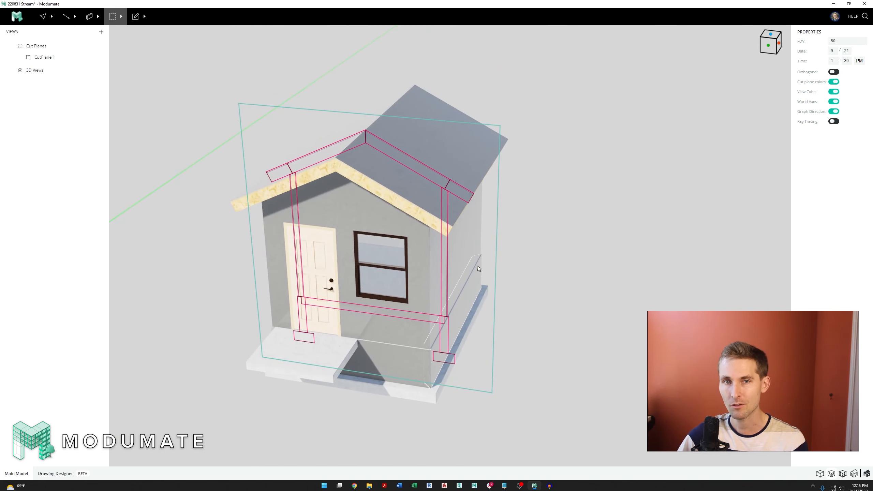
key(Escape)
click(497, 260)
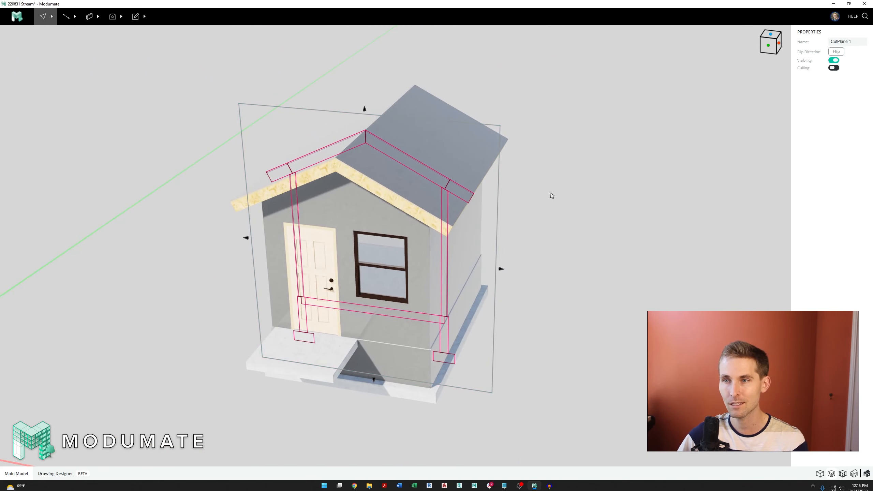
Turn on culling for the cut plane so the shed is shown cut open
click(833, 68)
scroll(522, 317, up, 3)
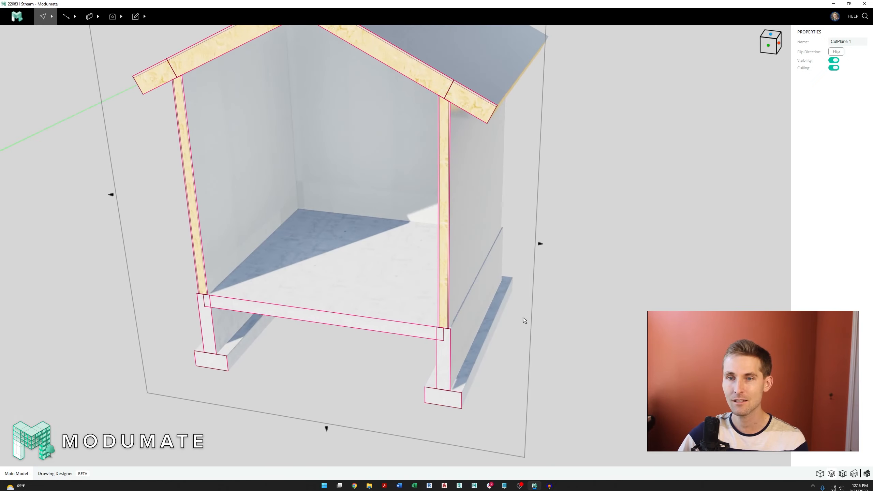
scroll(274, 200, down, 1)
middle_drag(436, 276, 437, 278)
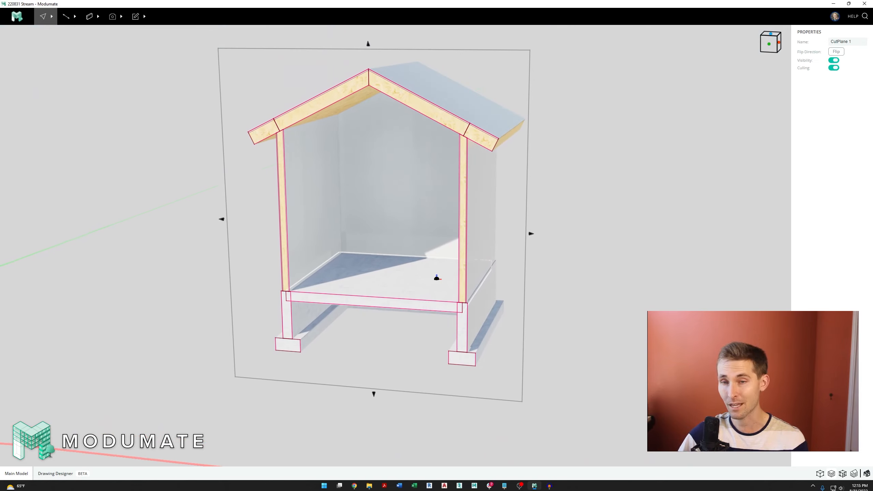
Examine the section where the long side wall meets the slab and stem wall, comparing it with the wall's graph face
scroll(430, 320, up, 2)
scroll(456, 312, down, 2)
scroll(481, 306, up, 2)
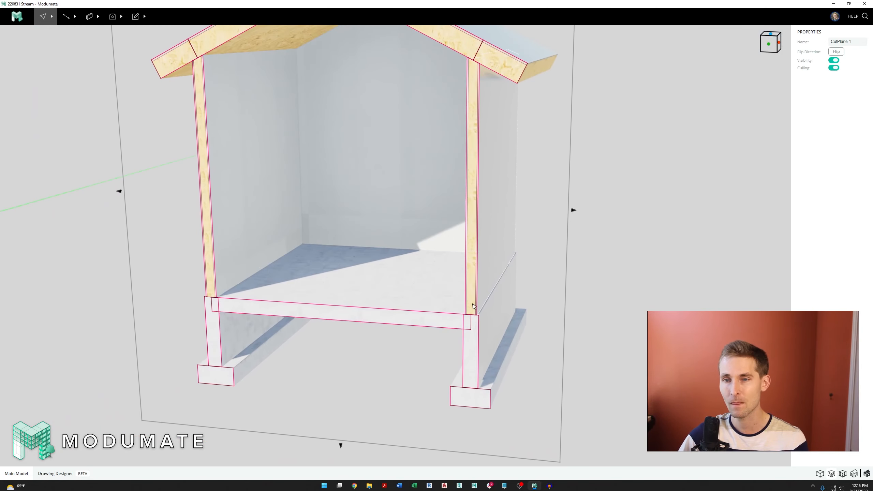
scroll(538, 289, up, 3)
scroll(538, 288, down, 2)
scroll(412, 307, down, 2)
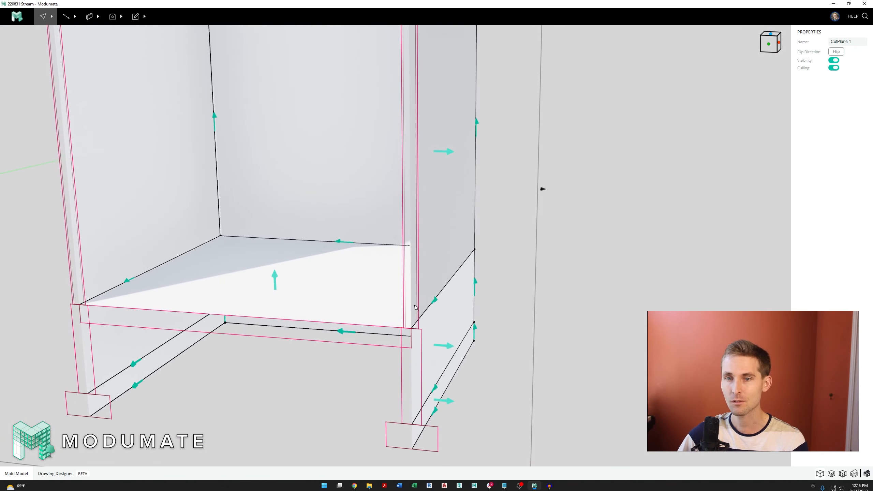
scroll(418, 292, up, 5)
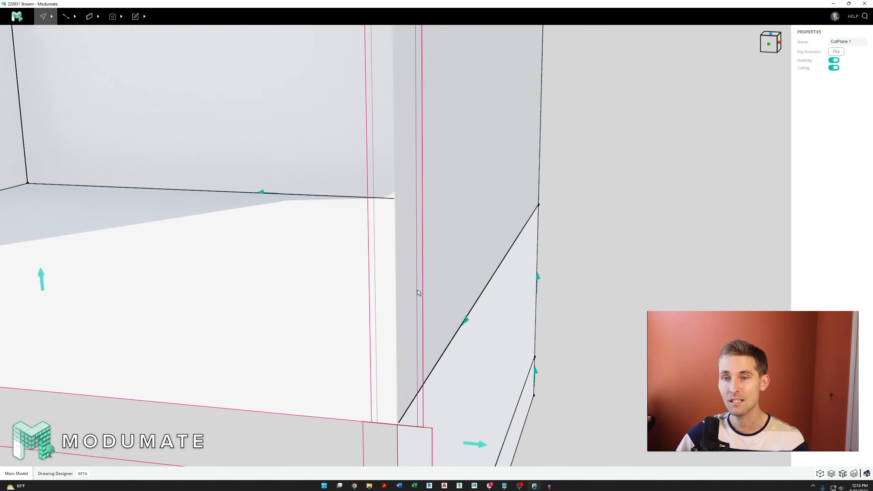
scroll(436, 295, down, 5)
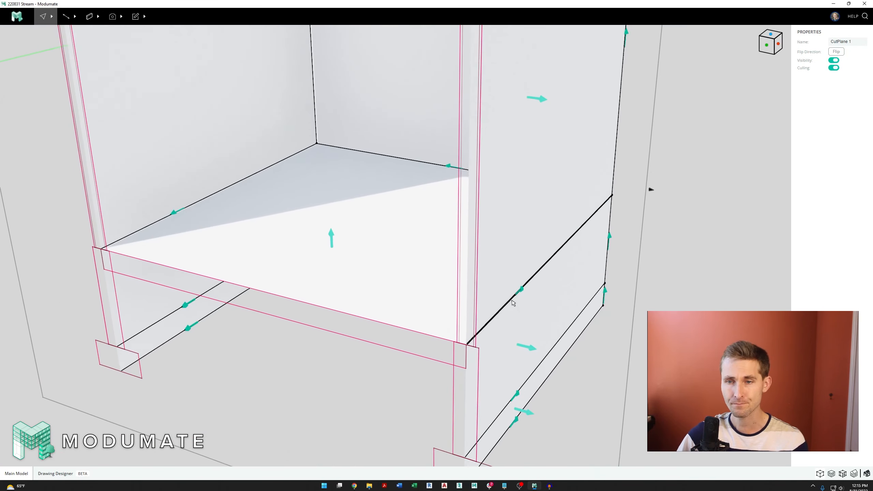
scroll(515, 305, up, 6)
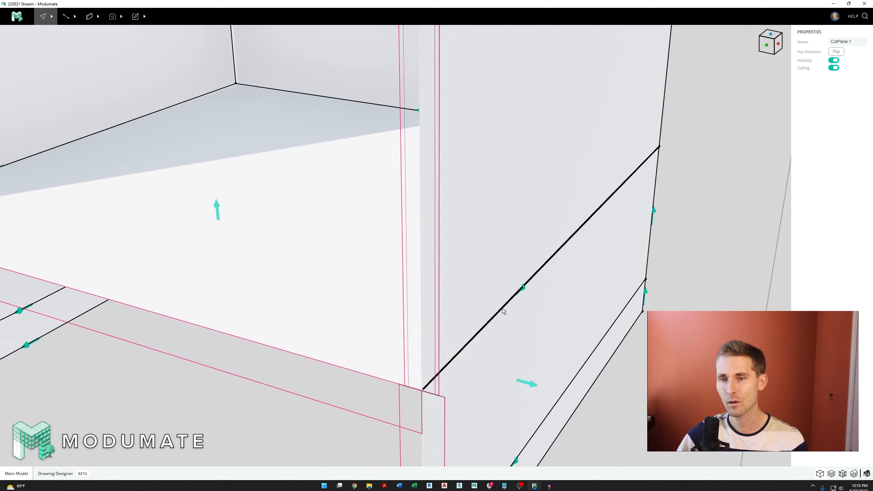
Select the long side exterior wall in the solid model view and shift its offset to Negative
key(2)
click(467, 295)
right_drag(465, 301, 455, 293)
scroll(450, 295, down, 1)
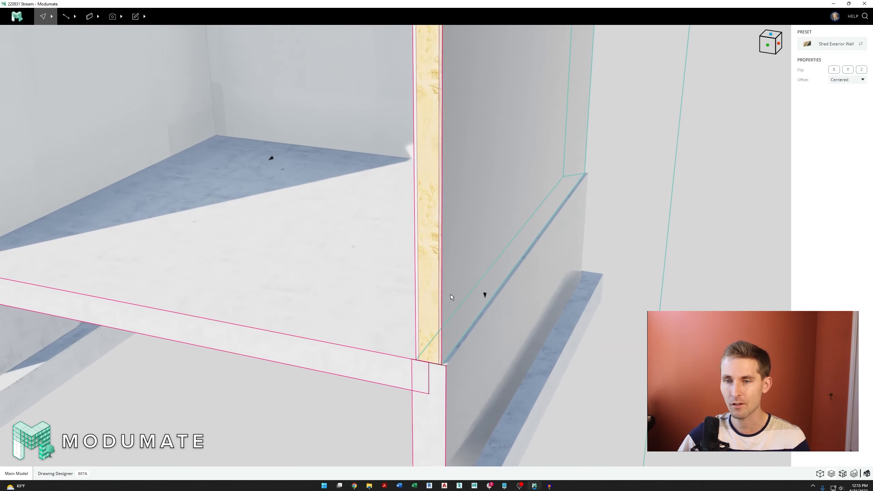
key(Left)
key(Right)
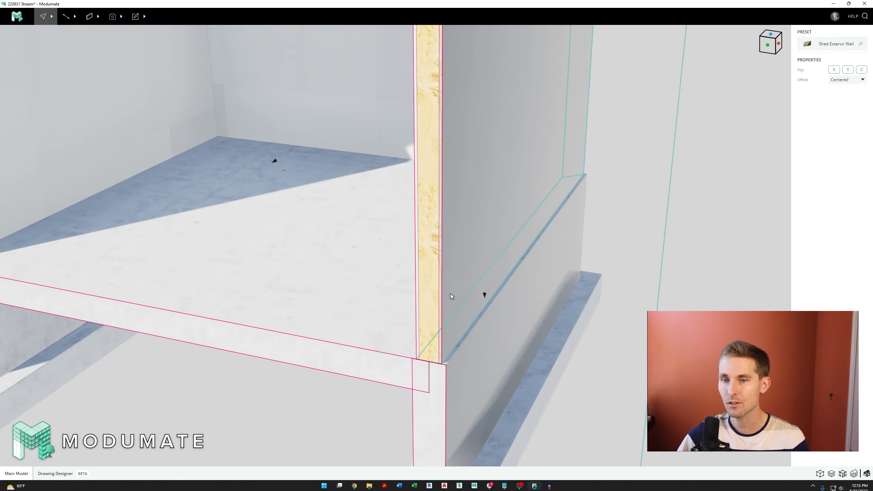
key(Right)
key(Left)
key(Left)
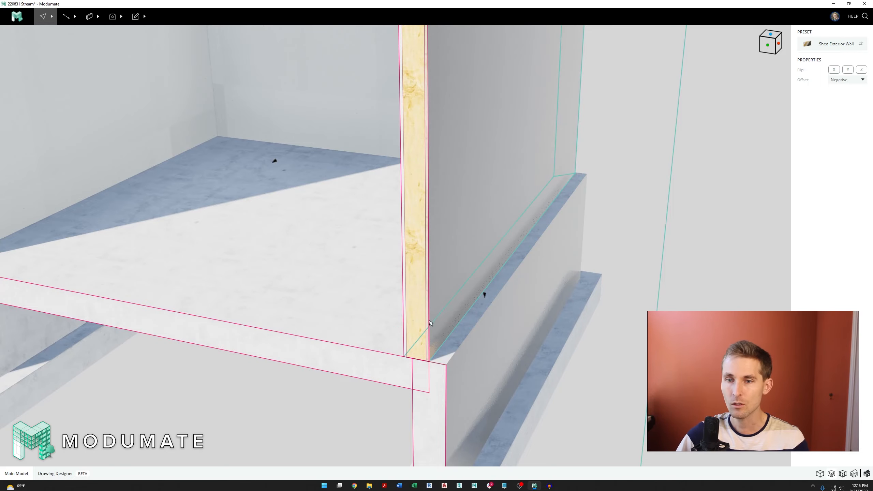
Examine the exterior wall's layer lines at its base against the graph face in the graph view
scroll(431, 323, up, 2)
key(1)
scroll(425, 331, up, 3)
right_drag(423, 343, 448, 342)
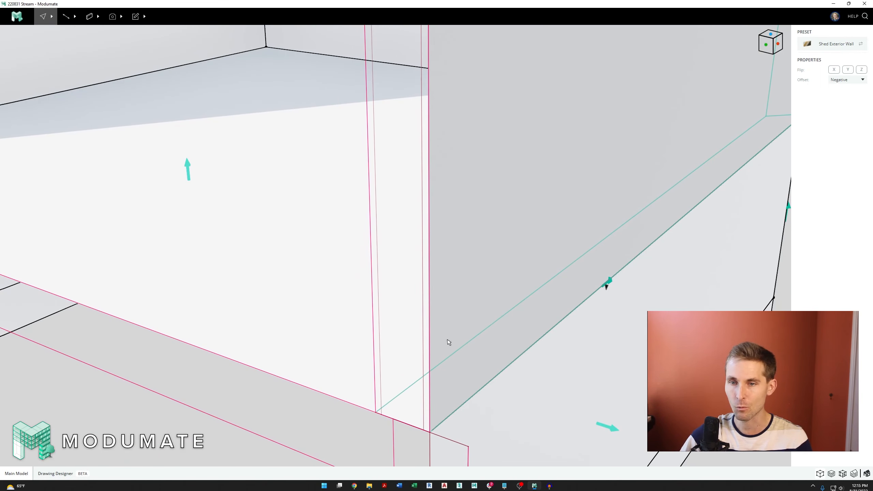
scroll(448, 342, down, 5)
scroll(473, 359, up, 5)
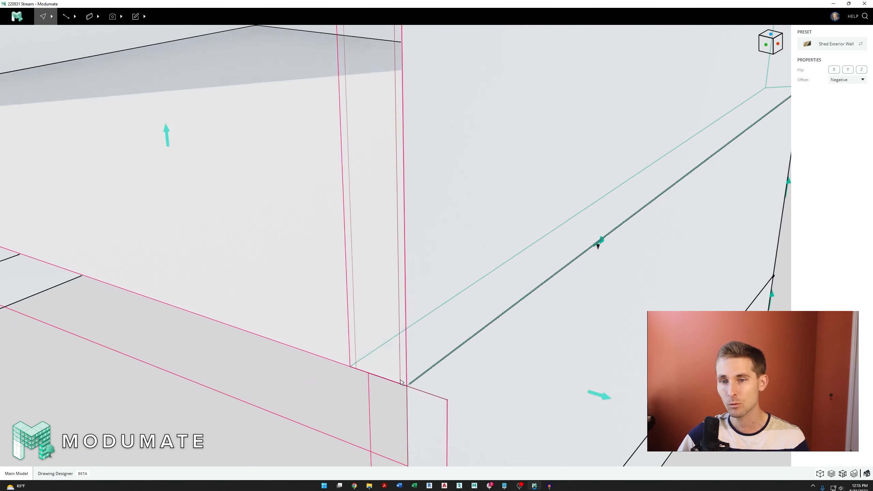
scroll(401, 381, up, 3)
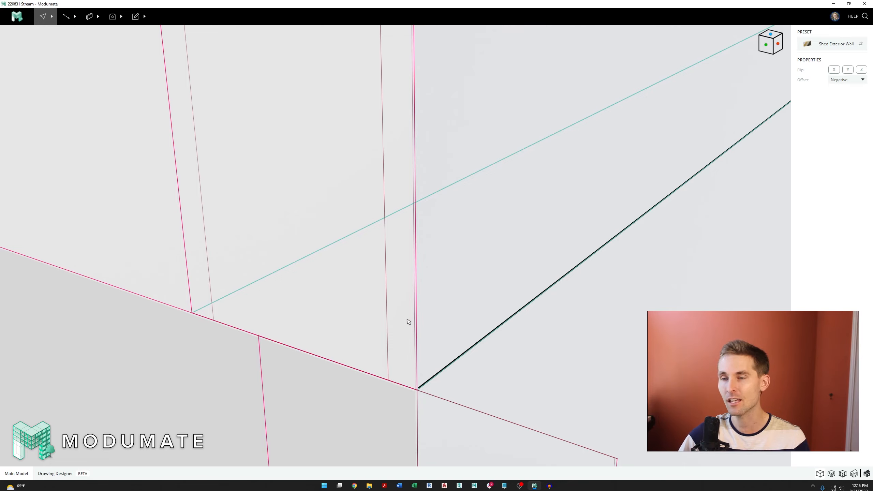
scroll(384, 345, down, 4)
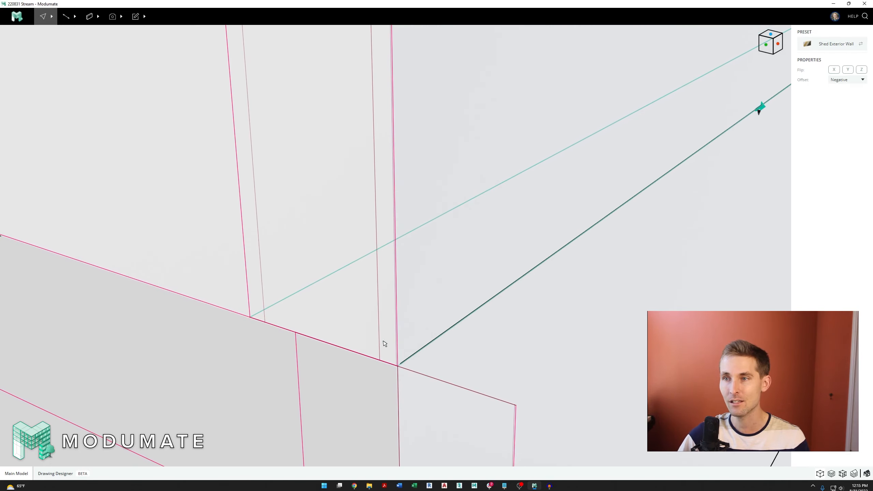
scroll(421, 344, down, 2)
Give the long side exterior wall a Custom offset of -1 3/4"
click(849, 83)
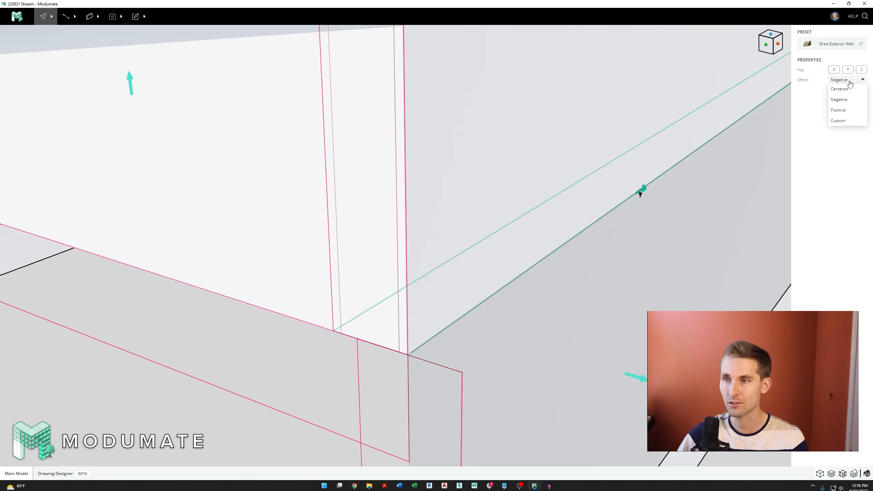
click(838, 121)
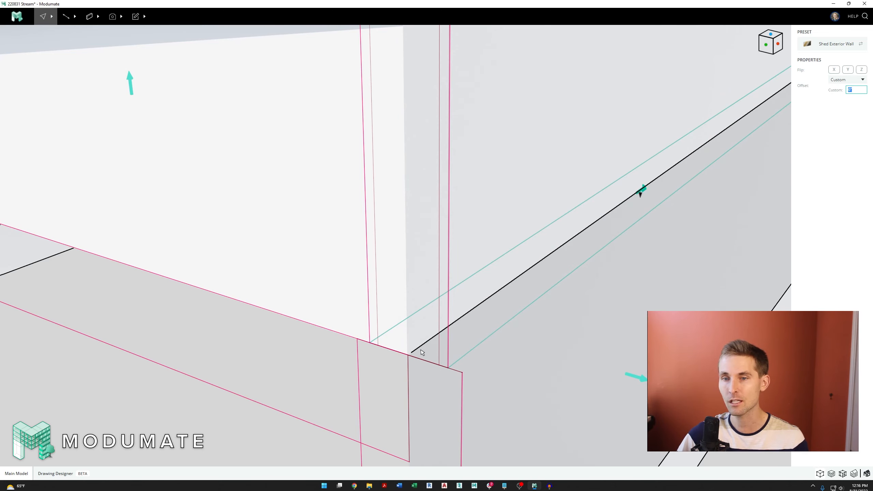
key(ctrl+s)
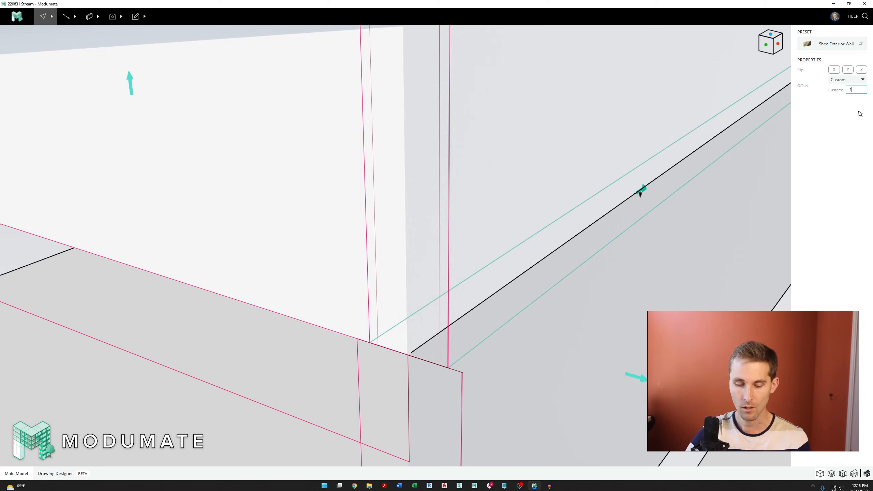
key(Return)
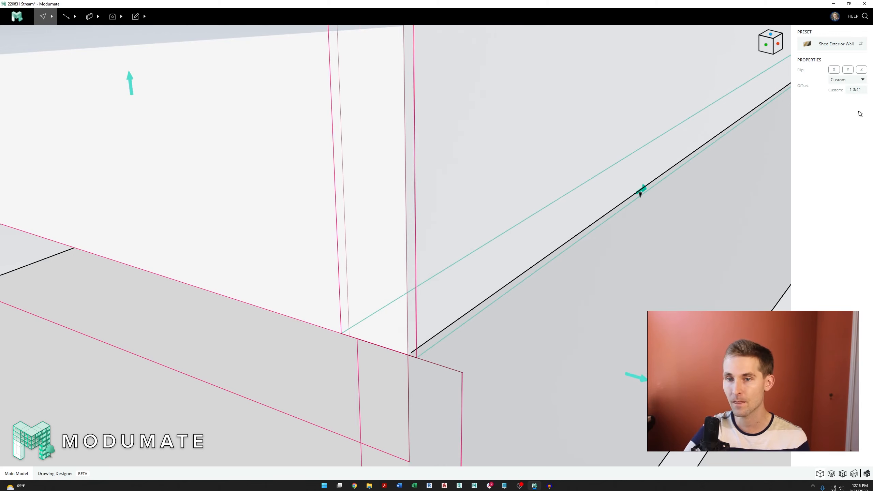
Inspect how the offset exterior wall sits relative to its graph edge, the slab and the stem wall
scroll(434, 354, up, 6)
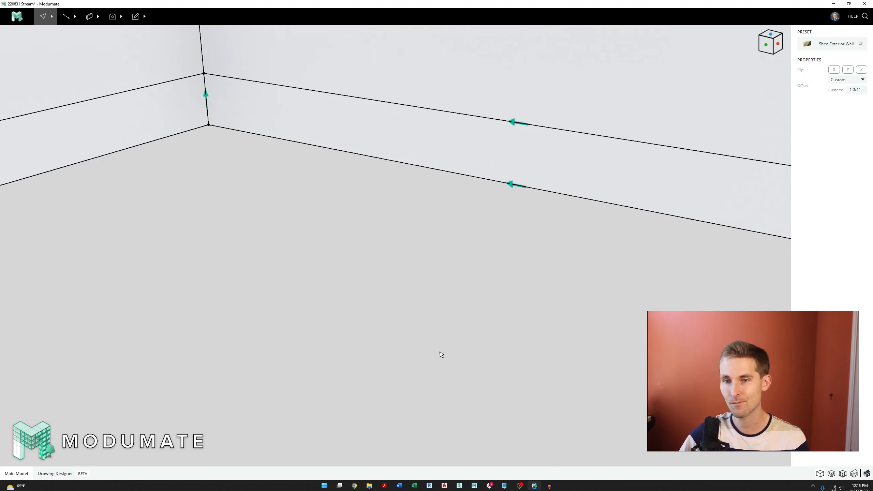
scroll(440, 355, down, 2)
scroll(440, 354, up, 2)
mouse_move(440, 354)
middle_down()
mouse_move(509, 332)
mouse_move(517, 309)
mouse_move(471, 299)
mouse_move(447, 336)
mouse_move(474, 330)
mouse_move(437, 345)
mouse_move(444, 357)
middle_up()
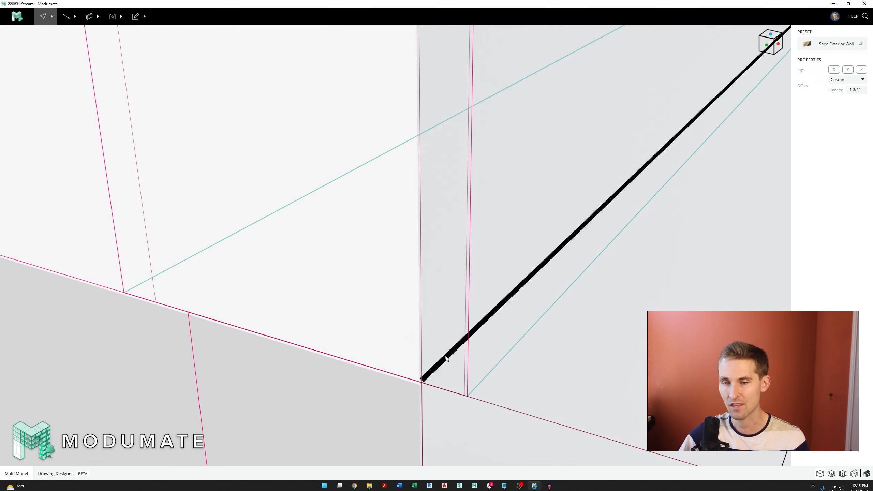
scroll(447, 356, down, 5)
scroll(453, 354, down, 5)
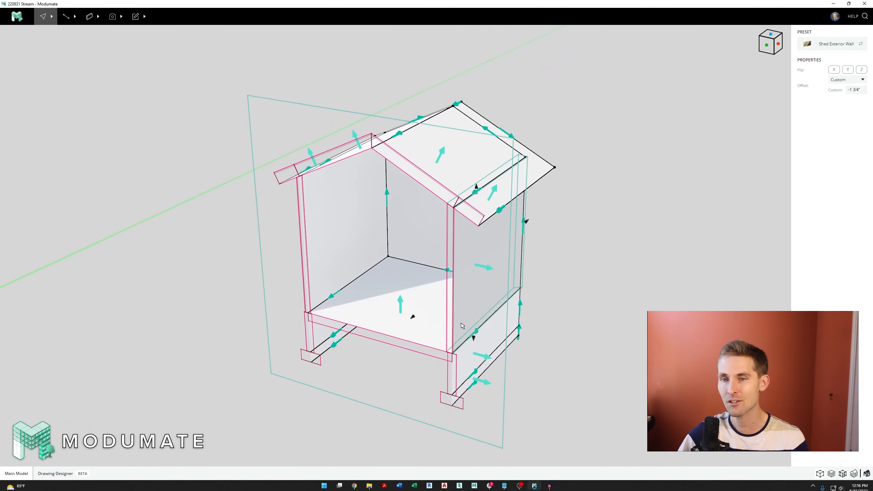
scroll(467, 407, up, 5)
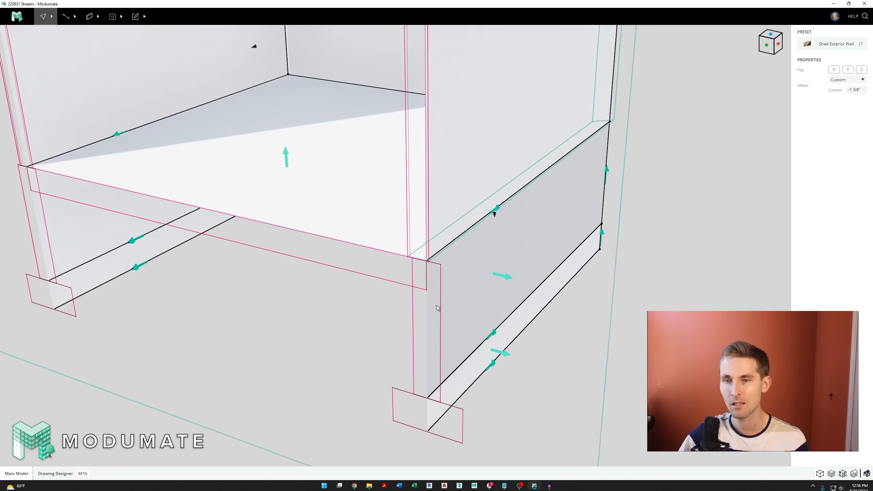
scroll(494, 131, down, 5)
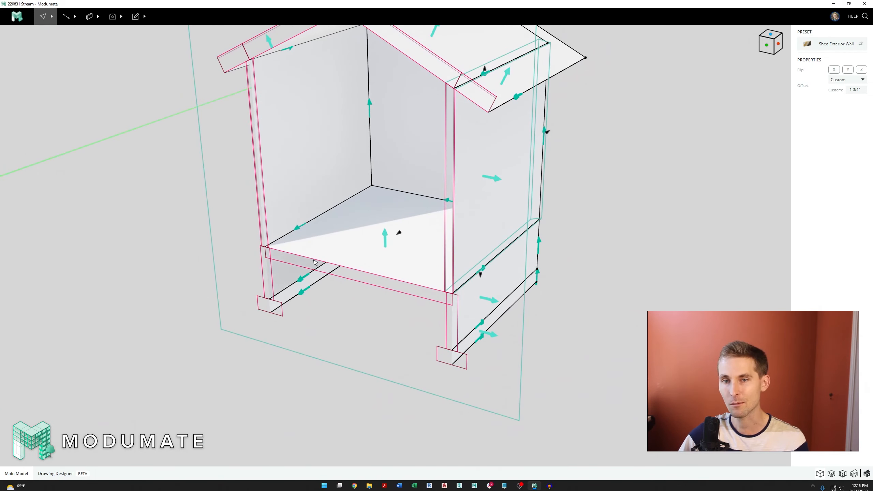
scroll(468, 244, up, 6)
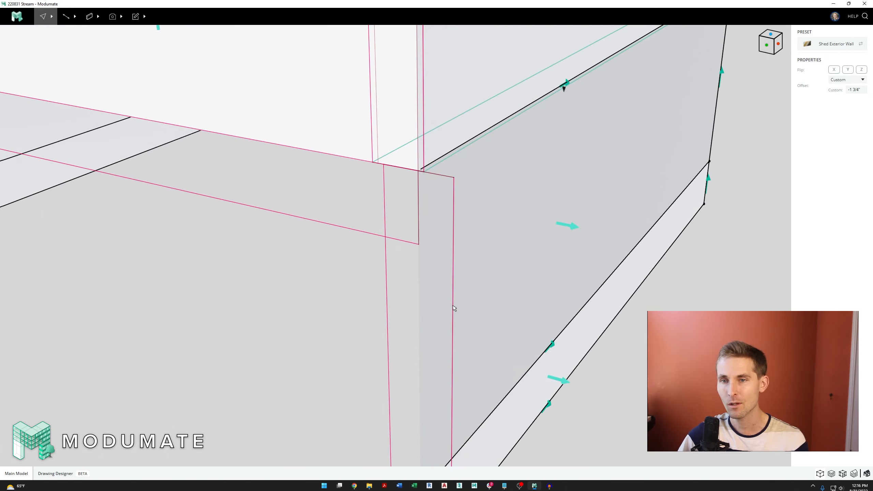
Select the stem wall beneath the long side exterior wall in the solid model view and set its offset to Negative
key(2)
click(470, 285)
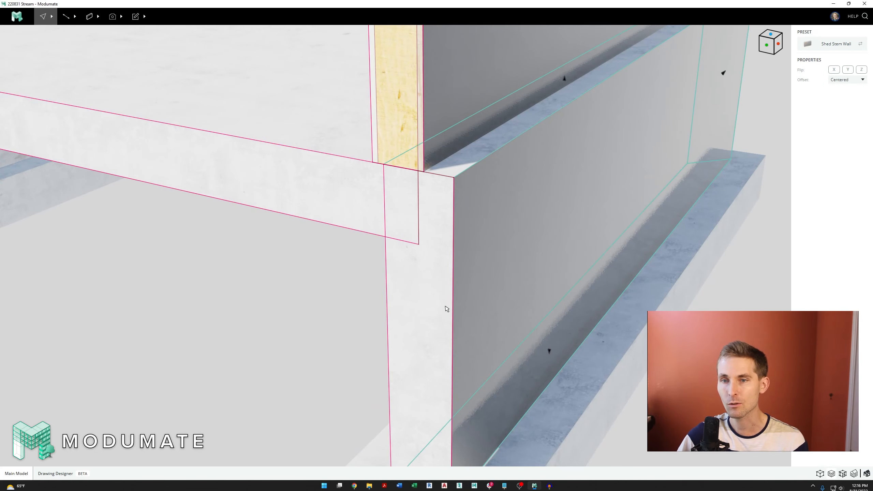
scroll(445, 306, down, 4)
scroll(415, 238, up, 6)
scroll(415, 244, up, 3)
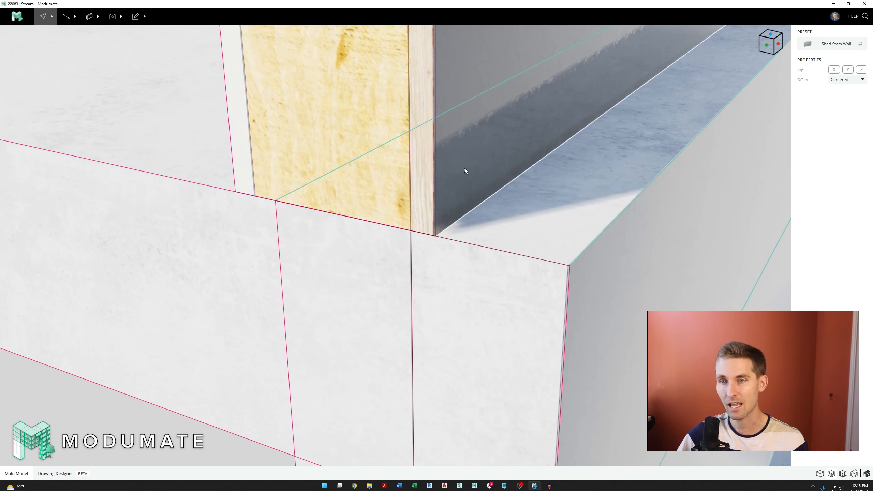
scroll(421, 210, down, 3)
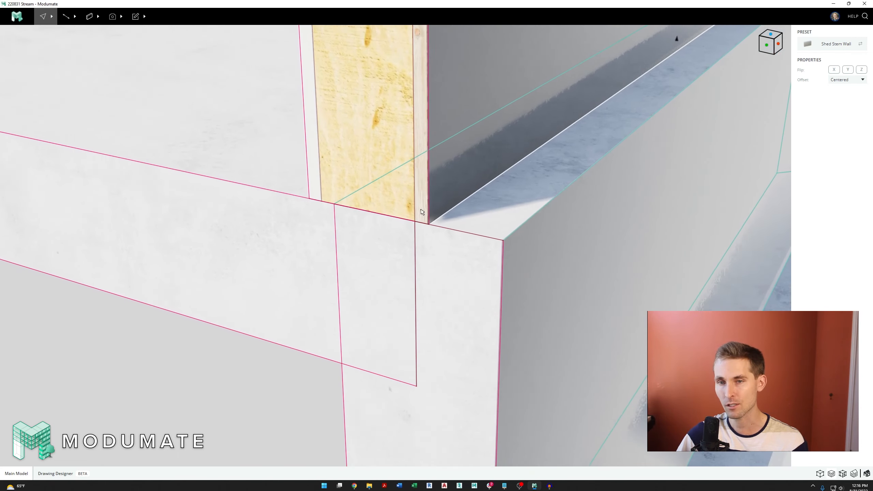
scroll(445, 244, up, 2)
scroll(447, 246, down, 3)
scroll(437, 387, up, 2)
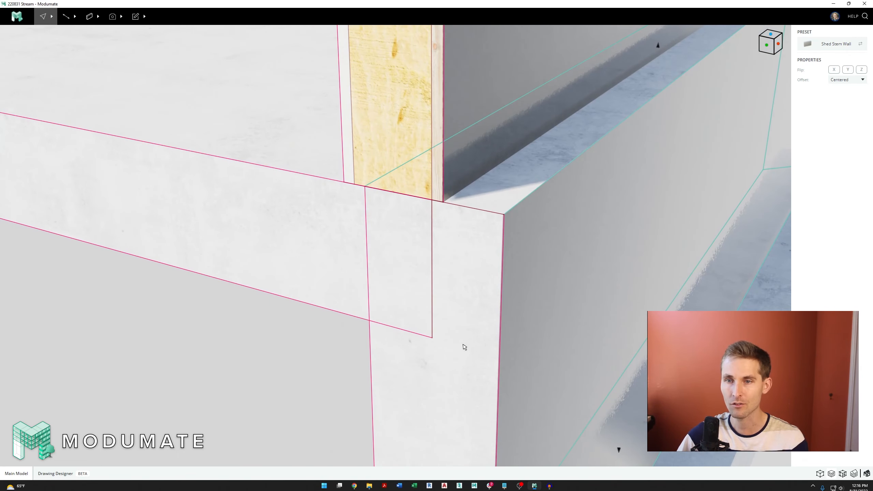
key(ctrl+Left)
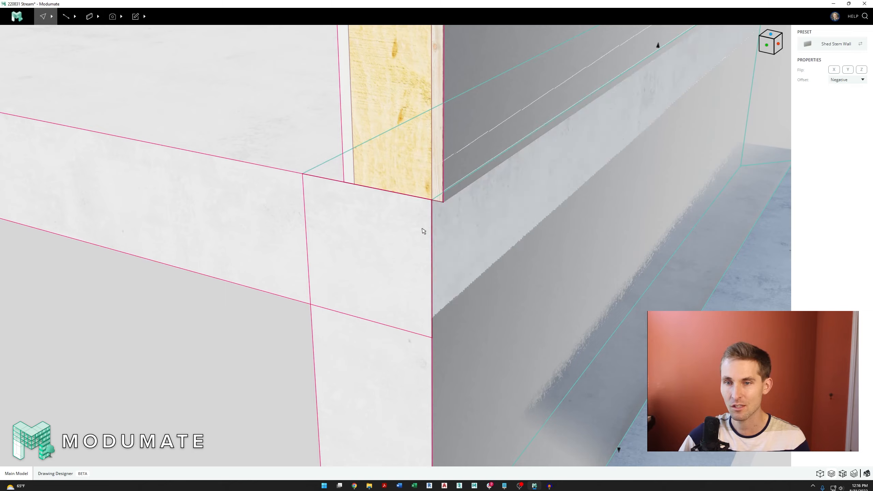
Check the stem wall's alignment with the exterior wall's layers, and give it a Custom offset of -3"
scroll(435, 196, up, 4)
scroll(436, 197, down, 4)
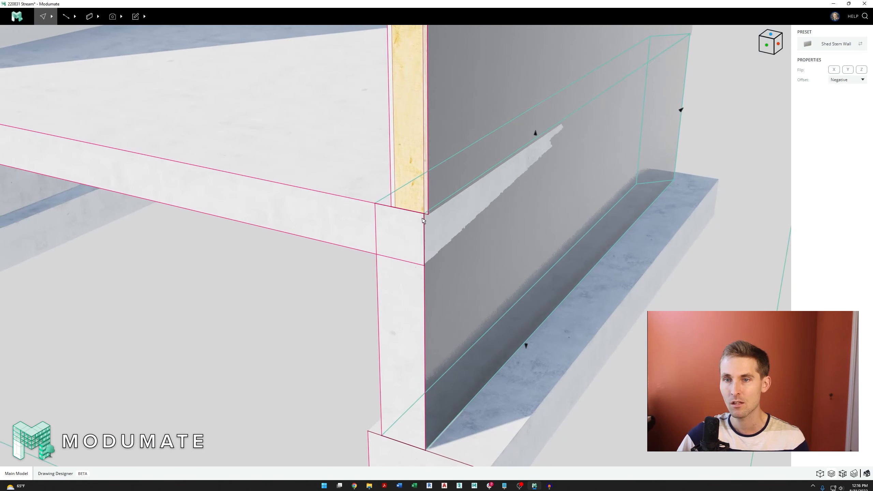
scroll(423, 220, up, 1)
scroll(422, 221, up, 1)
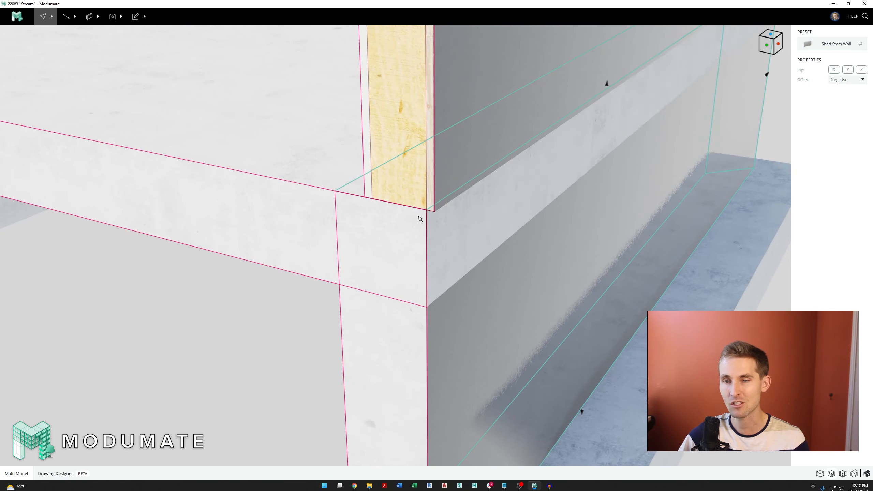
scroll(418, 216, down, 2)
click(845, 81)
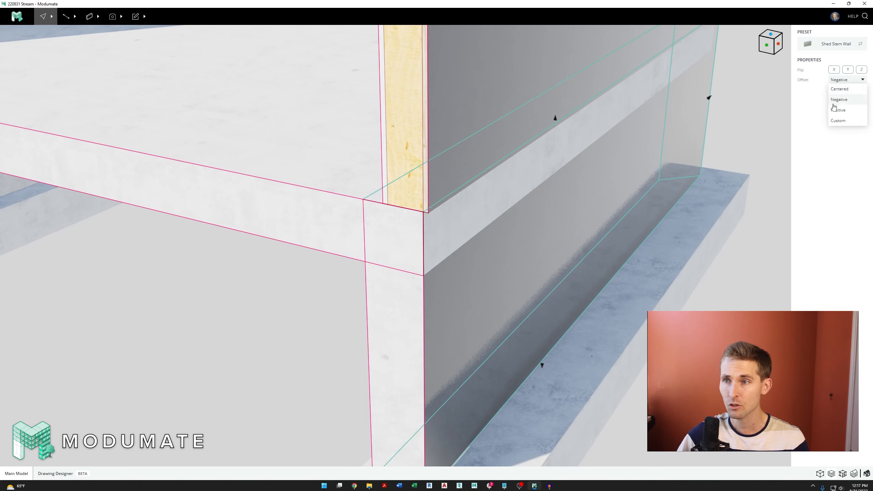
click(837, 120)
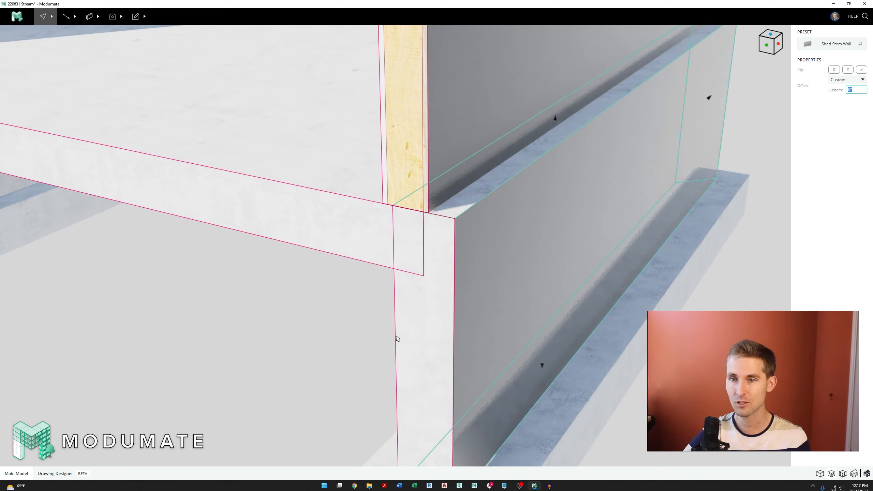
text(-)
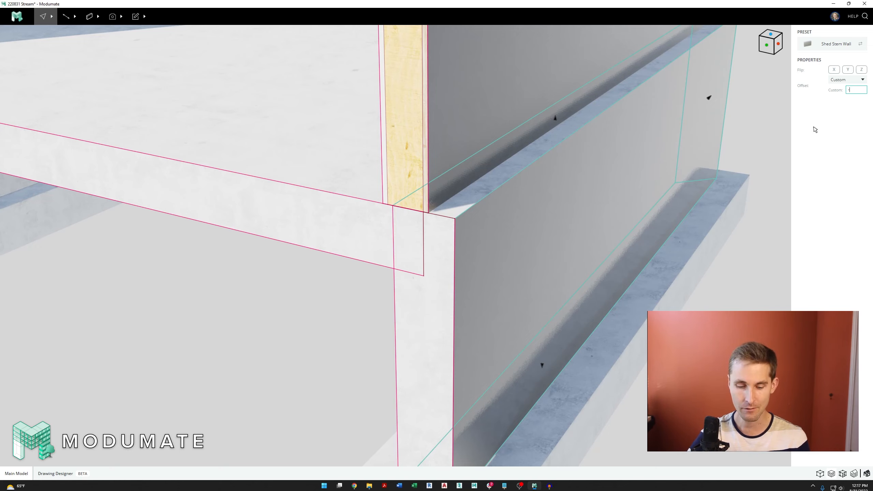
text(3)
key(Return)
scroll(413, 251, up, 3)
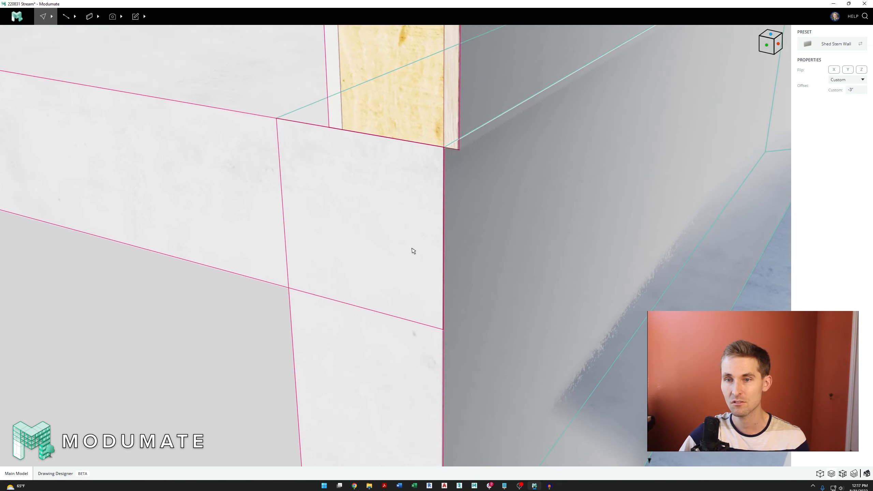
Set the long side stem wall's Custom offset to -2 1/2"
scroll(351, 331, down, 2)
scroll(411, 354, up, 4)
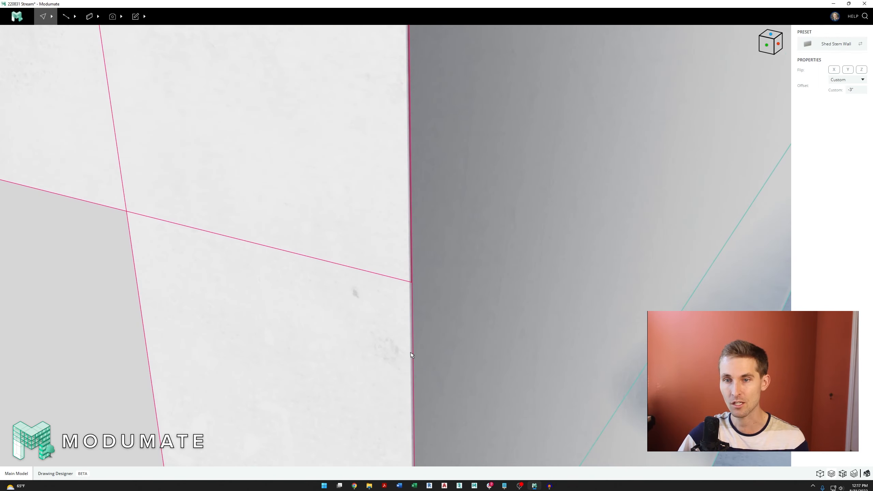
scroll(410, 354, down, 3)
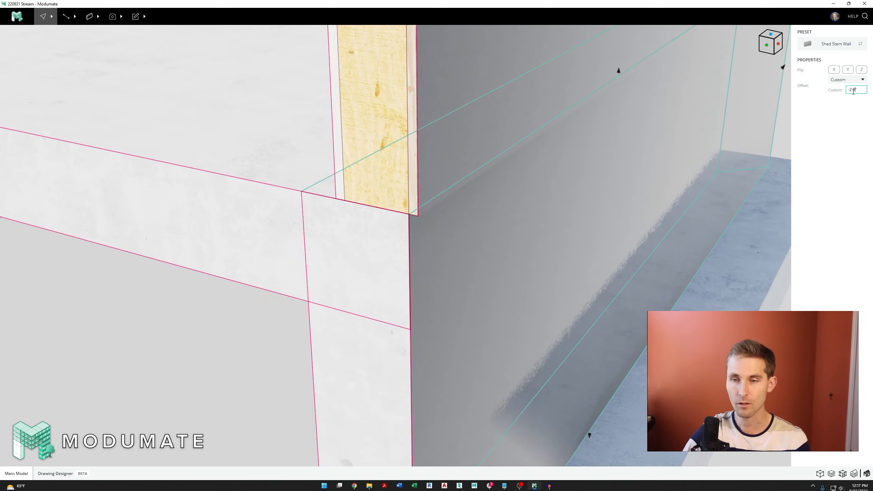
key(Return)
Refine the stem wall's Custom offset to -2 33/64" to meet the exterior wall's sheathing layers, and save the project
scroll(413, 213, up, 4)
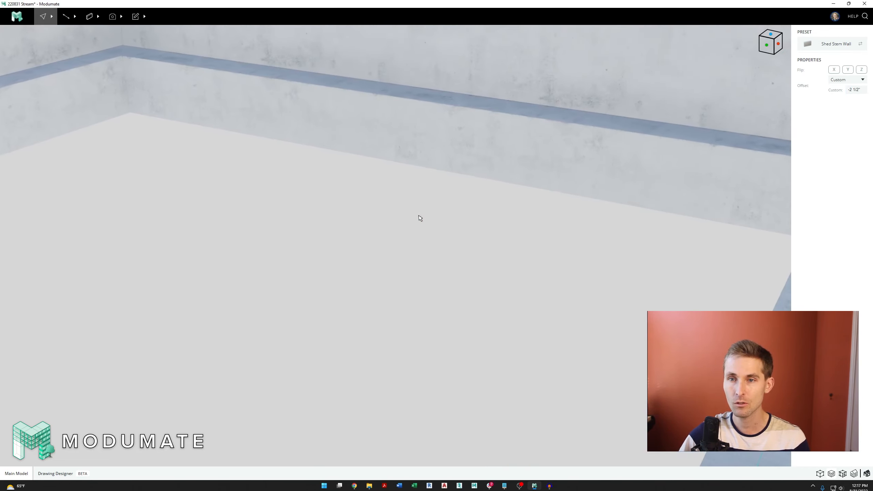
scroll(419, 218, down, 1)
scroll(437, 229, up, 1)
scroll(437, 231, down, 1)
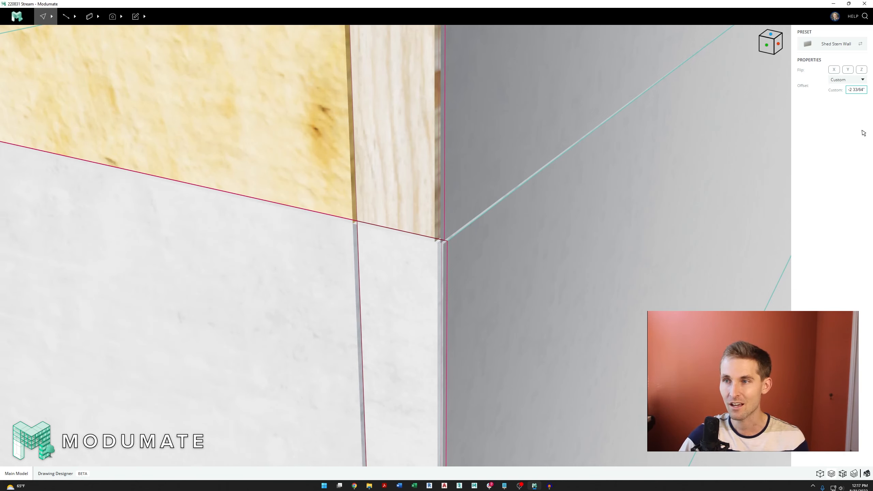
key(Return)
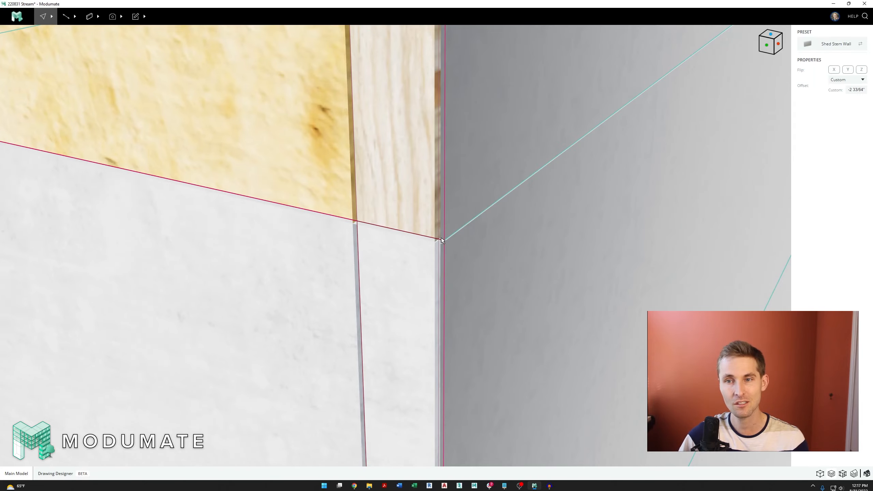
right_drag(438, 241, 416, 275)
scroll(416, 276, down, 3)
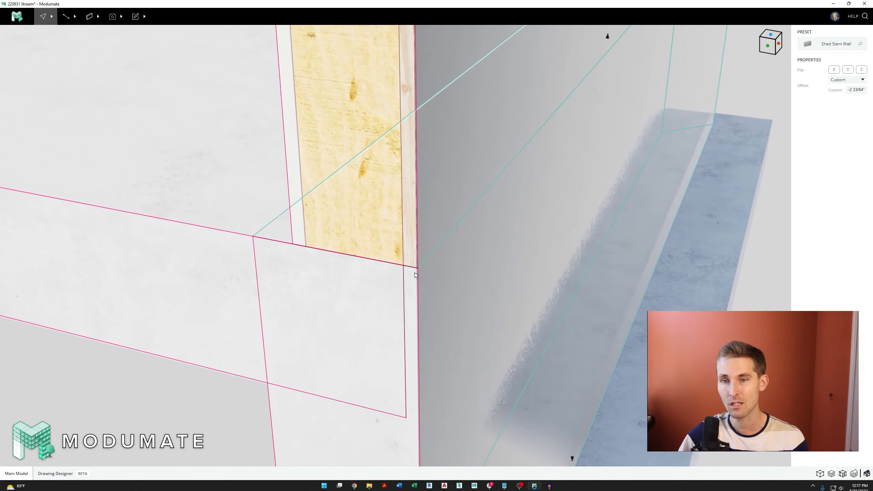
scroll(399, 296, up, 4)
key(ctrl+s)
Examine the section joint between stem wall, slab, exterior wall layers and footing along the long side
scroll(401, 251, down, 6)
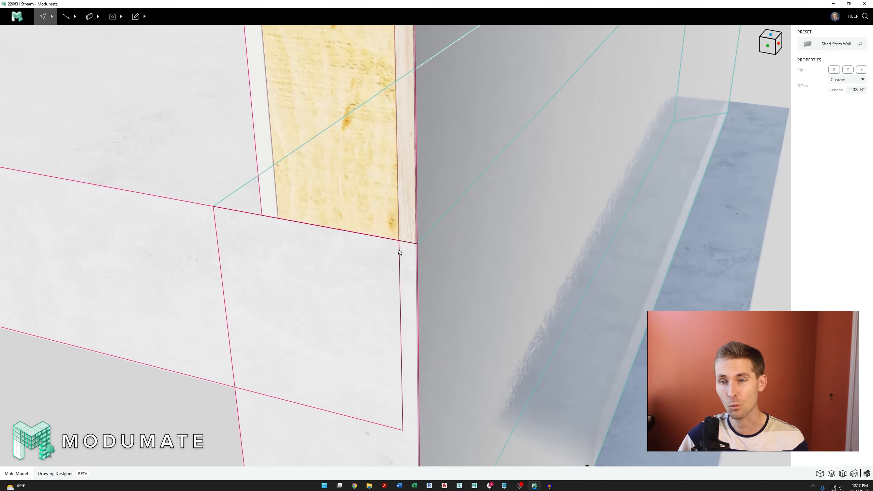
scroll(399, 252, up, 4)
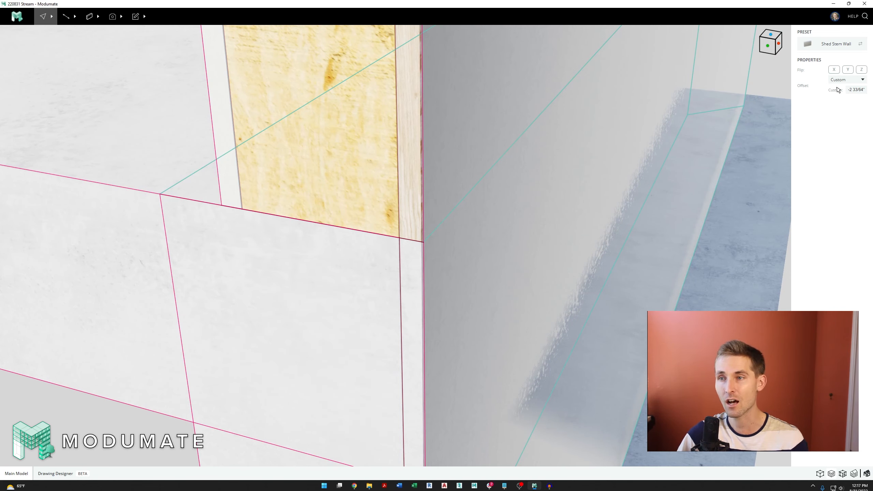
scroll(364, 302, down, 3)
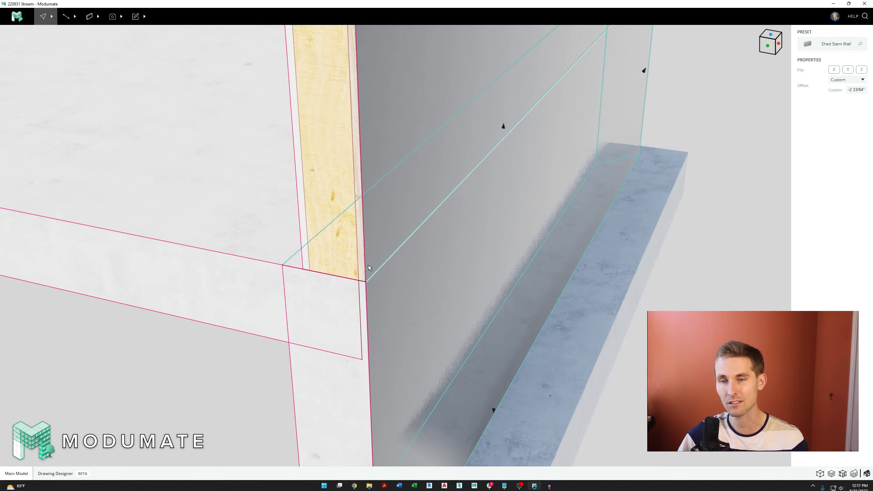
scroll(376, 162, down, 3)
scroll(464, 279, up, 3)
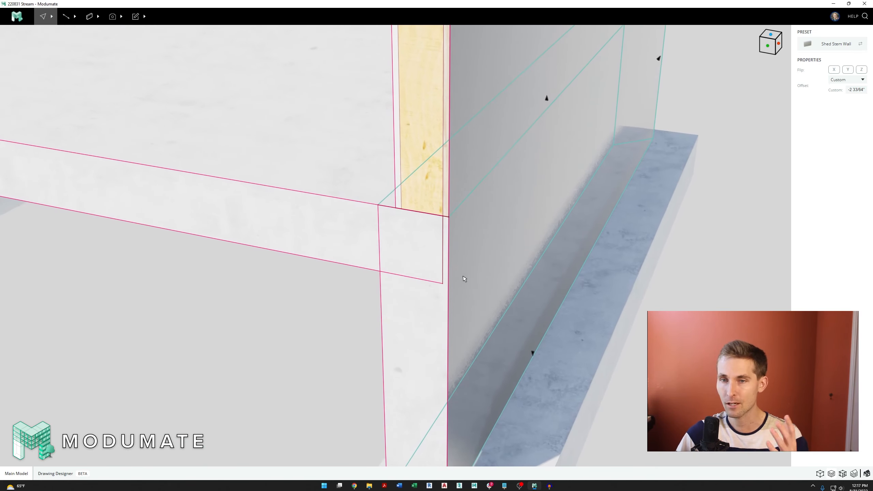
scroll(463, 276, up, 2)
right_drag(463, 276, 442, 293)
scroll(405, 281, down, 3)
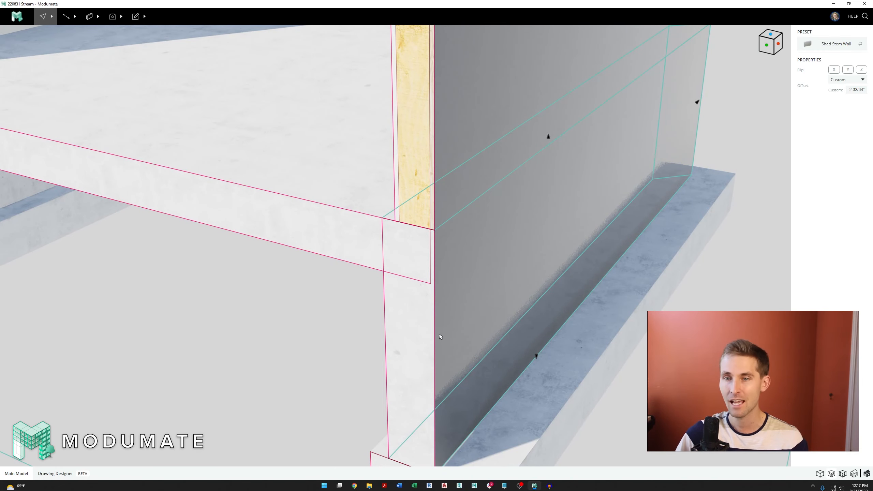
scroll(420, 242, up, 4)
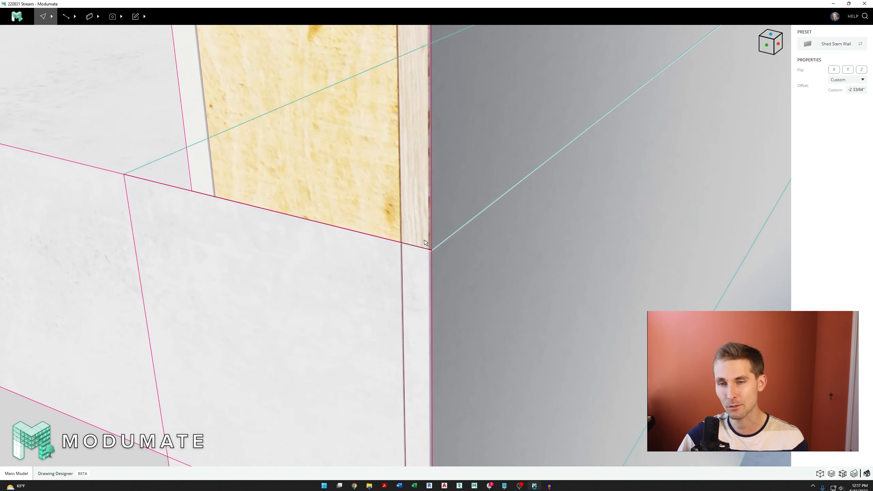
scroll(419, 242, down, 4)
scroll(420, 243, down, 5)
scroll(433, 213, up, 7)
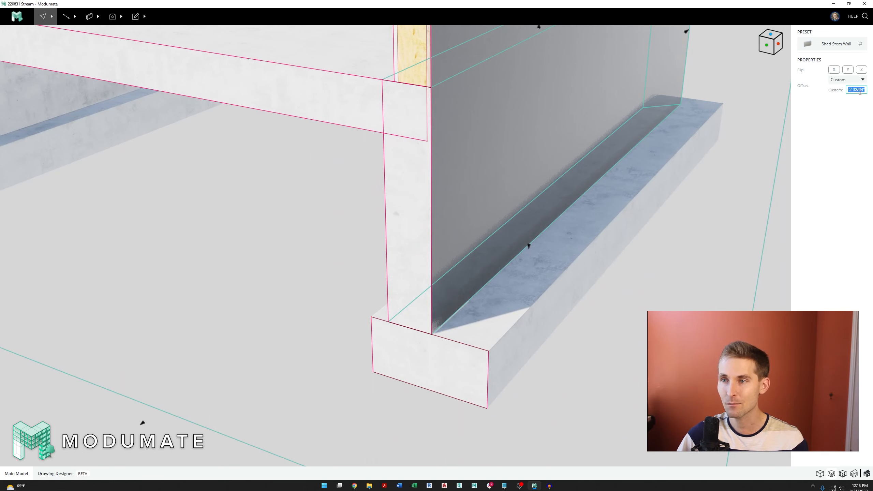
Give the spread footing beneath the offset stem wall a Custom offset of -2 33/64"
click(439, 377)
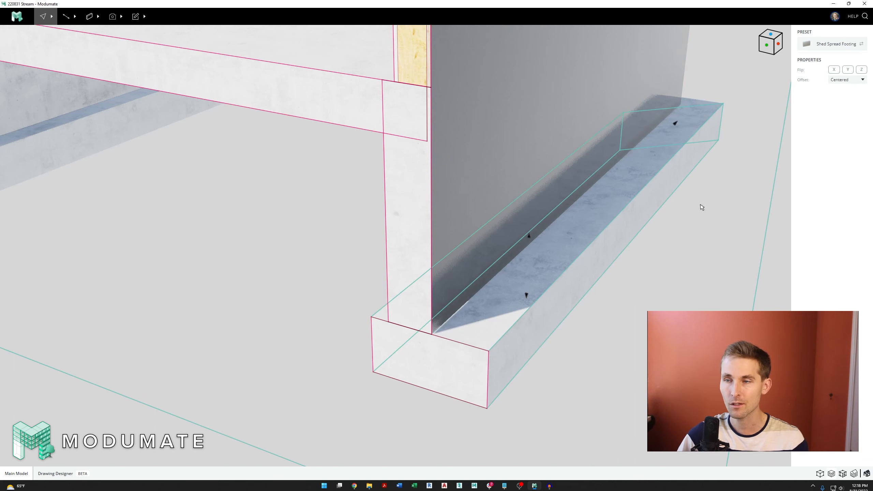
click(855, 81)
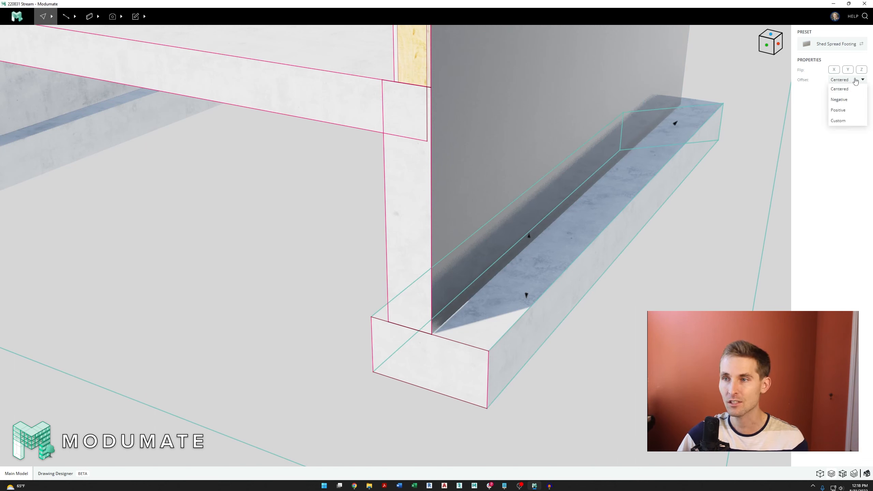
click(838, 121)
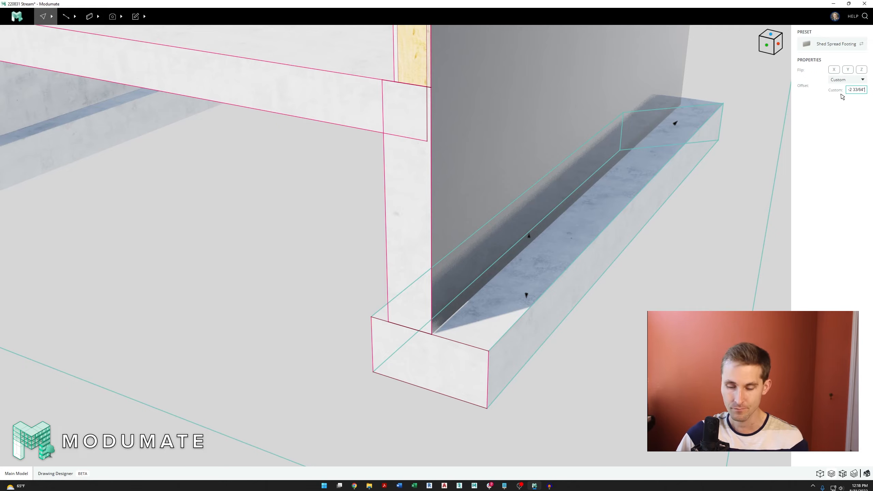
key(Return)
Check the footing against the rest of the section, and delete the section cut plane
middle_drag(398, 349, 435, 334)
scroll(462, 350, down, 3)
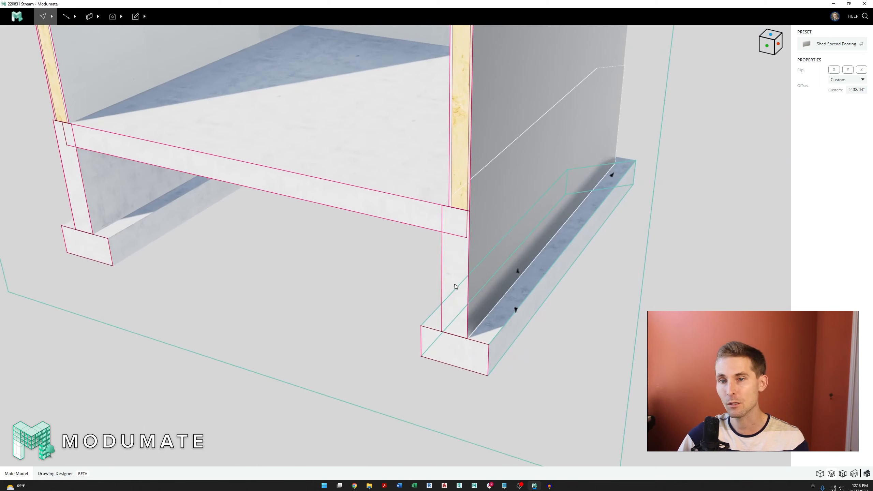
scroll(465, 289, down, 3)
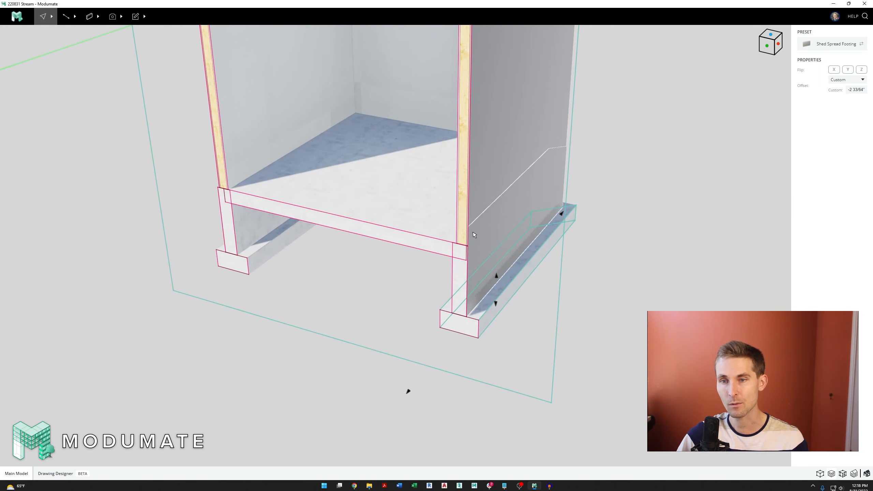
scroll(460, 342, down, 5)
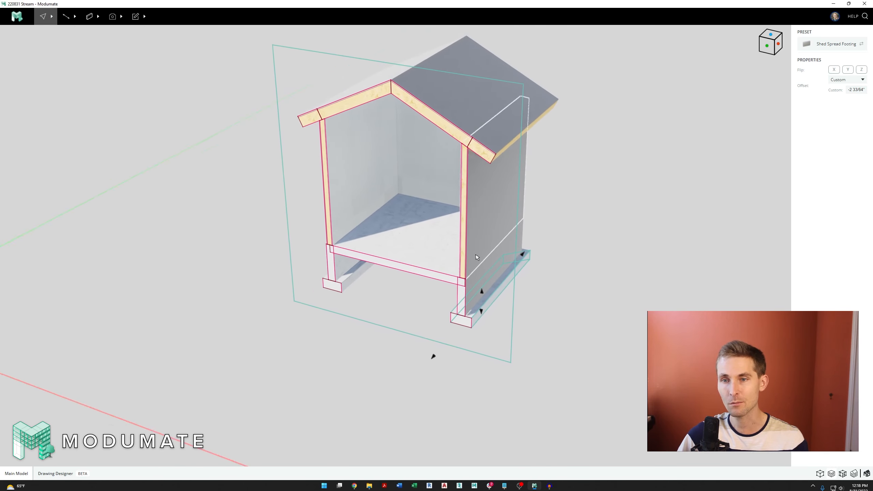
click(511, 326)
key(Delete)
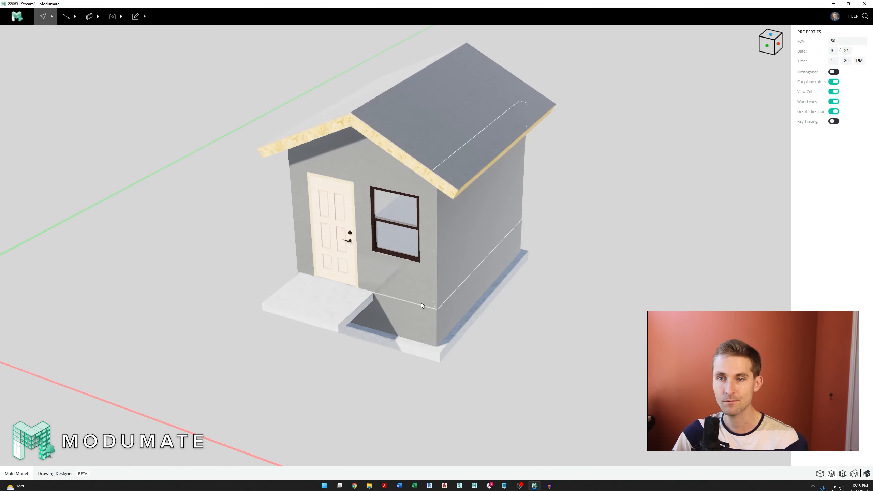
Select the front gable, opposite long side and rear exterior walls together and give them a Custom offset of -1 3/4"
click(400, 321)
right_drag(379, 235, 481, 219)
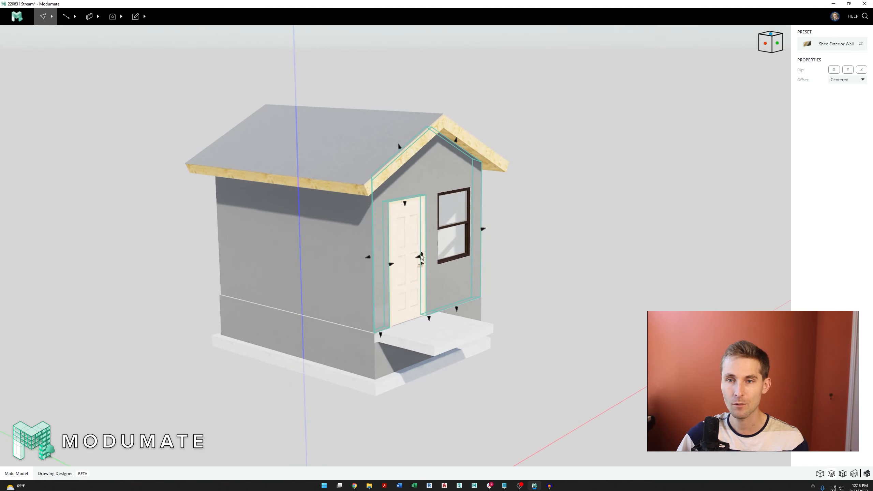
shift+click(271, 249)
right_drag(270, 249, 430, 242)
shift+click(383, 234)
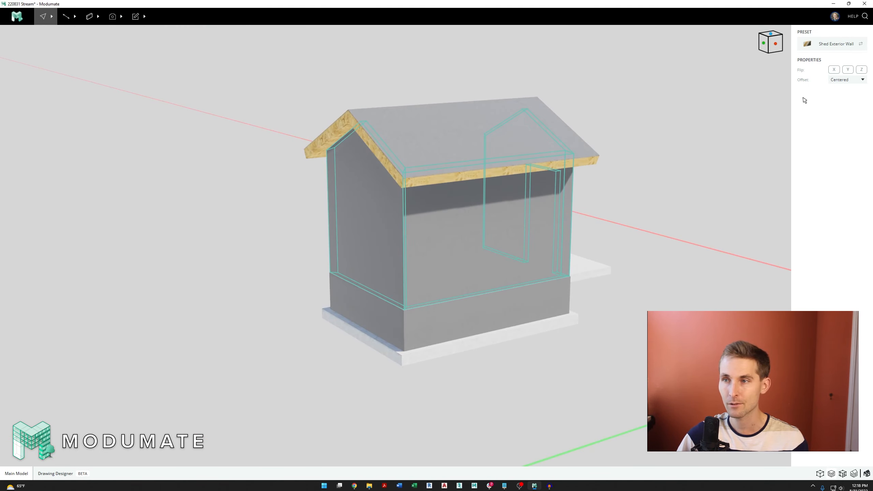
click(838, 81)
click(835, 125)
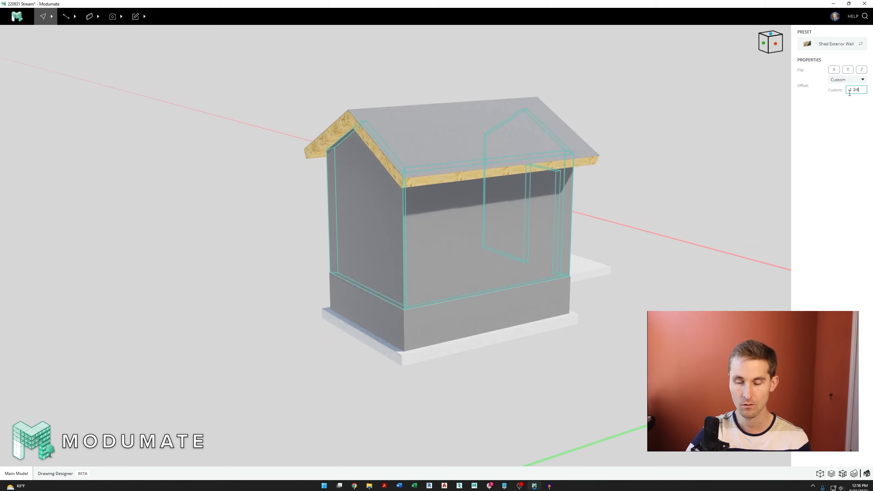
key(Return)
Check the offset exterior walls around the base, and copy the Custom offset value from the long side stem wall
right_drag(384, 244, 468, 255)
scroll(494, 335, up, 3)
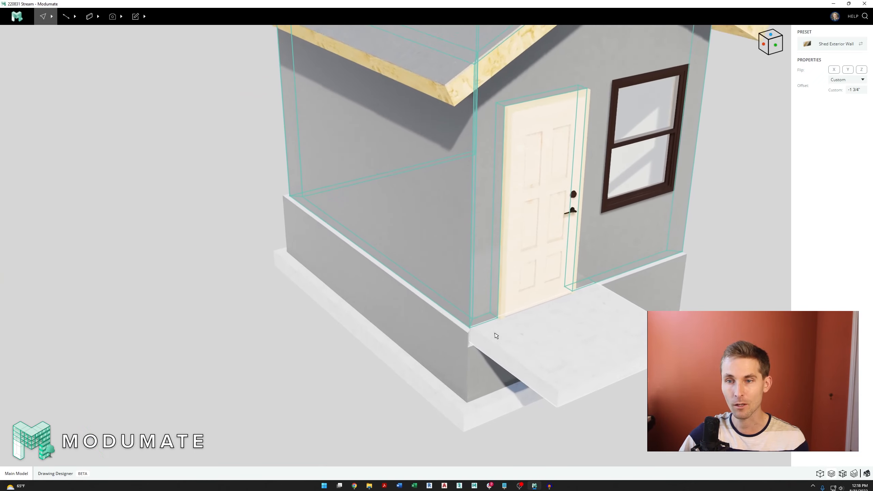
right_drag(664, 270, 457, 265)
click(499, 271)
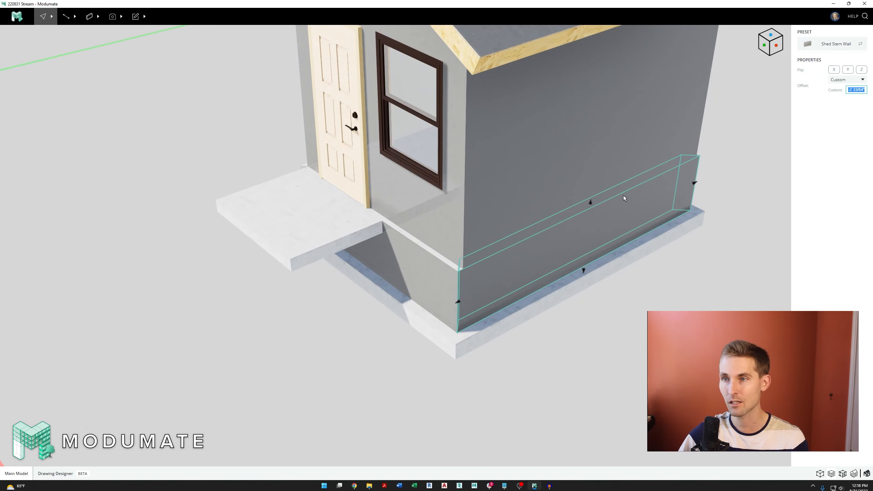
Select the three remaining centered stem walls together and give them a Custom offset of -2 33/64"
click(410, 267)
right_drag(410, 267, 536, 264)
shift+click(351, 330)
scroll(485, 314, down, 3)
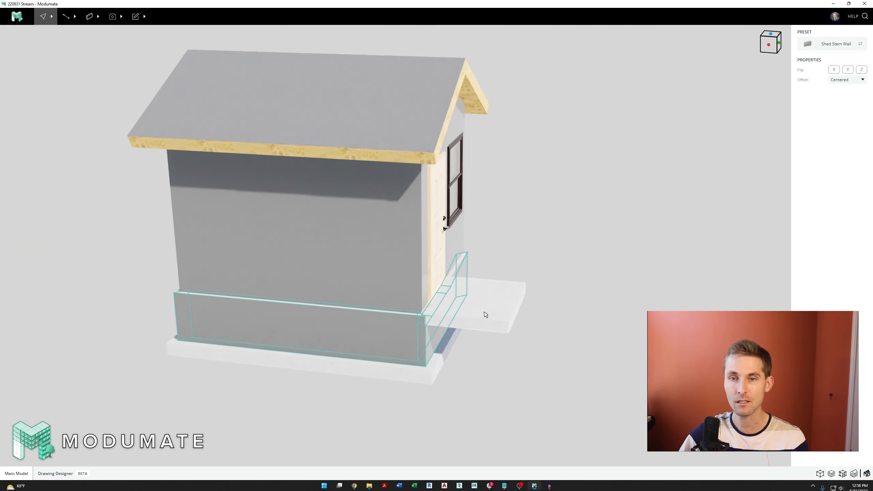
right_drag(485, 314, 427, 309)
shift+click(349, 325)
right_drag(557, 282, 425, 280)
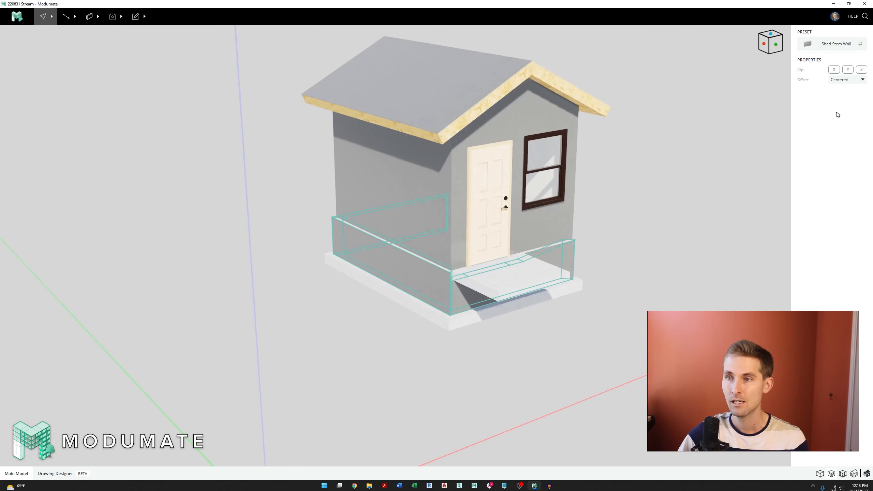
click(853, 81)
click(840, 120)
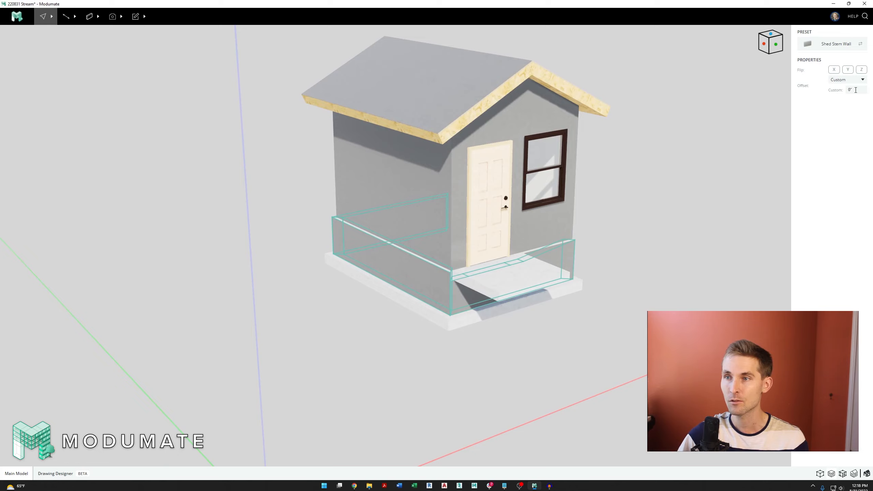
key(Return)
scroll(347, 291, up, 3)
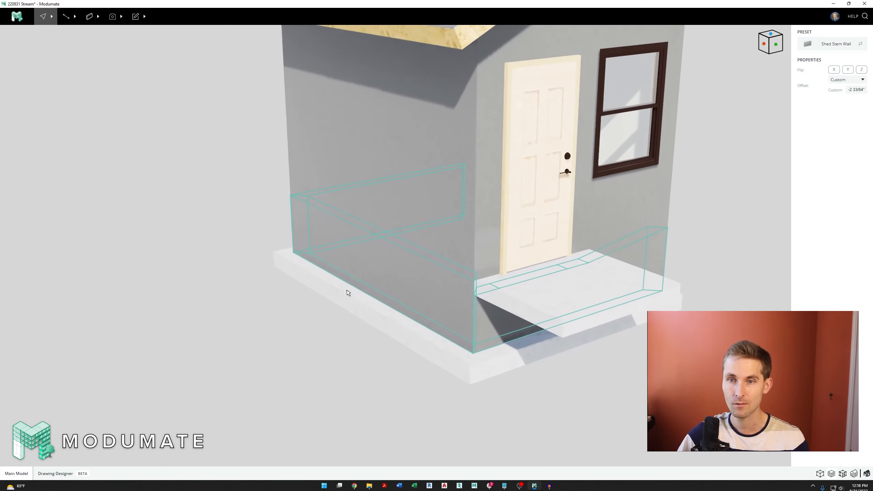
key(Escape)
Select the three remaining centered spread footings together, give them a Custom offset of -2 33/64", and clear the selection
scroll(415, 162, up, 3)
scroll(441, 296, down, 5)
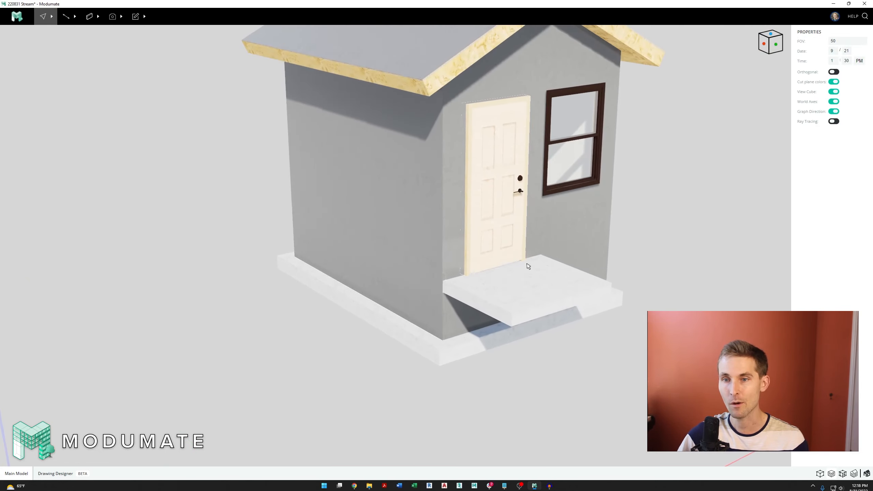
right_drag(527, 265, 547, 272)
scroll(474, 260, up, 2)
click(426, 321)
shift+click(233, 333)
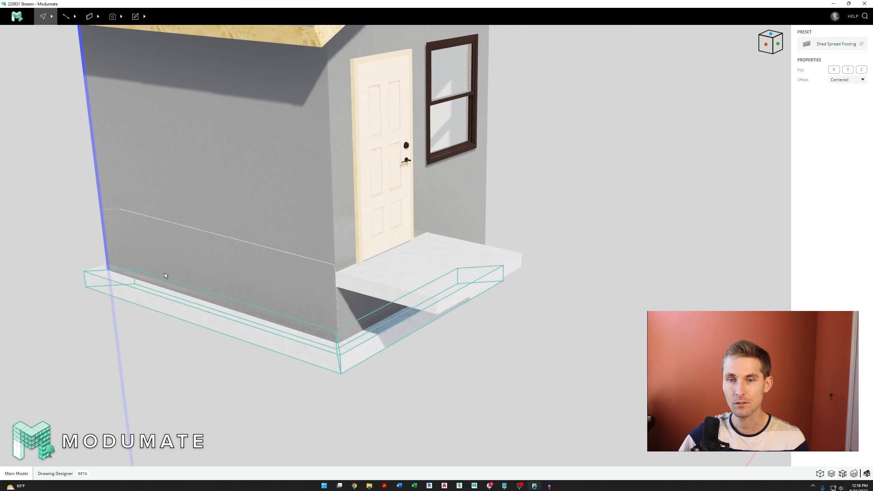
right_drag(165, 275, 375, 300)
shift+click(331, 308)
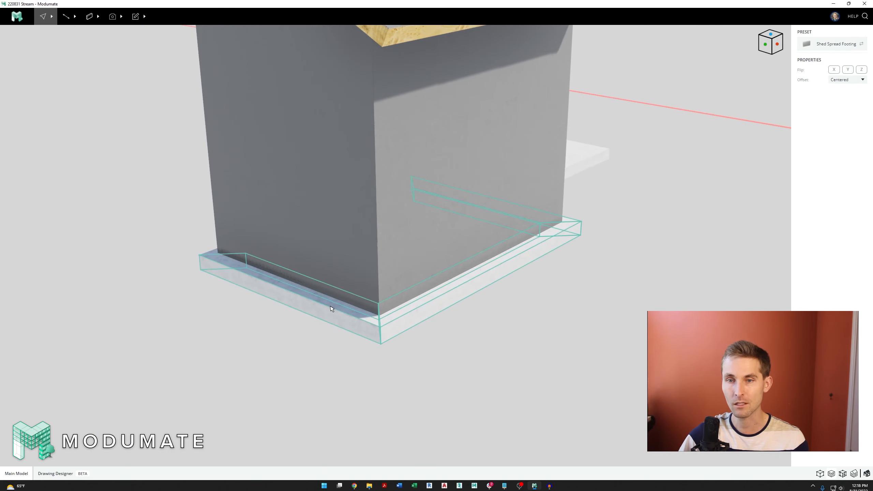
click(848, 80)
click(840, 125)
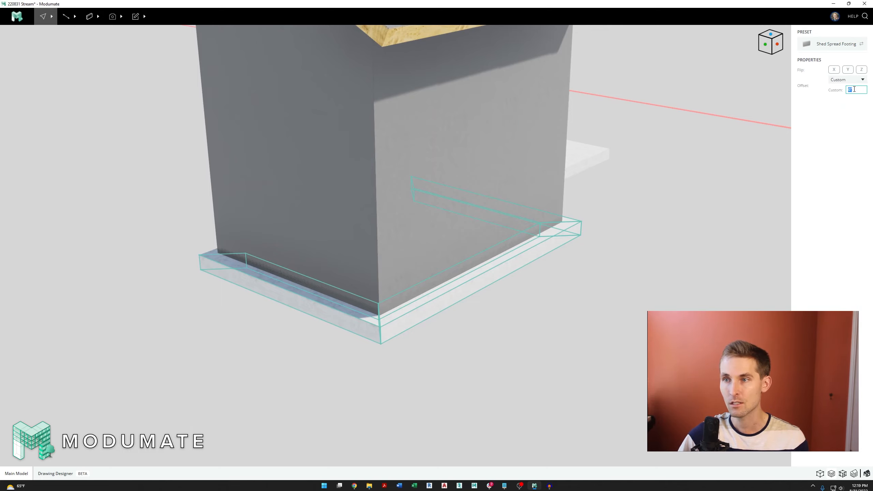
key(Return)
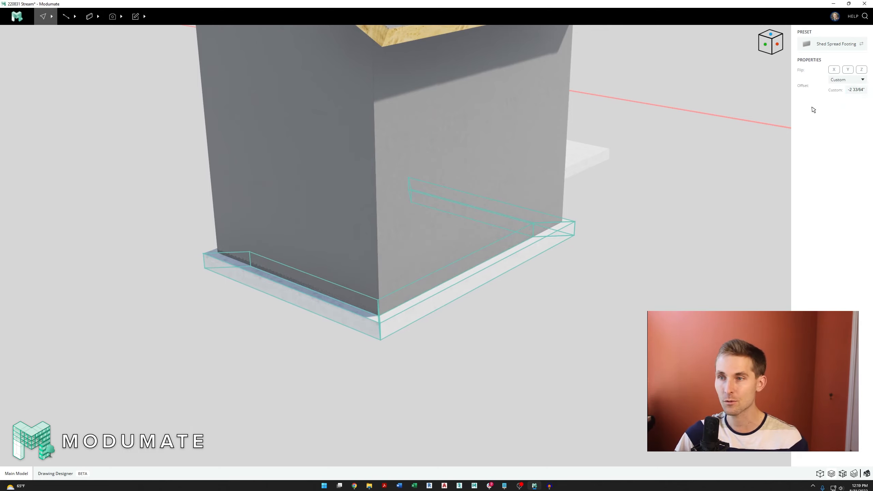
click(538, 318)
Create a vertical cut plane running lengthwise through the shed, placed on the front gable wall between the door and the window
right_drag(543, 220, 371, 244)
middle_drag(590, 226, 461, 297)
right_drag(460, 296, 492, 295)
key(x)
click(406, 160)
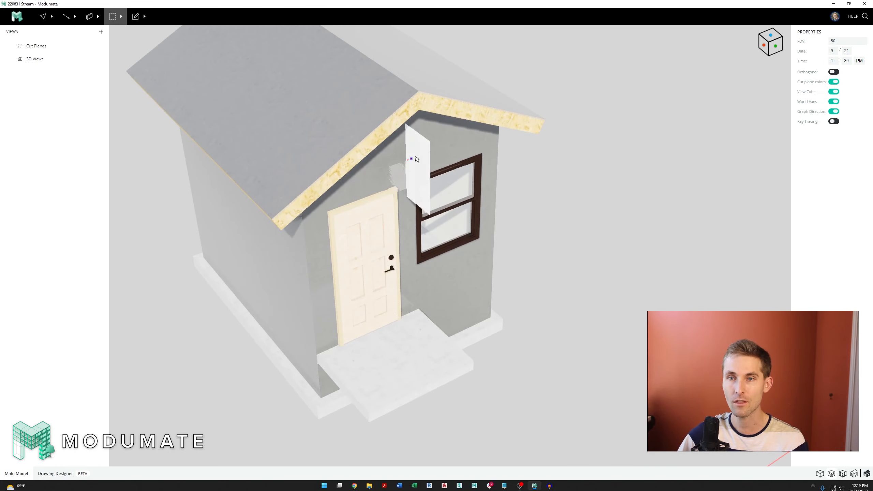
click(433, 154)
scroll(433, 241, down, 3)
key(Escape)
right_drag(435, 243, 515, 224)
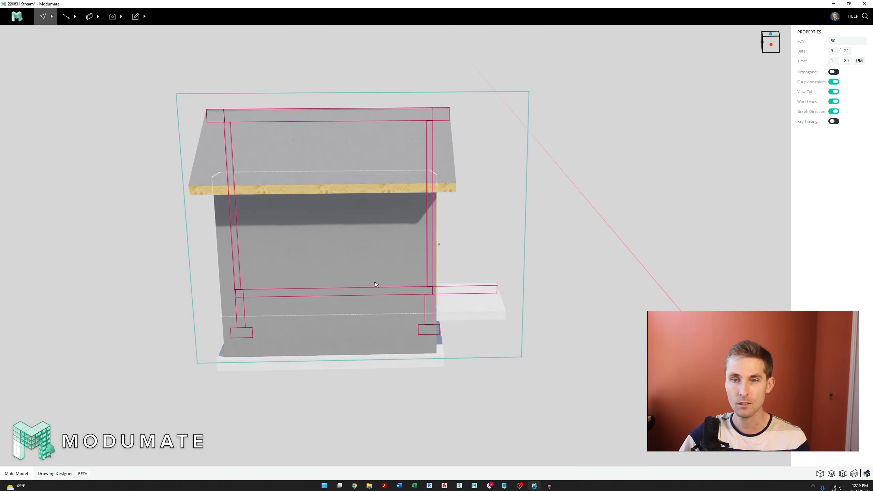
Examine how the rear exterior wall, floor slab and stem wall meet in the lengthwise section, including against the reference surfaces
scroll(216, 315, up, 6)
mouse_move(374, 263)
right_down()
mouse_move(419, 268)
mouse_move(388, 264)
right_up()
scroll(256, 279, up, 4)
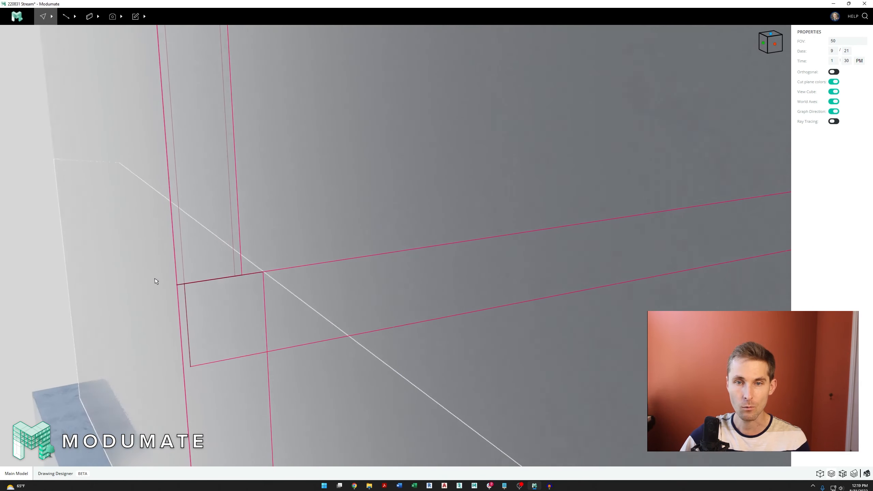
scroll(158, 280, up, 4)
scroll(213, 301, down, 1)
scroll(214, 302, down, 1)
key(1)
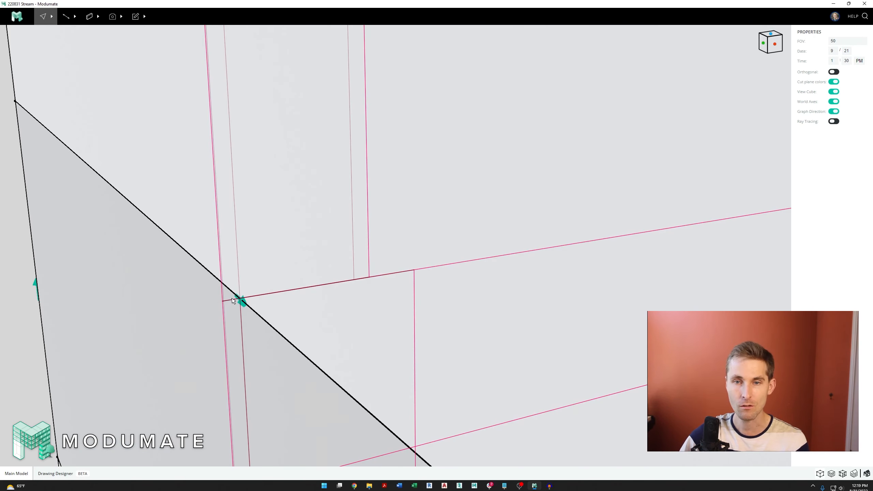
scroll(233, 300, up, 3)
scroll(253, 301, down, 2)
scroll(253, 301, down, 2)
right_drag(255, 261, 436, 264)
scroll(337, 296, down, 6)
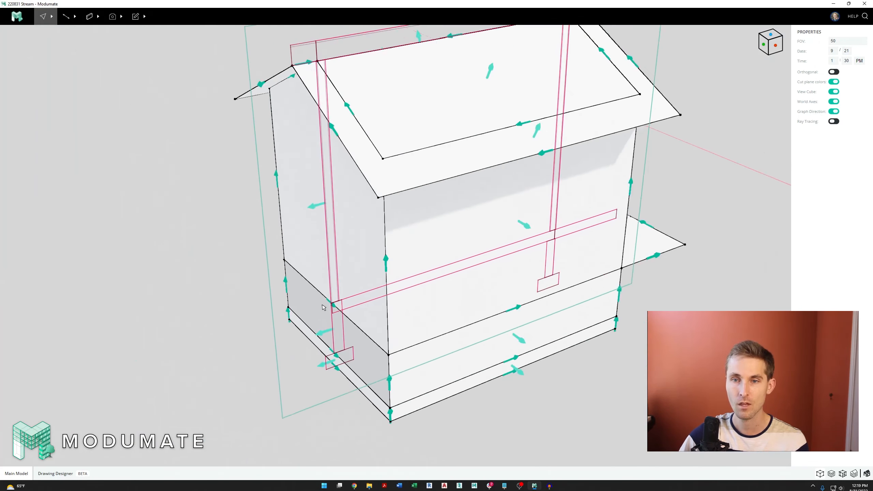
Delete the lengthwise cut plane and create a vertical one across the shed through the long side wall
click(296, 354)
key(Delete)
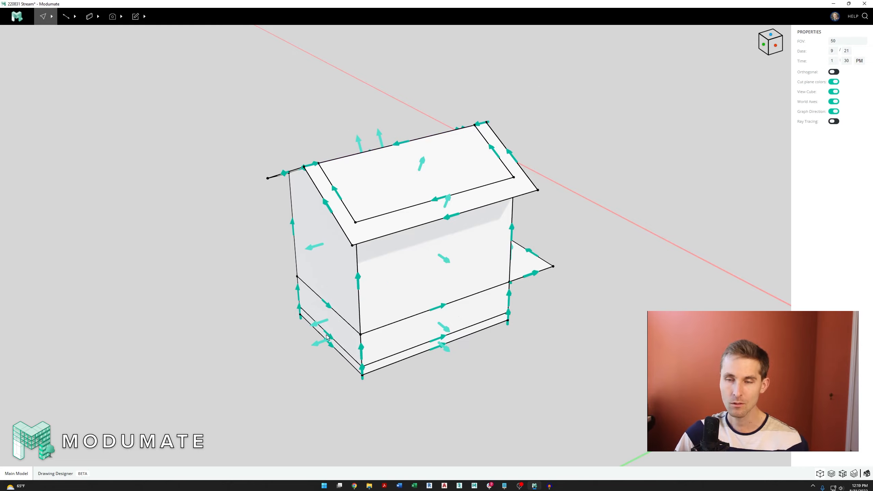
right_drag(434, 269, 255, 266)
middle_drag(563, 352, 481, 306)
right_drag(481, 306, 458, 299)
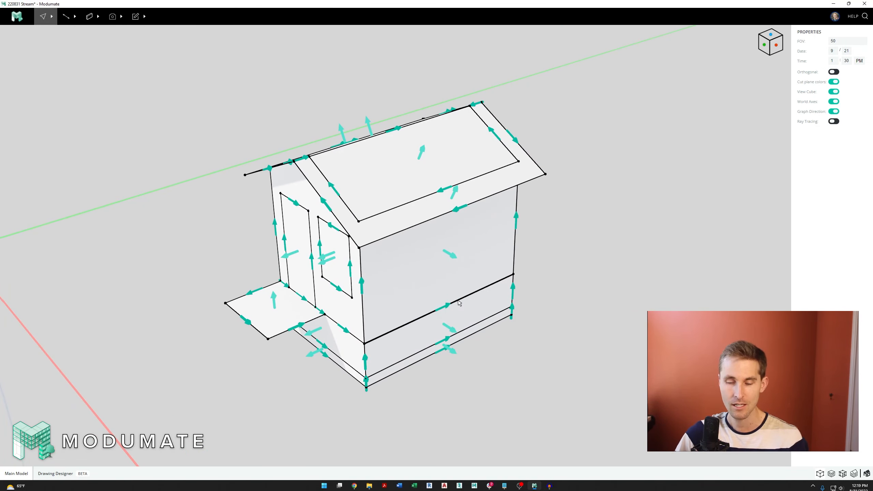
key(x)
click(454, 265)
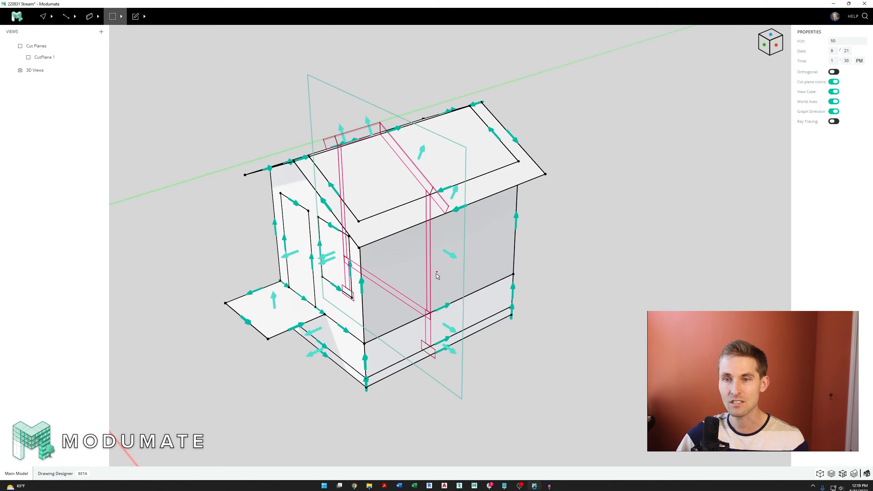
scroll(460, 292, up, 10)
key(Escape)
Turn on culling for the crosswise cut plane and clear the selection
scroll(470, 322, down, 10)
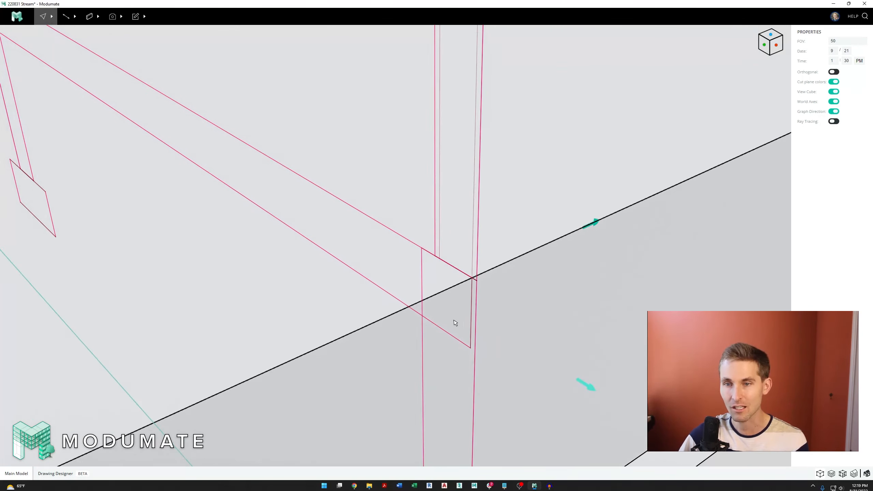
click(501, 393)
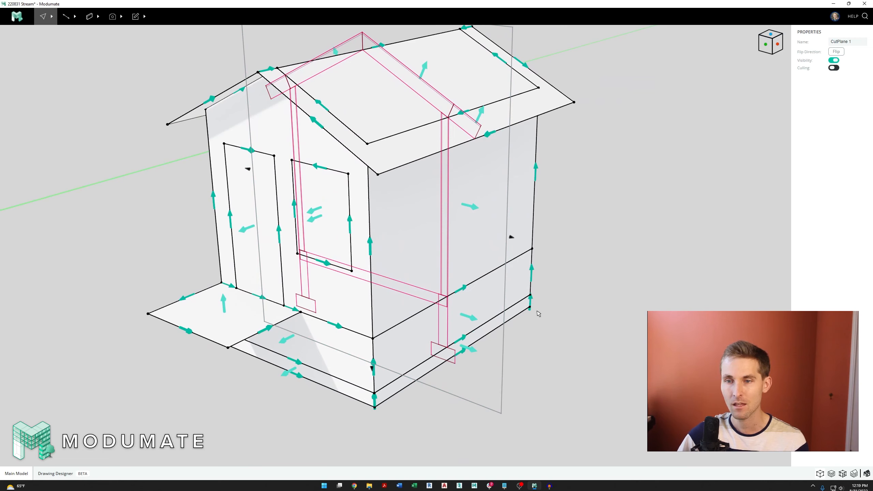
click(833, 68)
click(556, 306)
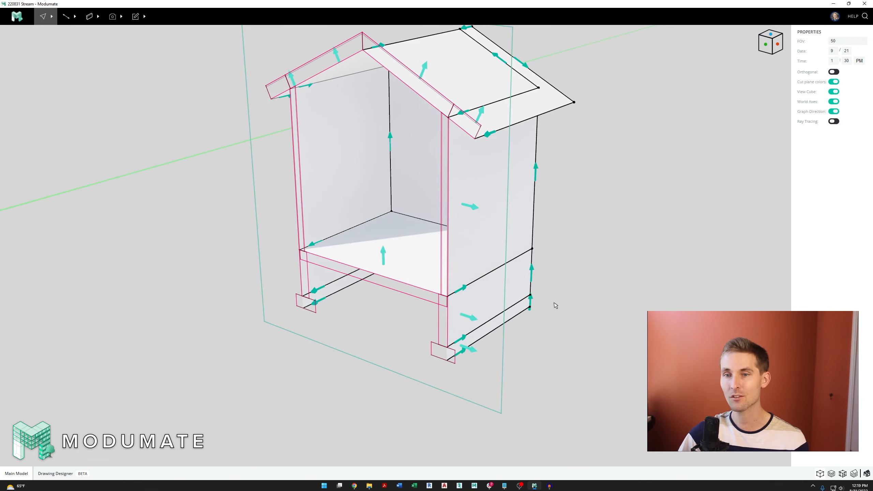
Examine the joint between the floor slab, stem wall and exterior wall framing in the culled crosswise section
scroll(471, 309, up, 5)
scroll(471, 310, up, 3)
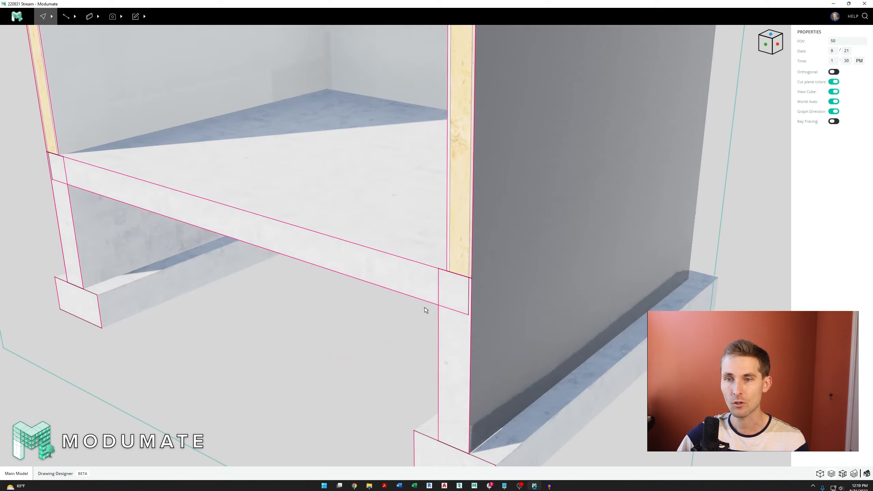
mouse_move(486, 298)
right_down()
mouse_move(541, 270)
mouse_move(441, 304)
right_up()
scroll(541, 269, down, 5)
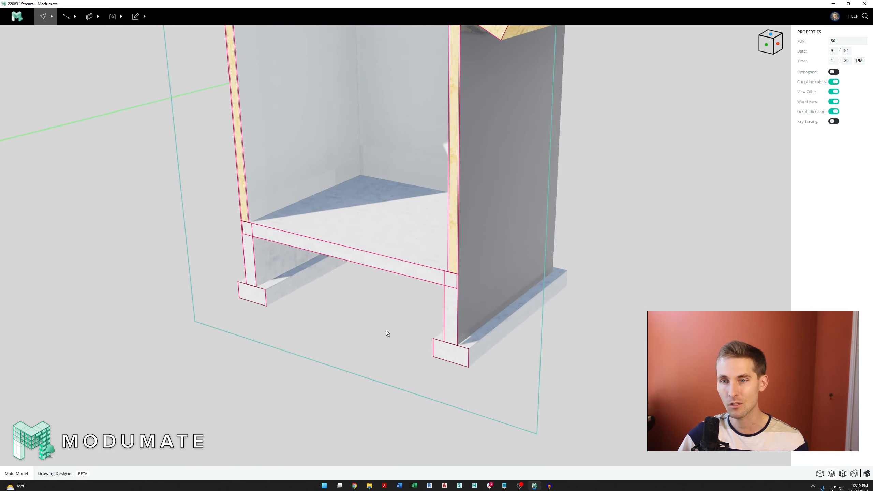
key(x)
scroll(381, 335, down, 5)
right_drag(391, 357, 443, 359)
right_drag(493, 341, 442, 319)
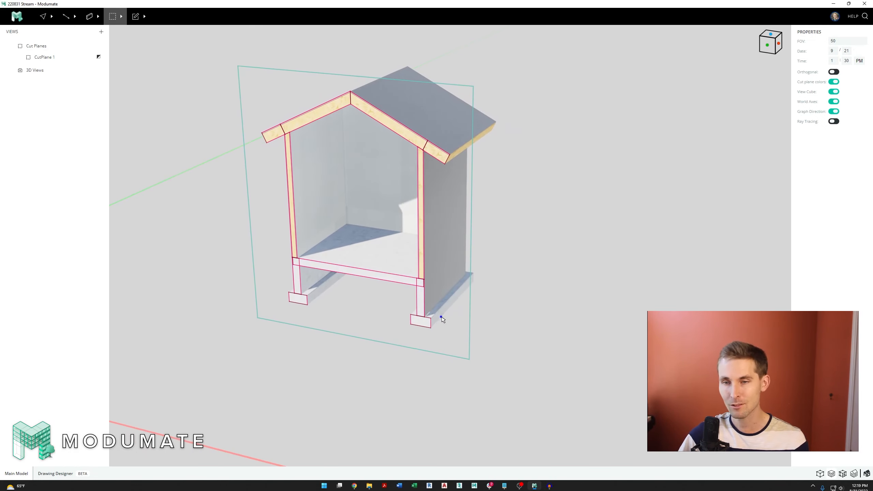
scroll(421, 289, up, 5)
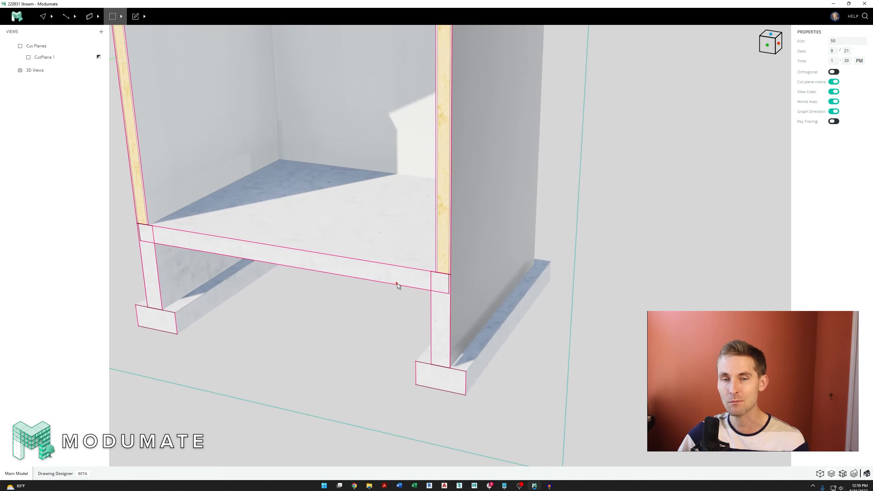
scroll(460, 296, down, 3)
scroll(448, 292, up, 3)
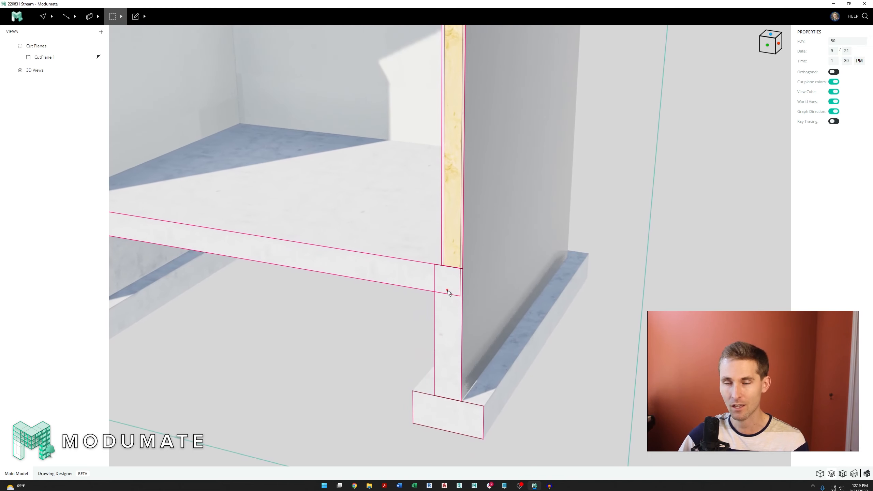
key(Escape)
scroll(444, 291, down, 3)
scroll(448, 283, up, 4)
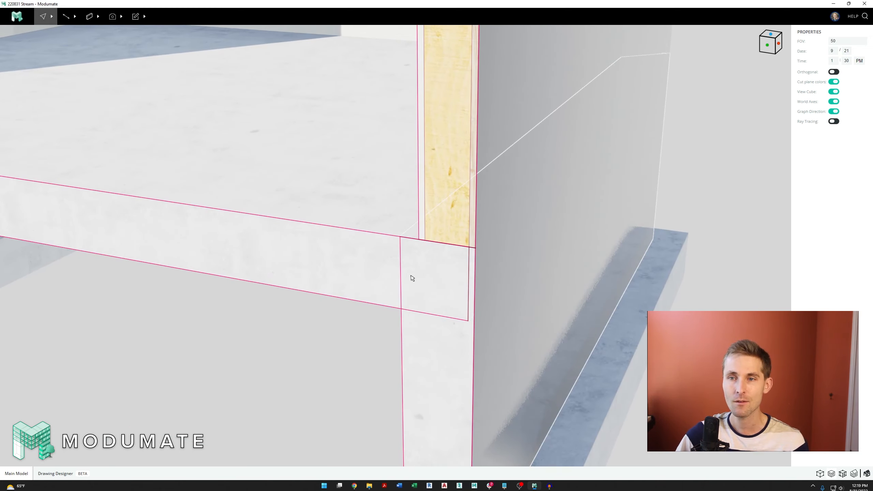
scroll(407, 286, down, 3)
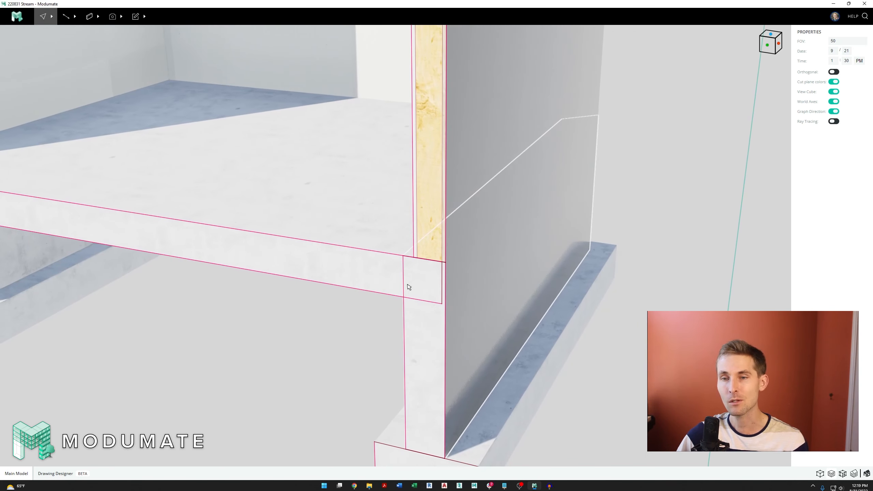
Select the floor slab and examine its edge against the stem wall and spread footing in the section
click(358, 267)
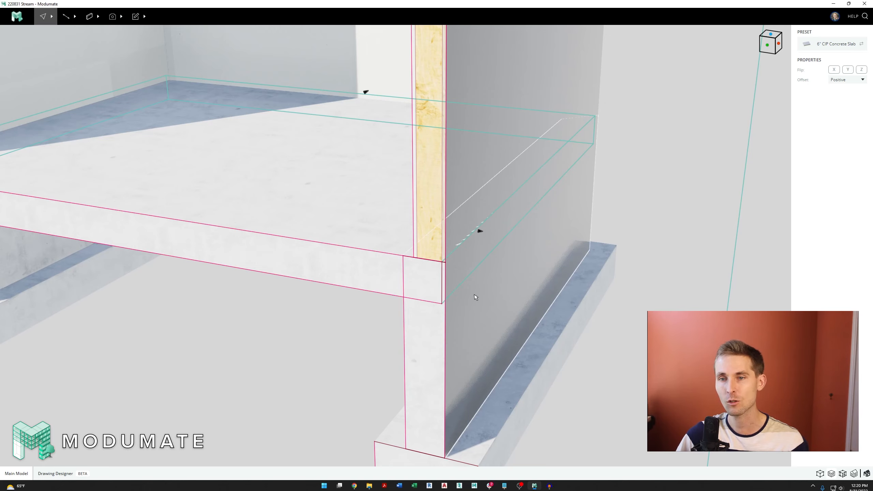
scroll(430, 260, down, 2)
scroll(429, 260, down, 1)
scroll(415, 398, up, 4)
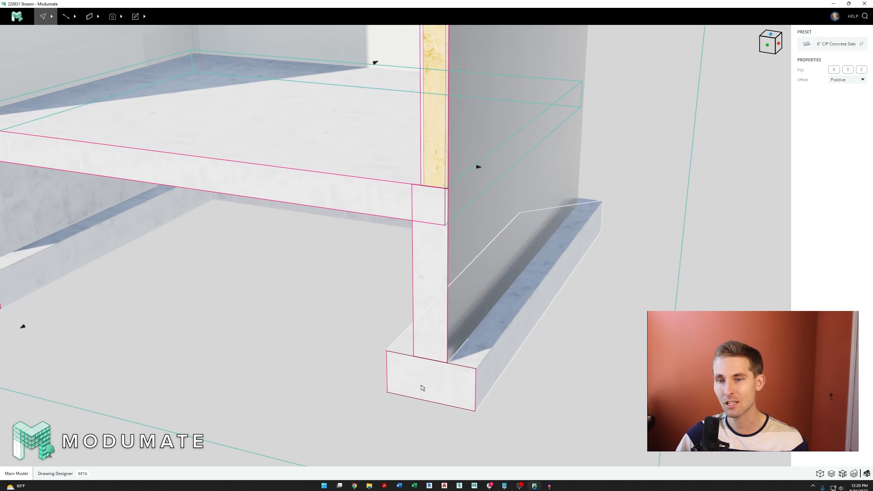
scroll(397, 356, down, 6)
click(397, 357)
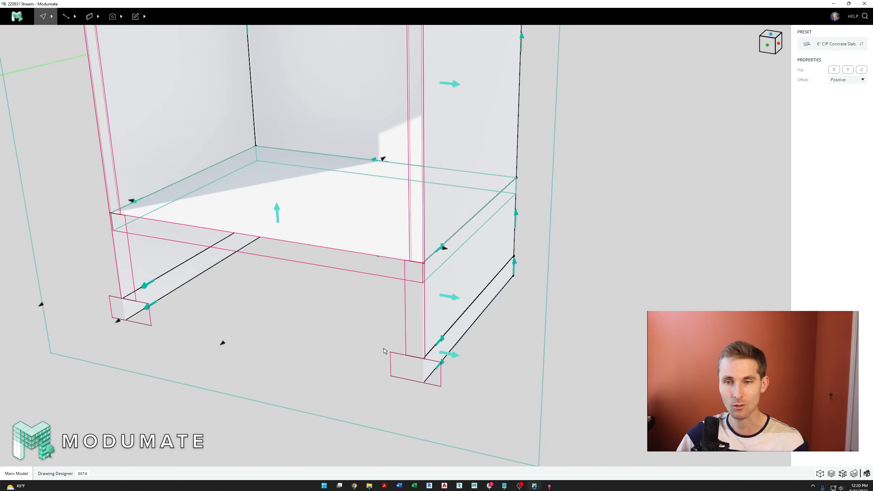
Inspect the long side's reference edges at the top of the footing and at floor level against the section outlines
click(360, 352)
scroll(462, 376, up, 5)
click(408, 331)
right_drag(407, 331, 396, 335)
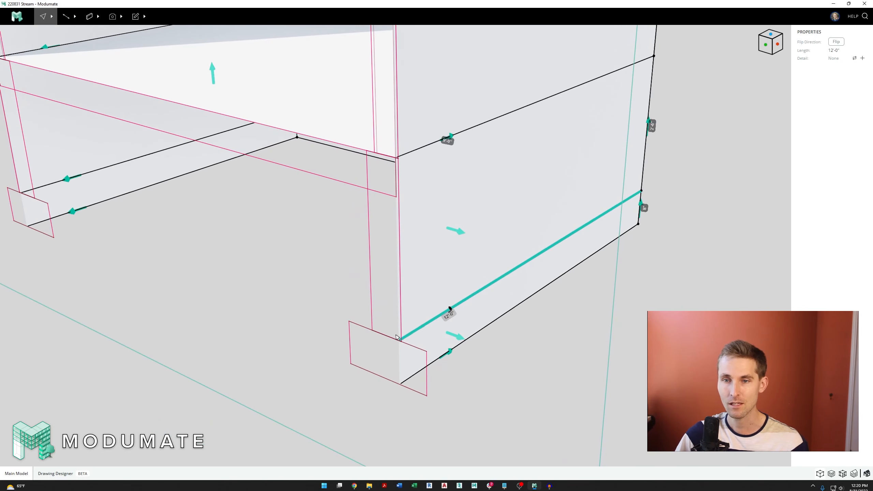
scroll(396, 337, down, 3)
scroll(393, 338, up, 4)
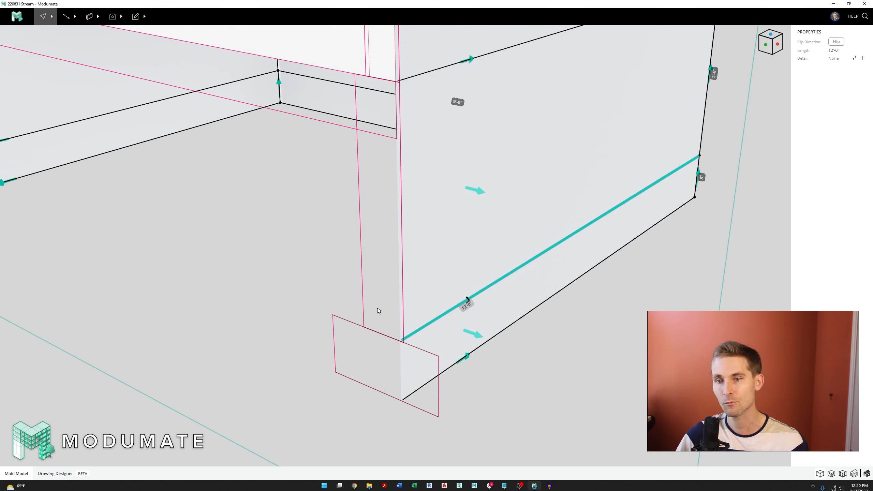
scroll(407, 354, down, 3)
click(436, 189)
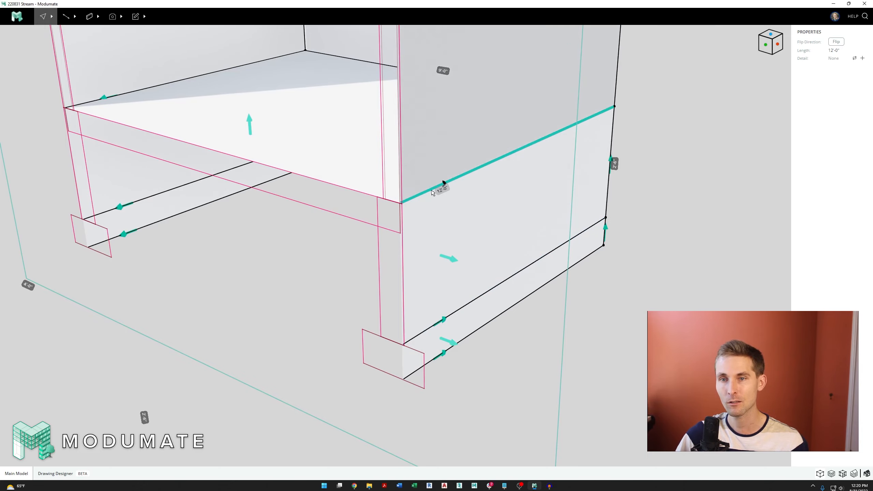
Inspect the reference edge where the roof meets the long side wall and compare it with the section outlines
scroll(428, 233, down, 5)
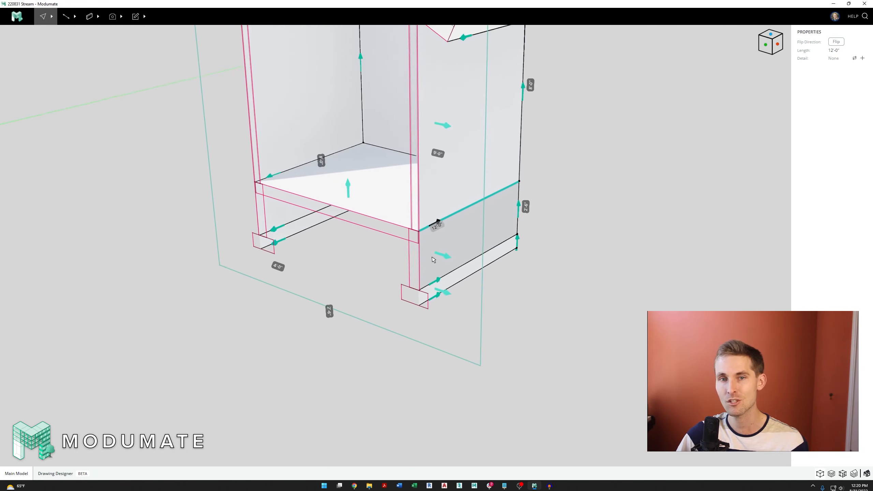
scroll(398, 152, up, 5)
scroll(398, 152, down, 3)
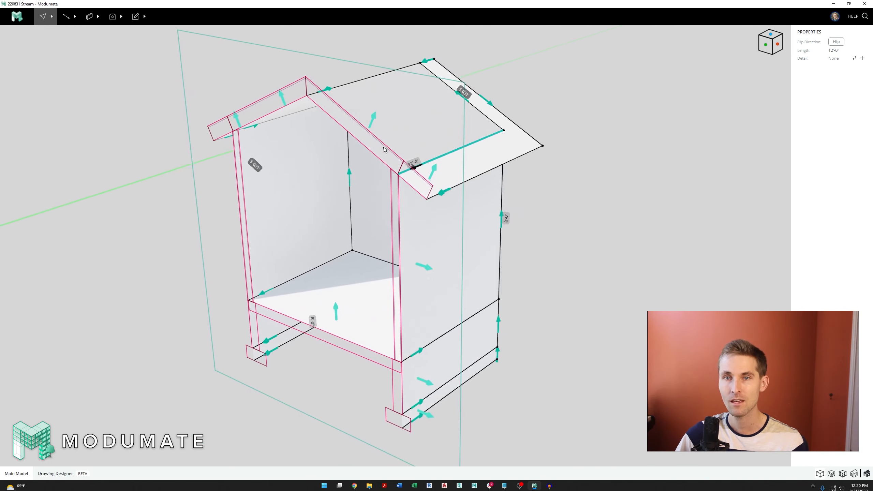
scroll(417, 180, up, 4)
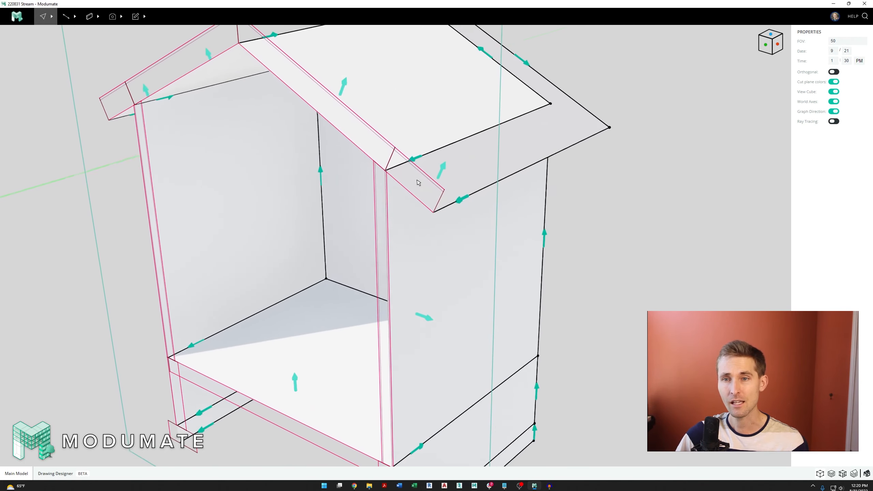
click(408, 161)
scroll(374, 187, down, 3)
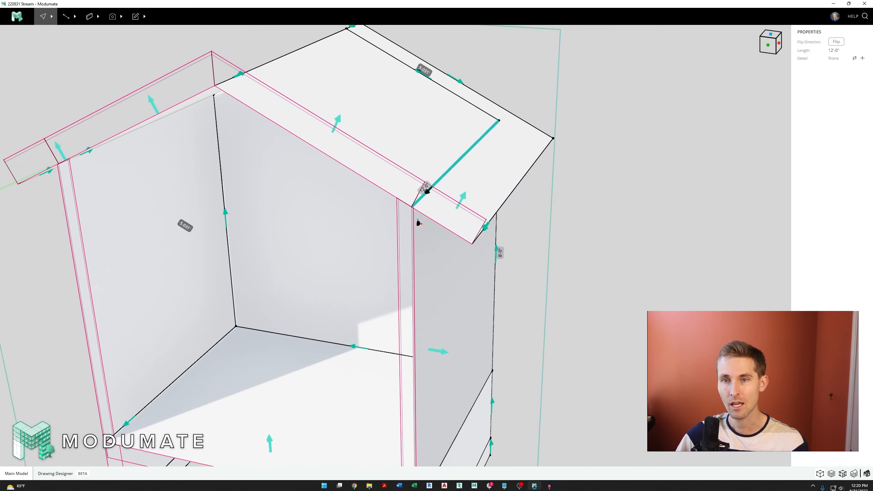
scroll(399, 188, up, 4)
scroll(365, 158, down, 3)
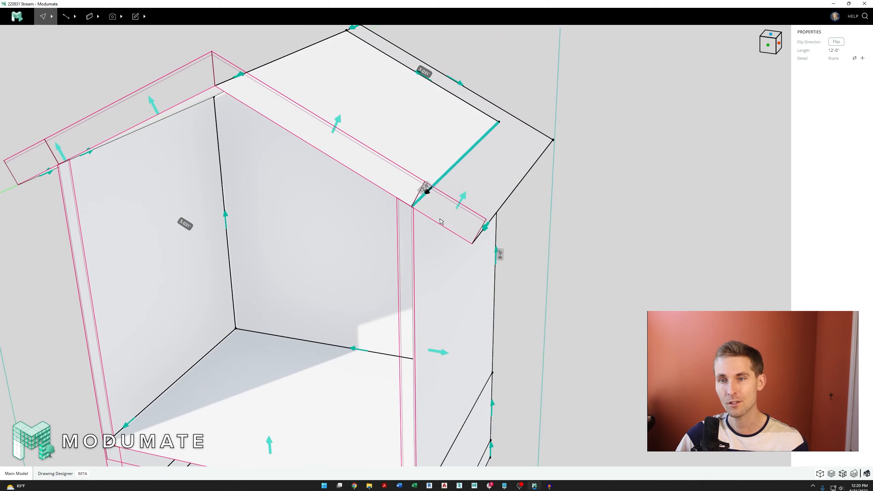
Select the floor slab, open its 6" CIP Concrete Slab preset for editing and expand the 6in Cast-In-Place Concrete layer
scroll(413, 152, down, 3)
scroll(415, 325, up, 8)
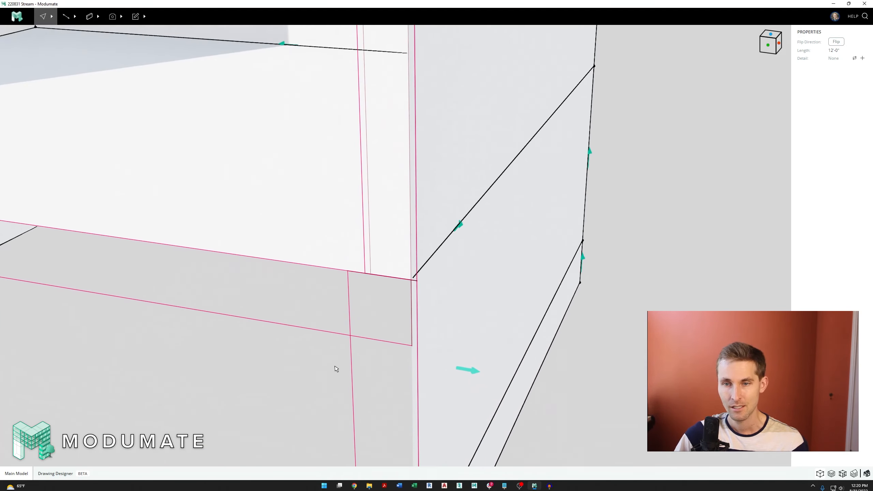
middle_drag(410, 282, 486, 261)
scroll(485, 262, down, 1)
right_drag(434, 243, 430, 227)
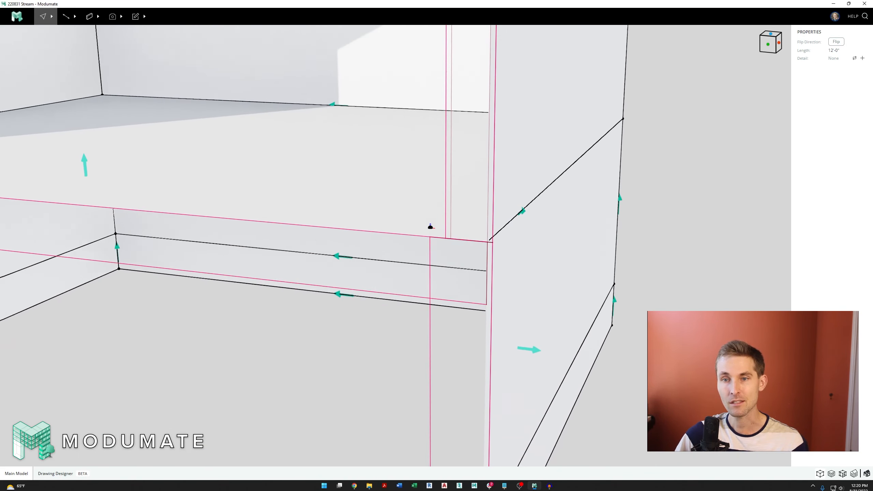
key(2)
click(375, 257)
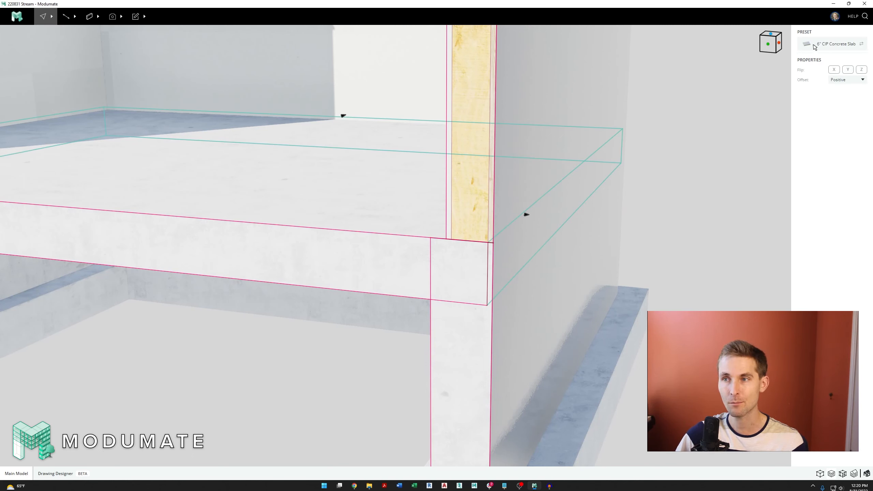
click(831, 46)
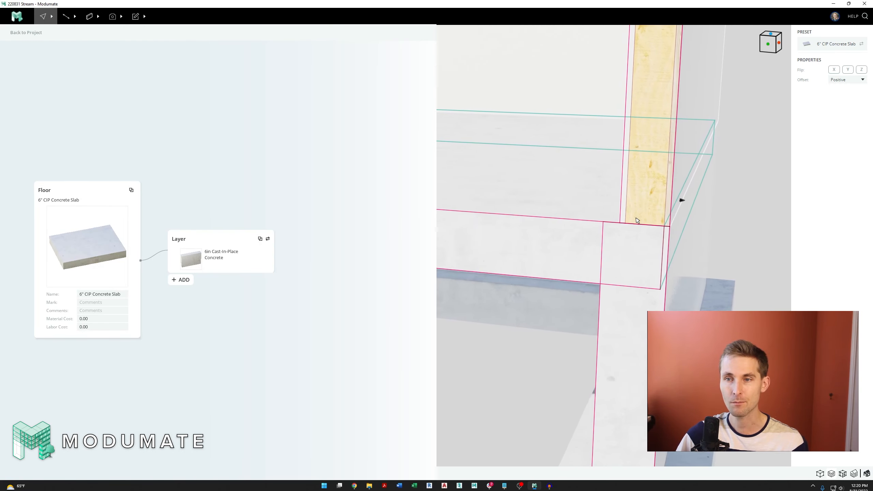
click(221, 263)
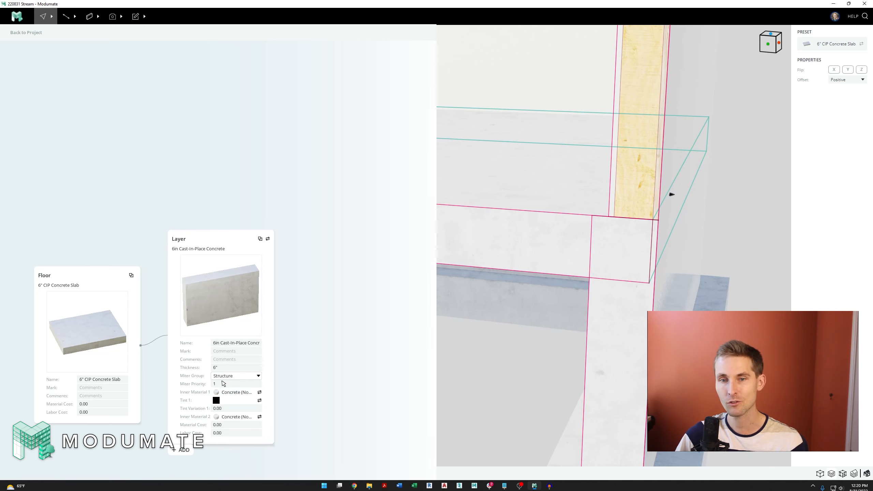
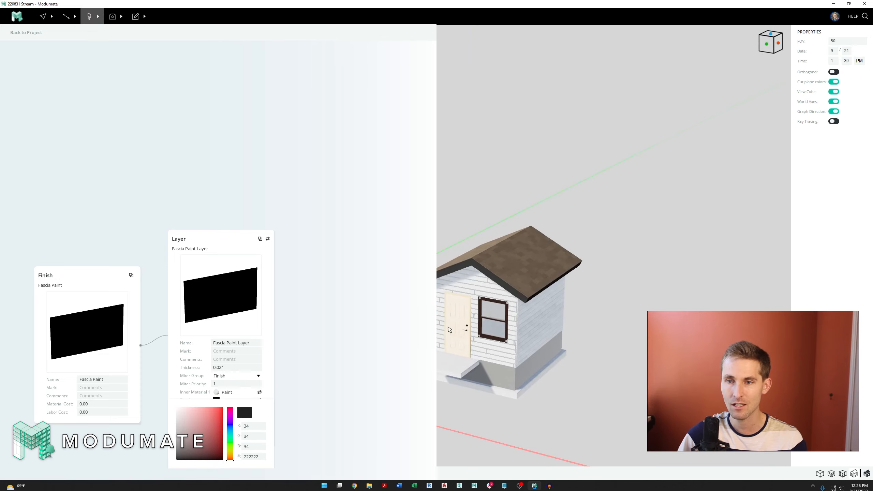
Change the Fascia Paint Layer's tint to dark gray 393939 and return to the project
scroll(608, 344, up, 5)
right_drag(610, 349, 537, 354)
middle_drag(599, 347, 660, 336)
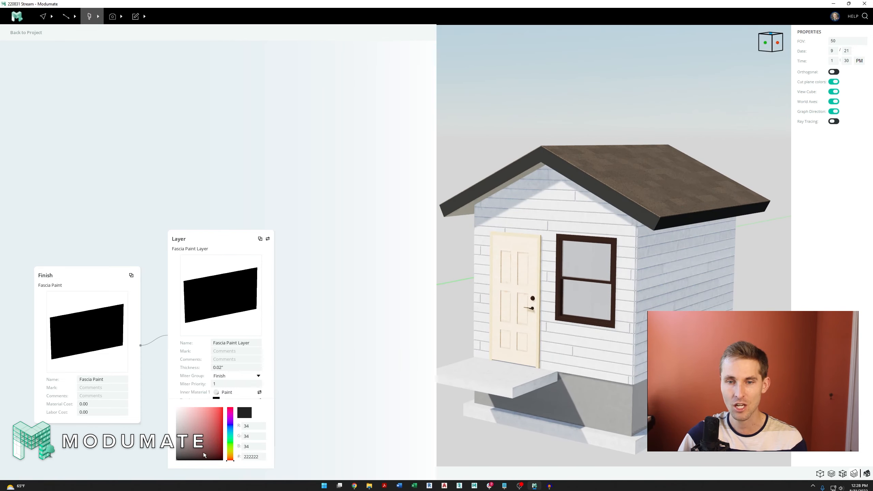
mouse_move(204, 422)
mouse_down()
mouse_move(223, 418)
mouse_move(227, 439)
mouse_move(206, 446)
mouse_move(191, 419)
mouse_move(211, 448)
mouse_up()
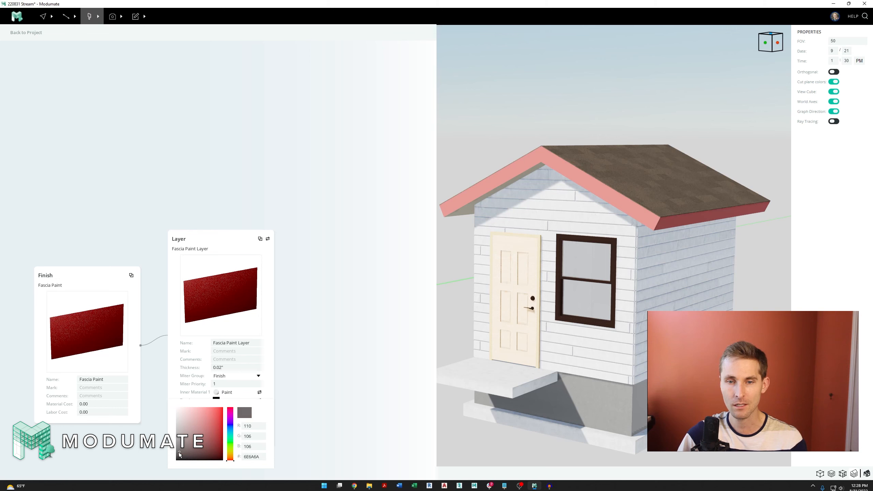
click(231, 458)
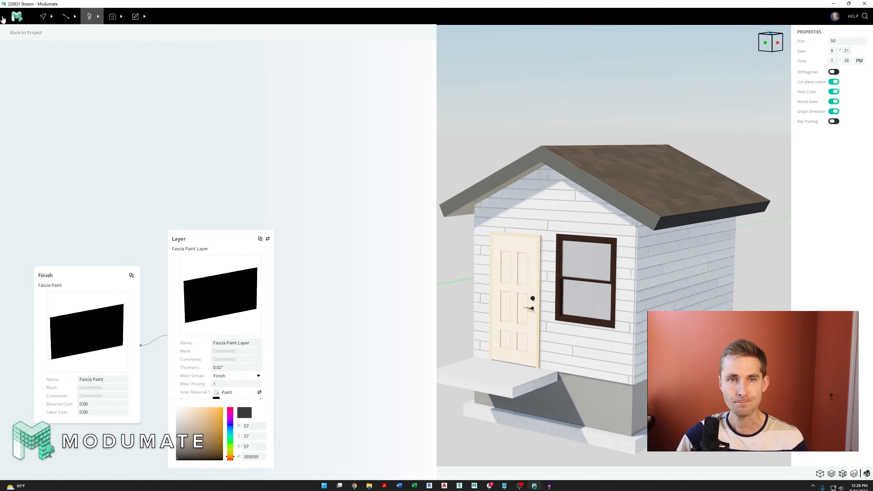
click(24, 37)
Leave the Finish tool, then select the complete gable roof with its fascia and remove it from view to expose the interior
right_drag(556, 302, 673, 275)
right_drag(437, 301, 455, 318)
right_drag(438, 262, 478, 210)
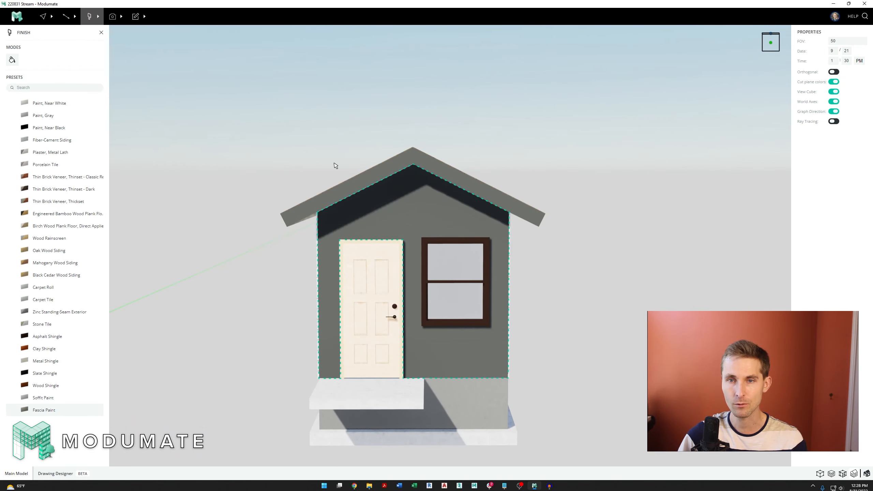
key(Escape)
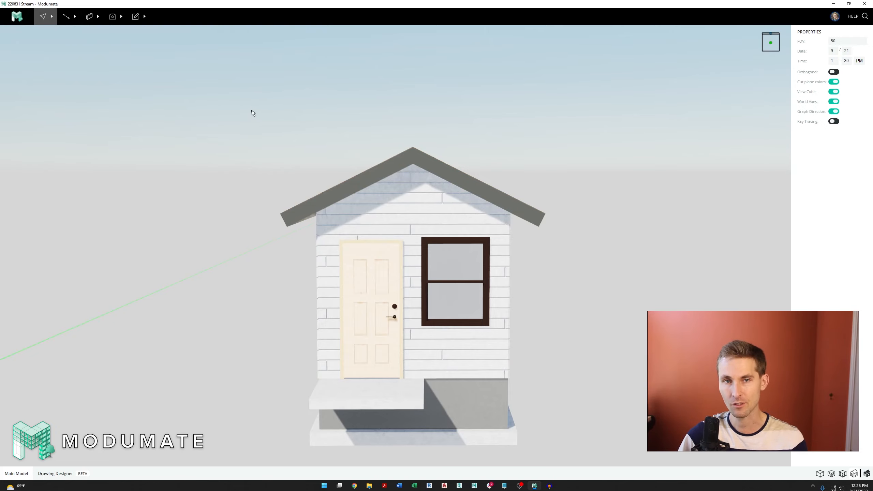
drag(248, 115, 629, 236)
right_drag(558, 238, 536, 241)
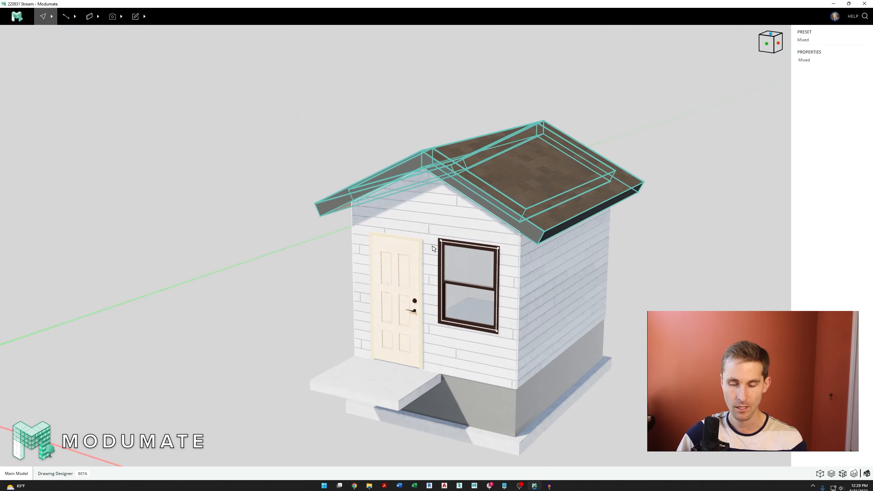
key(Delete)
Apply the Paint, Near White finish to the shed's interior wall faces and save the project
right_drag(447, 192, 427, 267)
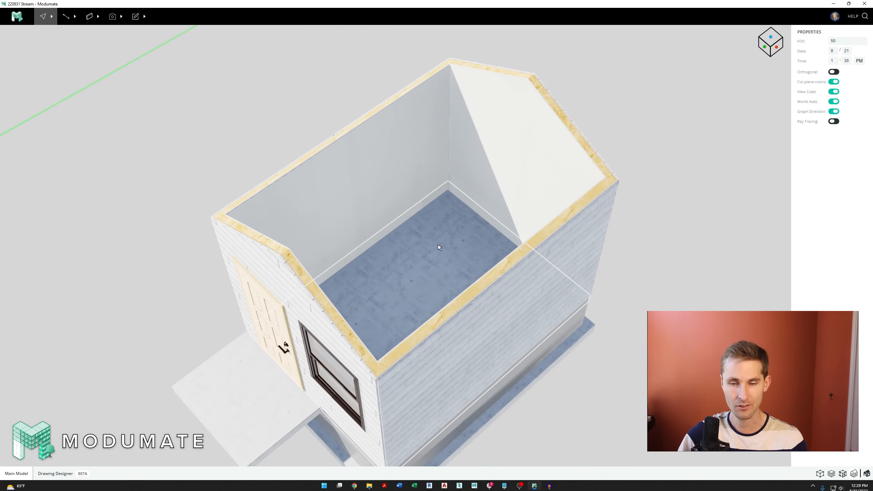
key(shift+f)
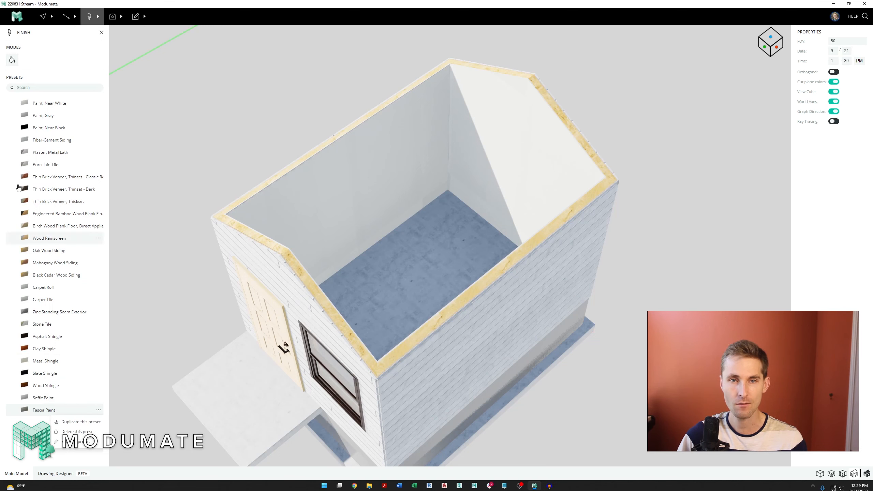
click(50, 107)
click(380, 216)
right_drag(380, 216, 275, 218)
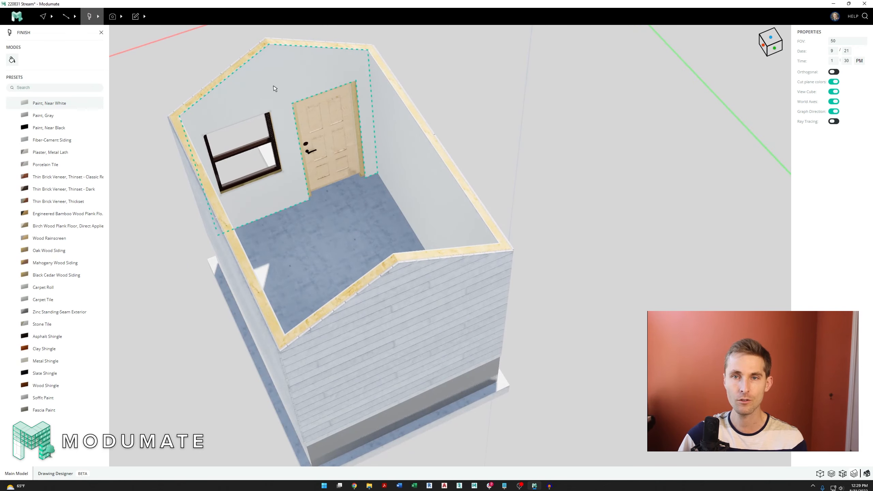
right_drag(274, 88, 447, 245)
click(305, 221)
mouse_move(317, 282)
right_down()
mouse_move(378, 279)
mouse_move(435, 253)
mouse_move(395, 282)
right_up()
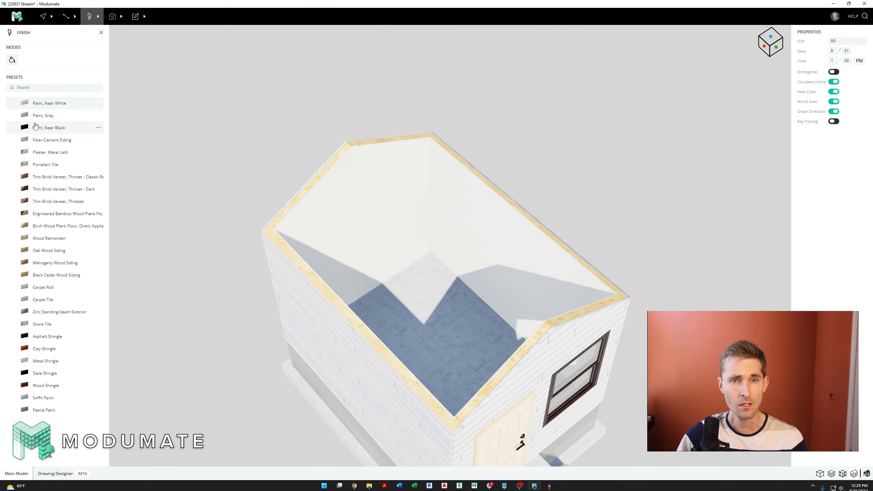
key(ctrl+s)
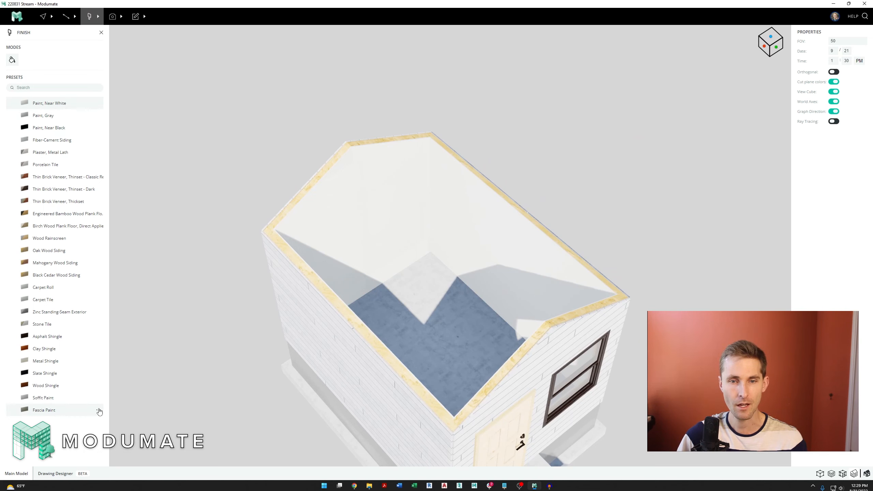
Duplicate the Fascia Paint finish preset together with its Fascia Paint Layer, and save the project
click(99, 411)
click(52, 429)
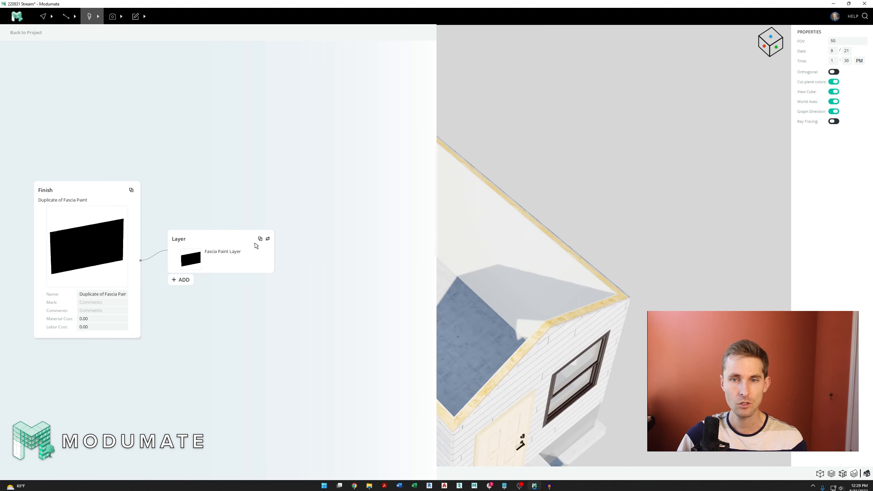
click(232, 256)
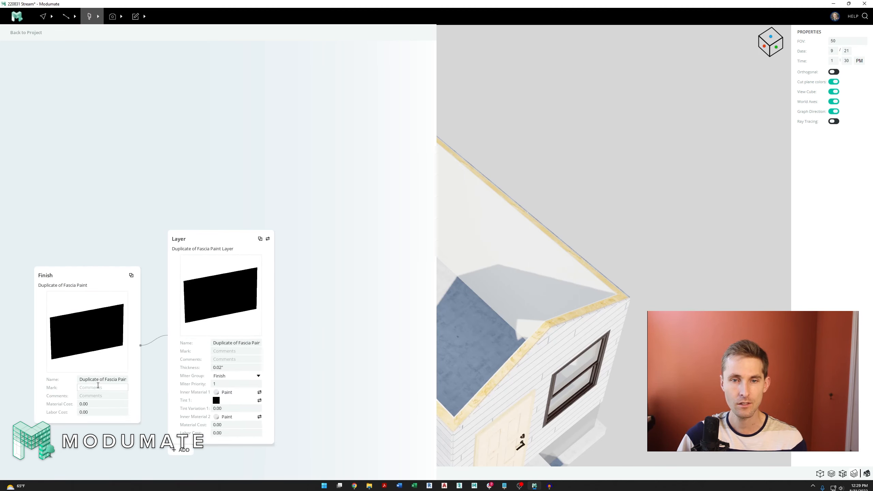
key(ctrl+s)
Rename the duplicated finish as Accent Paint and its layer as Accent Paint Layer
triple_click(105, 293)
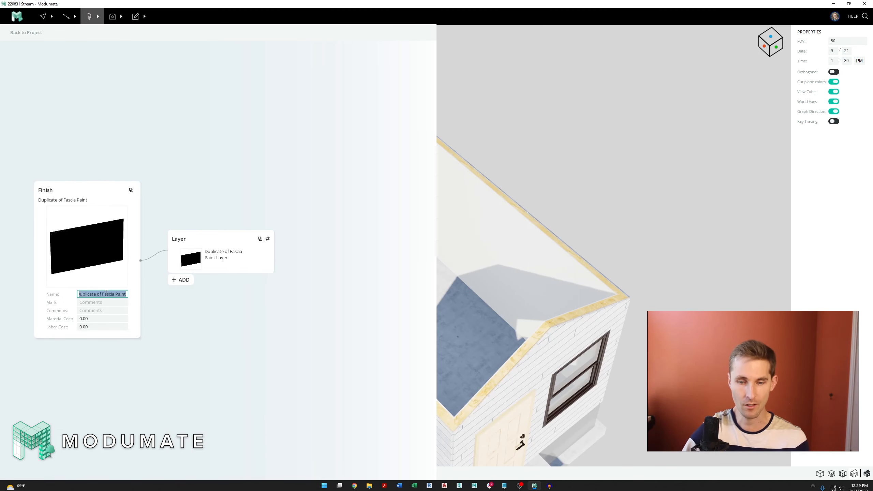
text(Acce)
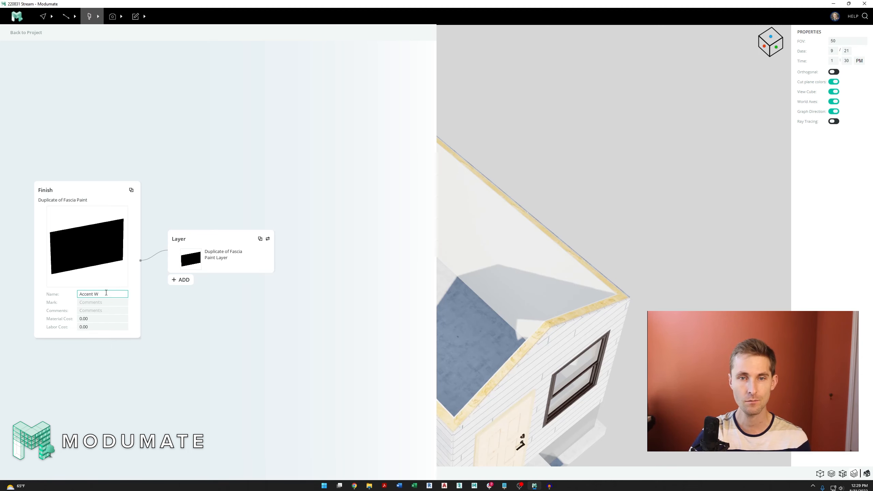
text(nt Paint)
key(Return)
click(238, 264)
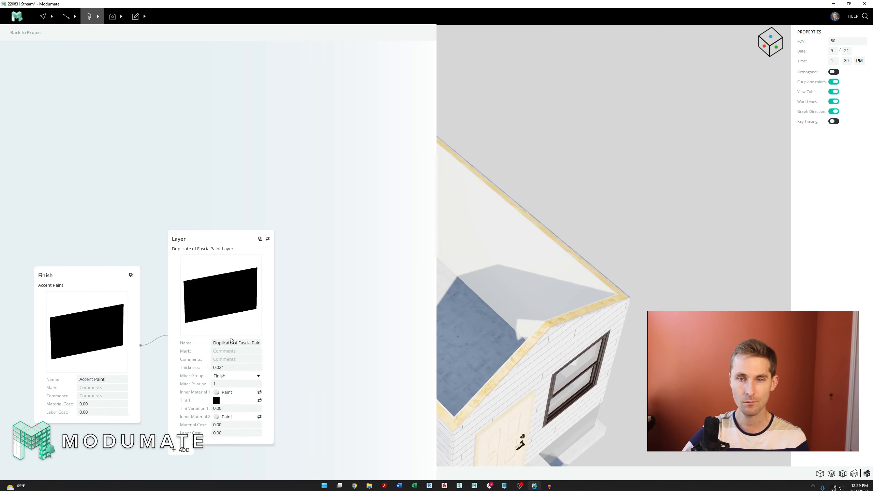
triple_click(236, 343)
text(Accent Paint Layer)
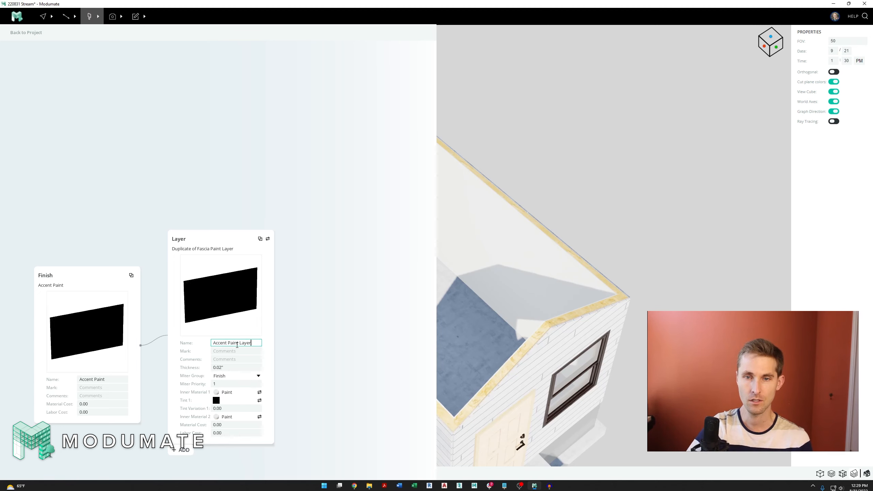
key(Return)
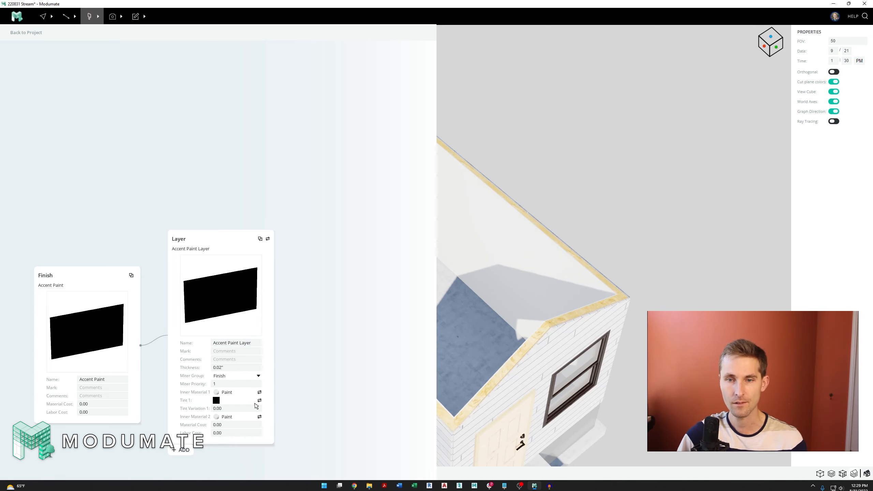
Set the Accent Paint Layer's tint to light blue 99C5E4
click(259, 401)
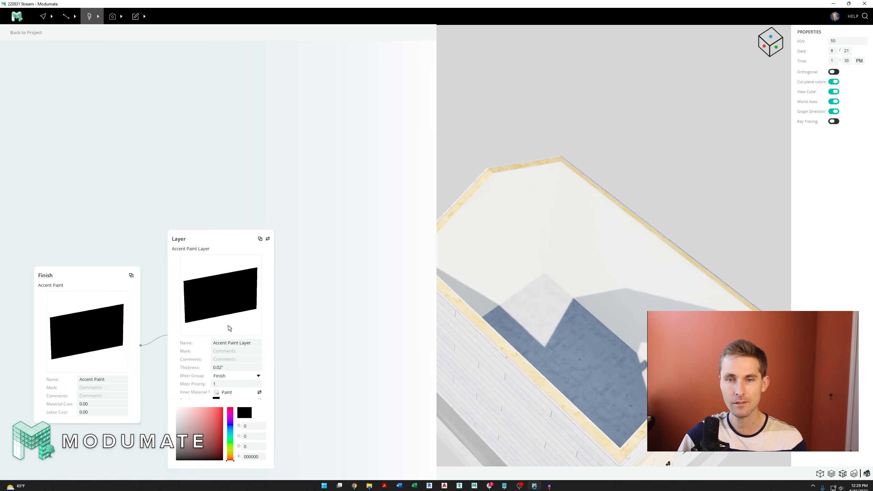
click(230, 431)
click(196, 420)
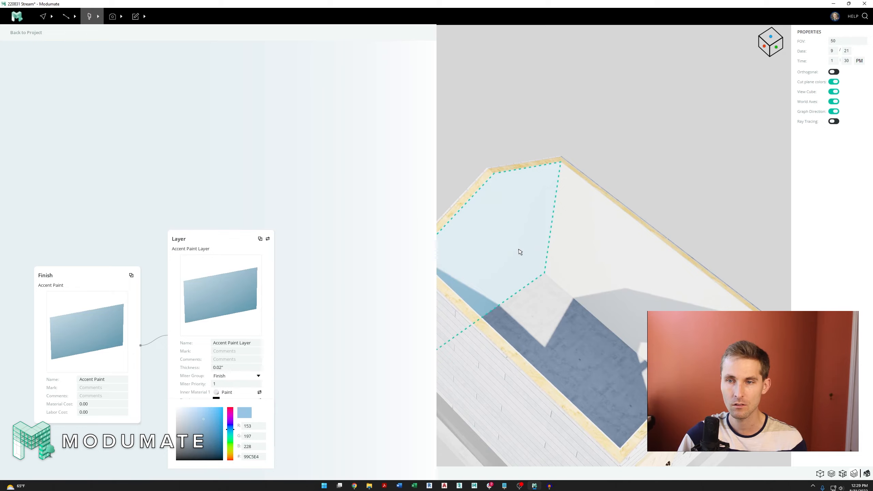
Apply the Accent Paint finish to the interior gable wall opposite the door and return to the project
mouse_move(548, 297)
right_down()
mouse_move(513, 288)
mouse_move(497, 237)
mouse_move(547, 226)
mouse_move(476, 128)
mouse_move(498, 135)
mouse_move(519, 256)
mouse_move(567, 289)
right_up()
scroll(531, 197, up, 2)
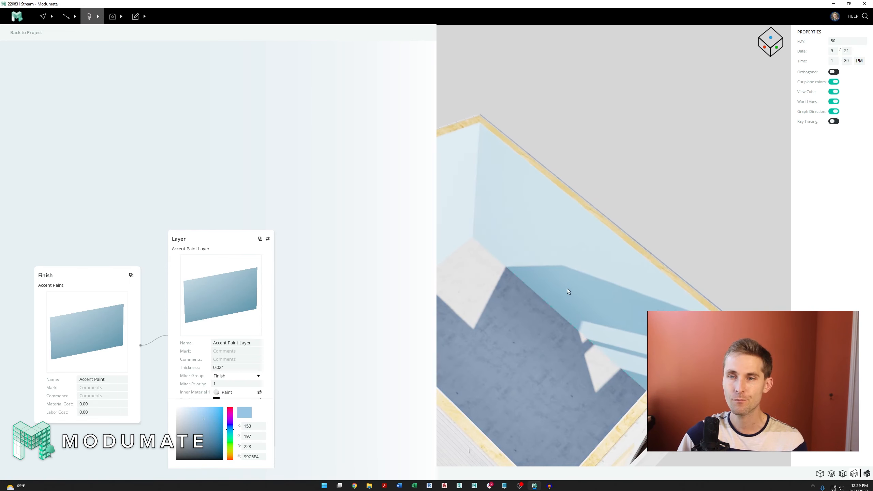
scroll(568, 292, down, 3)
click(26, 33)
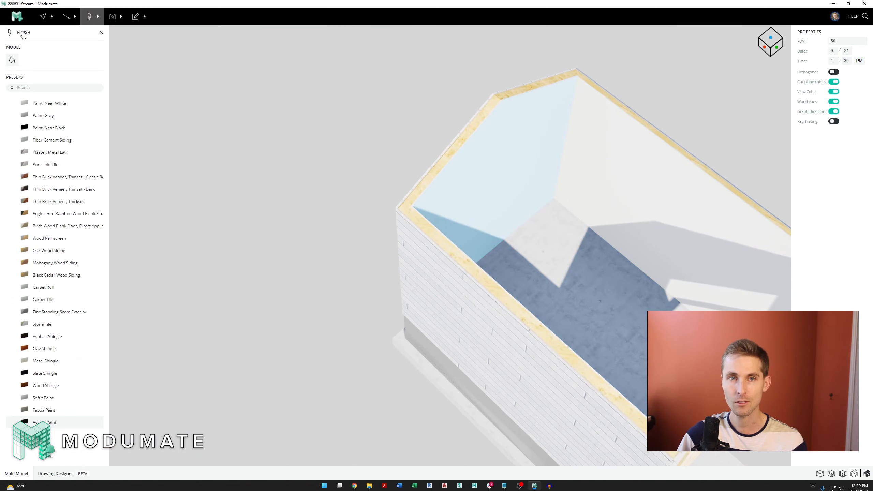
Apply the Engineered Bamboo Wood Plank Floor finish to the shed's floor and leave the Finish tool
click(48, 215)
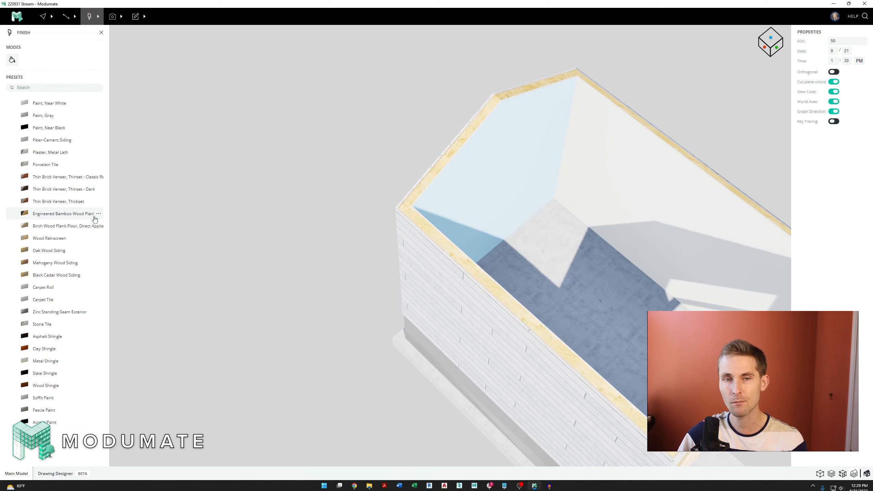
middle_drag(592, 303, 429, 239)
right_drag(428, 238, 436, 244)
middle_drag(436, 243, 463, 263)
scroll(279, 353, up, 5)
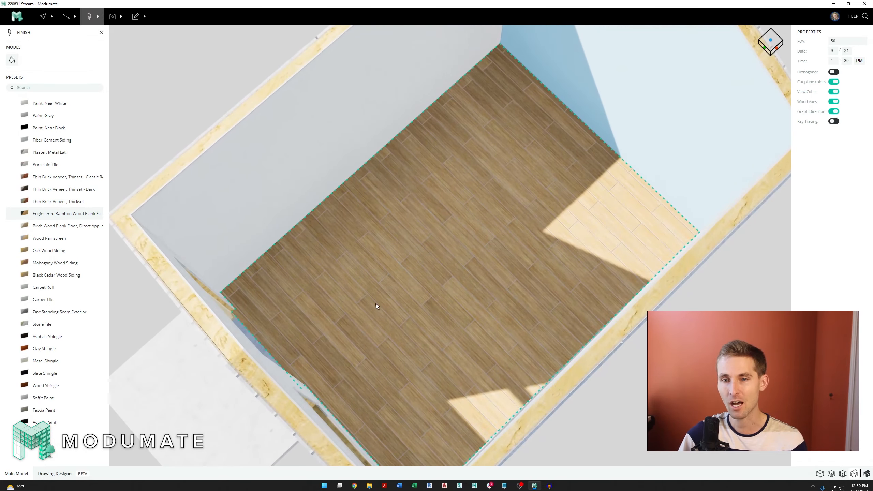
scroll(456, 279, down, 5)
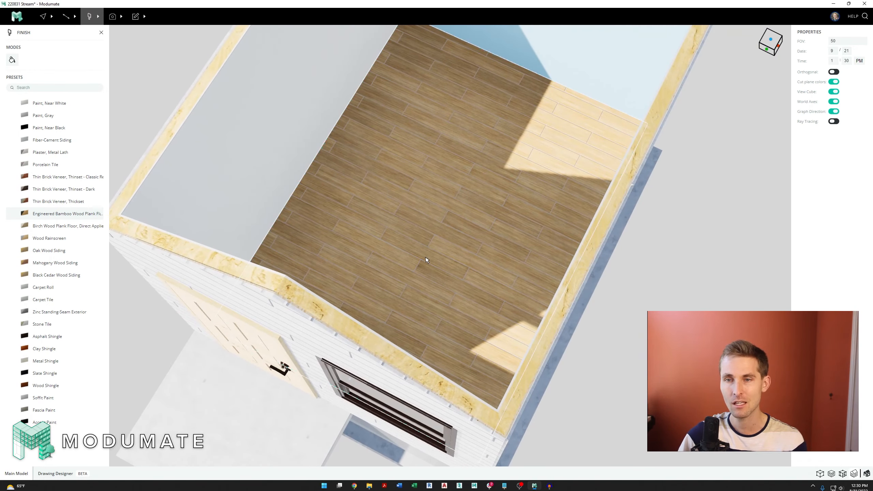
key(Escape)
Select the bamboo floor finish, open its preset for editing, and expand the 5x32in plank layer's 0.125in x 0in, Mortar gap
right_drag(413, 238, 450, 255)
scroll(450, 255, up, 10)
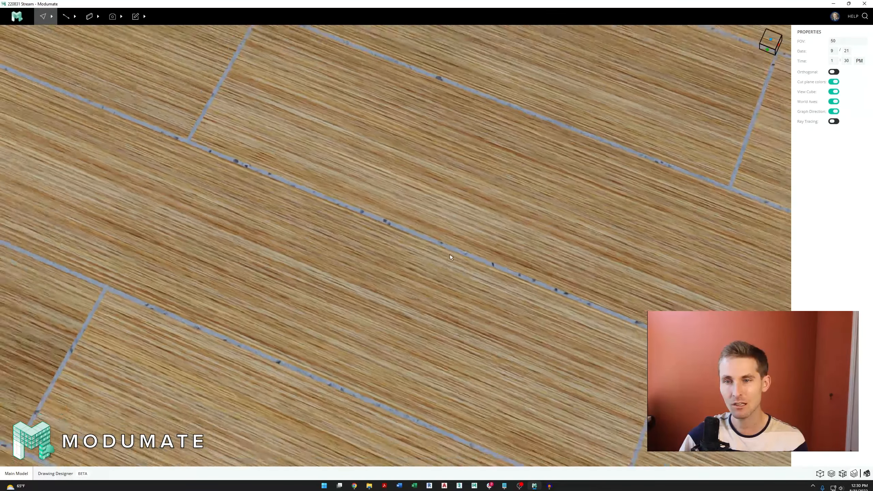
scroll(450, 257, down, 10)
click(453, 261)
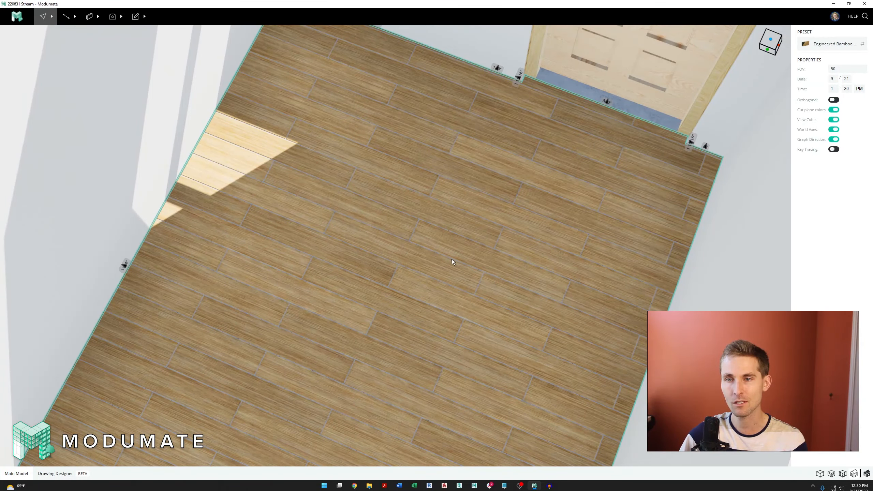
key(Escape)
click(461, 244)
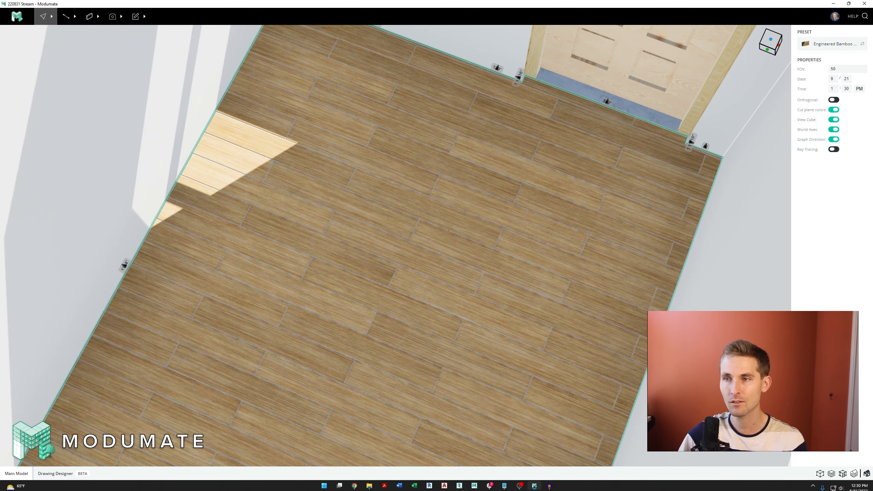
click(836, 46)
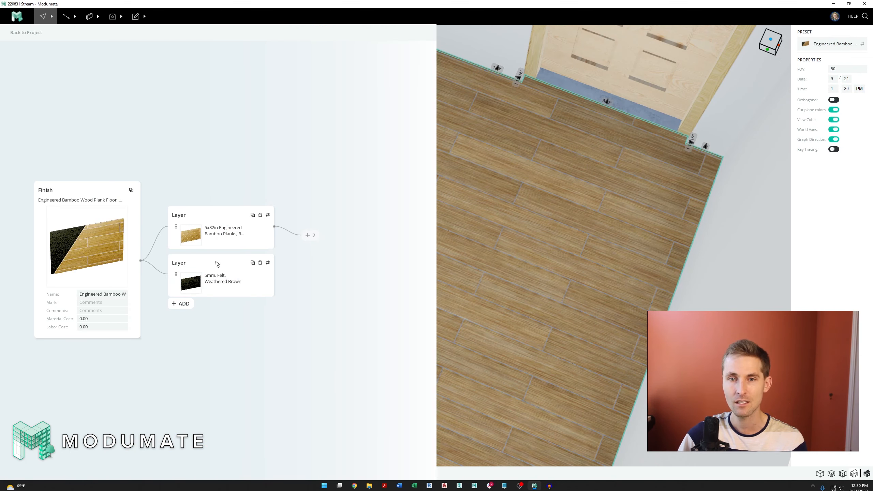
click(243, 239)
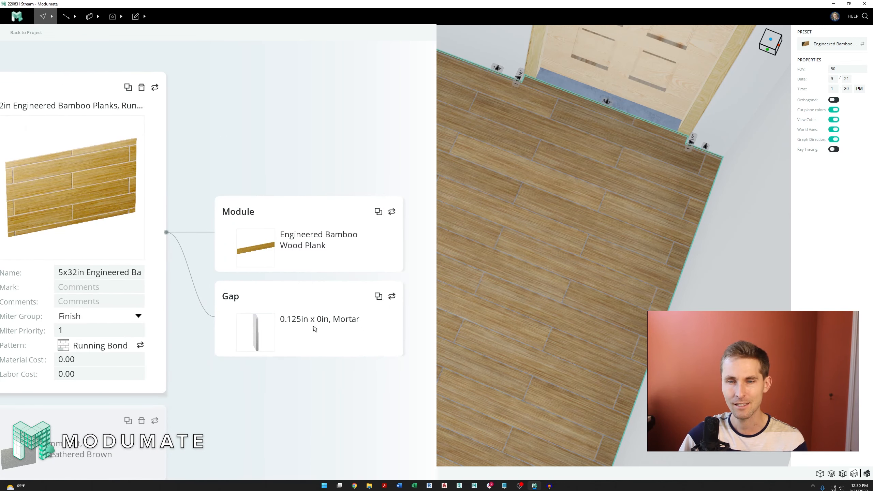
click(324, 329)
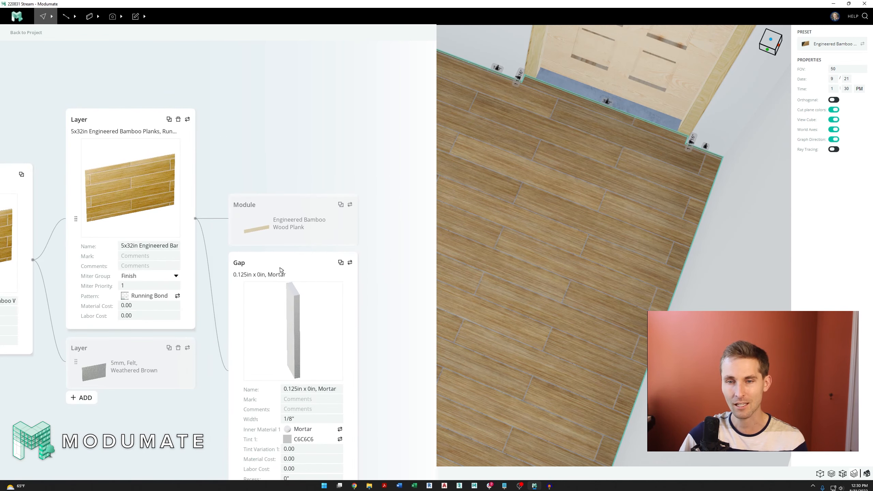
Set the floor's mortar gap tint to dark gray 484848 and return to the project
click(359, 348)
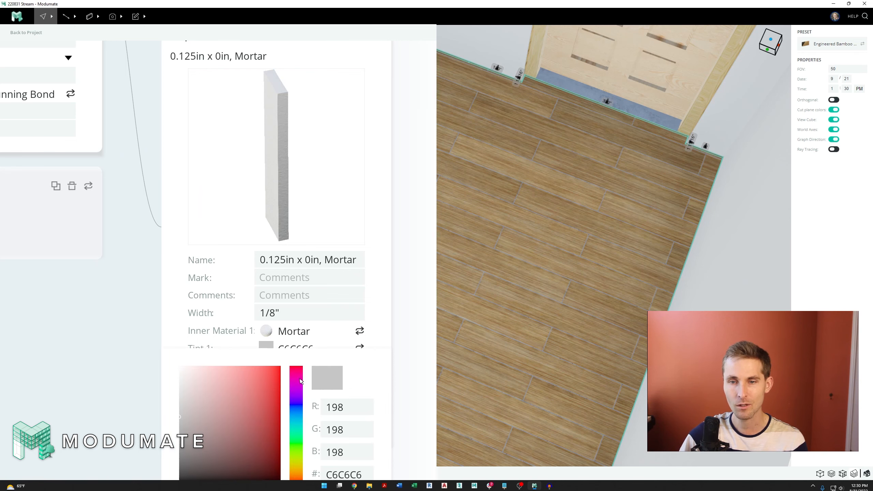
drag(182, 392, 173, 404)
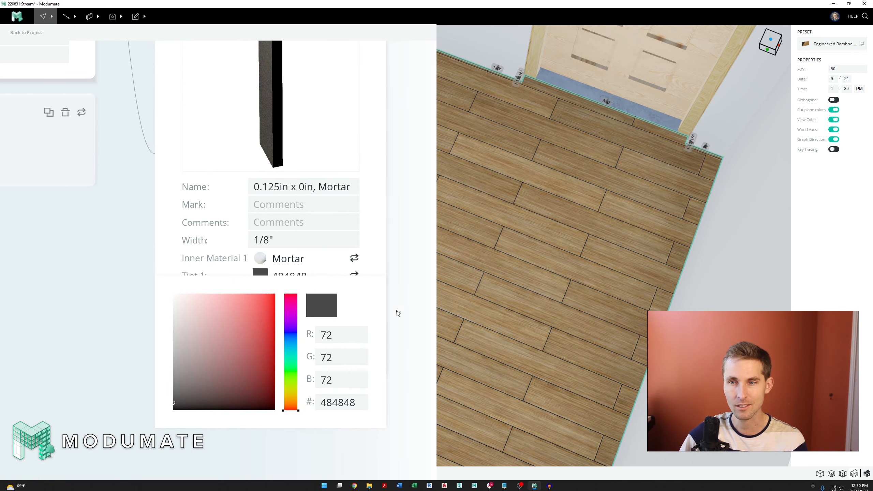
scroll(594, 308, down, 4)
scroll(513, 285, up, 4)
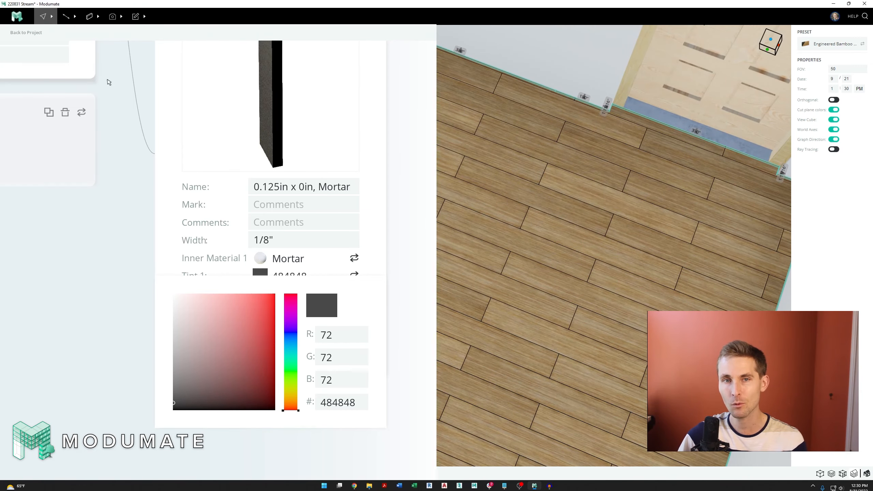
scroll(38, 67, down, 2)
click(20, 38)
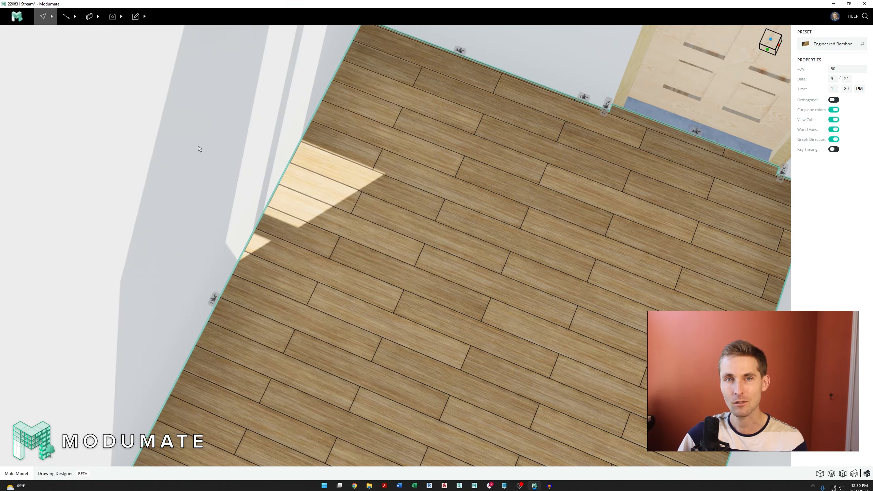
Open the shed floor's bamboo finish preset for editing and show the plank's properties within its 5x32in plank layer
scroll(332, 206, down, 3)
scroll(464, 267, up, 4)
scroll(463, 267, down, 3)
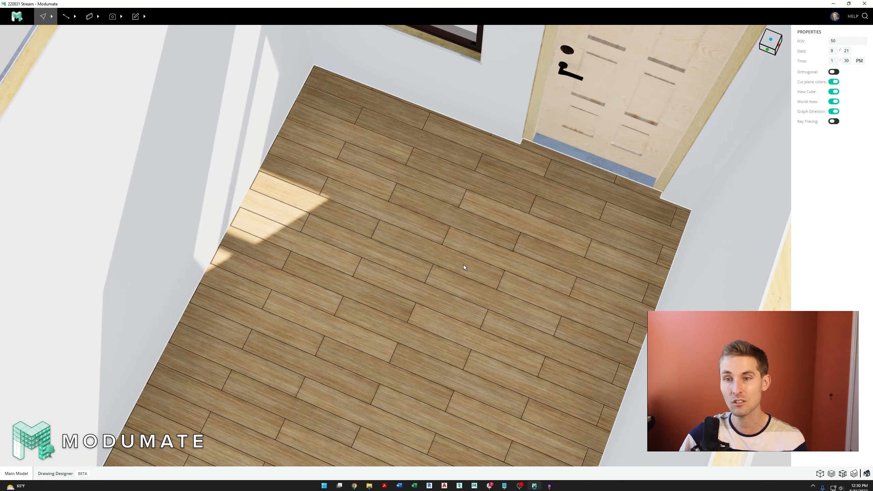
scroll(471, 267, up, 3)
click(826, 48)
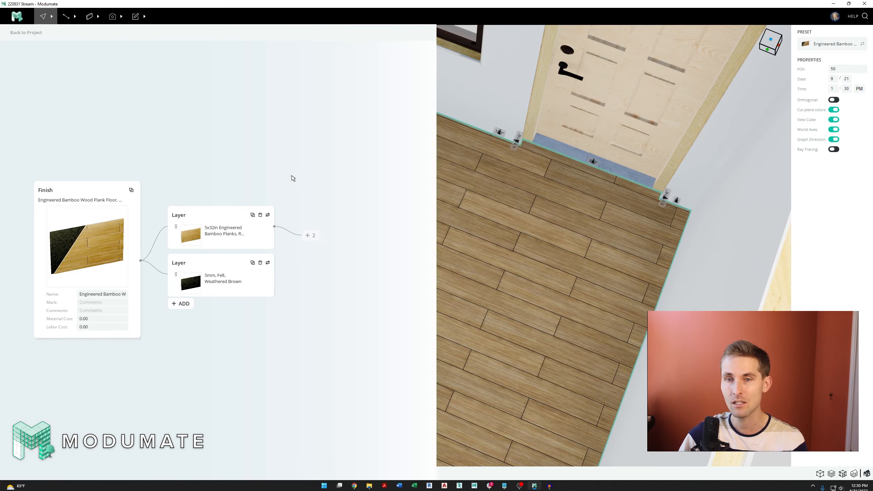
click(226, 238)
click(329, 300)
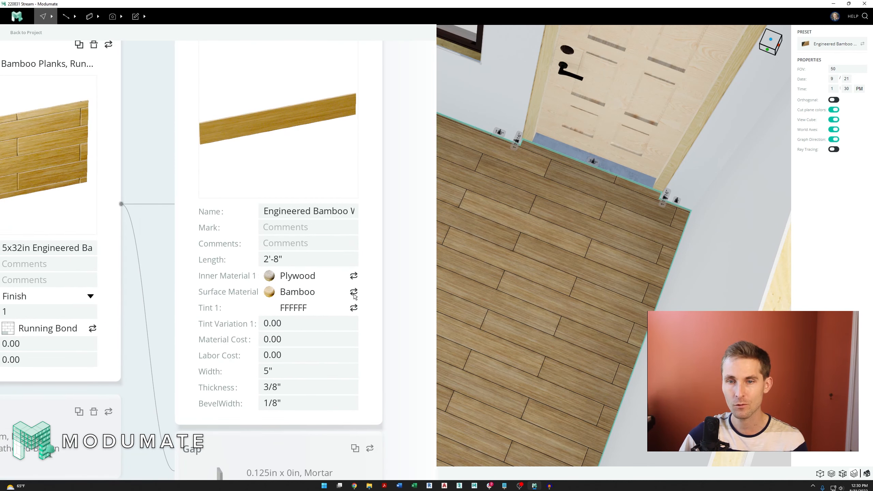
Swap the floor plank's surface material to Travertine 1 and check it on the shed's floor
click(353, 291)
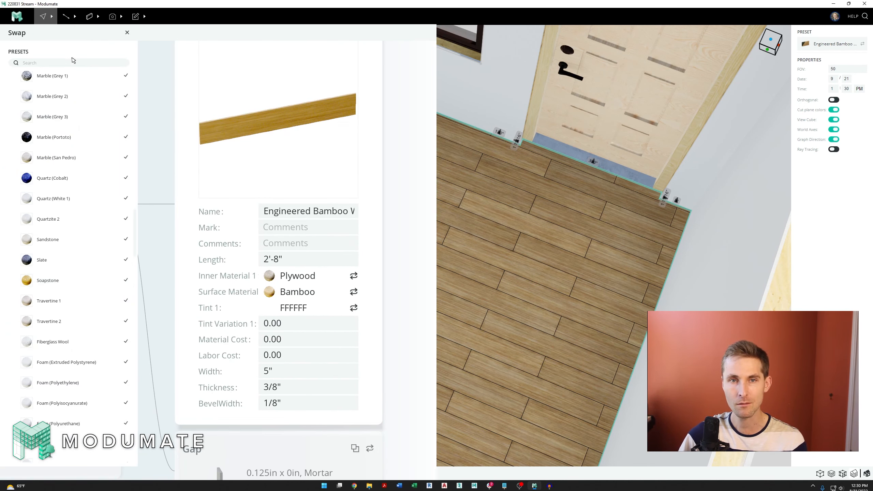
click(127, 302)
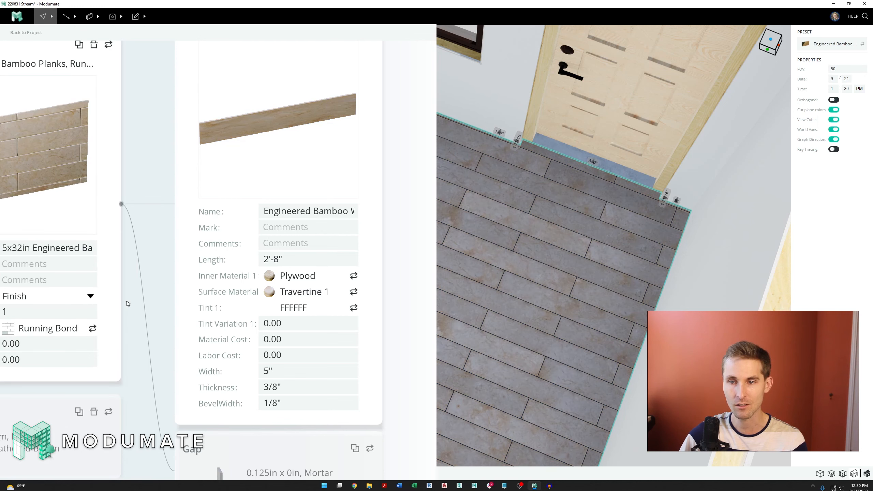
middle_drag(470, 305, 479, 308)
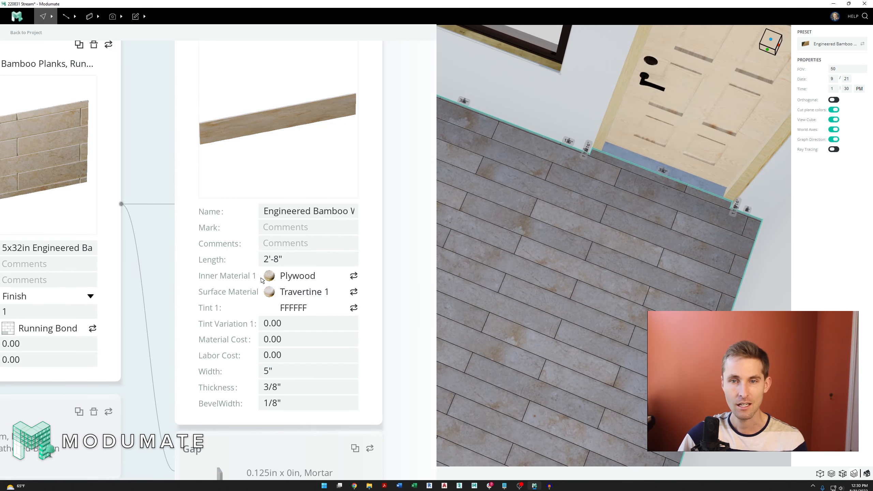
Swap the floor plank's surface material to Ipe and inspect the floor from several angles
click(354, 291)
scroll(73, 273, down, 10)
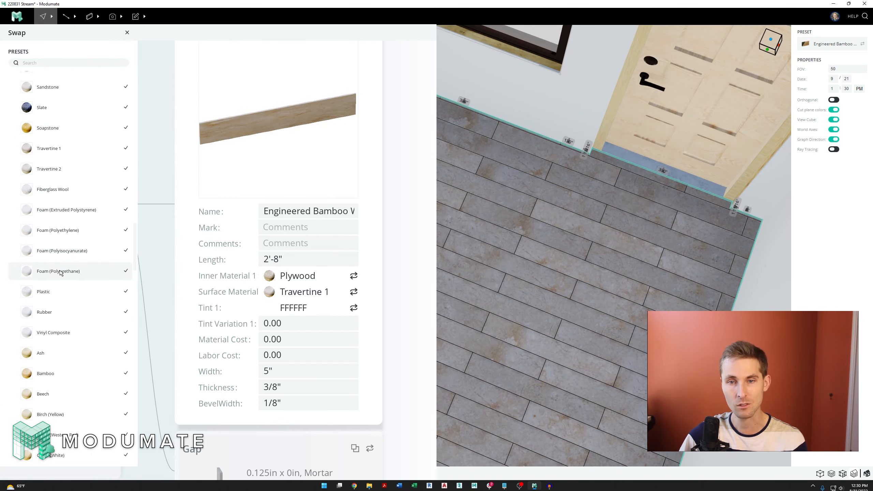
scroll(107, 304, down, 5)
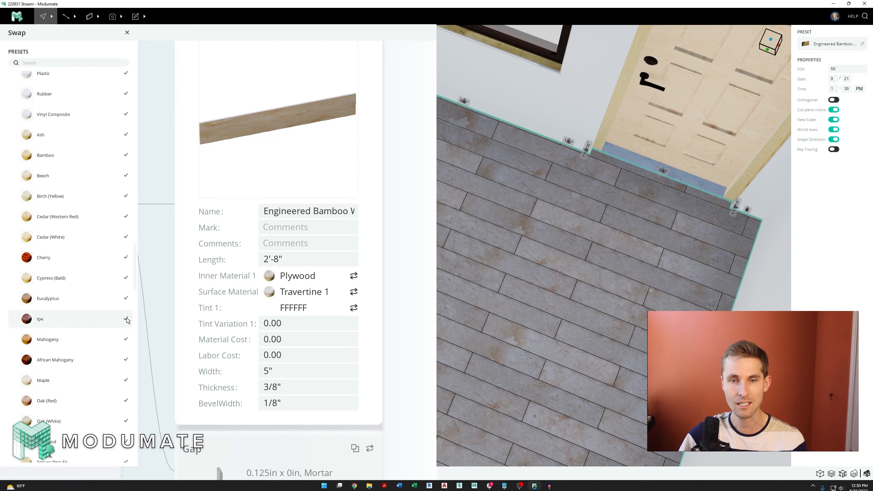
click(127, 320)
scroll(603, 393, down, 5)
scroll(603, 393, up, 3)
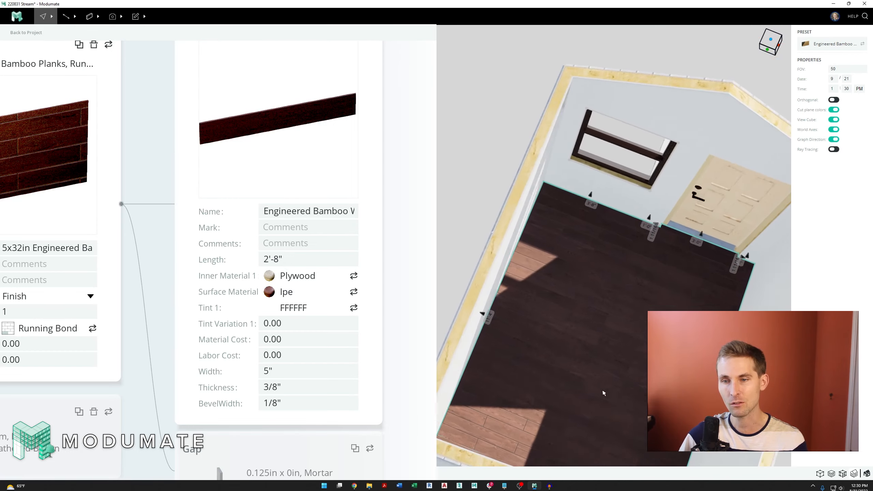
right_drag(604, 393, 454, 299)
middle_drag(495, 280, 619, 239)
scroll(674, 151, up, 3)
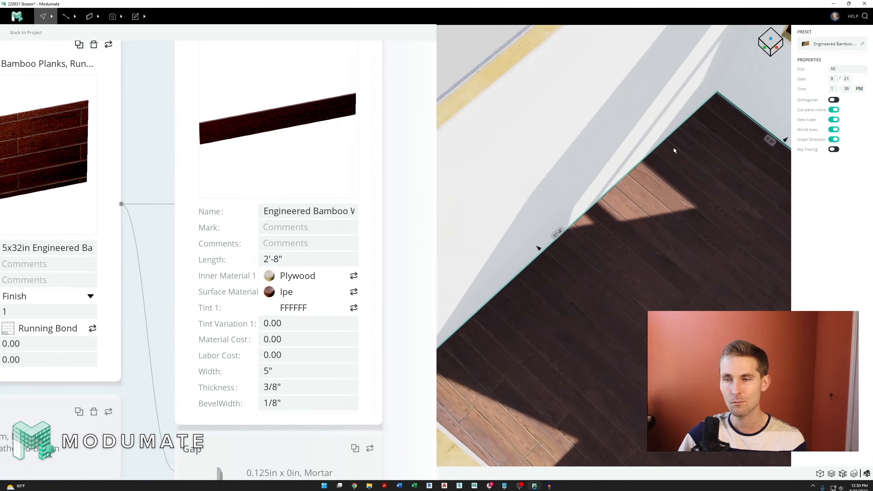
scroll(674, 151, down, 5)
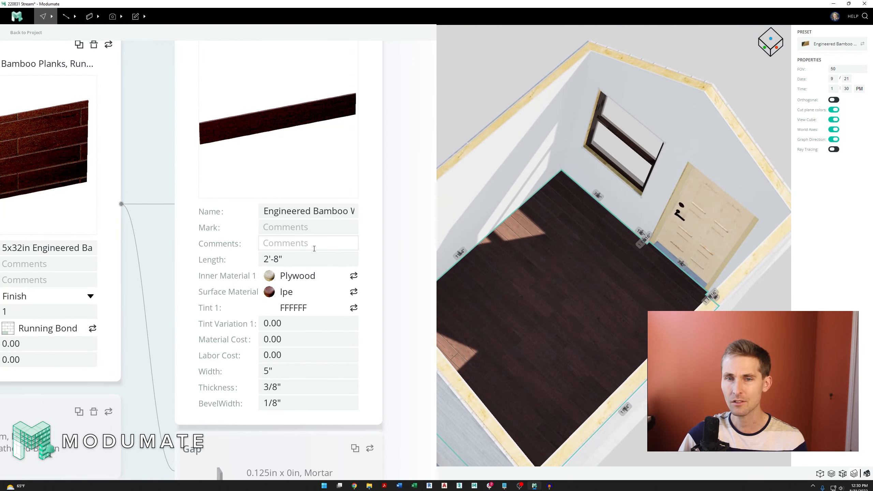
Swap the floor plank's surface material back to Bamboo, return to the project and deselect the floor
click(354, 292)
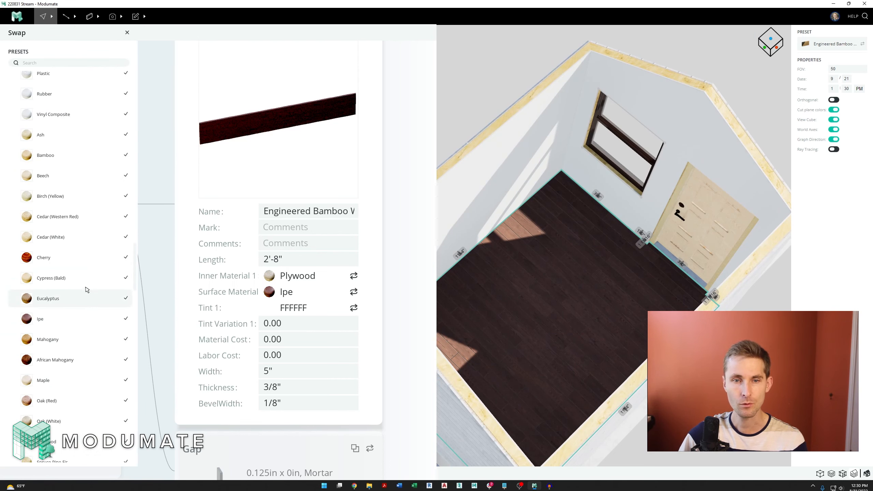
click(127, 157)
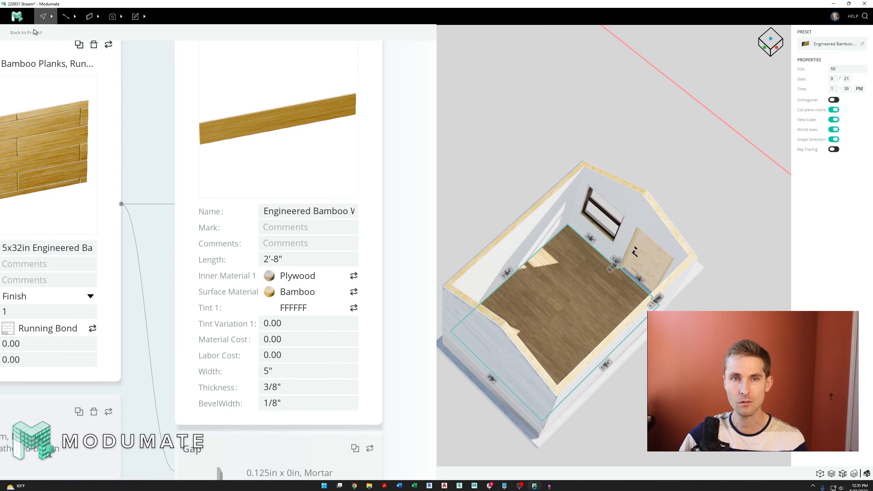
click(26, 32)
key(Escape)
middle_drag(537, 297, 447, 255)
mouse_move(447, 254)
right_down()
mouse_move(434, 248)
mouse_move(405, 169)
mouse_move(437, 247)
right_up()
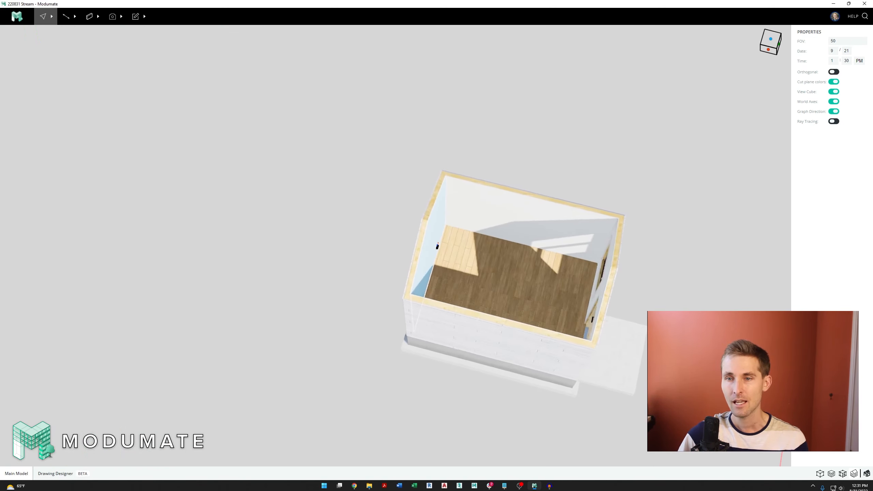
Select the paneled swing door at the edge of the bamboo floor and set its offset to Negative
scroll(549, 271, up, 4)
scroll(528, 298, down, 5)
scroll(522, 294, up, 10)
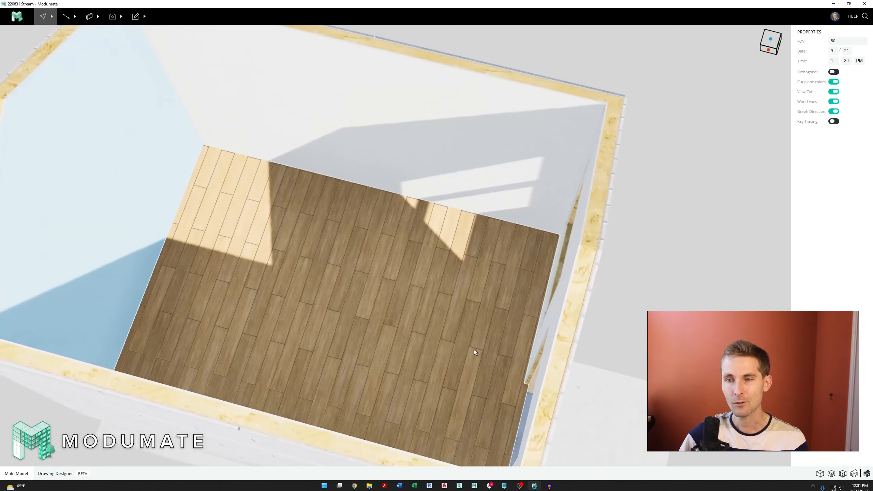
scroll(519, 291, up, 3)
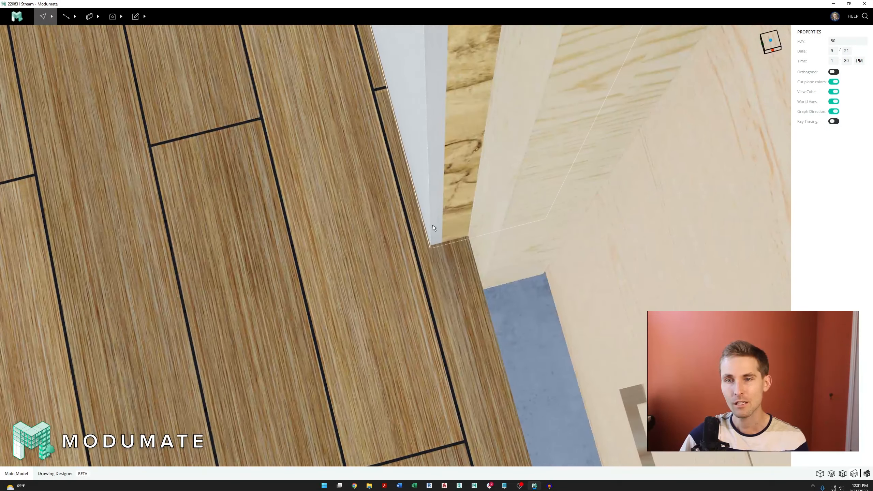
scroll(481, 255, down, 3)
click(475, 247)
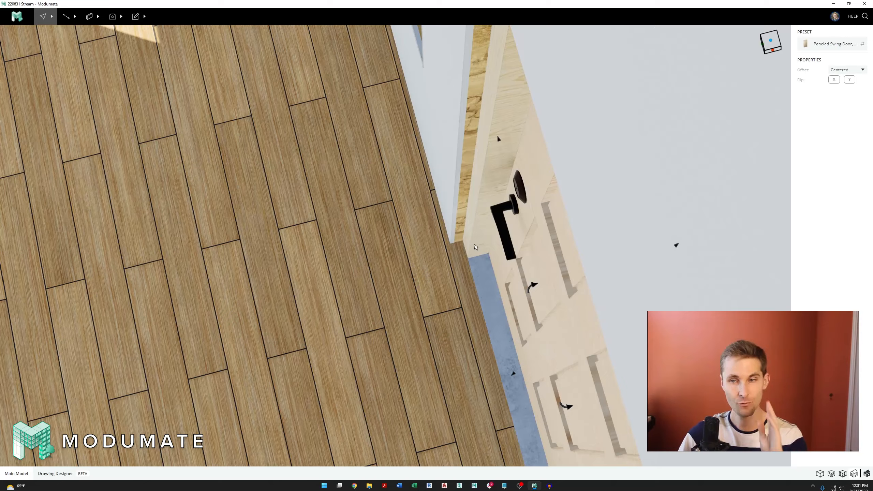
scroll(480, 202, down, 4)
scroll(467, 193, up, 2)
scroll(437, 234, up, 2)
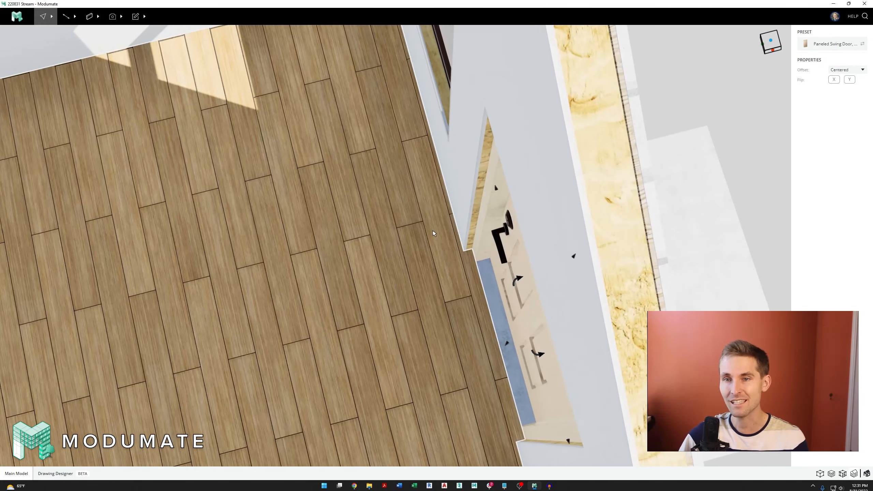
right_drag(471, 280, 450, 246)
key(Left)
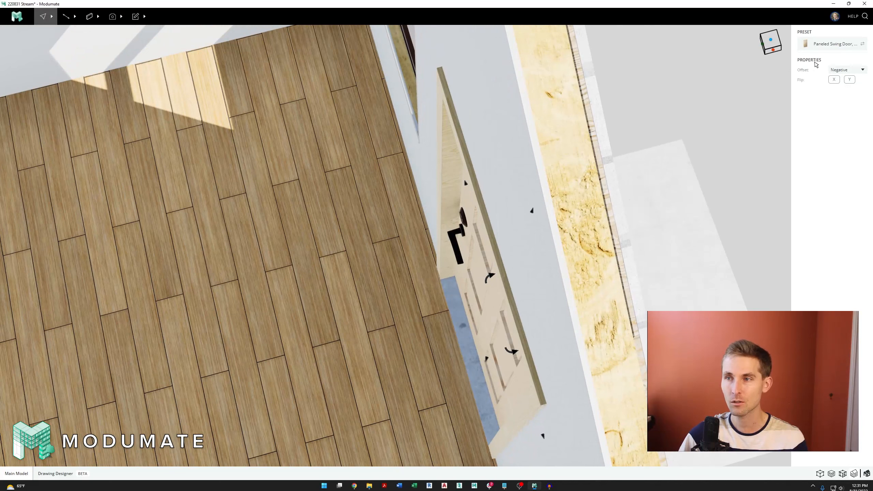
Set the paneled swing door's offset to Custom with a value of -1.75"
click(847, 70)
click(839, 113)
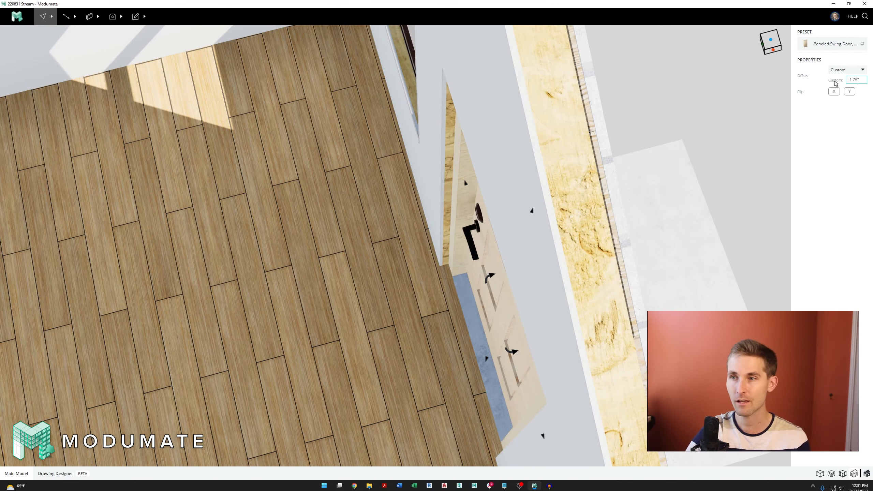
key(Return)
Give the hung window beside the door a custom offset of 1.75" toward the shed's interior and deselect it
right_drag(414, 203, 432, 246)
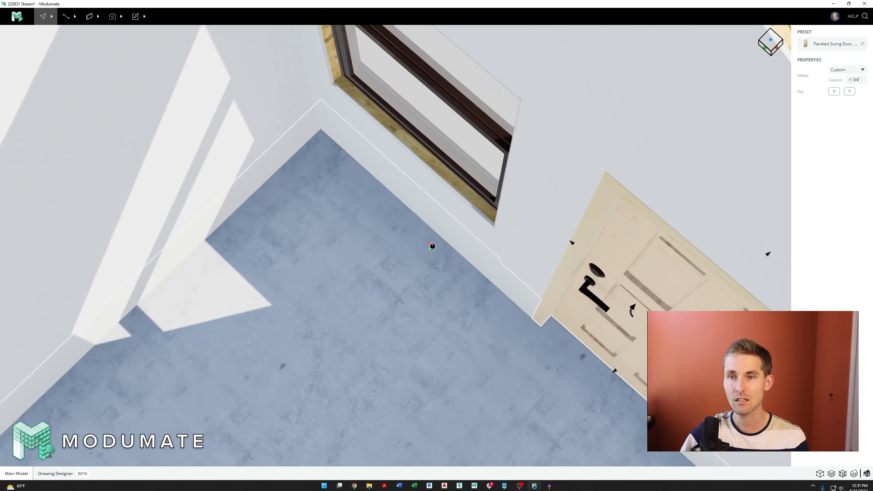
click(457, 155)
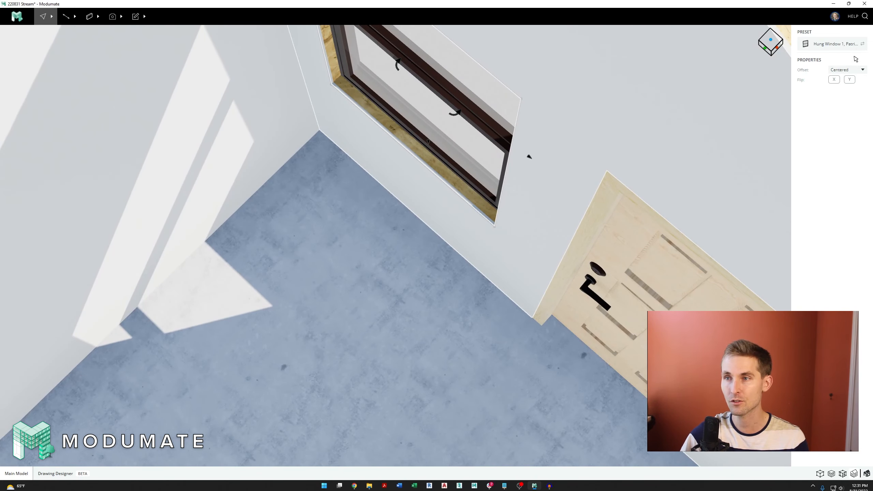
click(860, 71)
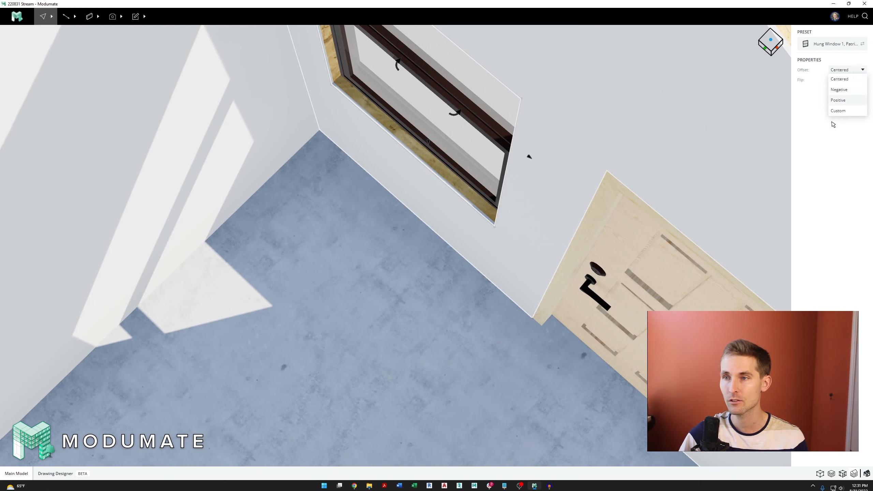
click(838, 112)
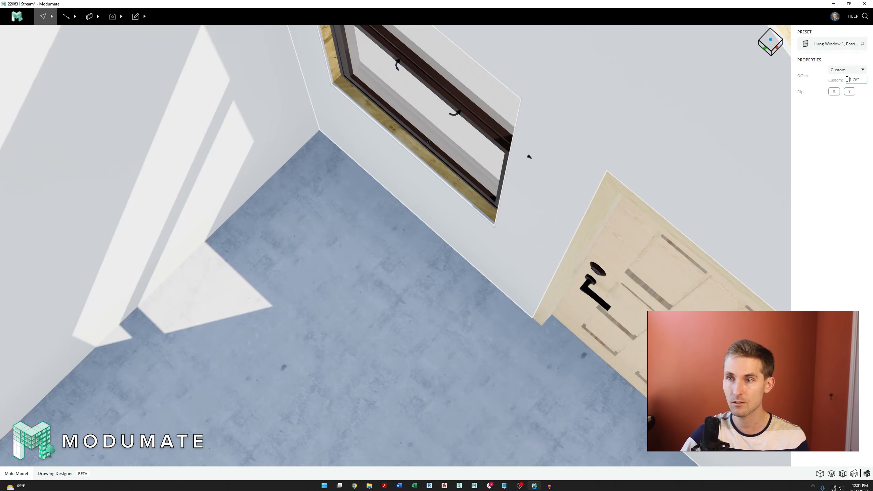
key(Return)
right_drag(496, 255, 393, 238)
key(Escape)
middle_drag(299, 223, 424, 249)
mouse_move(424, 249)
right_down()
mouse_move(464, 253)
mouse_move(426, 246)
right_up()
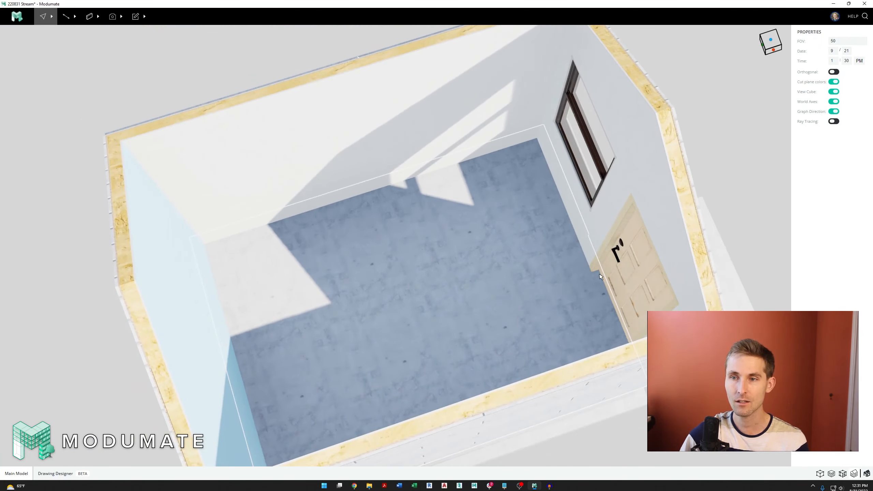
Select the paneled swing door and examine how it meets the floor edge at its threshold
scroll(616, 280, up, 5)
click(622, 279)
scroll(622, 278, down, 5)
key(1)
key(4)
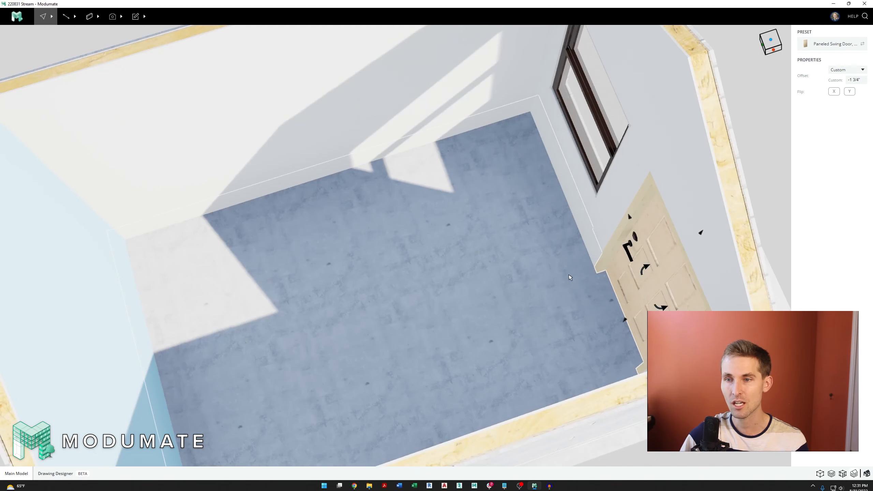
scroll(567, 275, down, 4)
right_drag(477, 243, 461, 249)
scroll(461, 250, up, 3)
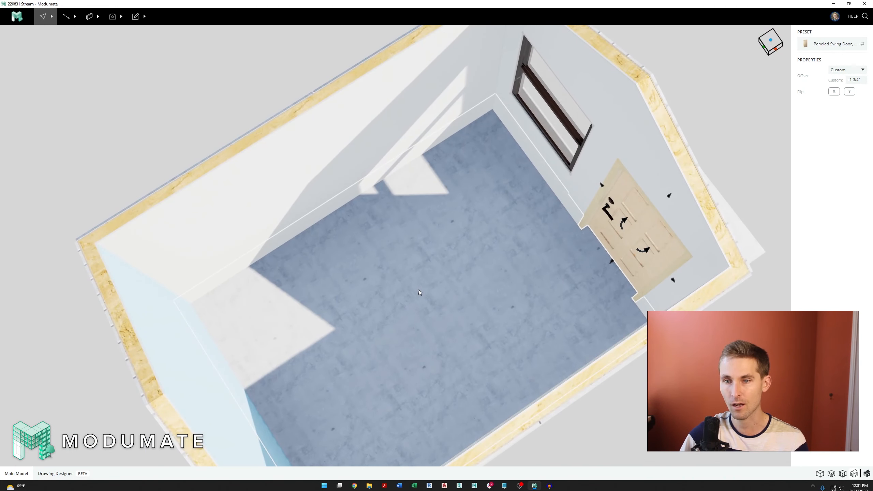
click(719, 108)
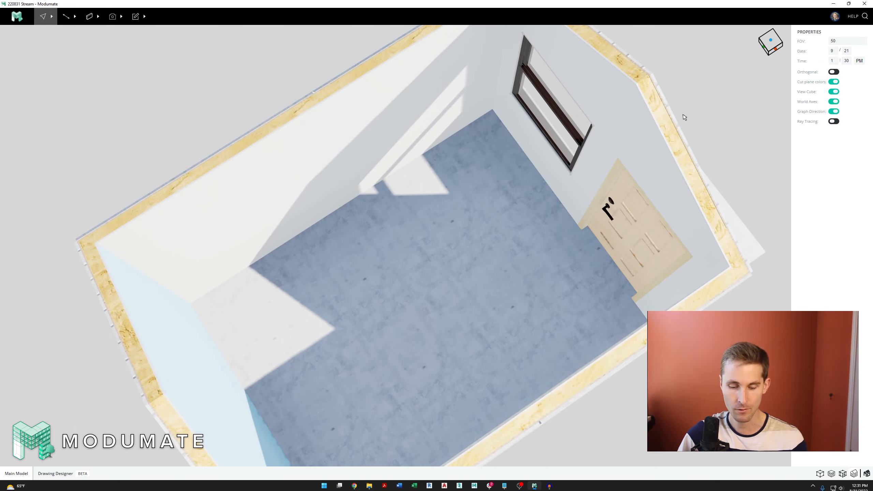
Apply the Engineered Bamboo Wood Plank floor finish to the room's floor
key(shift+f)
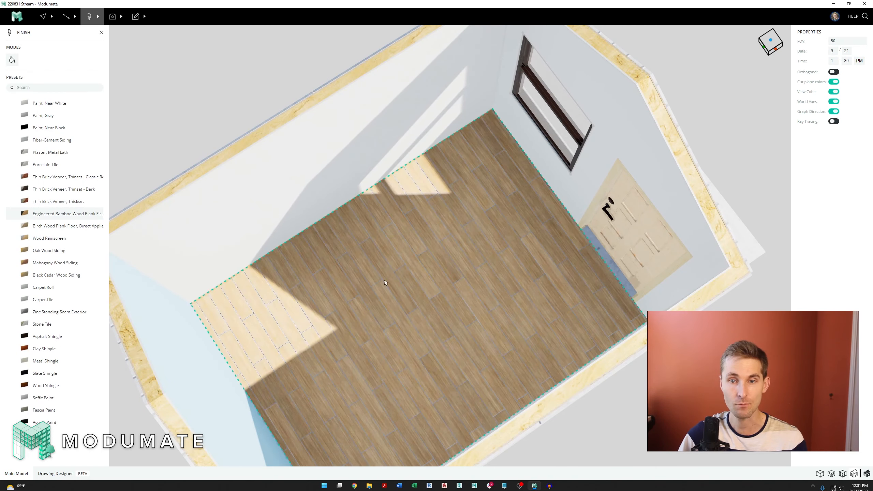
click(542, 237)
key(Escape)
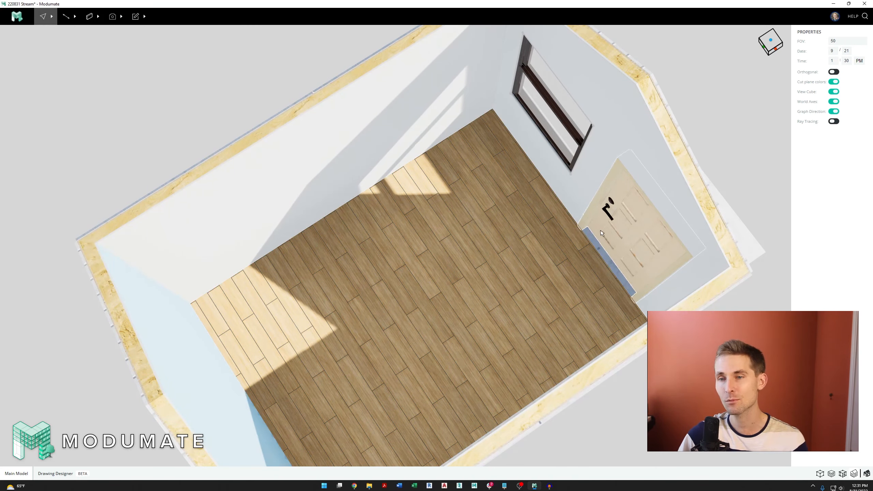
Examine the wood plank floor close up around the door threshold
scroll(537, 243, up, 4)
scroll(525, 251, down, 6)
scroll(520, 253, up, 4)
right_drag(488, 255, 417, 212)
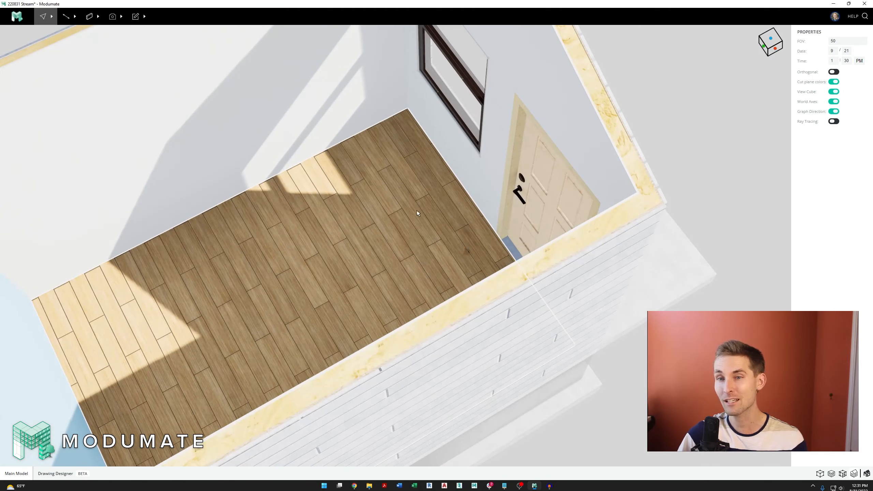
middle_drag(417, 212, 492, 261)
scroll(502, 259, down, 4)
scroll(577, 275, up, 3)
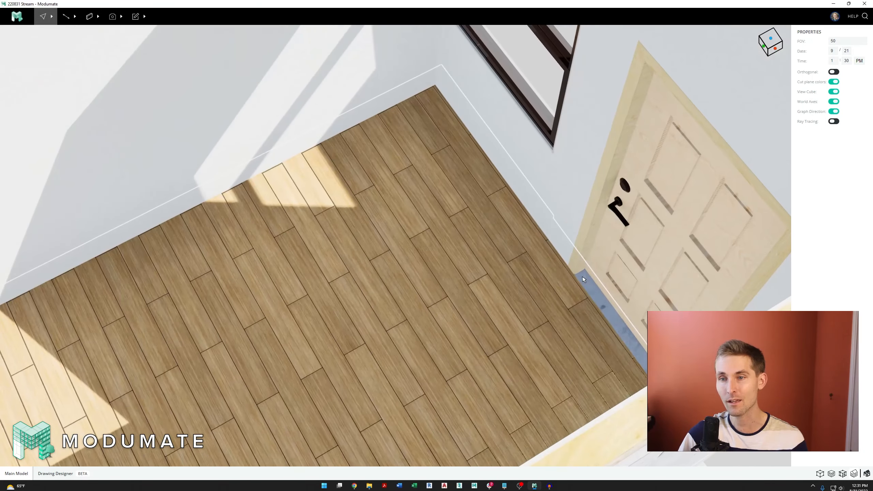
scroll(470, 266, up, 2)
scroll(437, 286, down, 3)
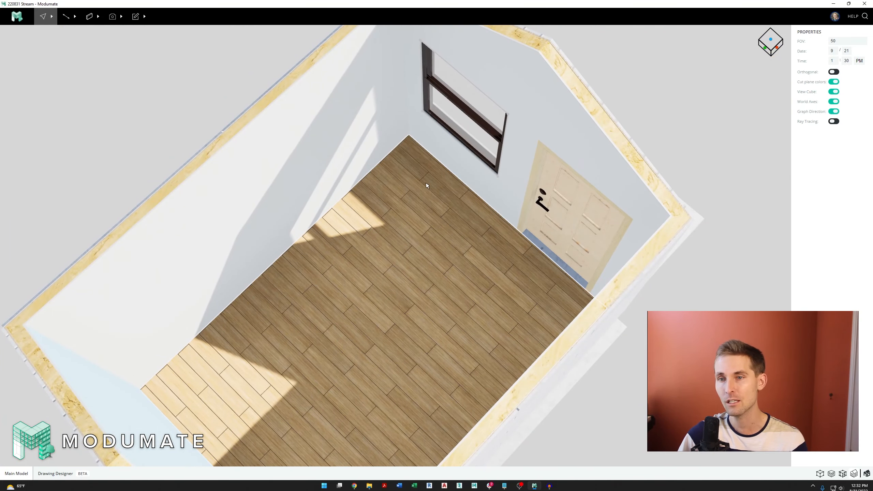
Look over the whole room from above, checking the floor, walls, window and door from several angles
scroll(461, 253, down, 3)
right_drag(435, 256, 388, 254)
middle_drag(435, 255, 463, 251)
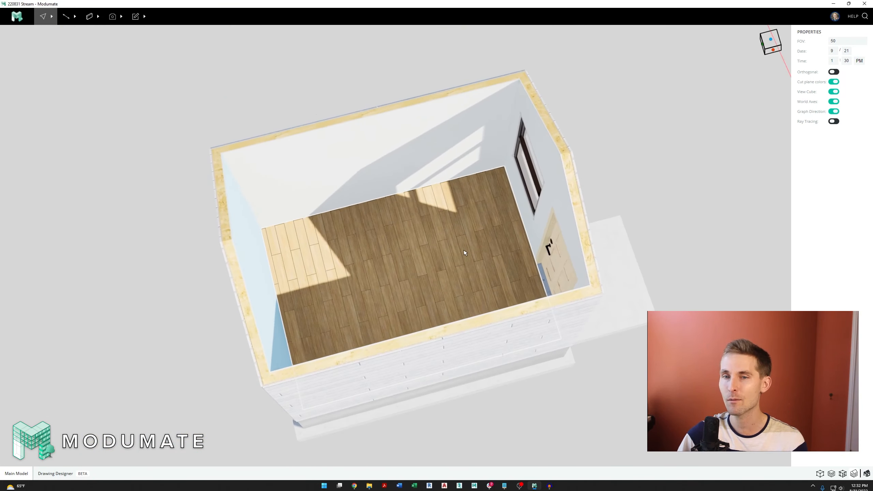
right_drag(463, 251, 476, 253)
scroll(463, 253, up, 2)
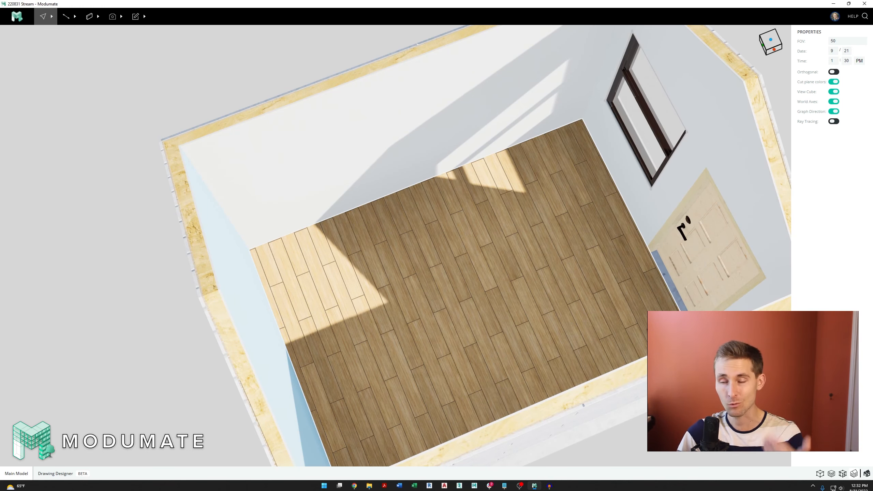
scroll(493, 298, down, 5)
scroll(580, 275, up, 5)
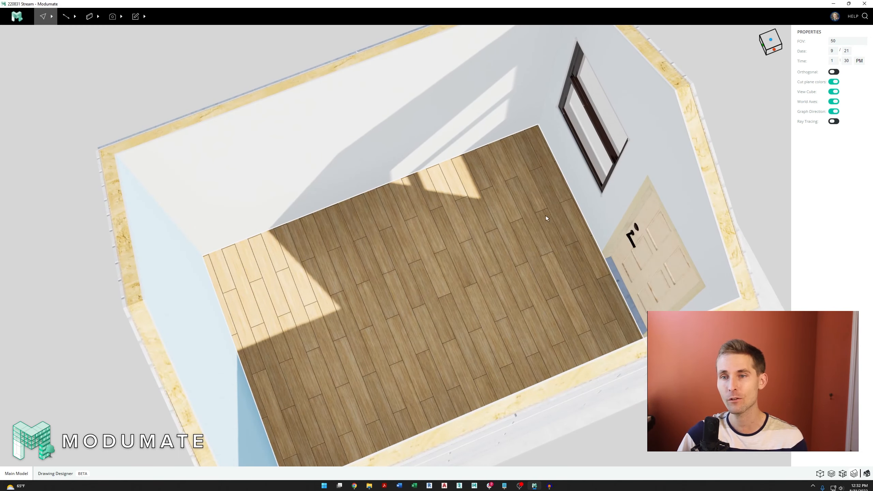
scroll(416, 254, down, 5)
scroll(577, 190, up, 5)
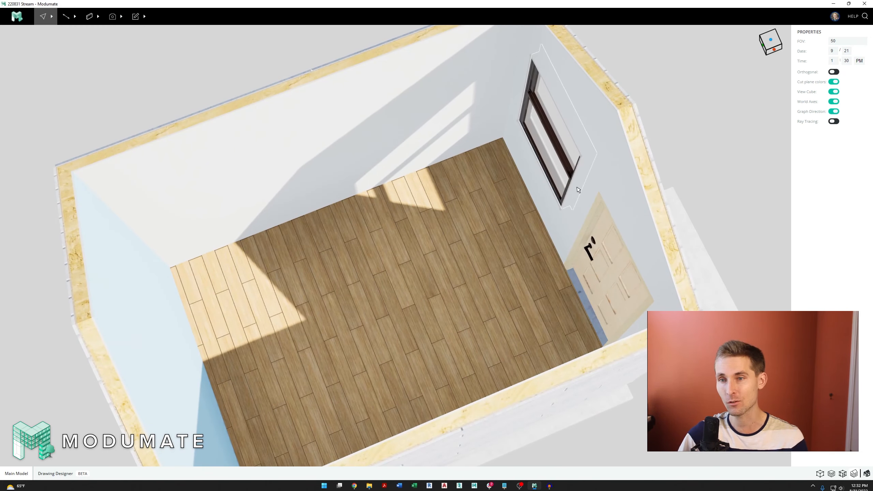
scroll(370, 247, down, 3)
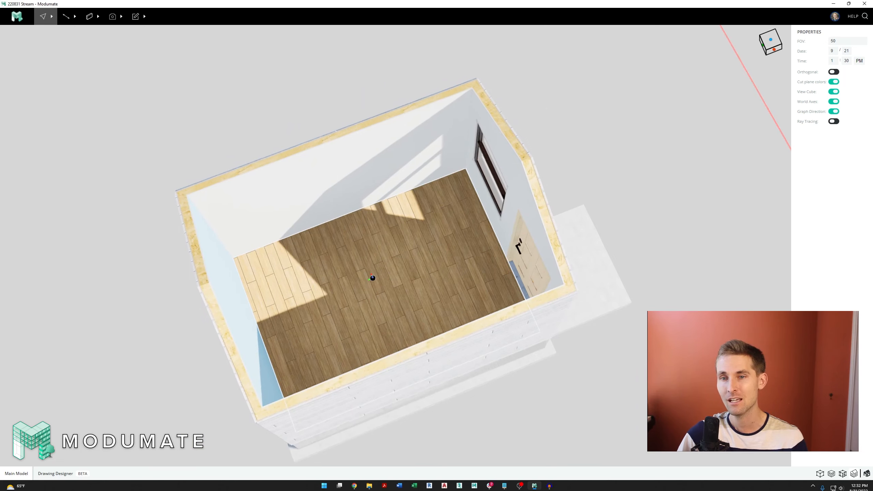
scroll(373, 279, down, 2)
scroll(399, 236, up, 3)
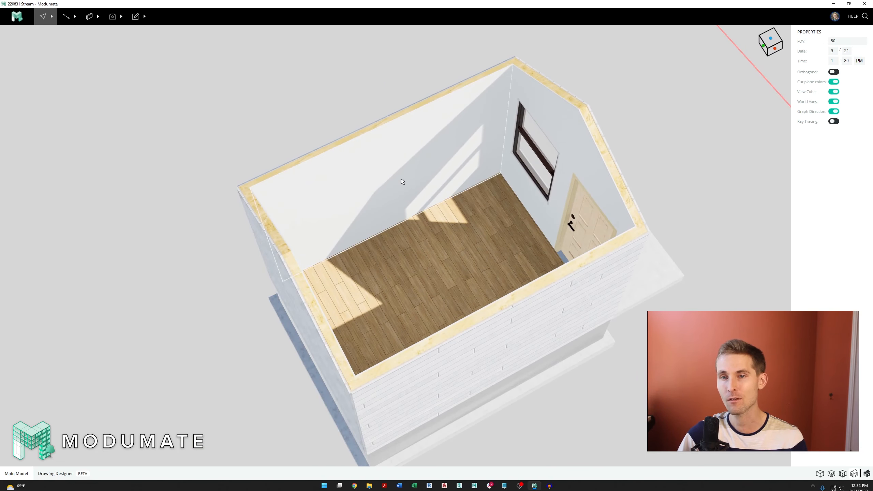
right_drag(441, 270, 448, 224)
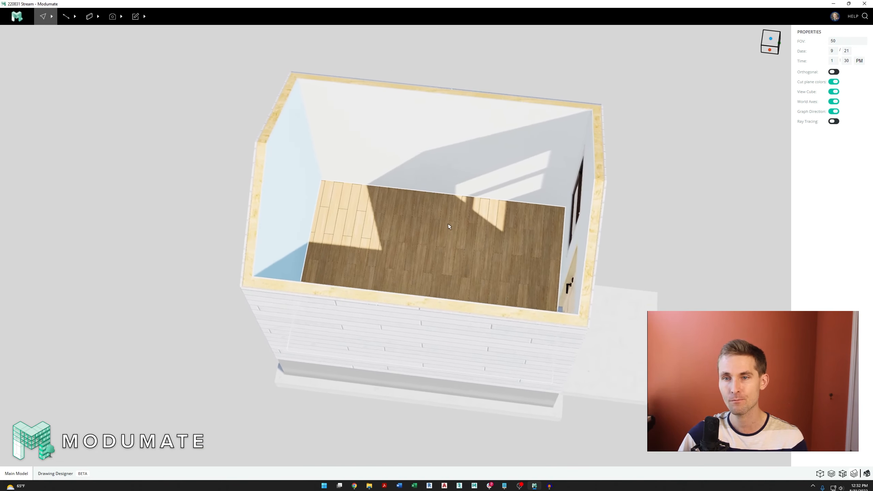
middle_drag(448, 225, 456, 274)
right_drag(456, 274, 534, 305)
scroll(535, 308, up, 2)
scroll(569, 302, down, 3)
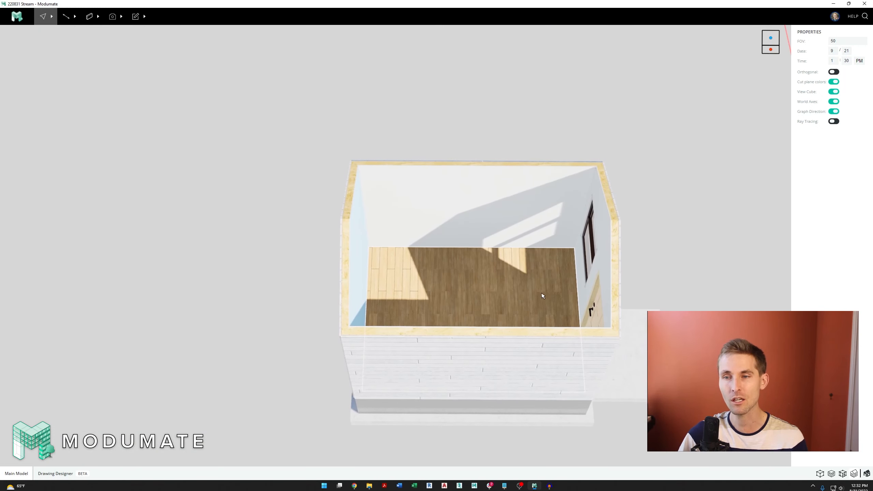
scroll(512, 300, up, 2)
right_drag(471, 269, 460, 262)
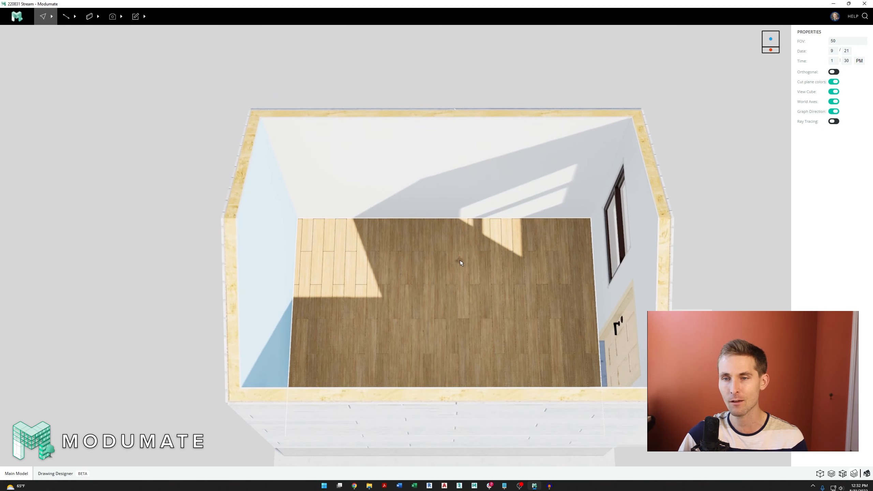
scroll(434, 242, up, 2)
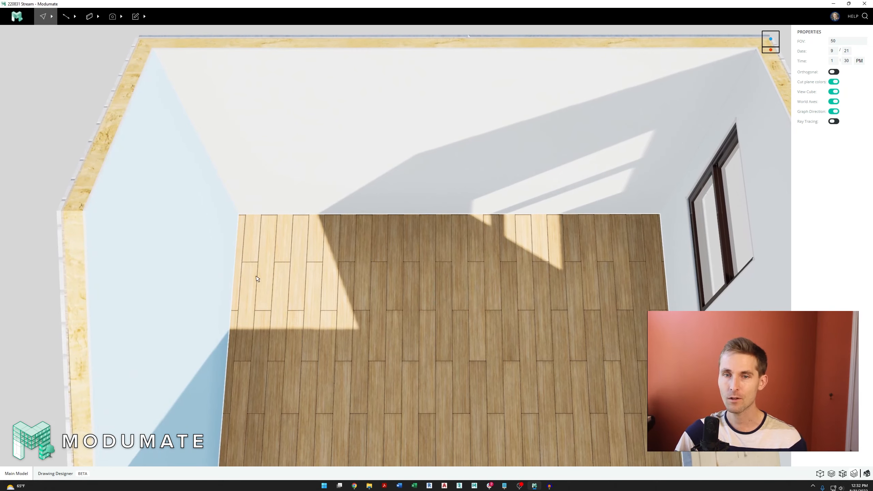
scroll(623, 231, down, 3)
scroll(379, 278, up, 4)
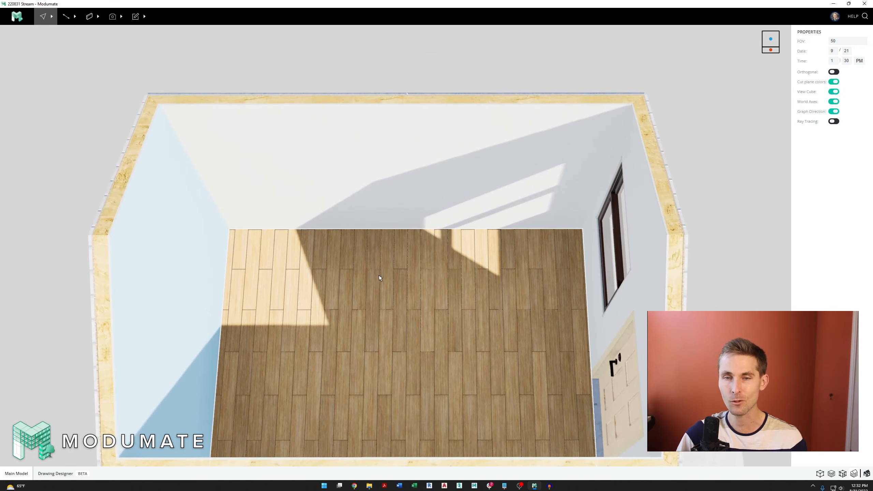
middle_drag(380, 277, 389, 276)
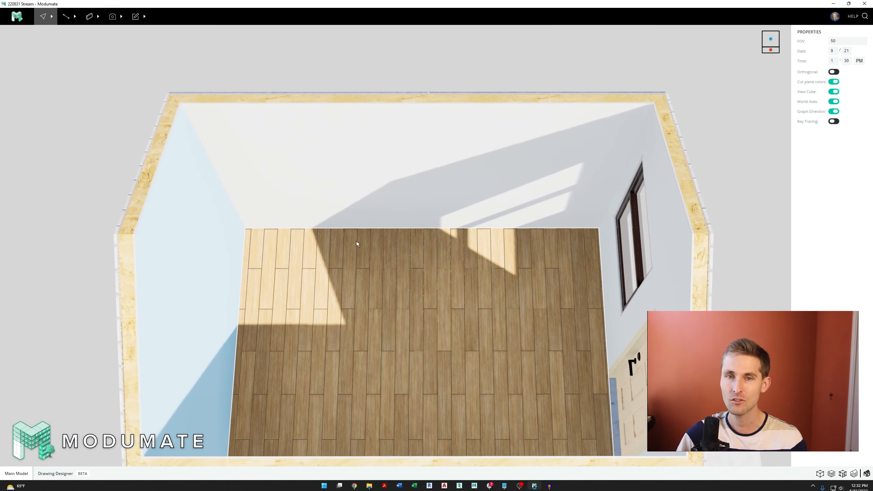
Find the Table Desk 1 furniture preset by searching for "table" and place one desk in the middle of the floor
click(98, 16)
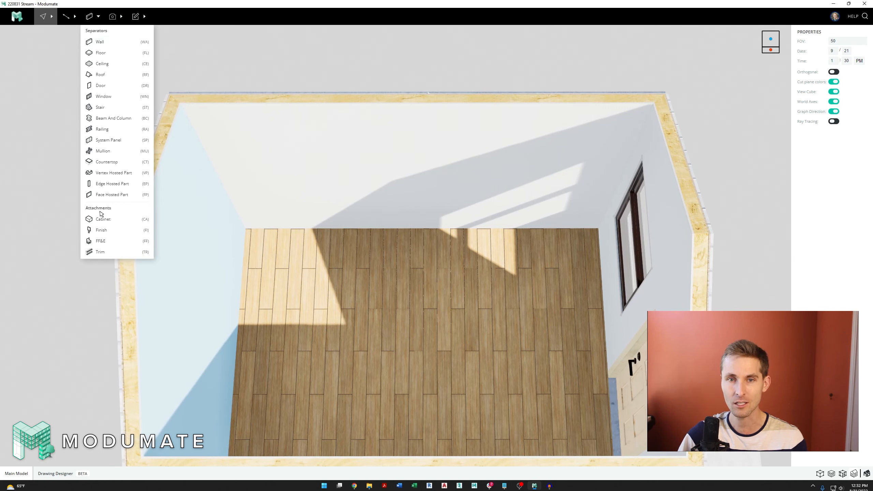
click(100, 241)
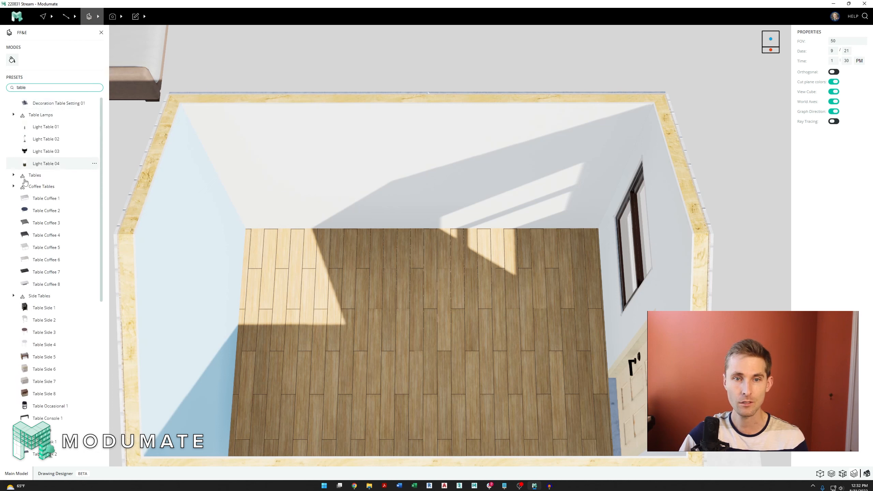
scroll(44, 411, down, 1)
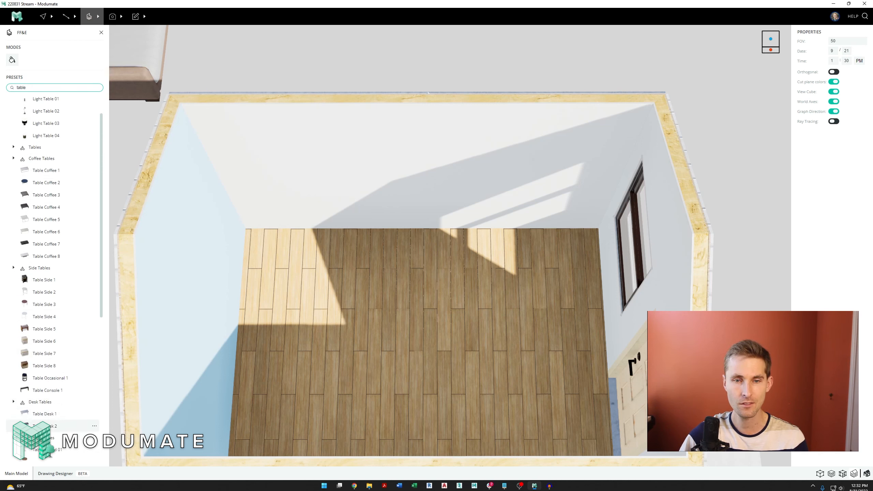
click(40, 414)
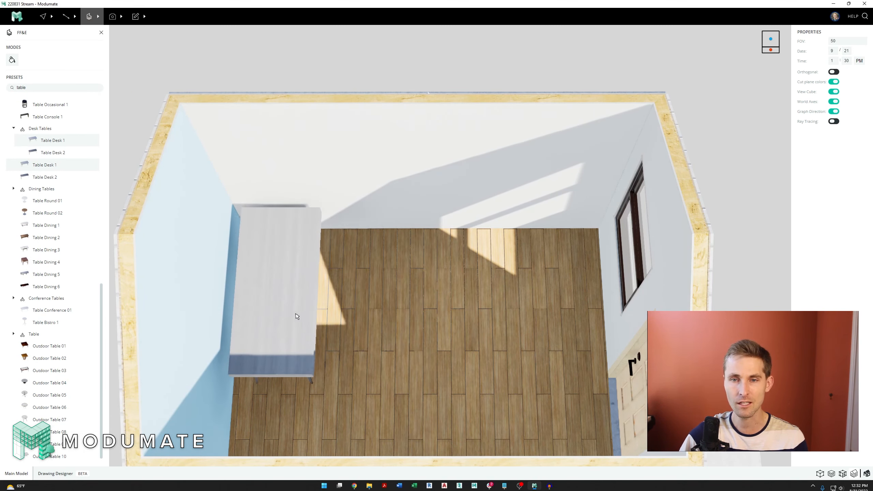
click(422, 276)
key(Escape)
Rotate the placed desk by 90° so its long side runs parallel to the room's long wall
right_drag(410, 294, 428, 249)
click(434, 259)
scroll(438, 259, up, 5)
scroll(401, 256, down, 5)
scroll(424, 251, up, 4)
scroll(428, 249, down, 3)
scroll(412, 237, up, 3)
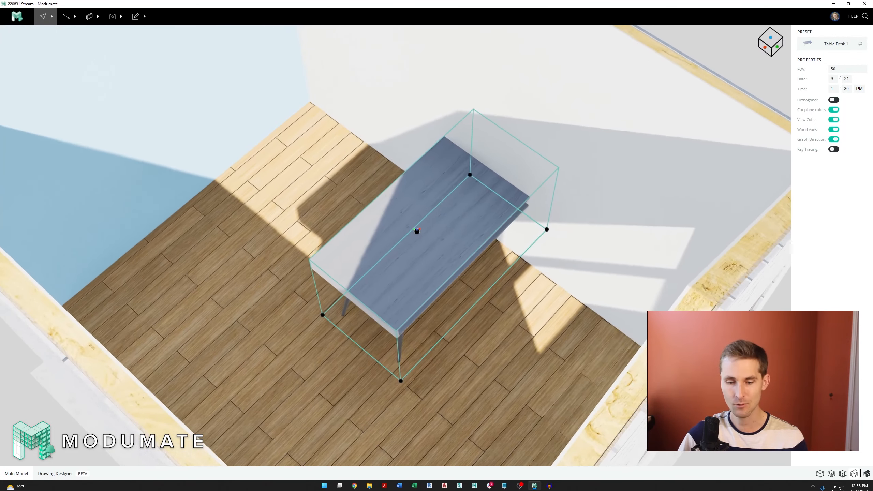
click(45, 20)
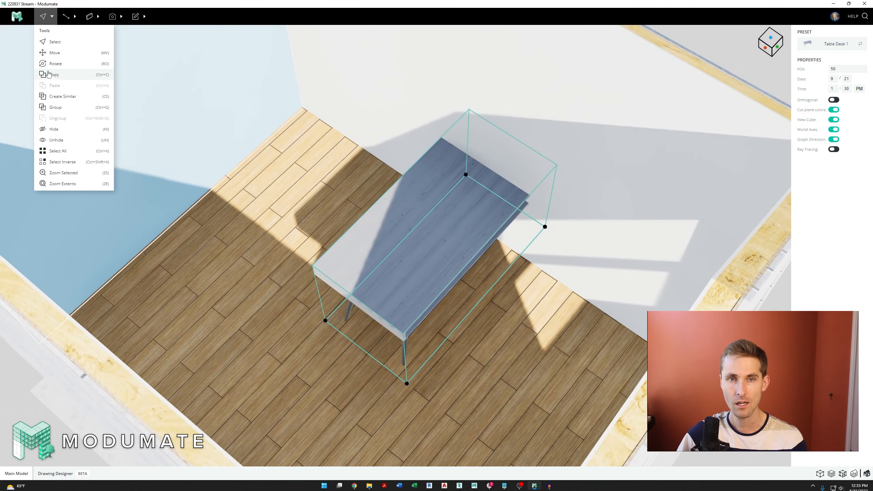
click(65, 73)
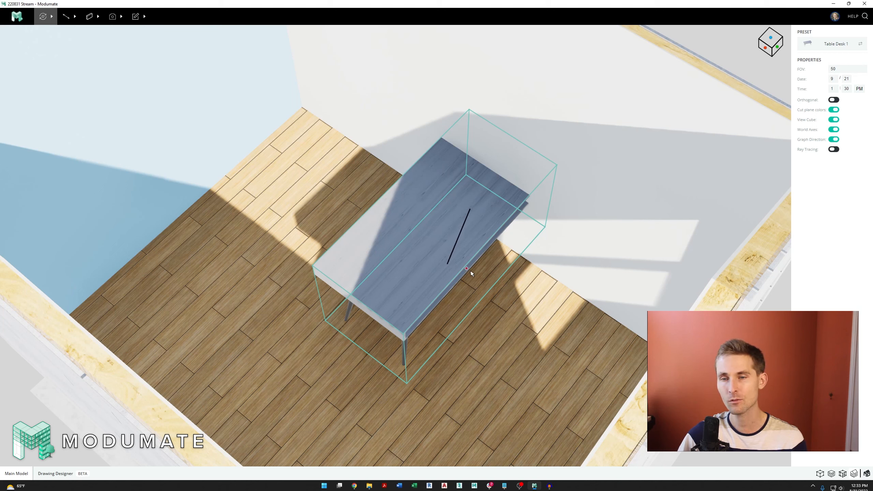
click(513, 309)
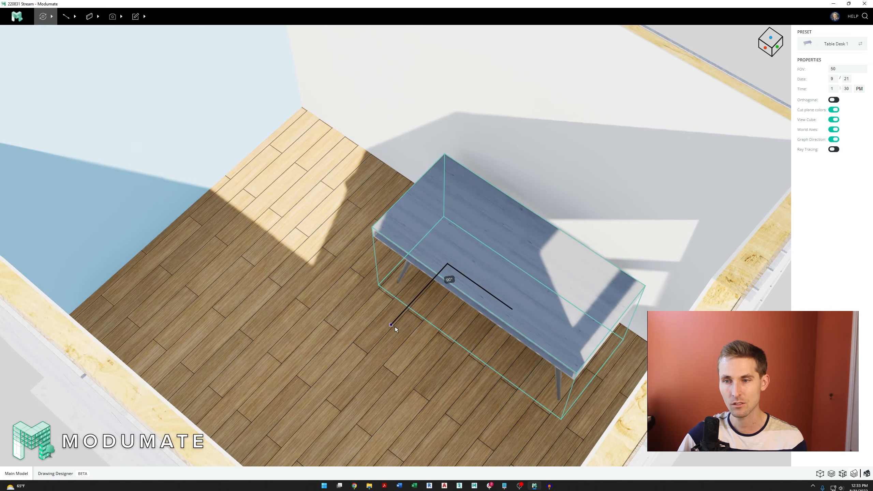
right_drag(394, 326, 433, 261)
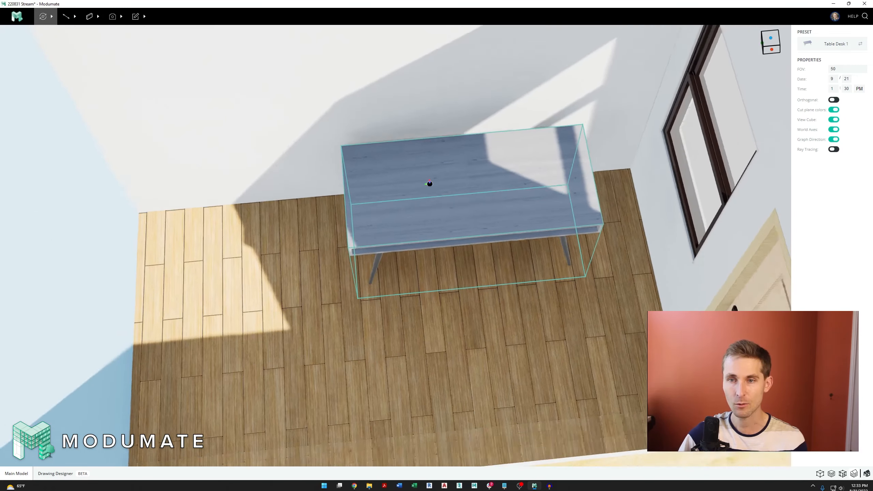
Move the desk about 1'-6 1/2" along the long wall, away from the window wall, and deselect it
right_drag(431, 186, 436, 226)
middle_drag(407, 220, 420, 242)
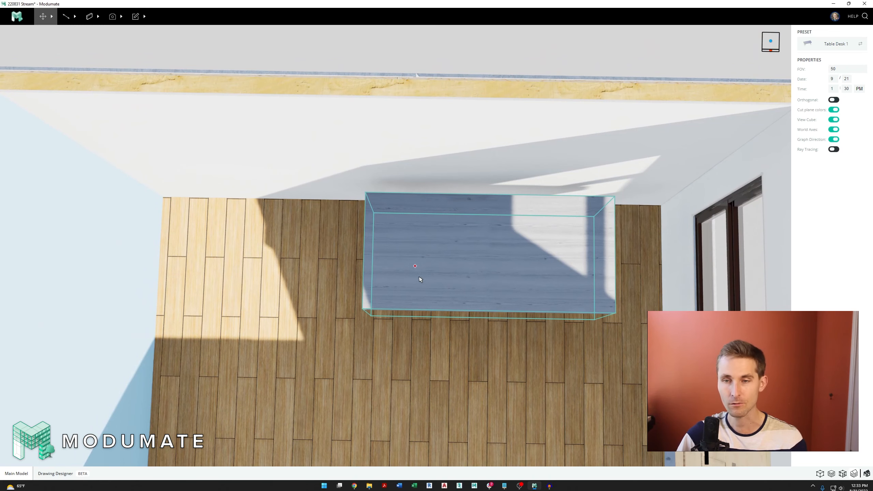
click(485, 324)
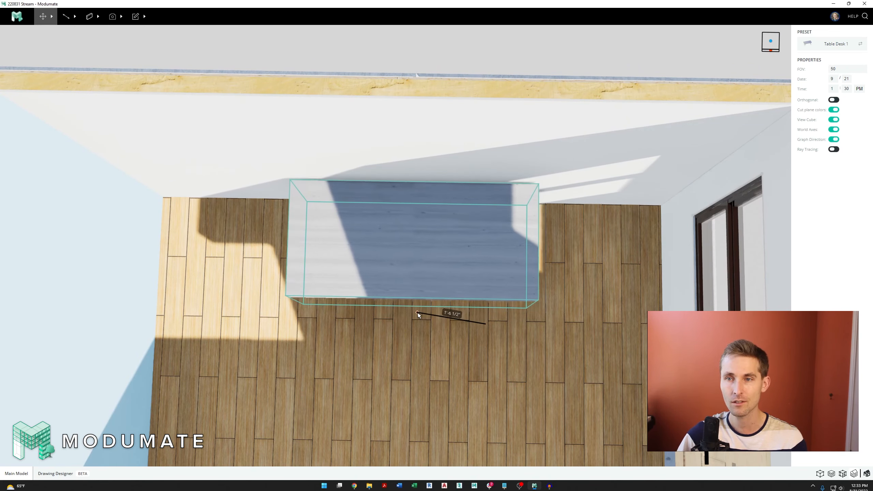
right_drag(420, 313, 209, 91)
key(Escape)
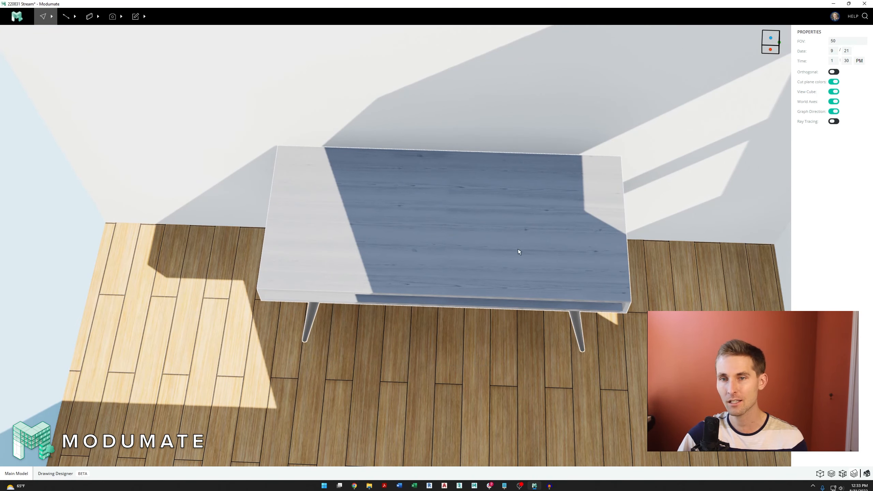
Find the Equipment Computer 02 preset by searching for "computer" and place the laptop on the desktop
key(f)
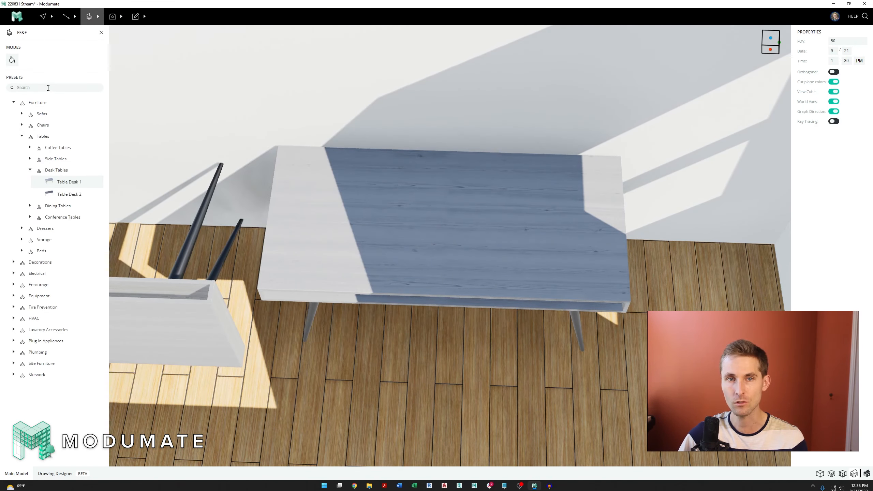
click(49, 88)
text(computer)
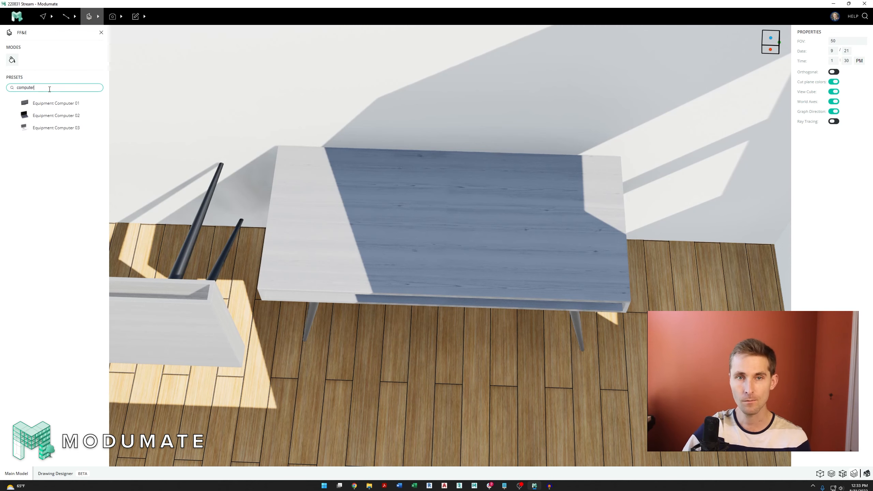
click(47, 117)
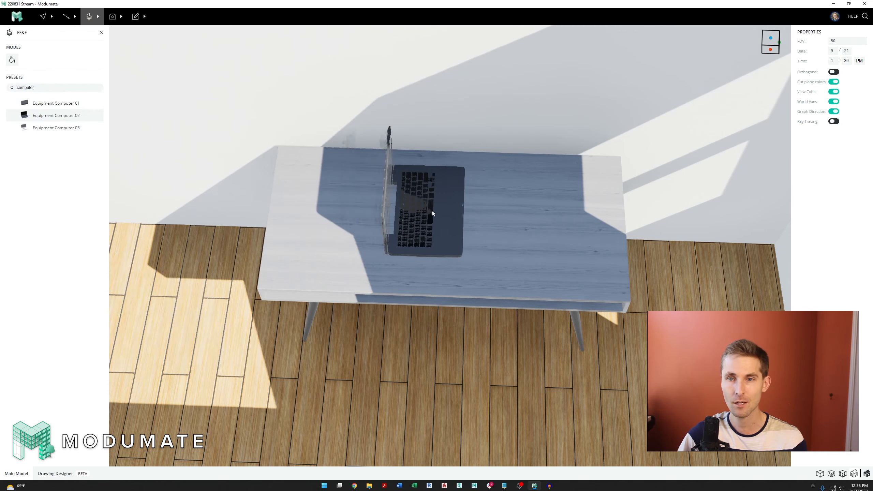
click(440, 227)
Rotate the laptop about 90° so its screen backs onto the long wall and the keyboard faces the desk's front edge
click(440, 228)
right_drag(439, 228, 385, 230)
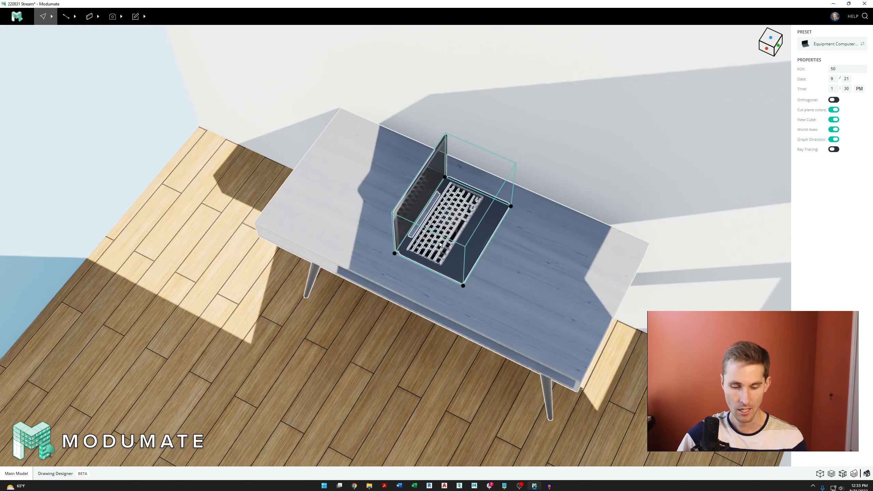
drag(492, 247, 441, 290)
scroll(440, 278, up, 4)
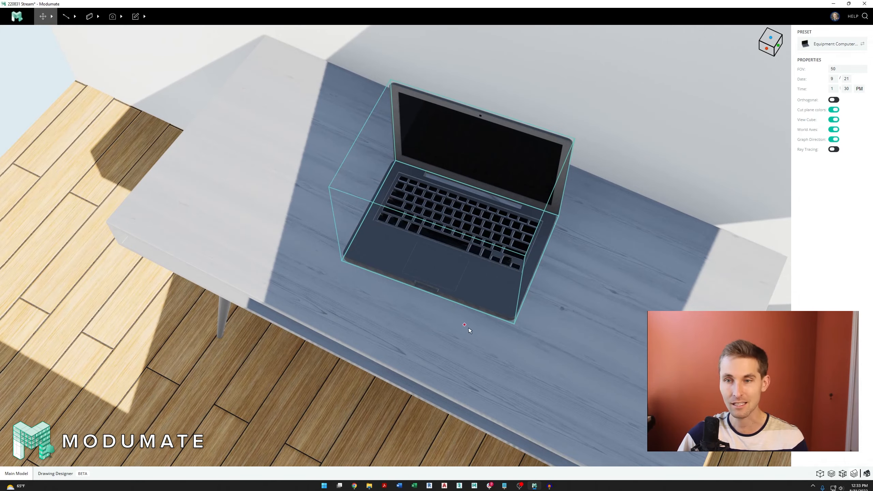
Move the rotated laptop slightly back on the desktop and away from the window wall, and deselect it
click(566, 340)
click(526, 303)
scroll(456, 271, down, 3)
right_drag(455, 271, 438, 256)
key(Escape)
key(Escape)
right_drag(448, 214, 485, 236)
middle_drag(485, 236, 461, 260)
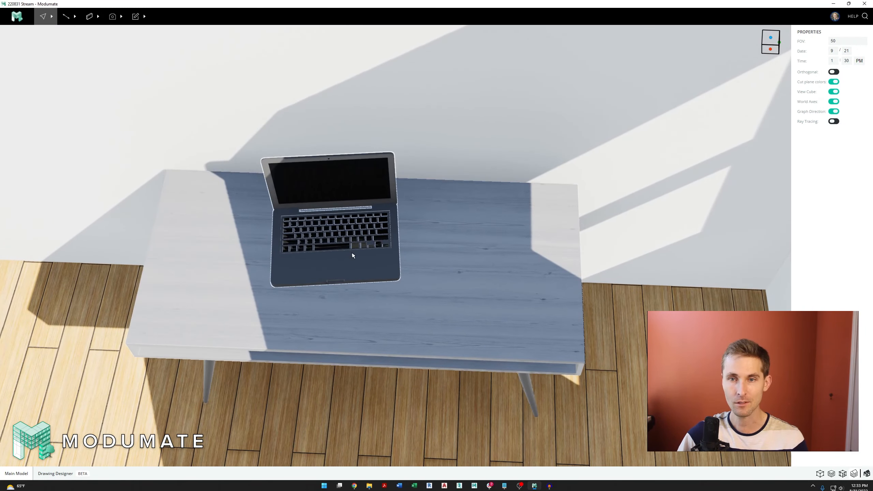
Shift the laptop a little further along the desk, toward the end opposite the window wall, and deselect it
click(353, 254)
key(m)
click(427, 262)
click(404, 260)
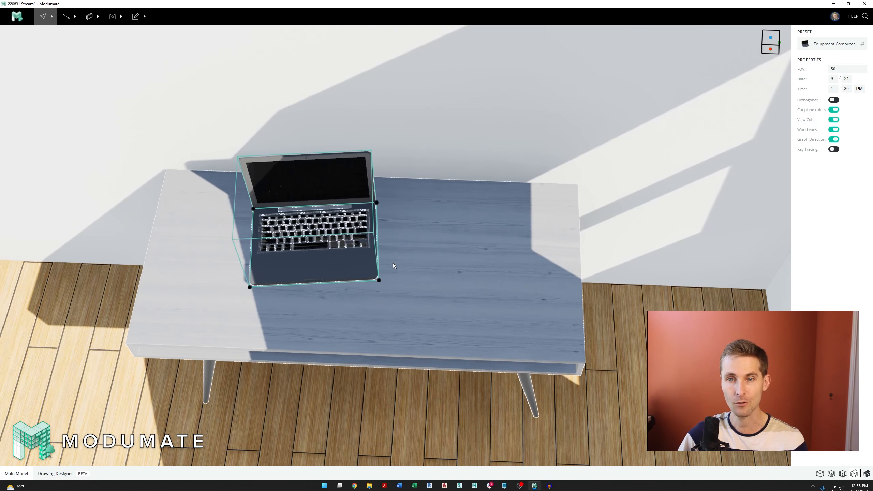
key(Escape)
Search the furniture presets for "decoration" and place the Decoration 04 books on the desk's end nearest the window
key(f)
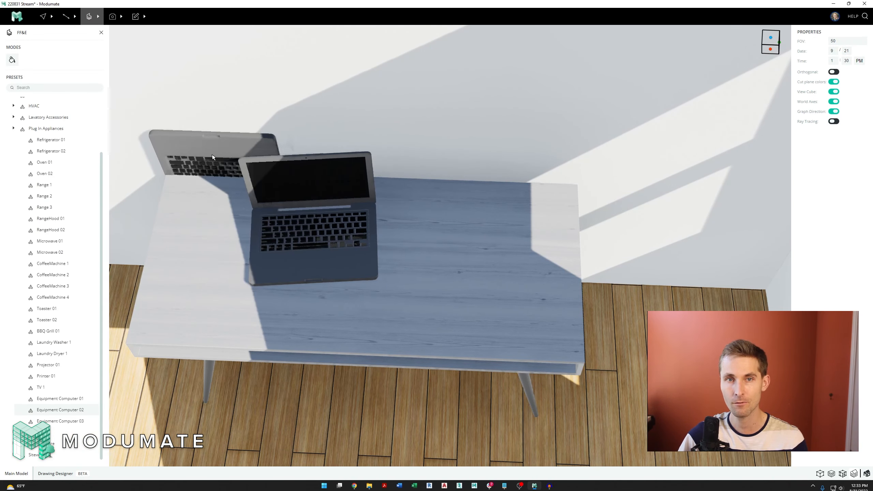
click(41, 90)
text(decoration)
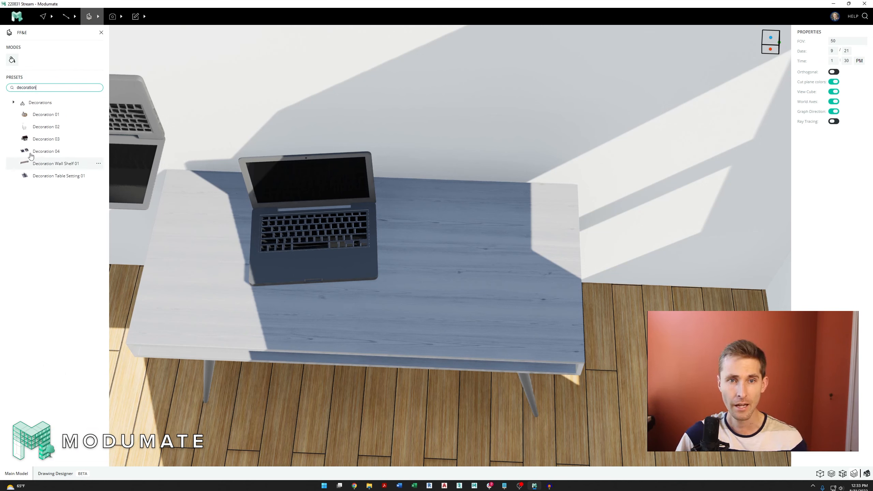
click(31, 177)
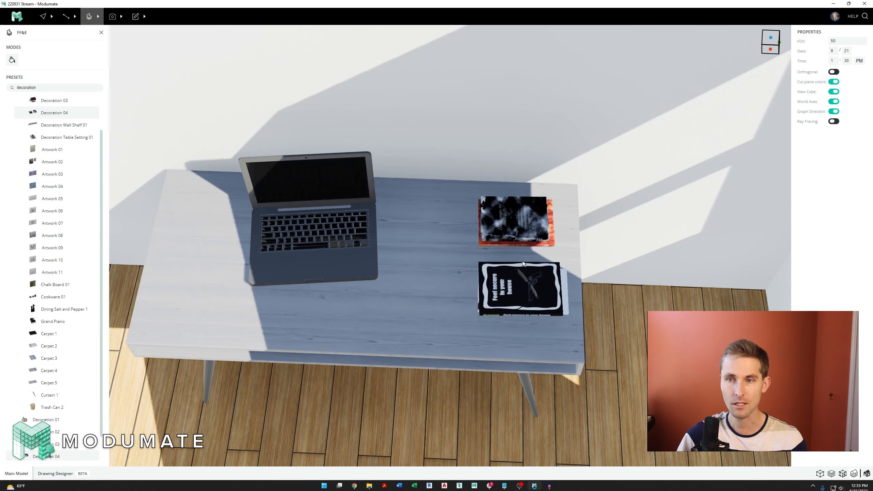
click(503, 260)
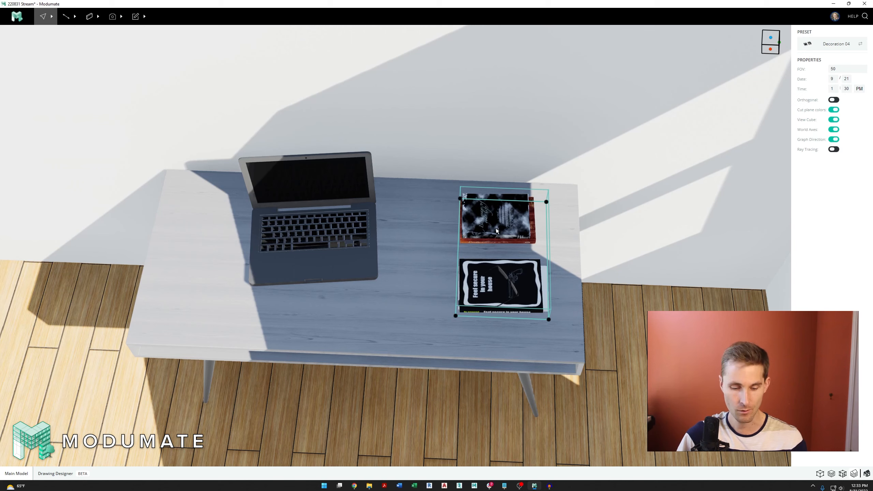
Rotate the books a bit more than a quarter turn so the stacks sit side by side at a slight angle, and deselect them
click(573, 252)
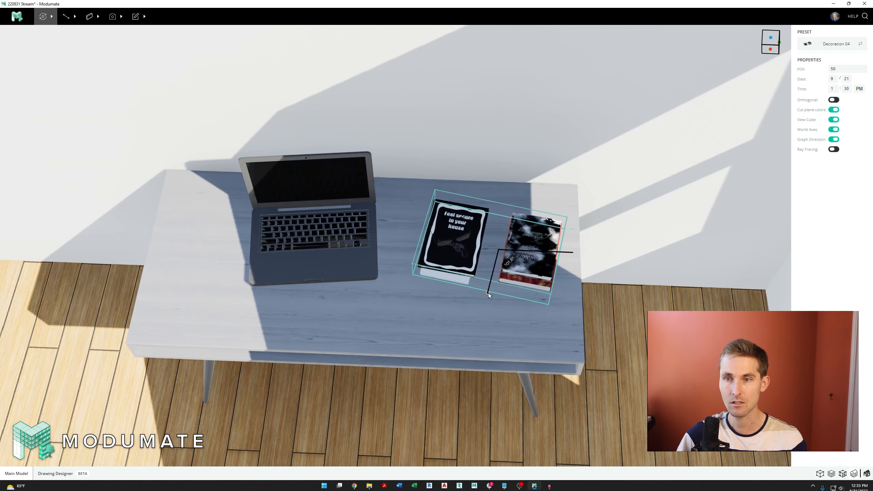
click(488, 292)
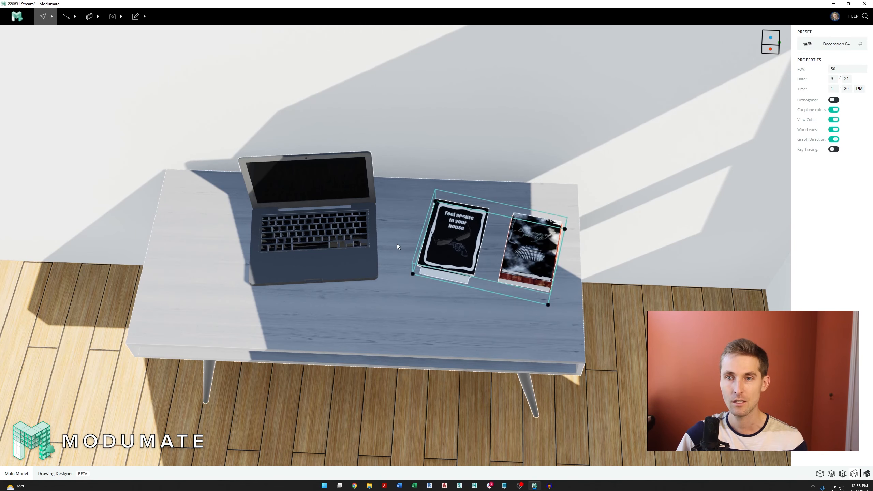
key(Escape)
Move the laptop further from the books, toward the desk's far end, to open a gap between them
middle_drag(348, 253, 380, 254)
click(381, 253)
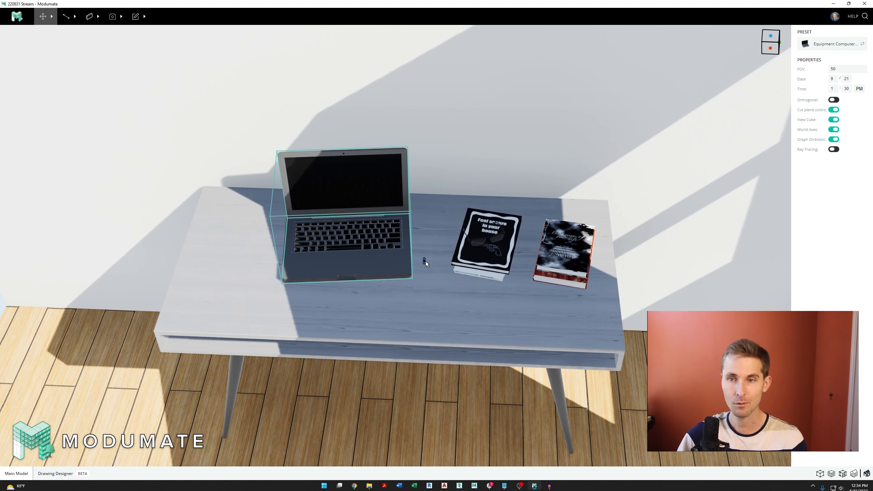
click(380, 260)
key(Escape)
key(Escape)
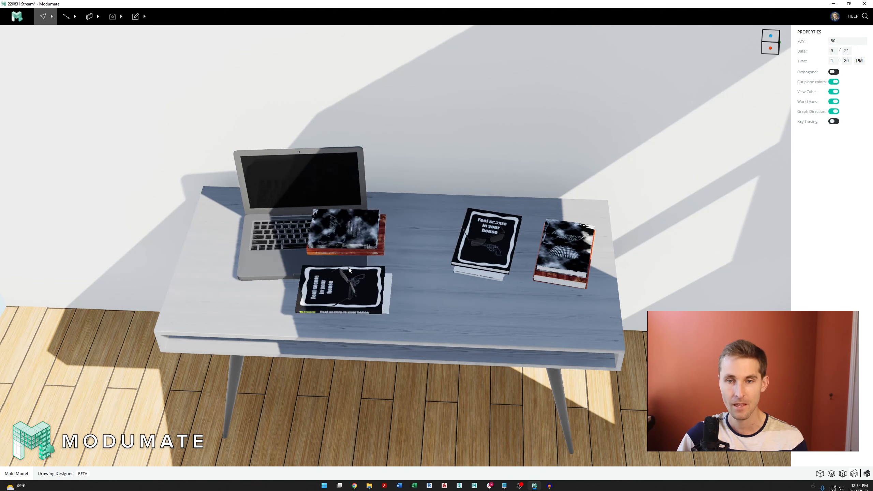
Search the presets for "plant" and place Decorative Plant 03 at the back of the desk between the laptop and the books
click(89, 16)
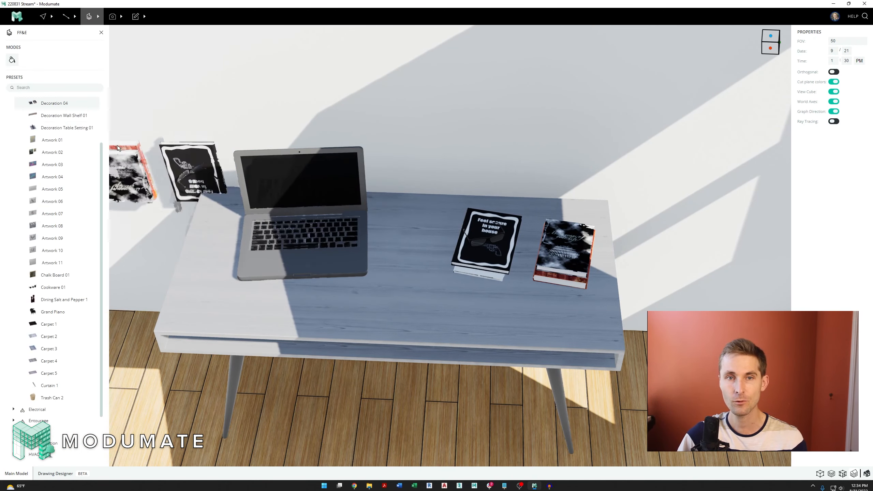
click(51, 87)
text(plant)
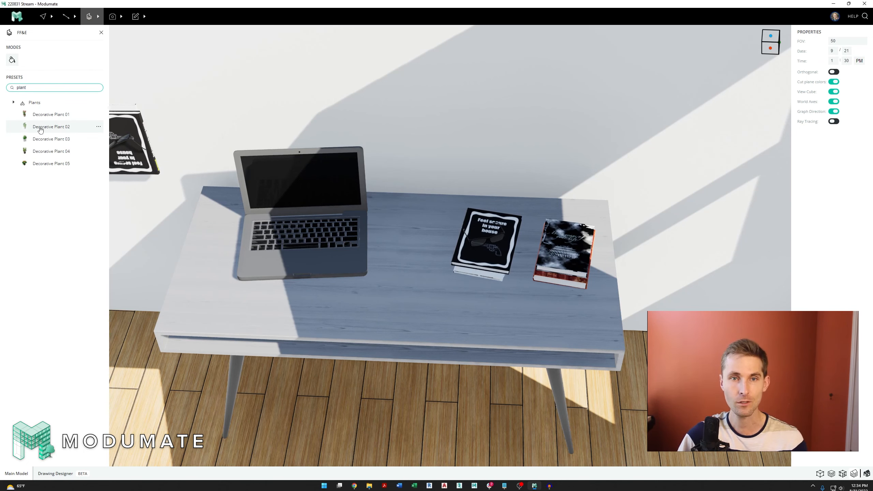
click(40, 115)
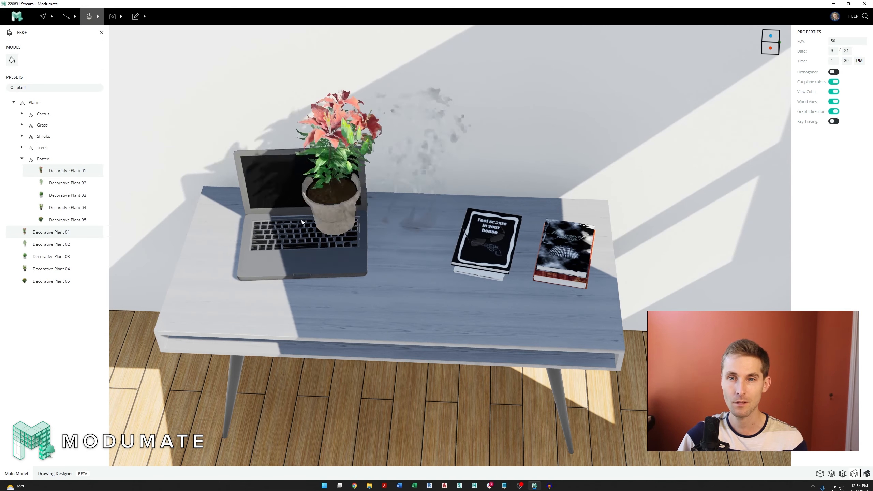
click(68, 195)
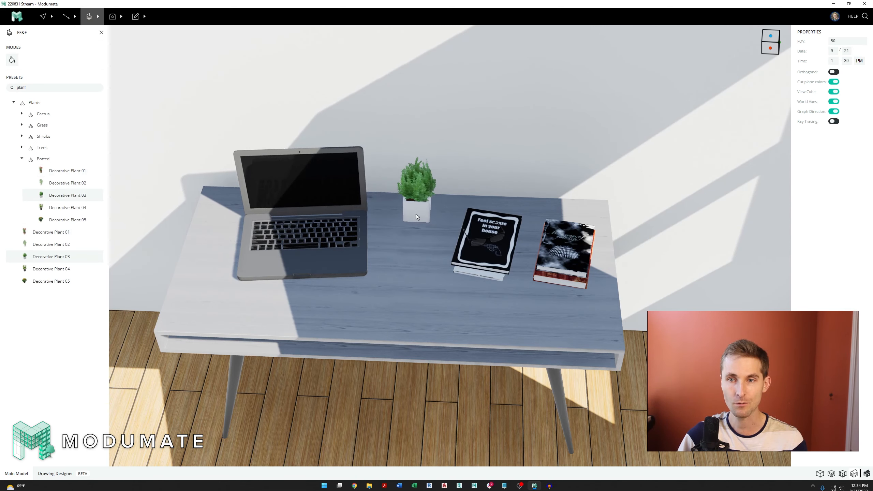
scroll(498, 276, down, 8)
middle_drag(476, 275, 461, 240)
key(Escape)
scroll(478, 207, up, 5)
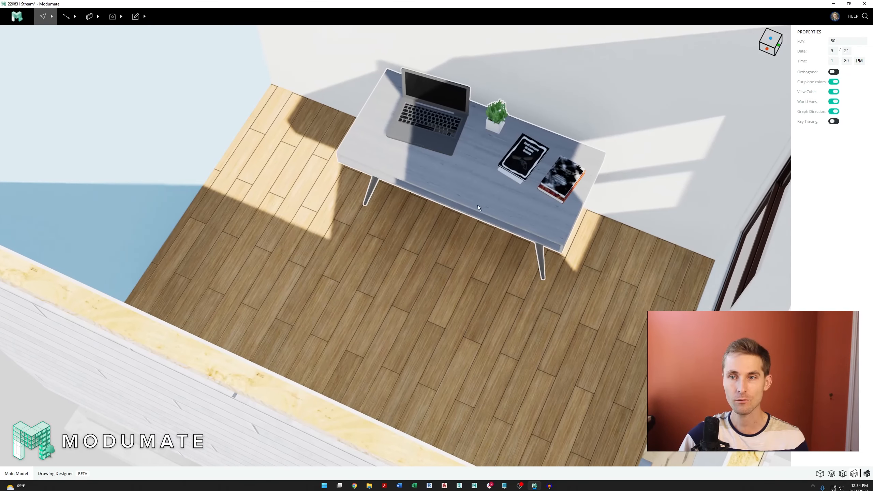
Search the presets for "chair" and place one Chair Desk 03 on the floor in front of the desk
key(f)
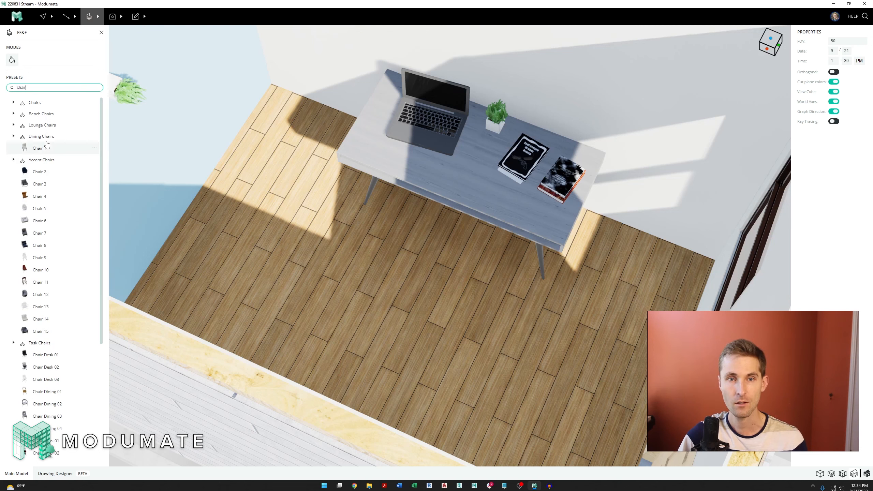
scroll(40, 320, down, 2)
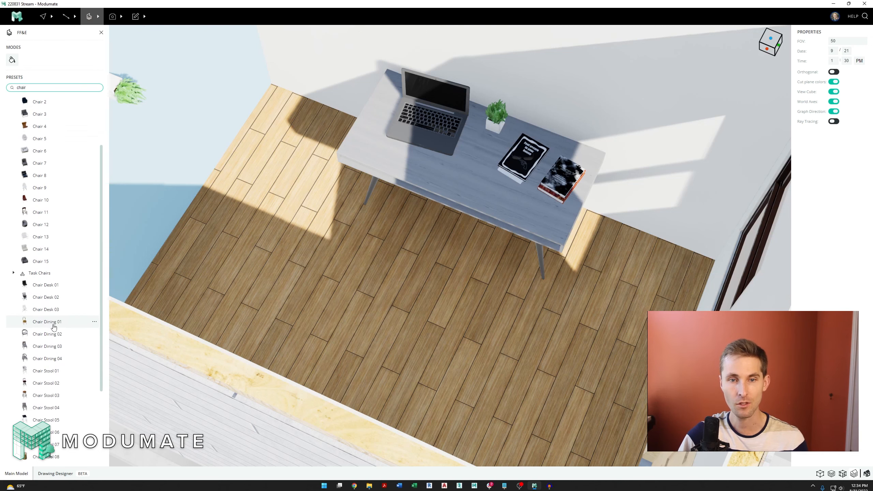
click(40, 297)
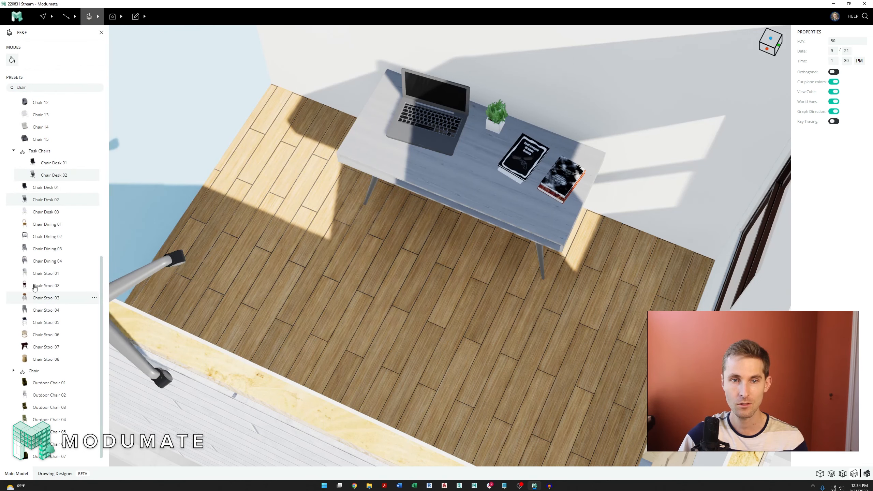
click(34, 215)
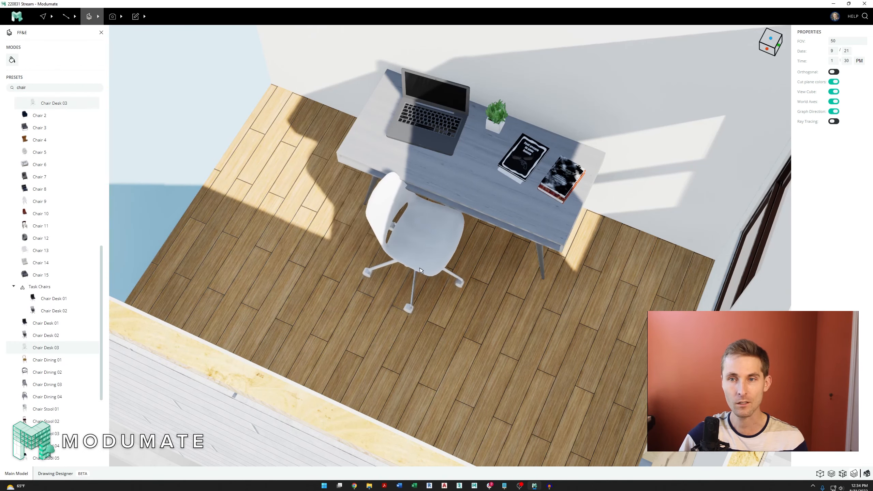
click(408, 271)
key(Escape)
Rotate the desk chair so its seat faces the desk and its back points into the room
scroll(408, 271, up, 3)
click(409, 274)
scroll(409, 273, down, 5)
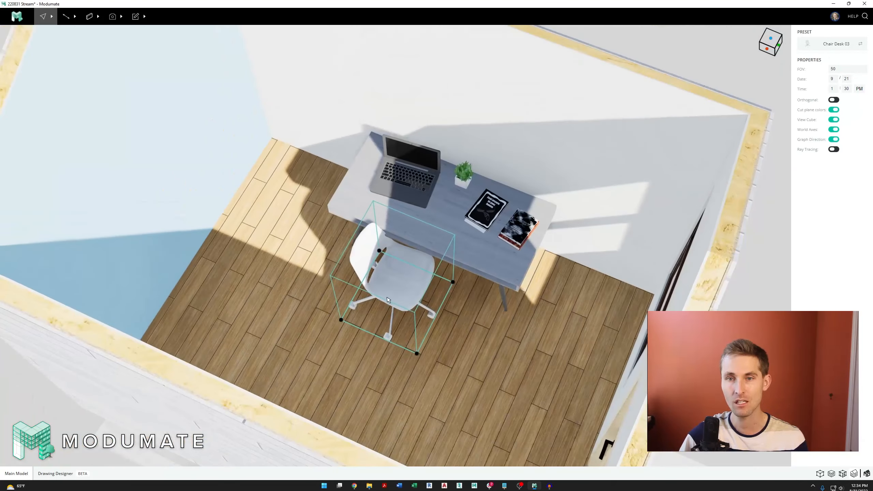
mouse_move(409, 273)
right_down()
mouse_move(337, 248)
mouse_move(405, 275)
right_up()
scroll(493, 152, up, 6)
scroll(357, 226, down, 3)
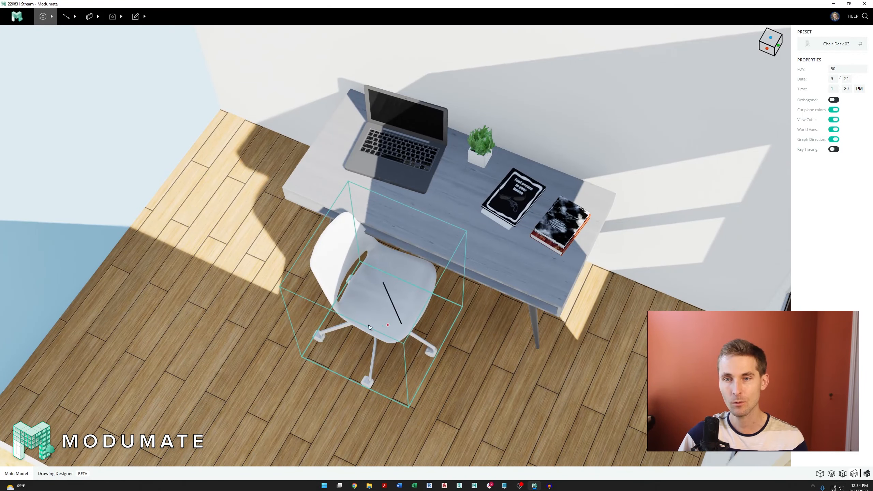
click(326, 299)
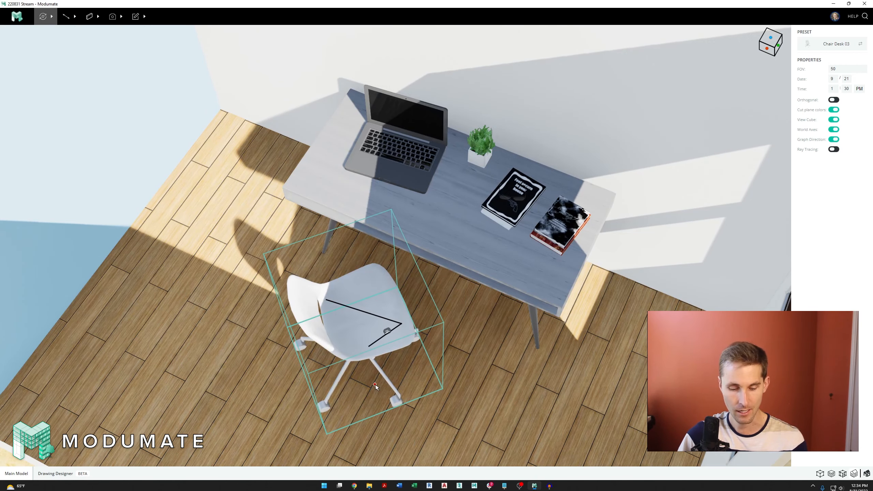
click(376, 386)
Slide the chair straight toward the desk until its seat tucks under the front edge, and save the project
right_drag(376, 386, 431, 266)
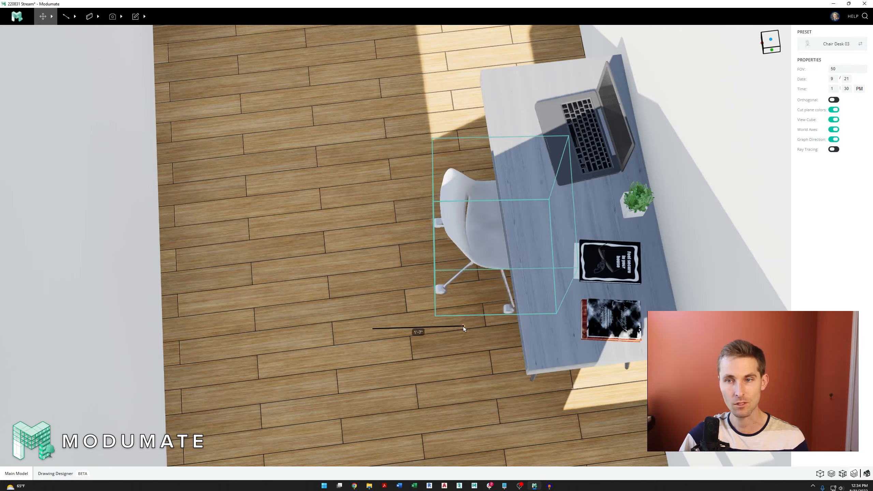
click(466, 325)
right_drag(501, 326, 436, 246)
scroll(450, 271, down, 5)
key(ctrl+s)
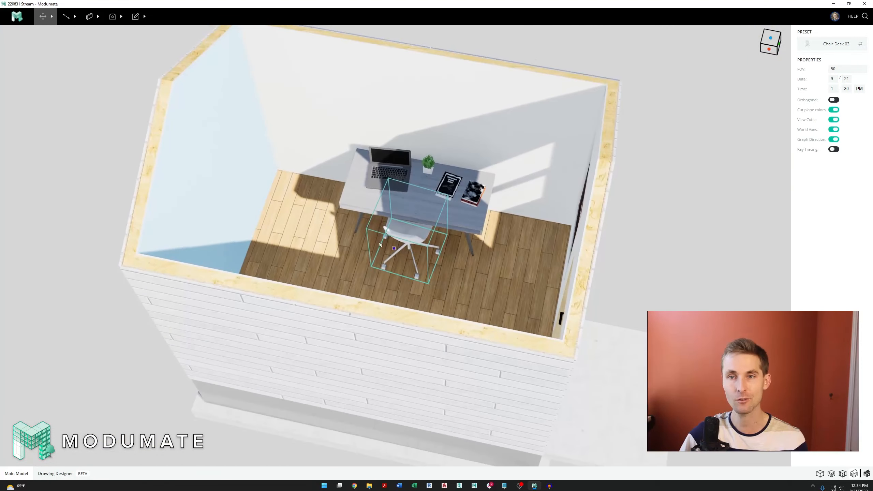
Examine the desk, chair and surrounding room from several angles and distances, and deselect the chair
scroll(305, 212, up, 5)
right_drag(305, 213, 432, 240)
scroll(434, 241, down, 5)
right_drag(518, 259, 434, 248)
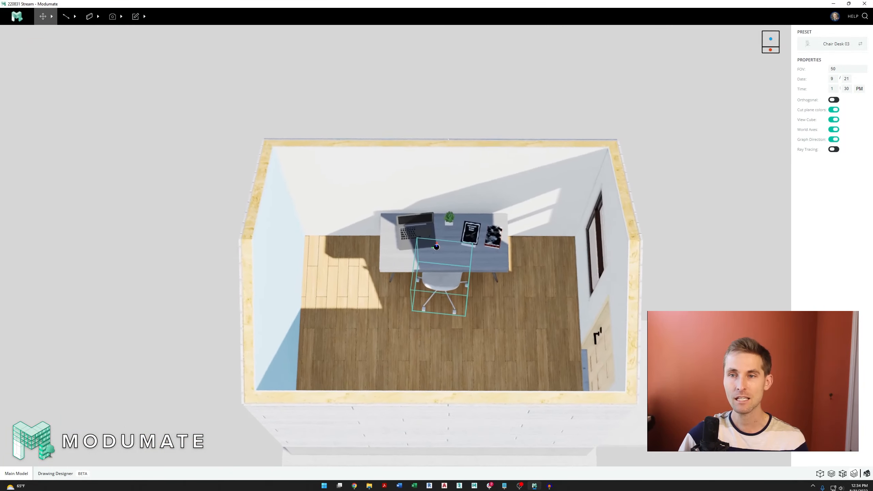
scroll(444, 261, up, 3)
scroll(503, 253, up, 2)
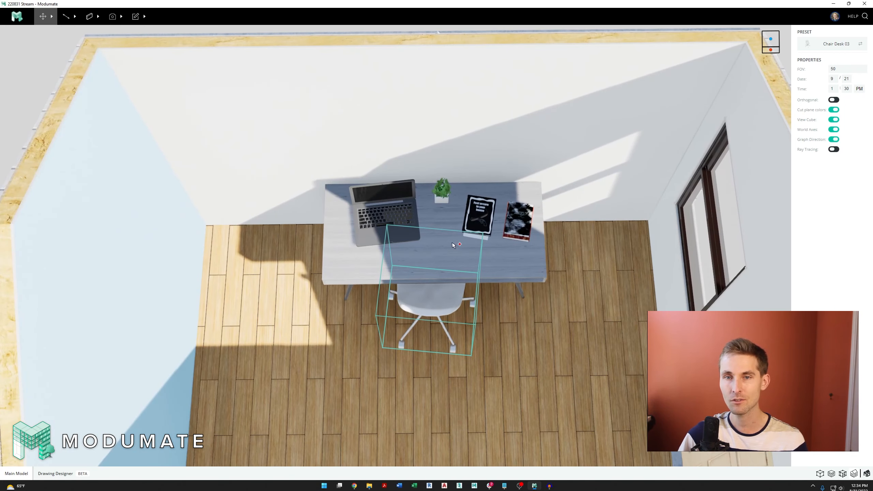
key(Escape)
key(Escape)
Search the presets for "table" and place two Table Side 6 units against the long wall, one on each side of the desk
key(f)
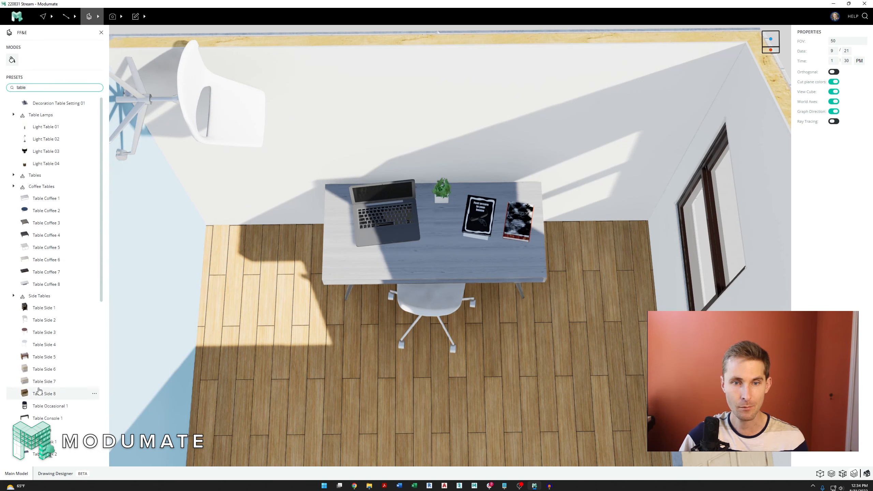
click(44, 369)
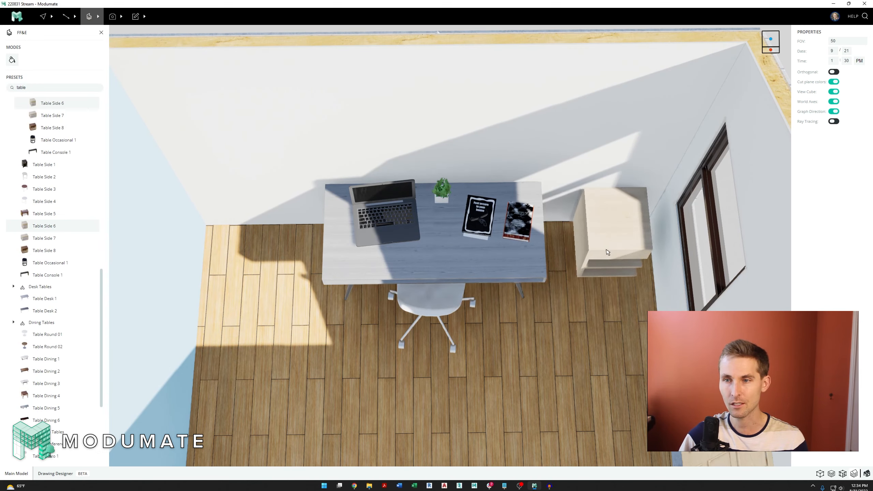
click(625, 252)
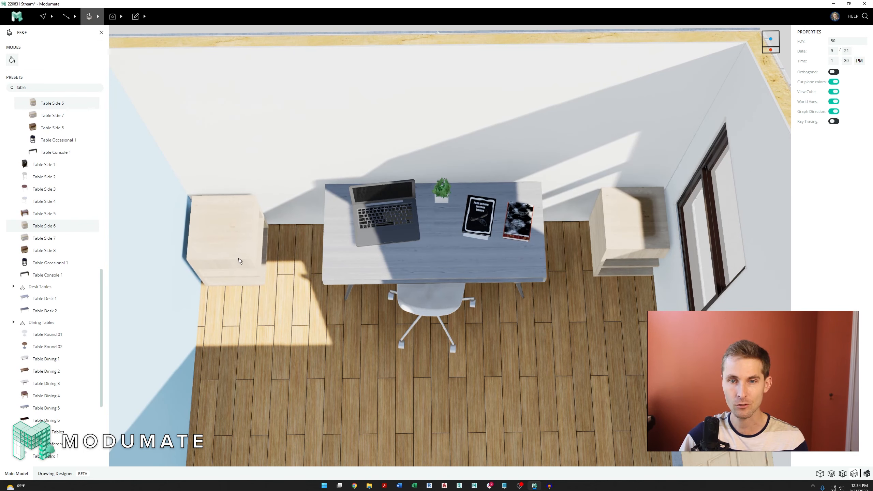
click(237, 260)
key(Escape)
Rotate the side table by the window a quarter turn so its open side faces the desk
click(598, 241)
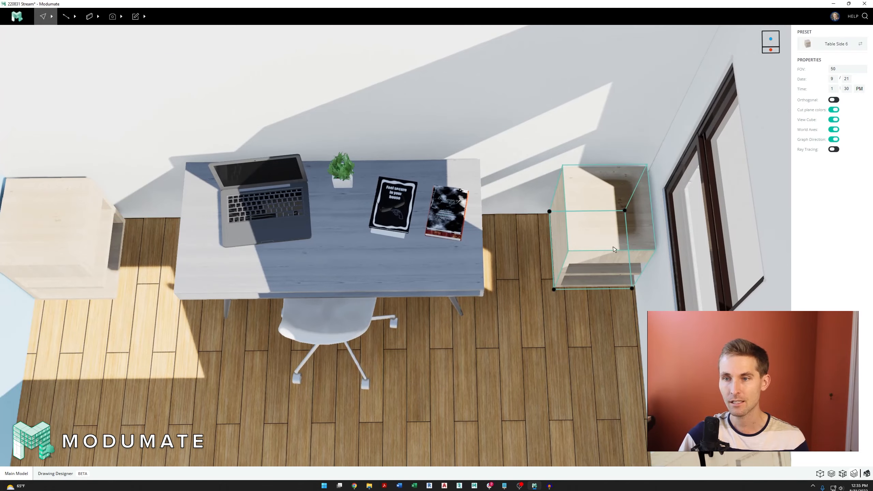
scroll(599, 240, up, 3)
right_drag(599, 240, 503, 223)
key(r)
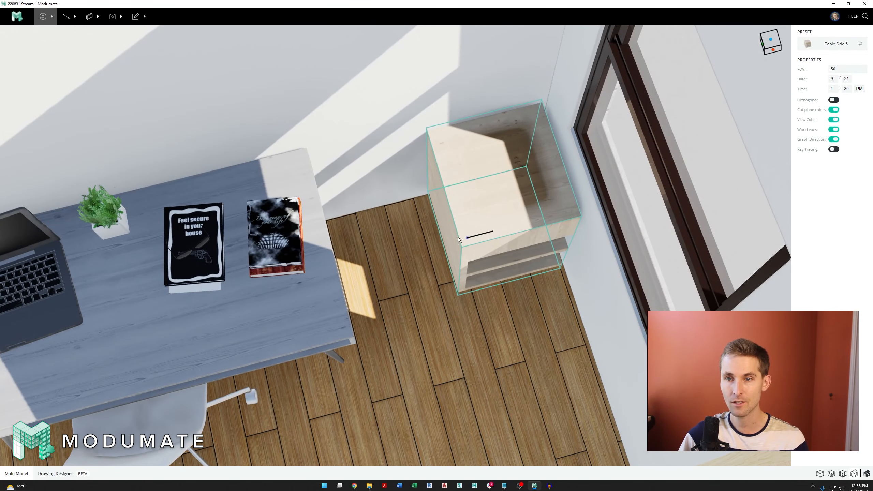
click(459, 240)
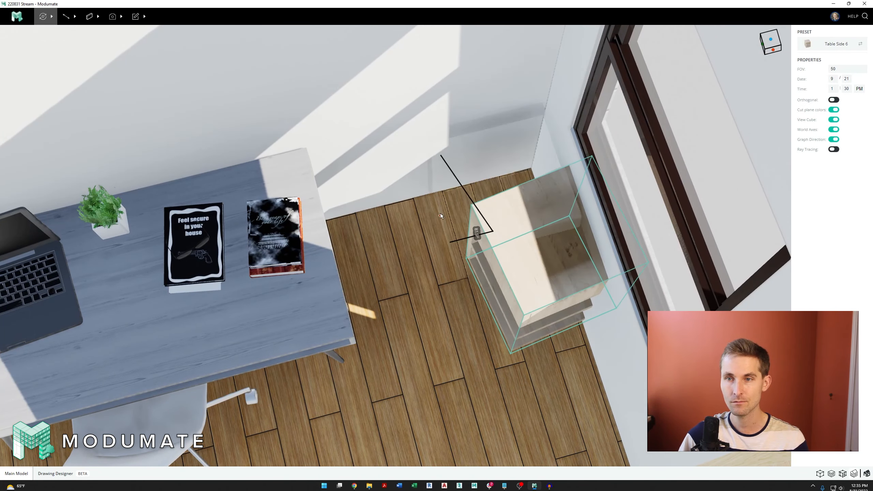
click(404, 220)
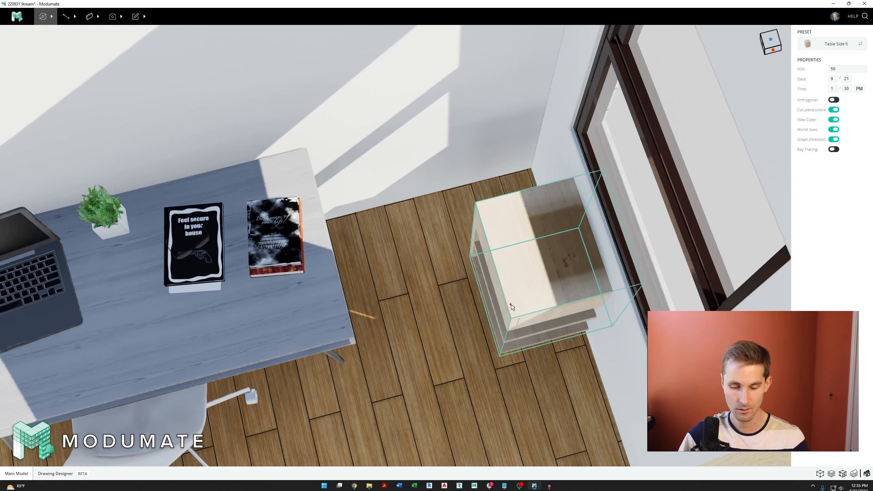
Move the rotated side table back into the corner between the long wall and the window wall, and save the project
click(481, 386)
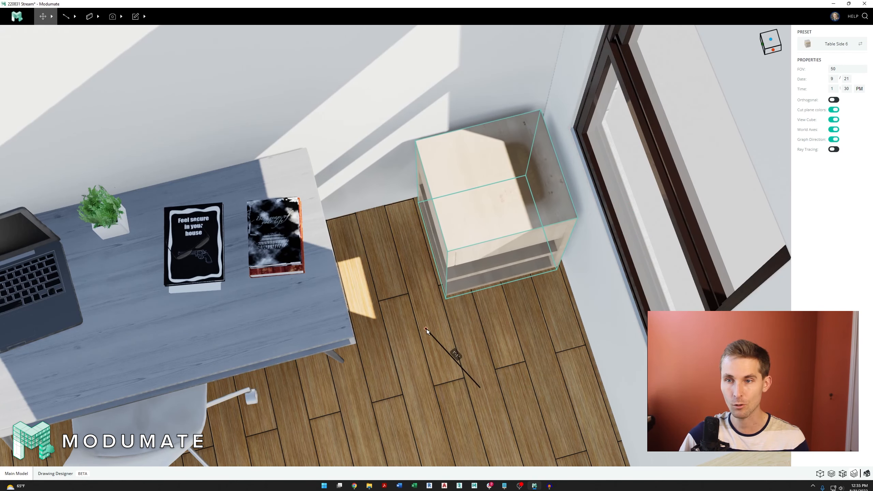
click(429, 327)
scroll(573, 288, down, 7)
key(Escape)
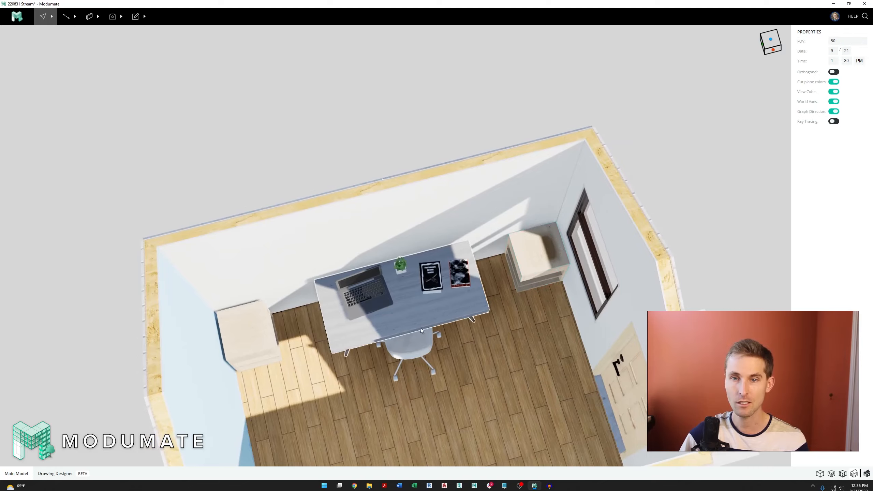
right_drag(418, 345, 450, 239)
scroll(426, 259, up, 6)
key(ctrl+s)
middle_drag(471, 238, 409, 257)
scroll(409, 254, down, 2)
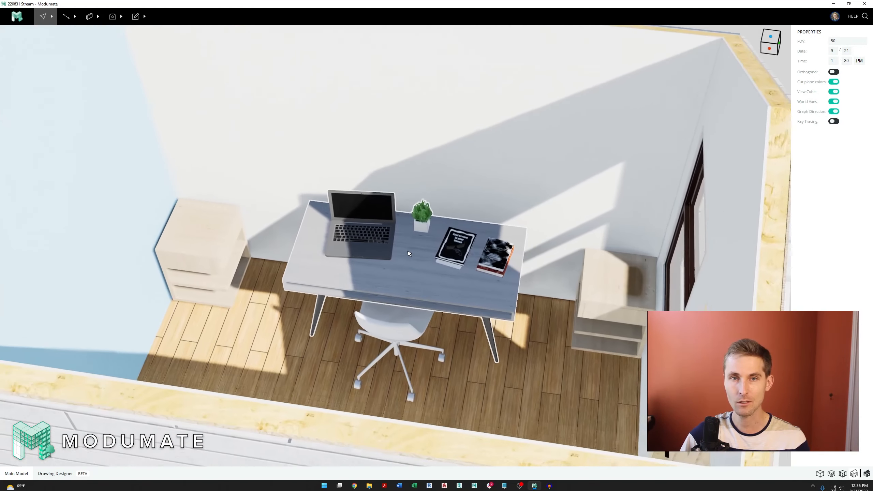
Search the presets for "lamp" and place a Light Table 01 on the side table by the blue wall
key(f)
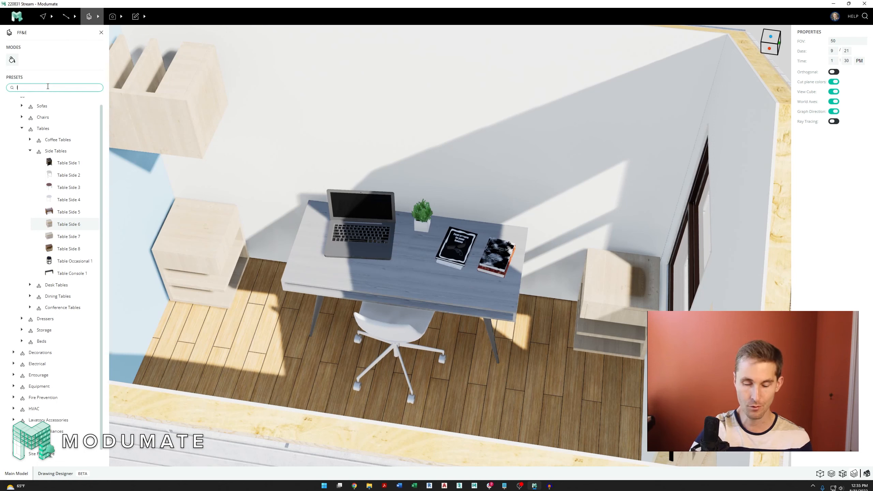
text(lamp)
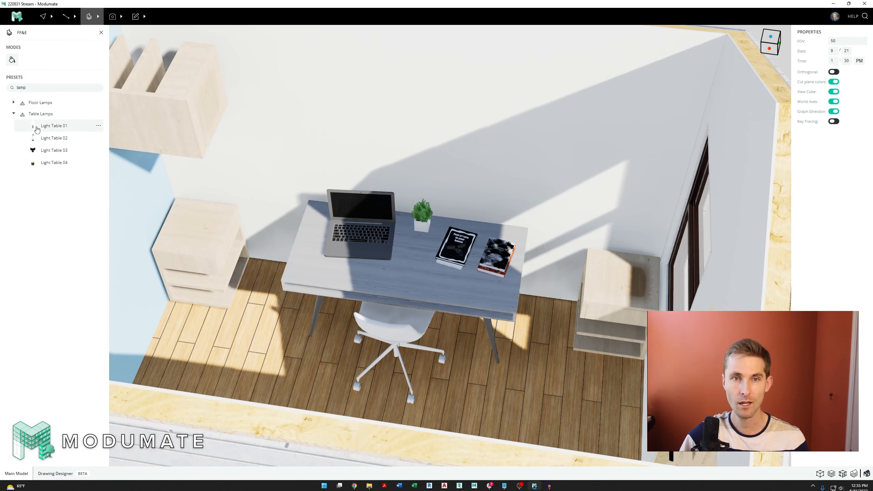
click(48, 126)
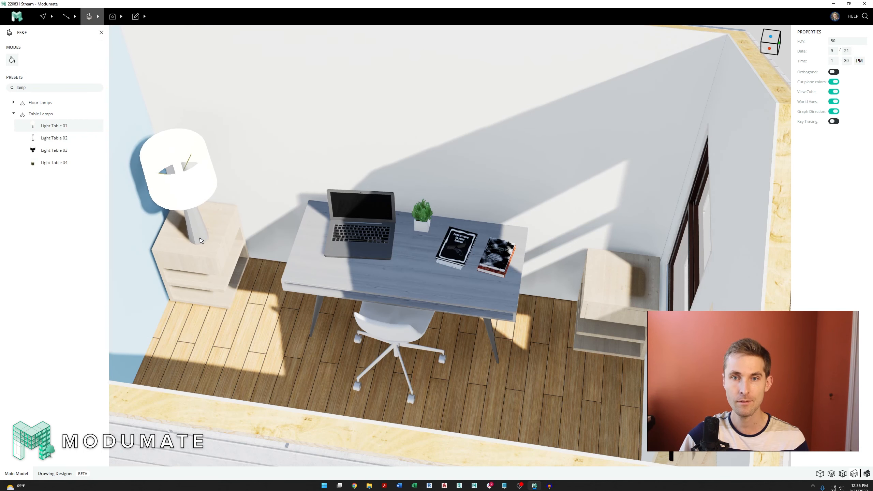
click(202, 240)
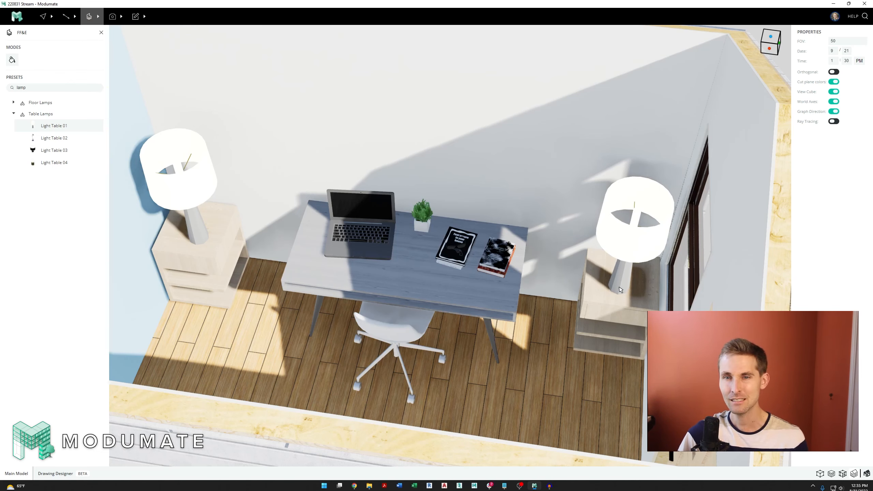
Try a second Light Table 01 on the side table by the window and delete it
click(620, 290)
key(Escape)
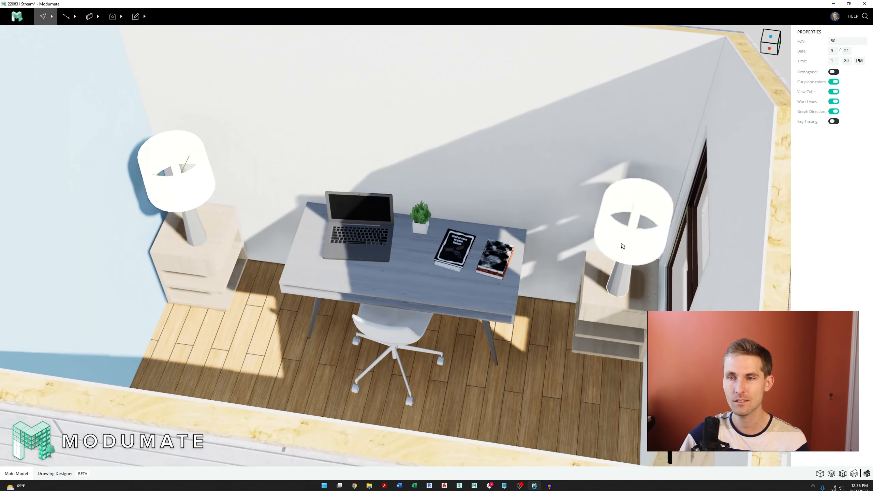
click(616, 245)
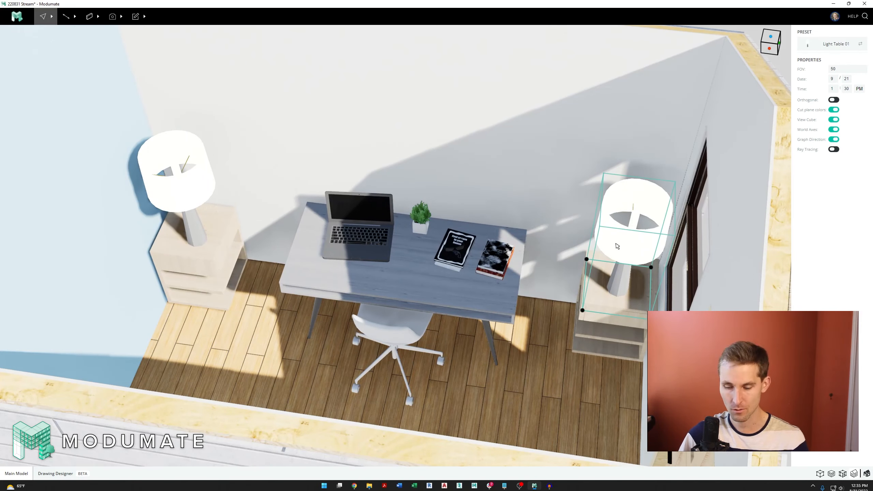
key(Delete)
Search the presets for "chair" and place Chair 5 on the floor in the empty corner at the blue wall
scroll(493, 259, down, 3)
middle_drag(419, 269, 335, 166)
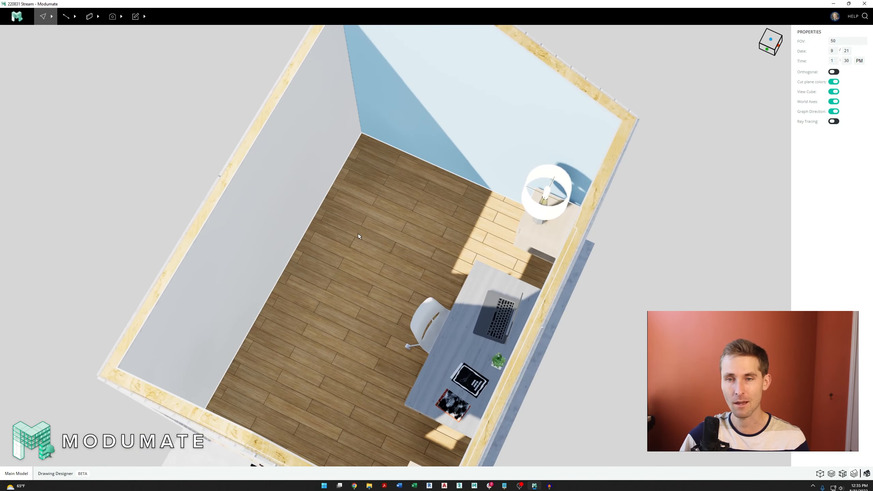
click(89, 16)
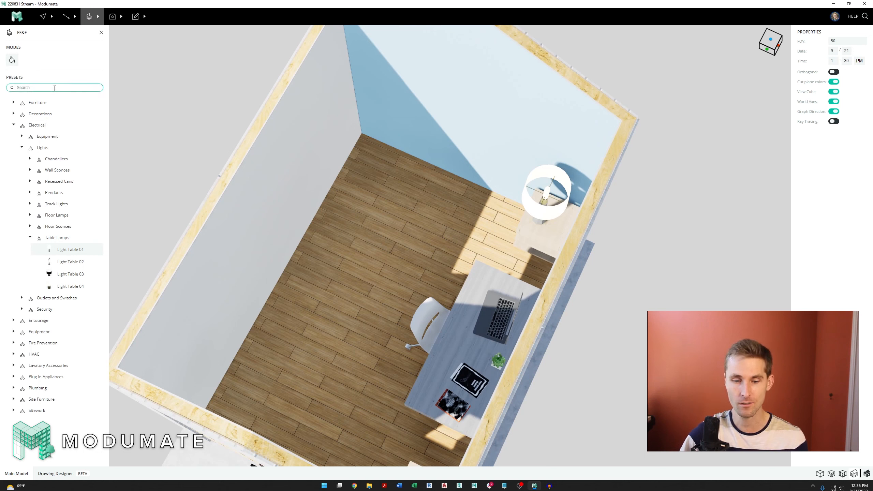
click(54, 88)
text(chair)
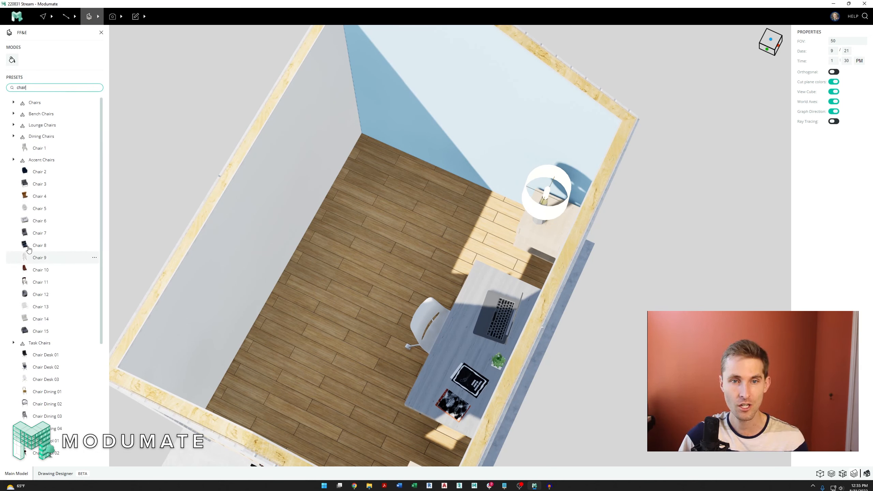
click(37, 209)
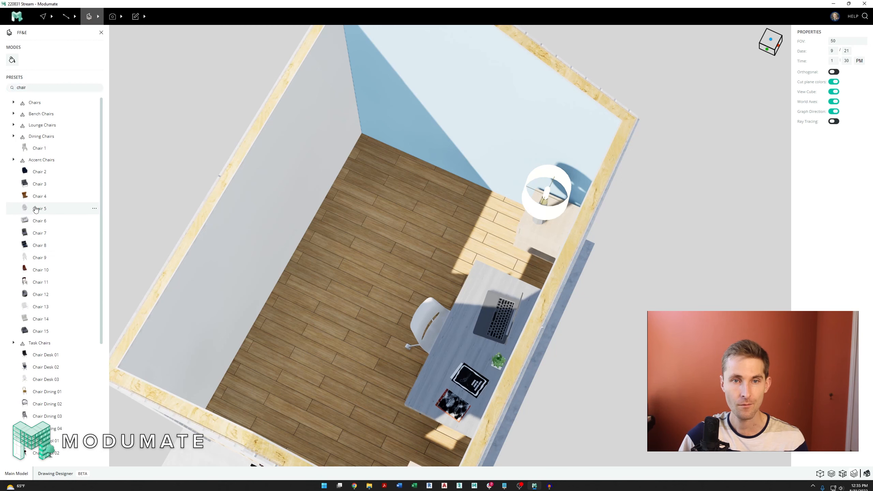
click(390, 199)
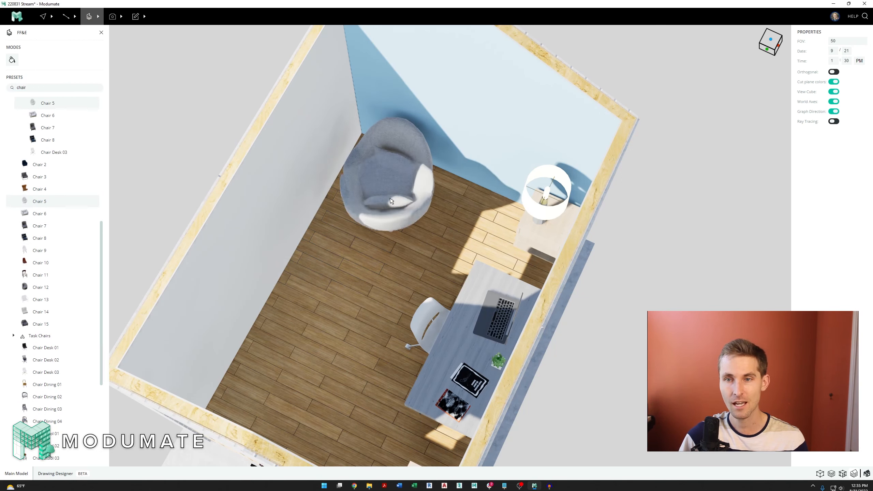
key(Escape)
Rotate the armchair so it faces diagonally out of the corner into the room
click(389, 187)
middle_drag(388, 186, 471, 180)
scroll(472, 182, up, 3)
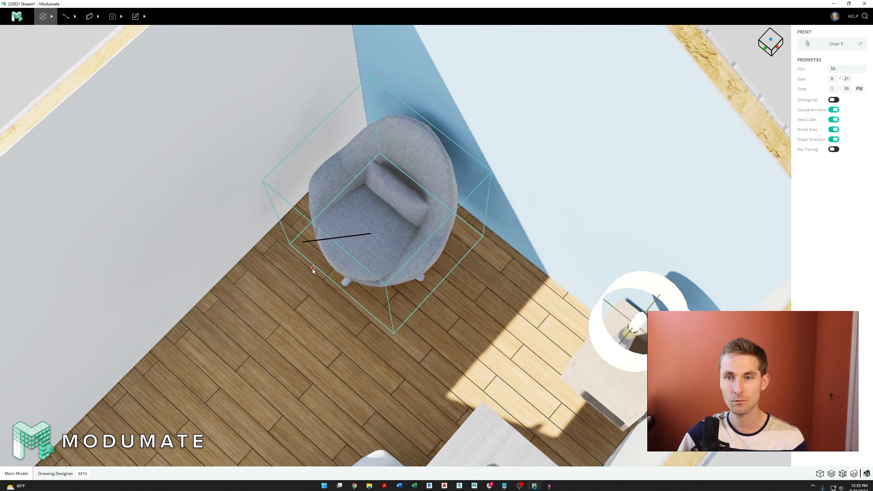
click(313, 271)
key(Escape)
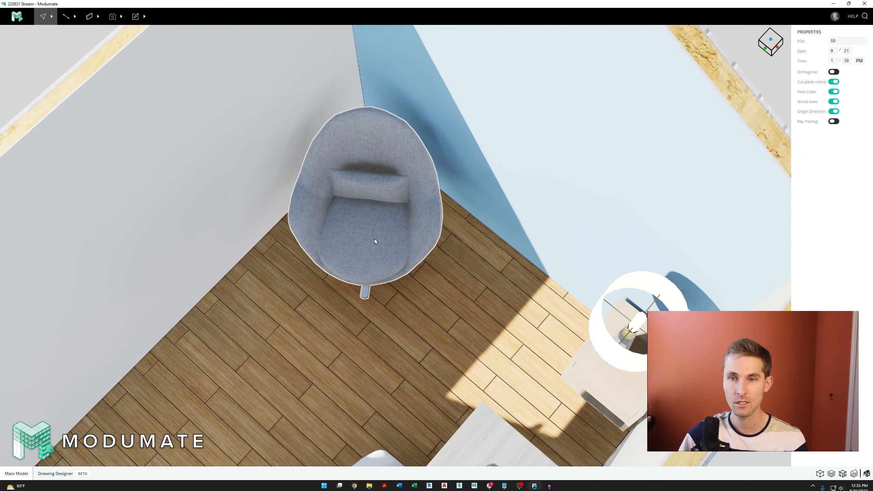
Search the presets for "table" and try out Table Occasional 1 beside the armchair
click(373, 240)
middle_drag(363, 261, 435, 245)
key(c)
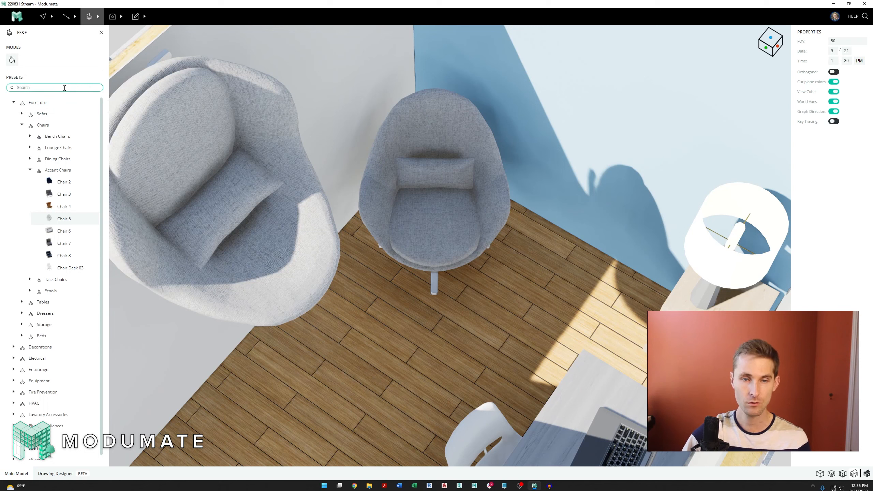
click(64, 87)
text(ta)
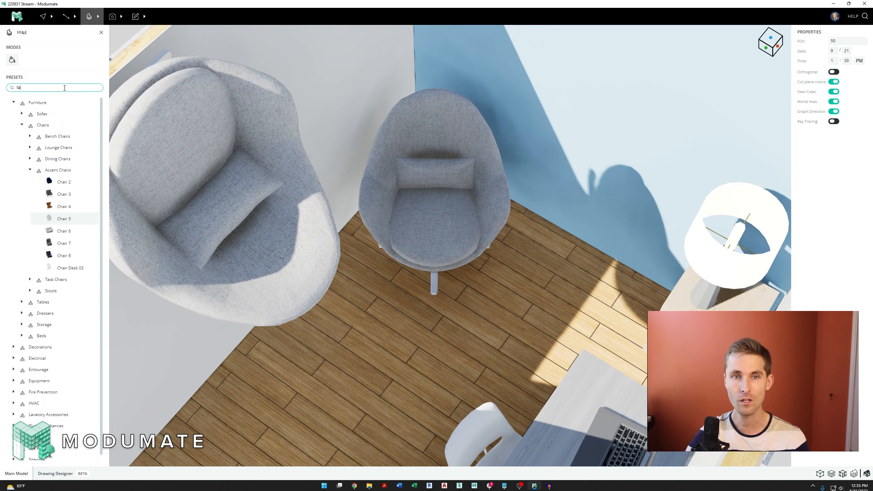
text(ble)
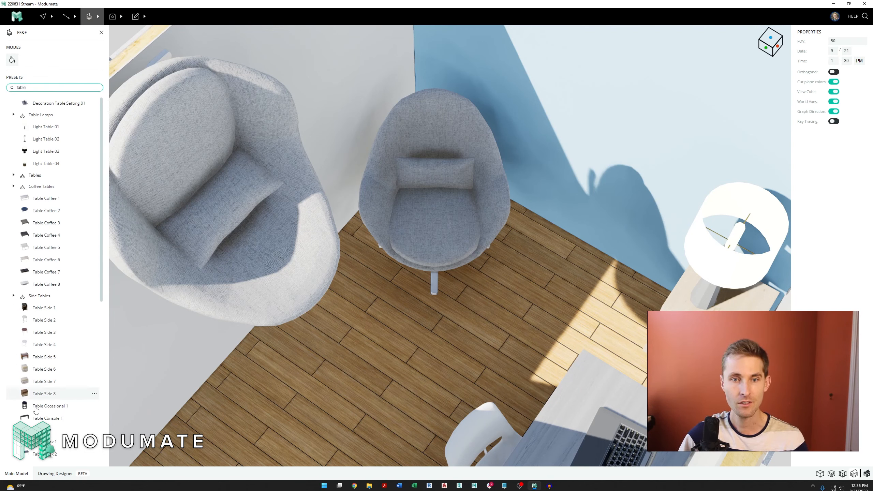
click(69, 405)
scroll(96, 388, down, 5)
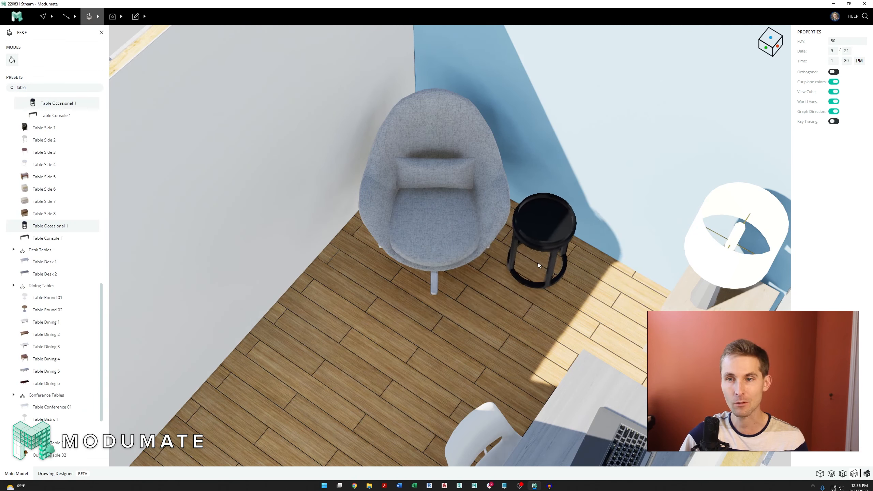
Place a Table Side 4 on the floor beside the armchair, near the long wall opposite the desk
scroll(35, 330, down, 3)
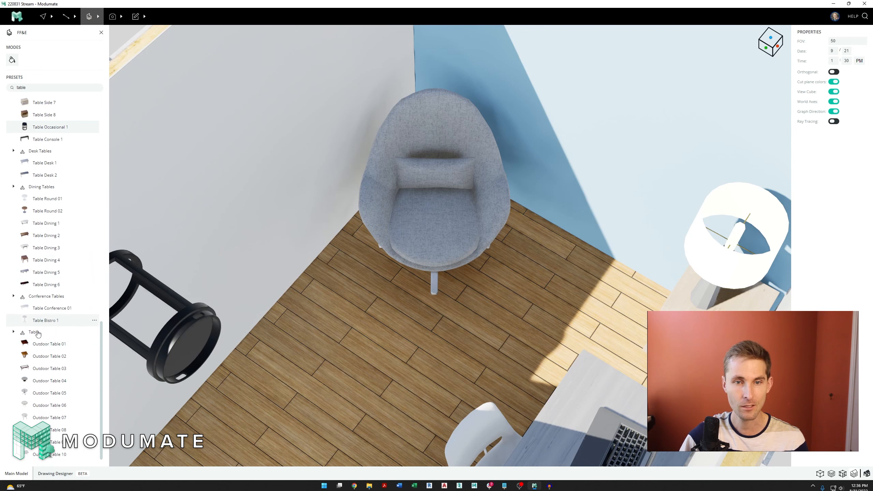
scroll(40, 344, up, 4)
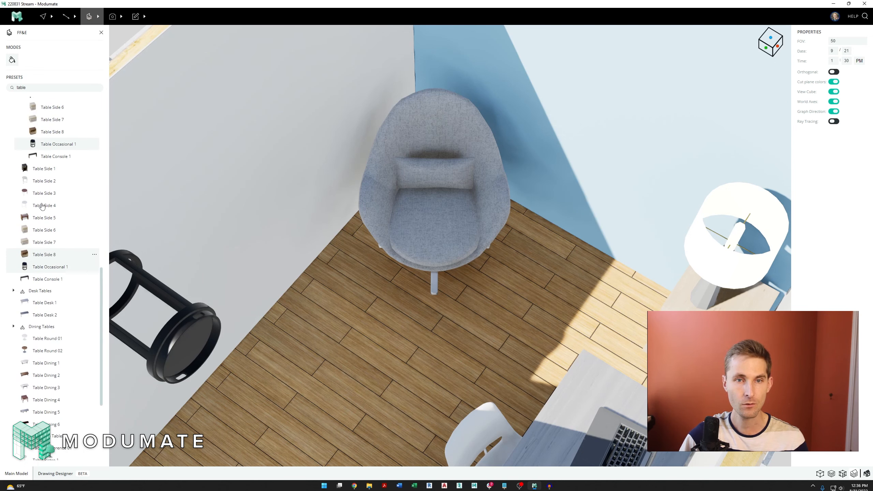
click(40, 207)
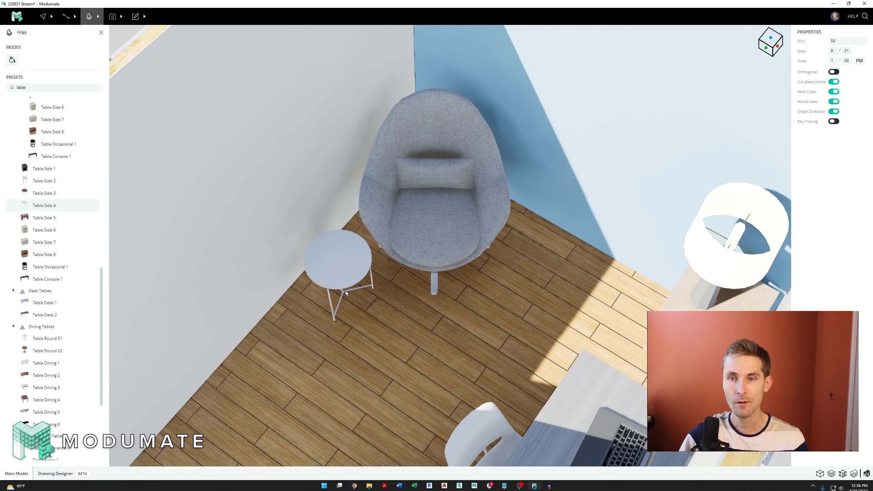
click(345, 293)
key(Escape)
Examine the furnished room from several angles, checking the armchair corner, the desk and the surrounding walls
right_drag(458, 341, 633, 247)
scroll(478, 291, up, 2)
scroll(459, 290, down, 5)
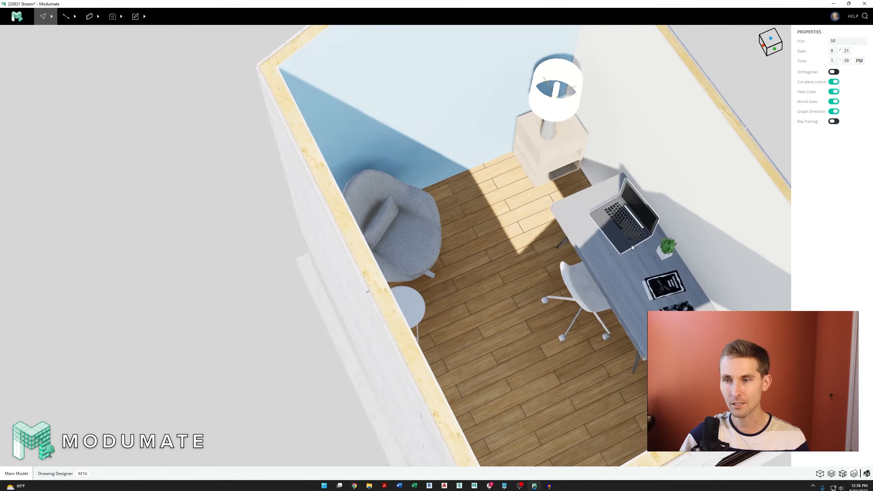
click(667, 254)
scroll(600, 259, up, 3)
right_drag(452, 265, 350, 213)
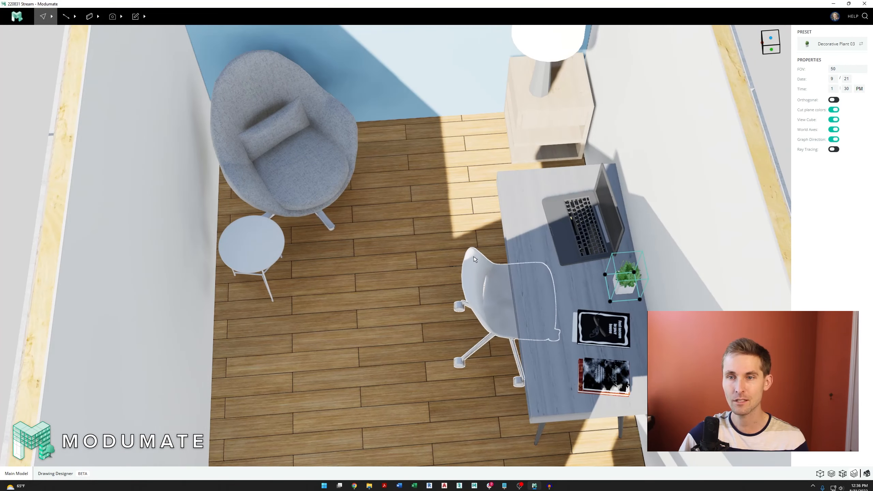
click(598, 227)
scroll(630, 262, down, 4)
click(661, 260)
scroll(670, 251, up, 4)
right_drag(672, 249, 570, 253)
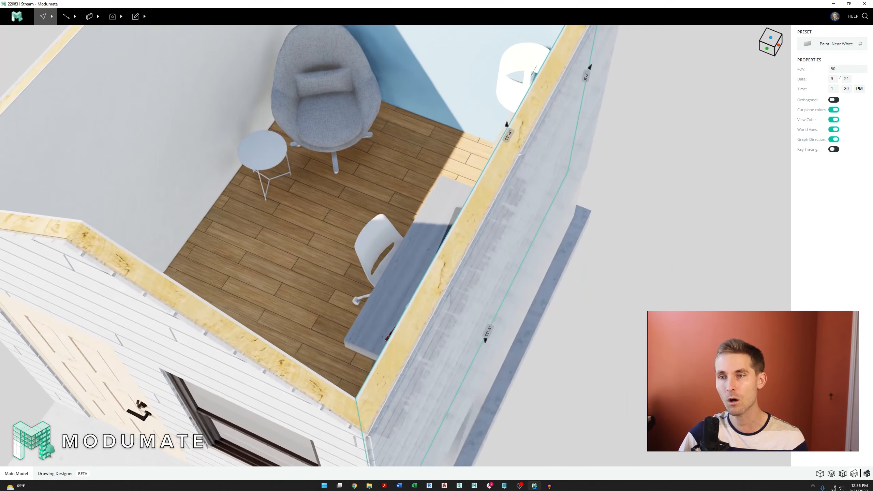
right_drag(446, 256, 424, 258)
click(479, 259)
click(486, 259)
right_drag(487, 258, 578, 248)
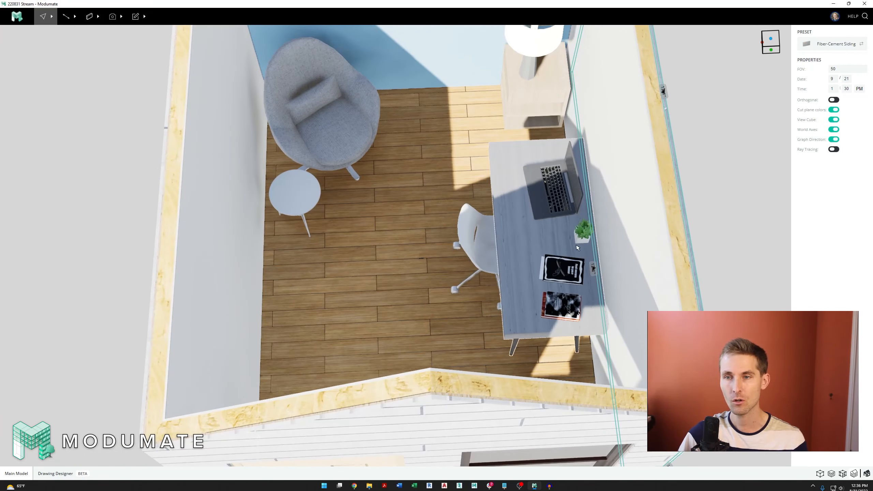
Create another Decorative Plant 03 from the plant on the desk and place it on the small round table beside the armchair
click(580, 239)
scroll(456, 261, up, 3)
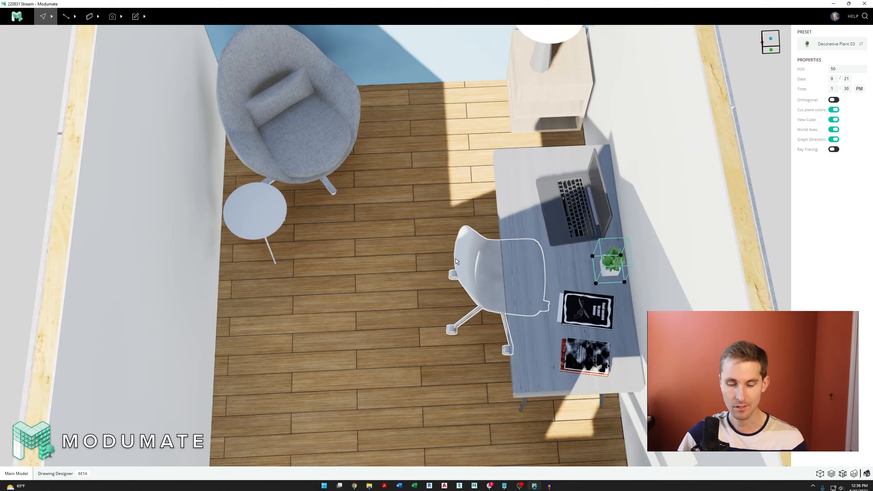
key(shift+c)
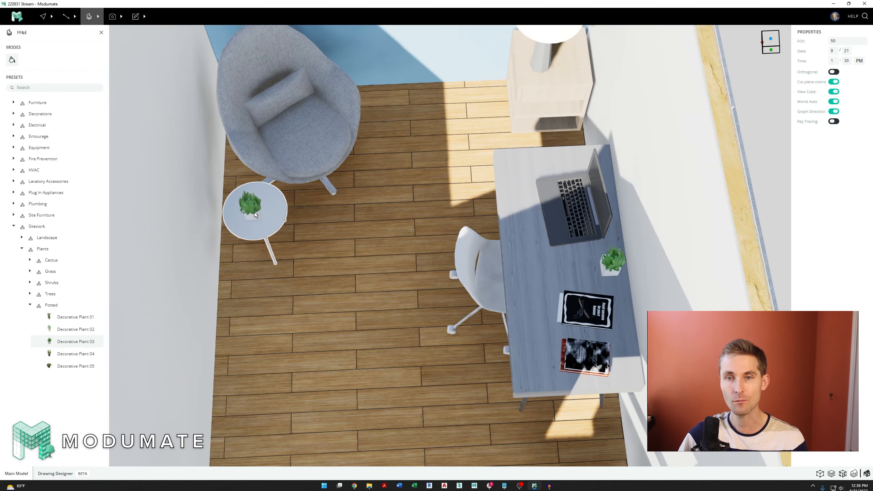
scroll(272, 254, down, 4)
scroll(354, 268, up, 3)
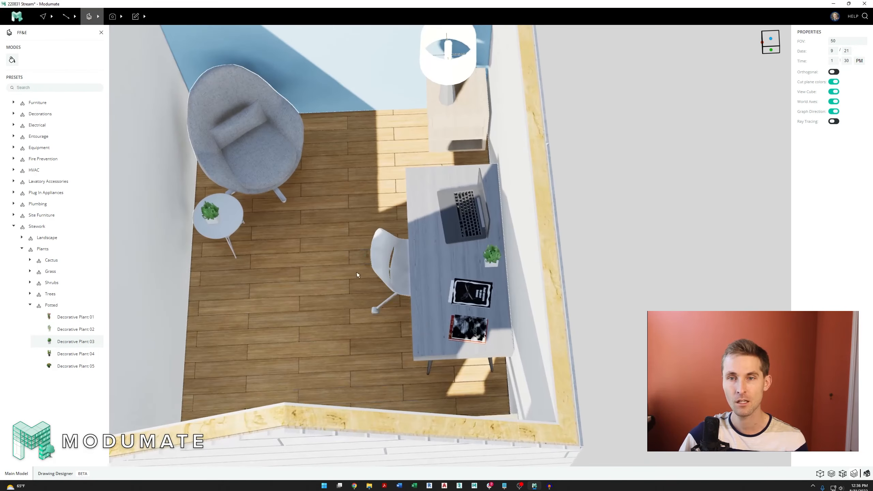
key(Escape)
right_drag(356, 273, 424, 259)
middle_drag(464, 187, 453, 258)
mouse_move(453, 255)
right_down()
mouse_move(489, 265)
mouse_move(444, 259)
right_up()
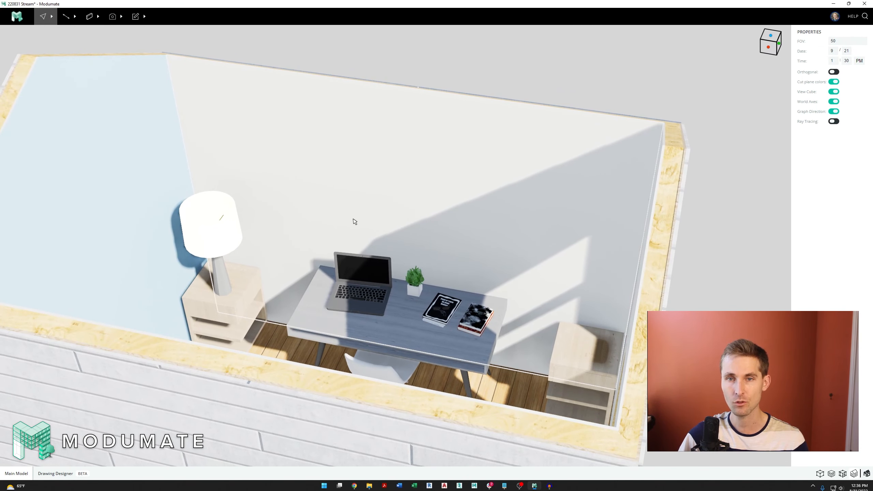
Search the furniture presets for "art", try Artwork 06, and hang Artwork 10 on the wall above the desk
key(shift+c)
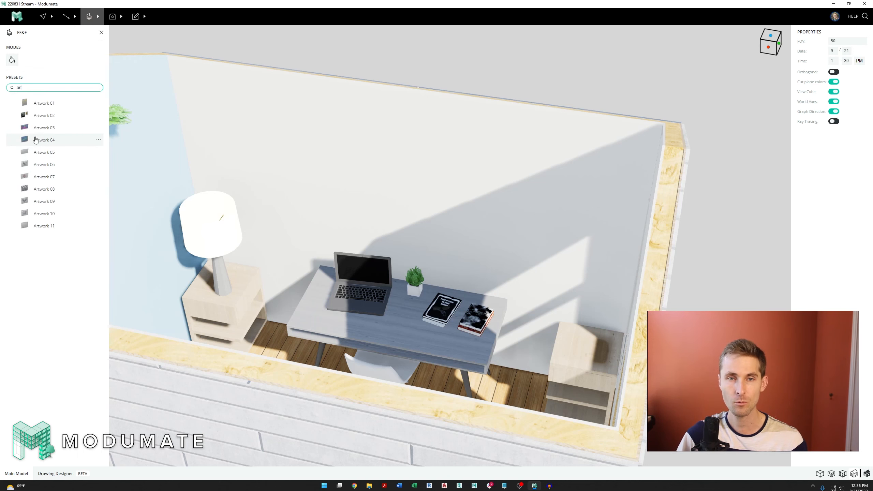
click(44, 164)
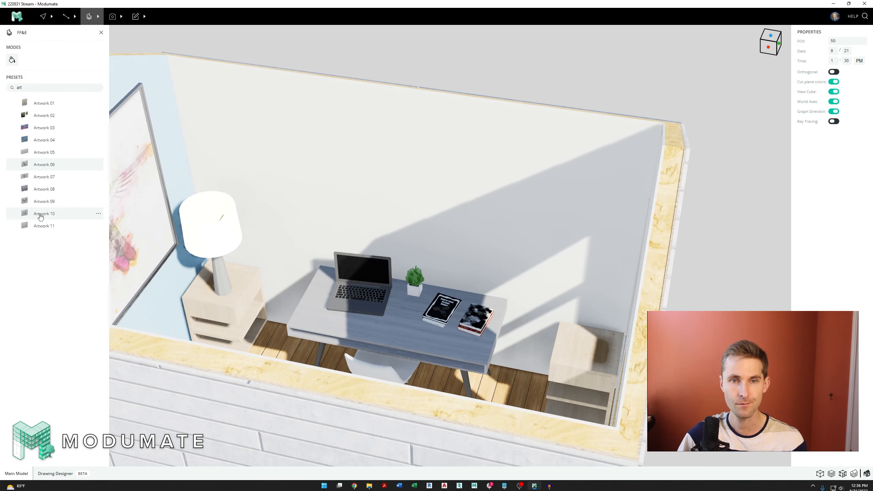
click(52, 213)
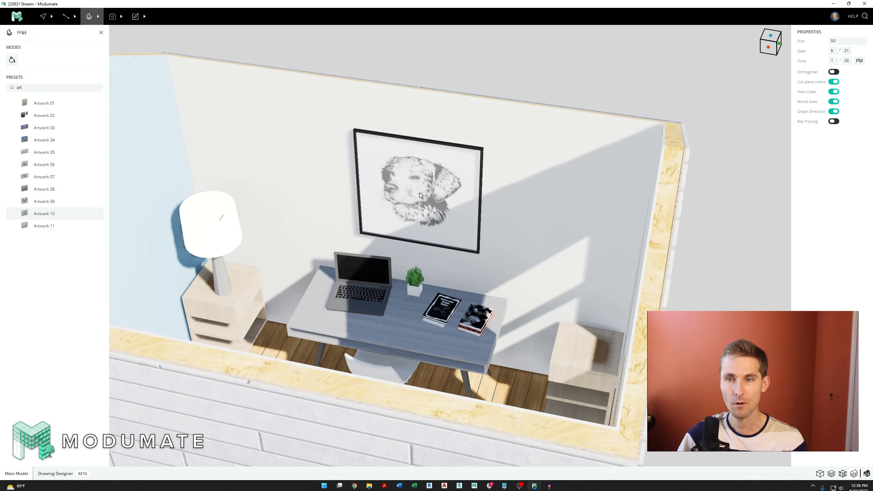
click(420, 195)
Hang Artwork 03 in the middle of the long wall opposite the desk, above the small round table
right_drag(345, 224, 213, 215)
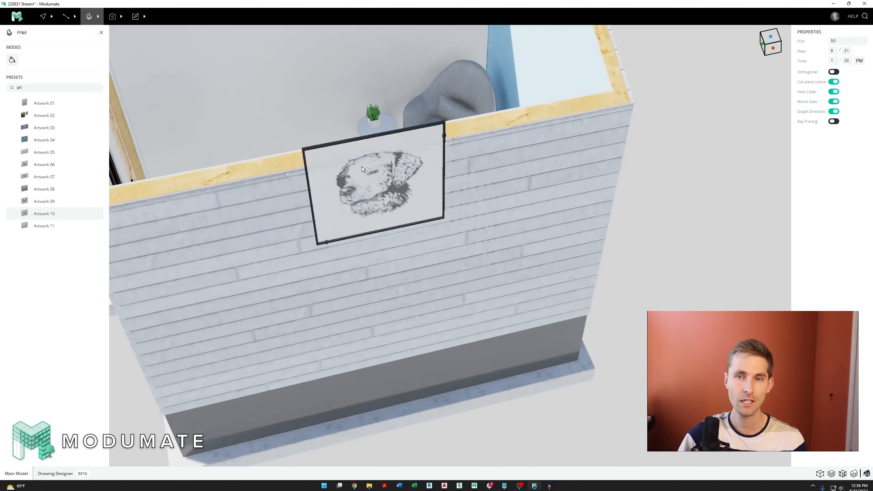
middle_drag(319, 98, 405, 259)
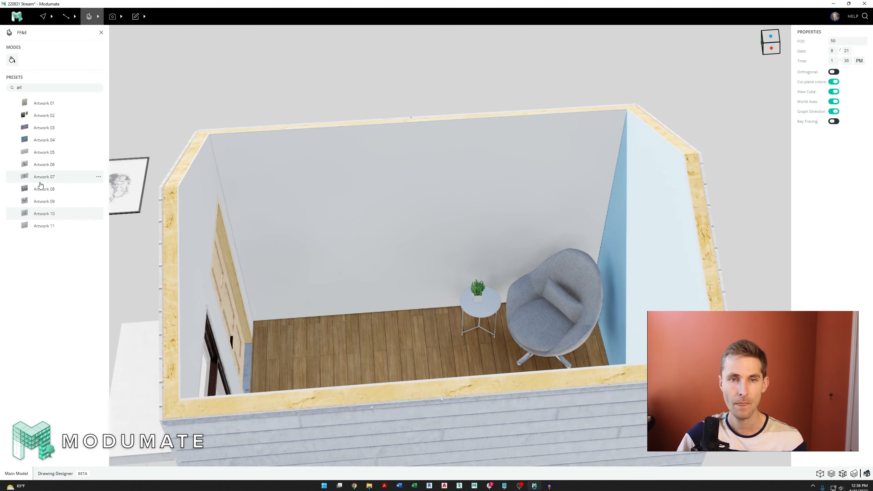
click(44, 128)
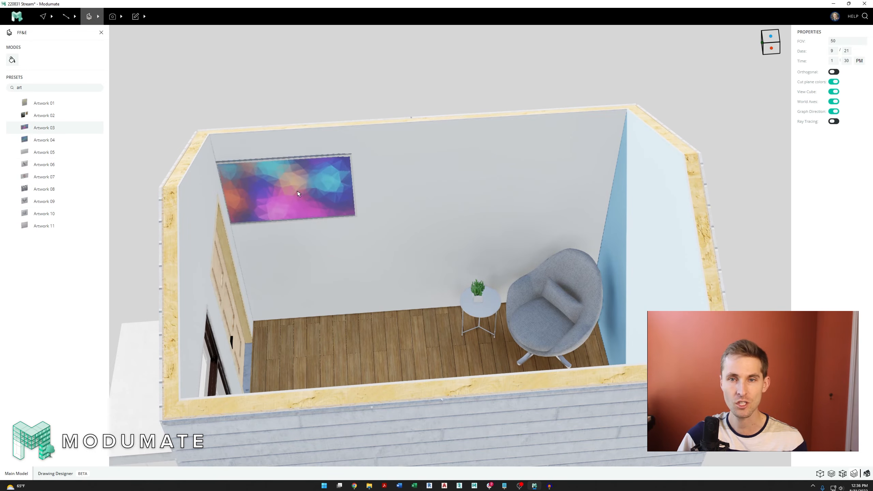
click(411, 220)
right_drag(411, 220, 436, 244)
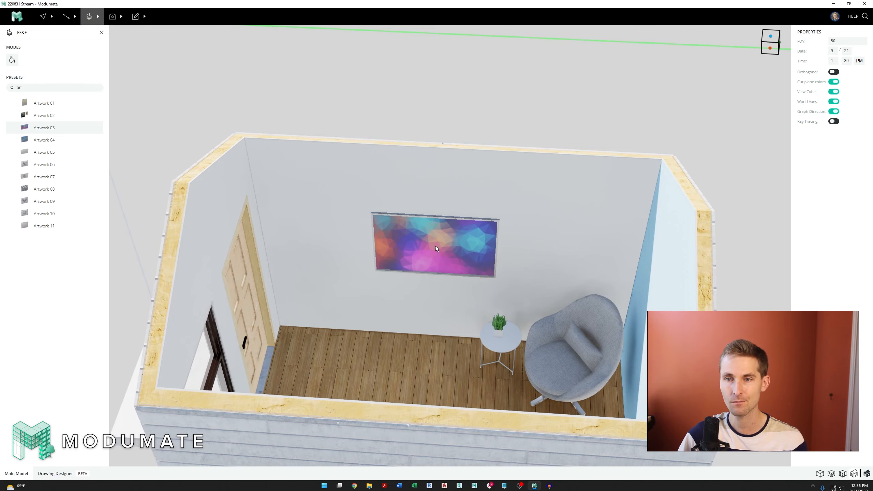
right_drag(347, 270, 435, 249)
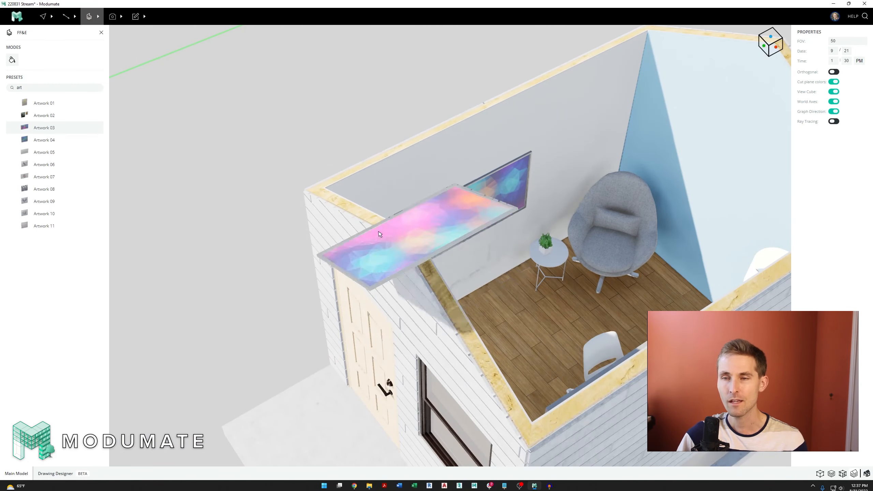
scroll(377, 233, down, 3)
key(Escape)
Unhide the roof so the building is closed again, and bring the view inside the room
right_drag(557, 245, 443, 245)
scroll(451, 195, up, 3)
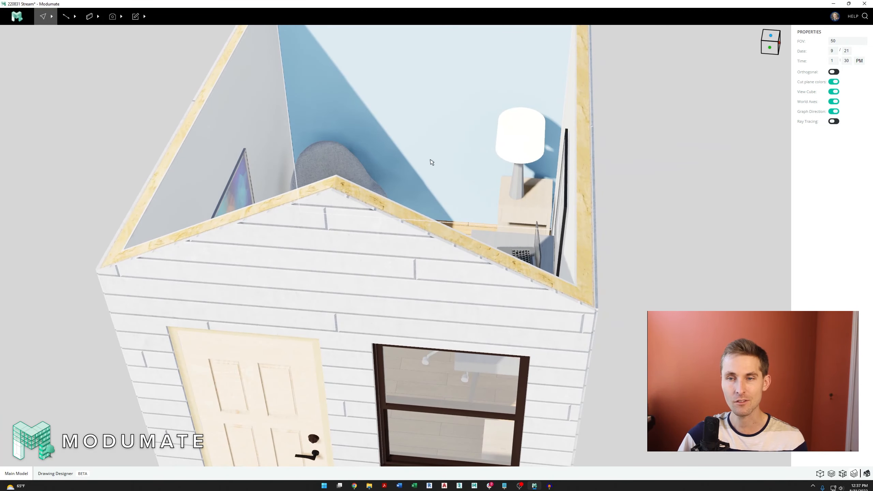
scroll(427, 170, down, 4)
key(ctrl+shift+h)
right_drag(427, 175, 427, 374)
scroll(428, 376, up, 8)
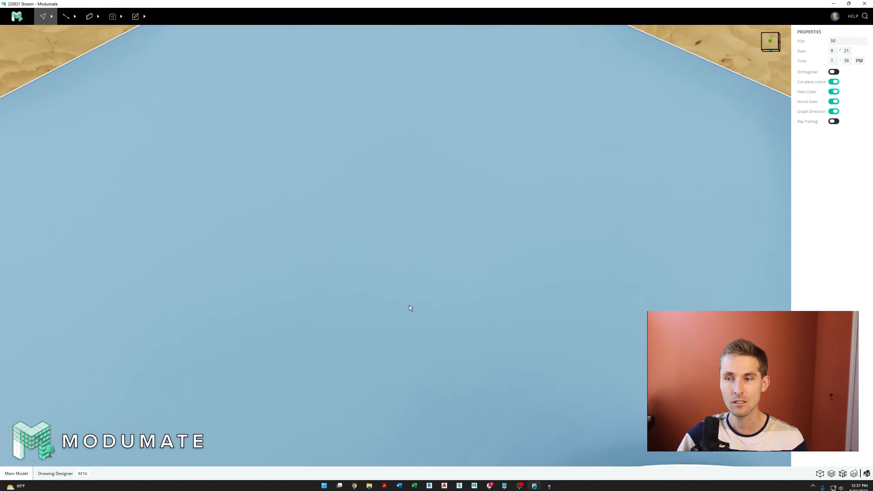
Pick up the Paint, Near White finish from the side wall and apply it to the sloped ceiling
right_drag(410, 308, 422, 202)
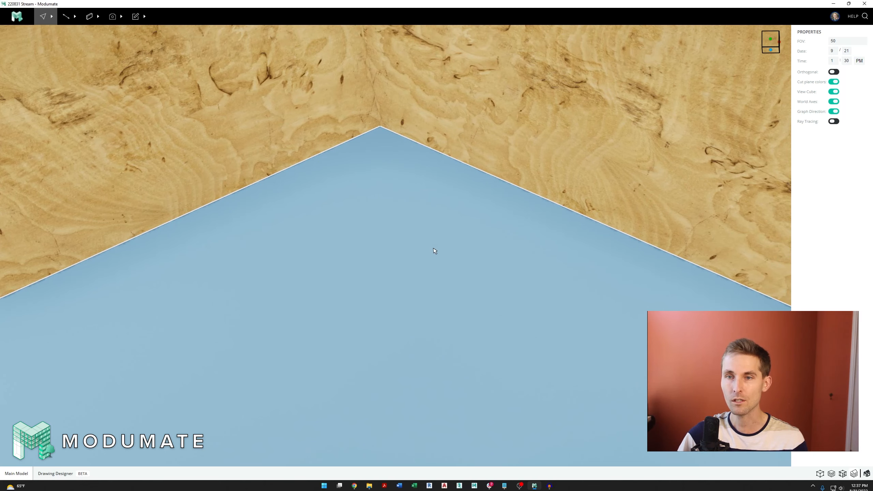
right_drag(434, 251, 567, 337)
click(691, 371)
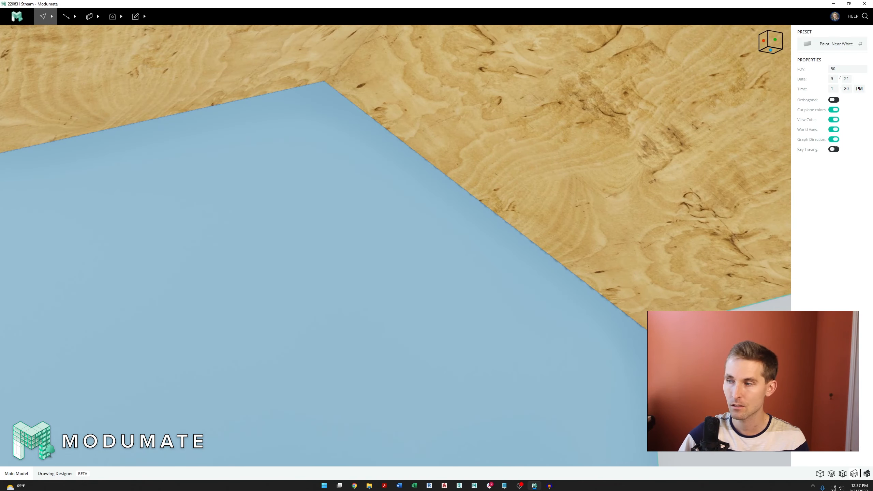
key(f)
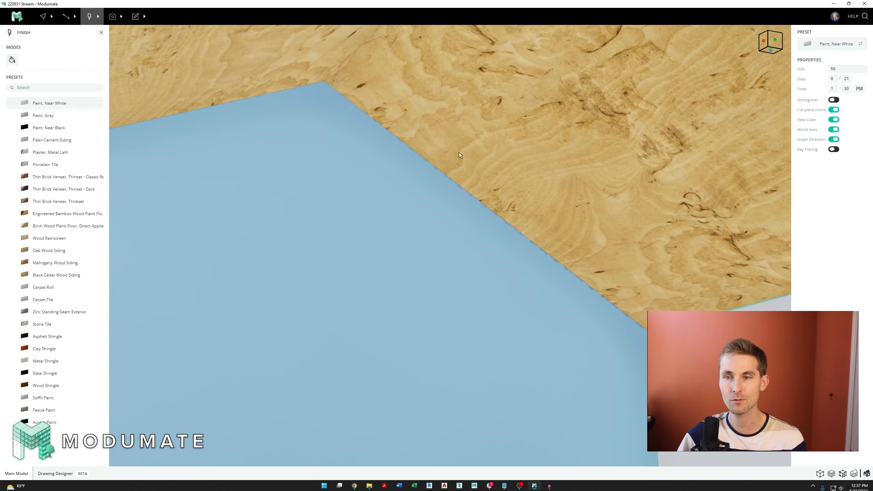
click(452, 110)
key(Escape)
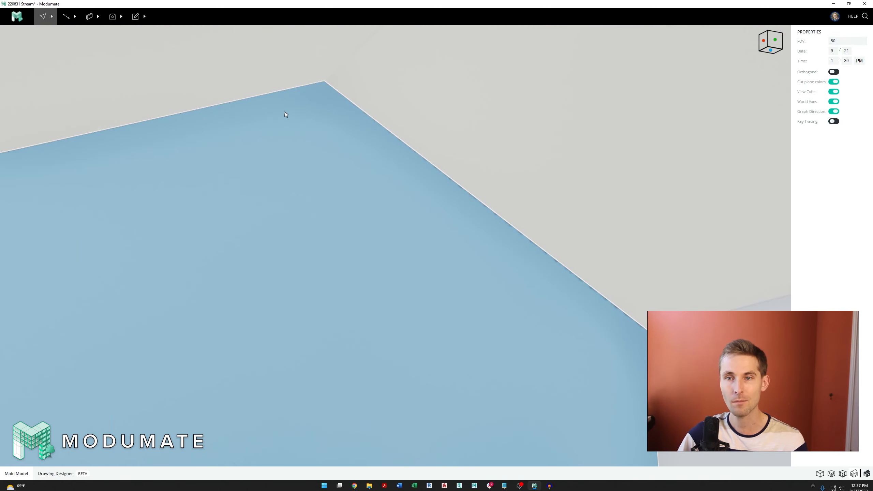
Set the camera's field of view to 110 for a wide look at the room interior
scroll(369, 151, down, 3)
scroll(476, 322, up, 5)
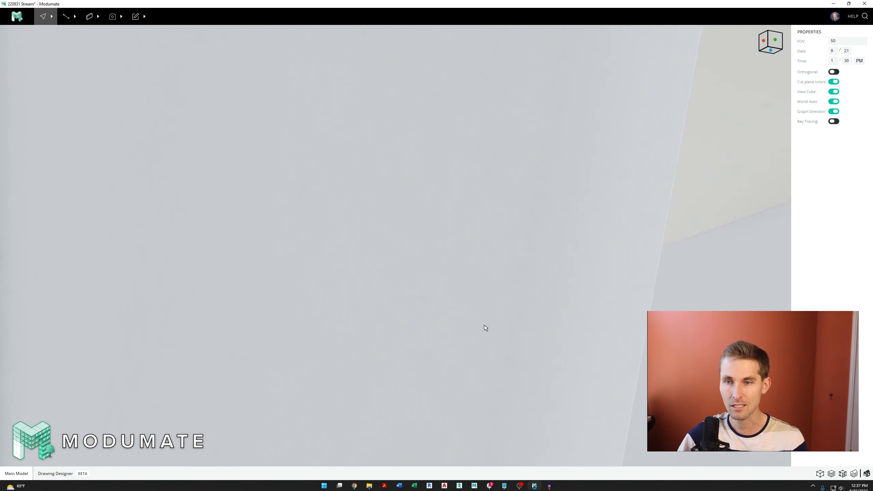
mouse_move(476, 322)
middle_down()
mouse_move(381, 354)
mouse_move(442, 155)
mouse_move(381, 46)
mouse_move(390, 74)
middle_up()
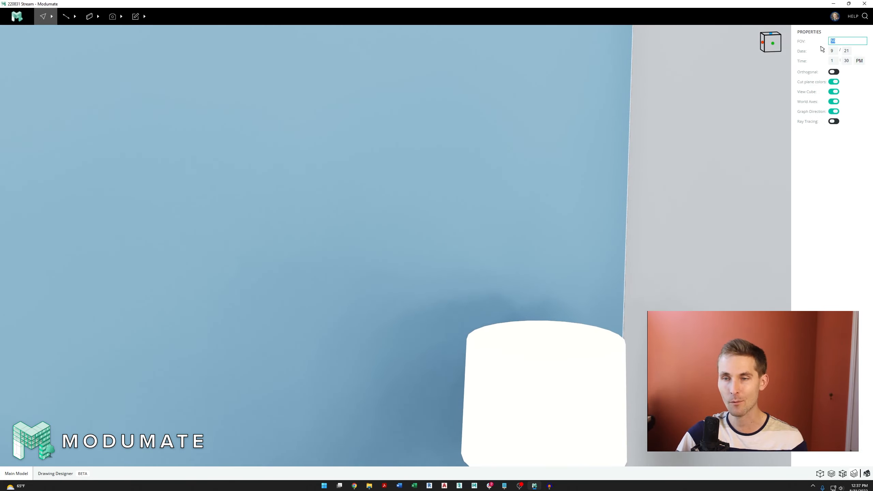
key(Return)
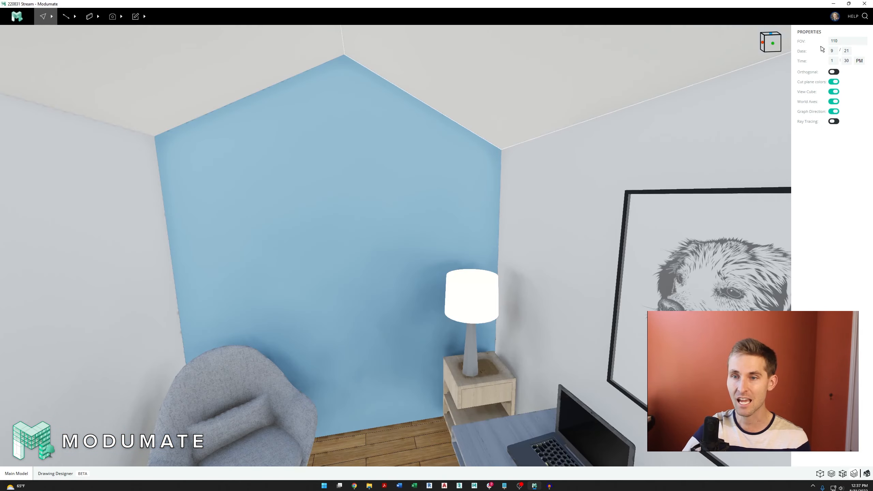
Examine the furnished interior, then inspect the building from outside around the entrance door and front window
mouse_move(364, 399)
middle_down()
mouse_move(395, 317)
mouse_move(378, 290)
middle_up()
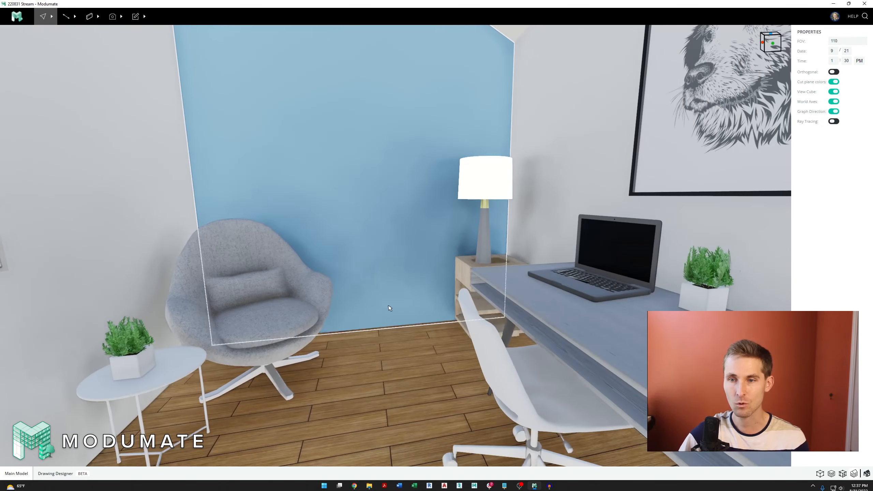
middle_drag(530, 379, 530, 380)
mouse_move(531, 379)
right_down()
mouse_move(448, 371)
mouse_move(437, 381)
mouse_move(372, 284)
right_up()
scroll(373, 285, down, 12)
right_drag(415, 310, 543, 275)
scroll(544, 275, up, 5)
scroll(543, 274, down, 5)
scroll(405, 227, up, 9)
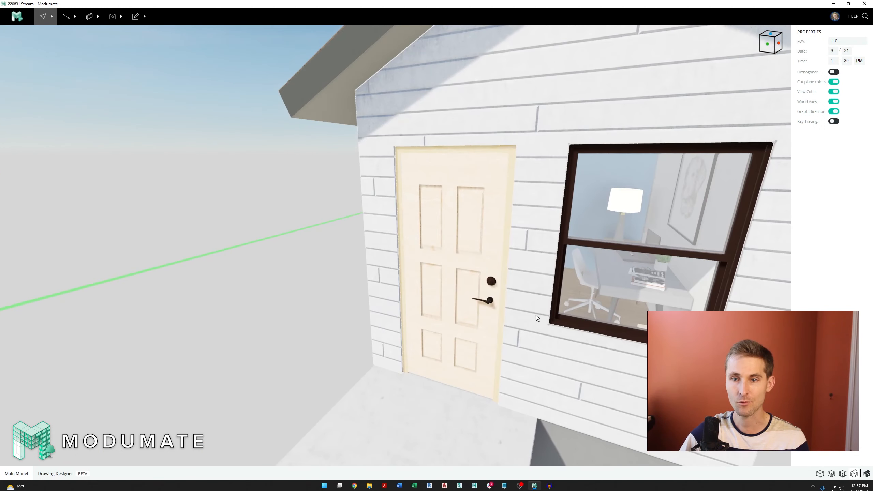
scroll(230, 248, down, 7)
scroll(229, 248, down, 5)
scroll(318, 306, up, 6)
scroll(409, 292, down, 4)
scroll(380, 250, up, 4)
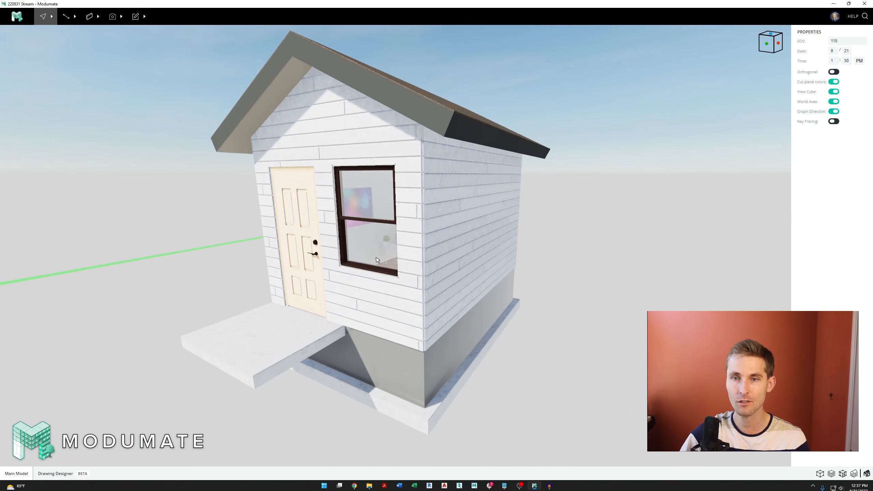
mouse_move(380, 250)
right_down()
mouse_move(434, 270)
mouse_move(425, 248)
mouse_move(432, 247)
right_up()
scroll(331, 228, up, 3)
Set the camera's field of view to 50 and frame the whole building from outside
scroll(404, 263, down, 5)
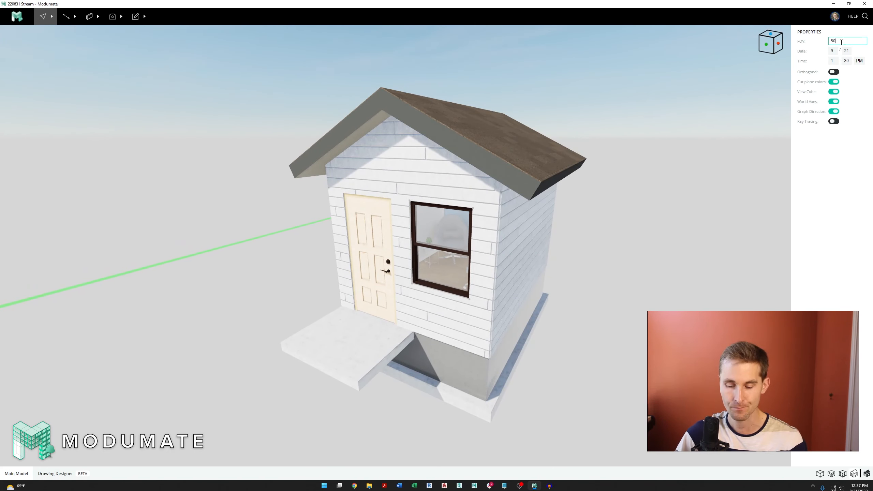
key(Return)
scroll(454, 268, down, 8)
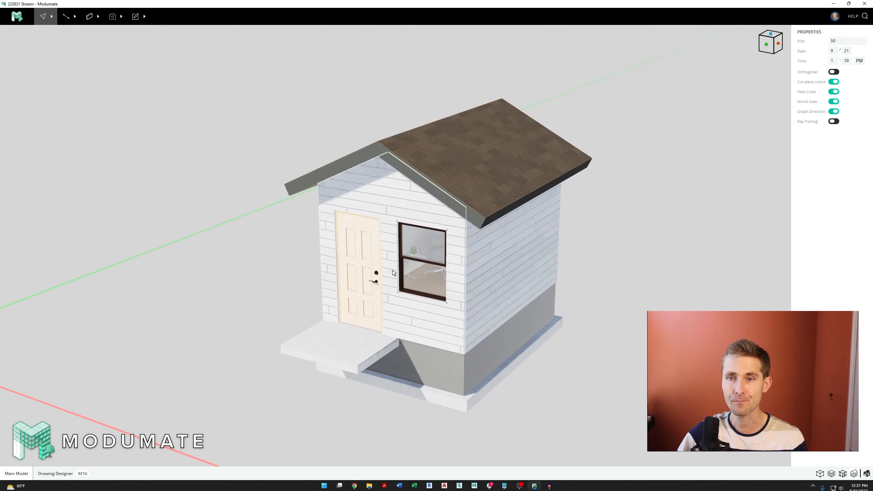
scroll(389, 245, down, 2)
scroll(416, 289, up, 2)
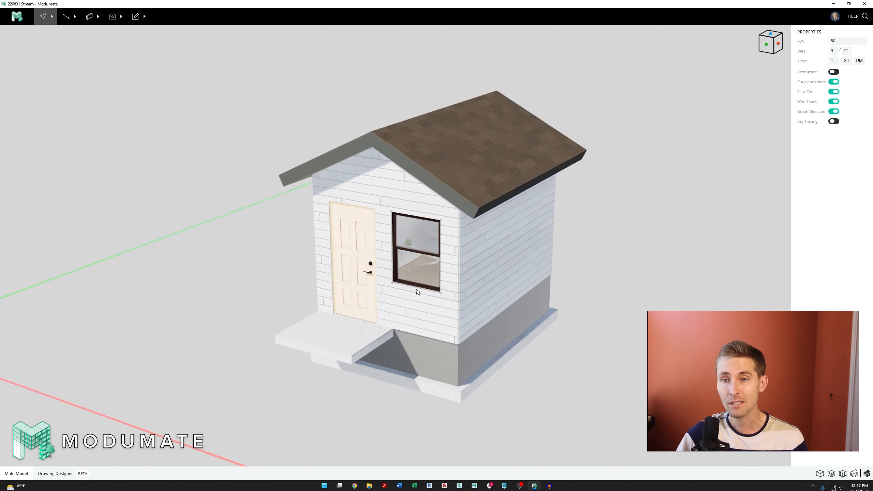
right_drag(416, 290, 425, 290)
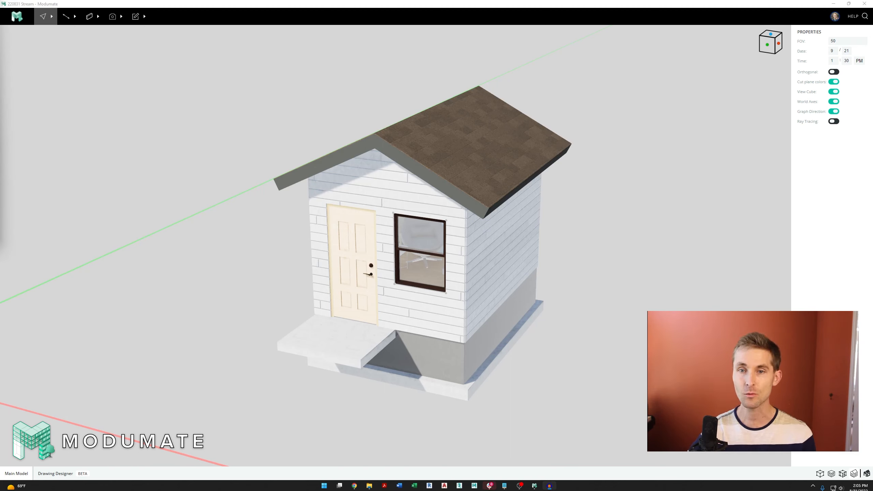
Draw a closed four-sided Terrain Graph boundary around the house, starting on the red axis, with height 1'-0"
click(68, 20)
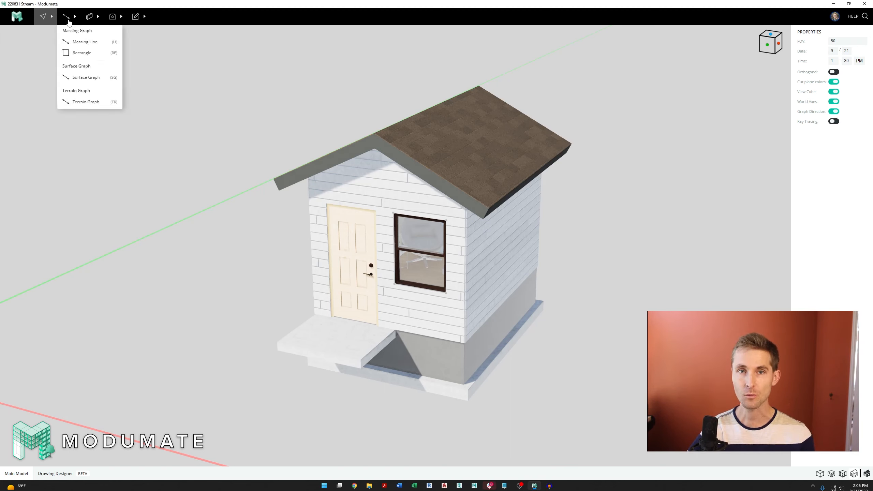
click(75, 107)
scroll(456, 266, down, 6)
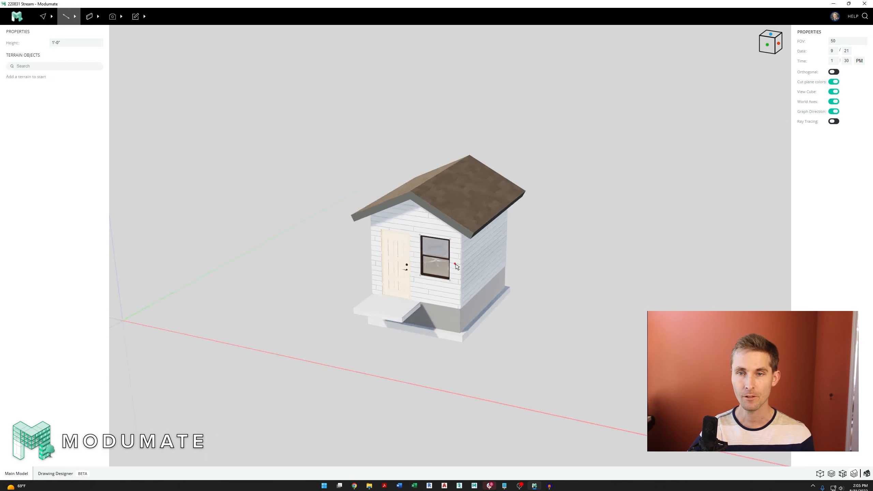
scroll(441, 275, up, 2)
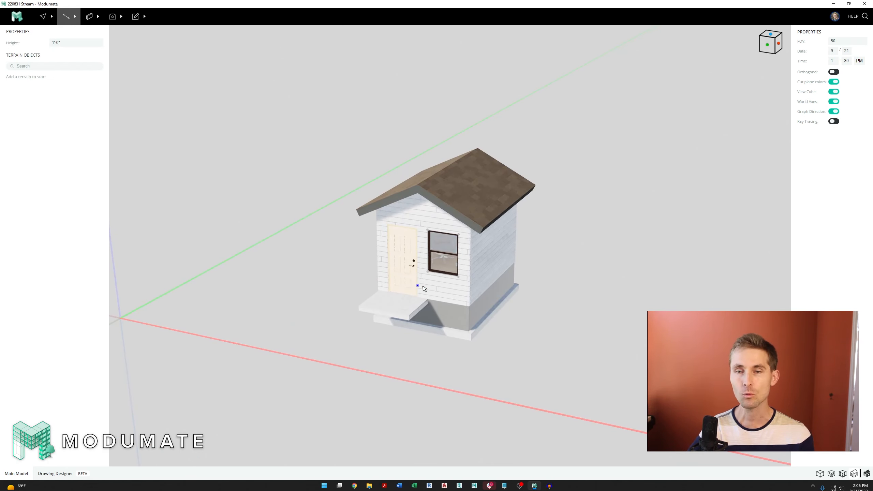
right_drag(422, 287, 390, 287)
scroll(385, 276, down, 5)
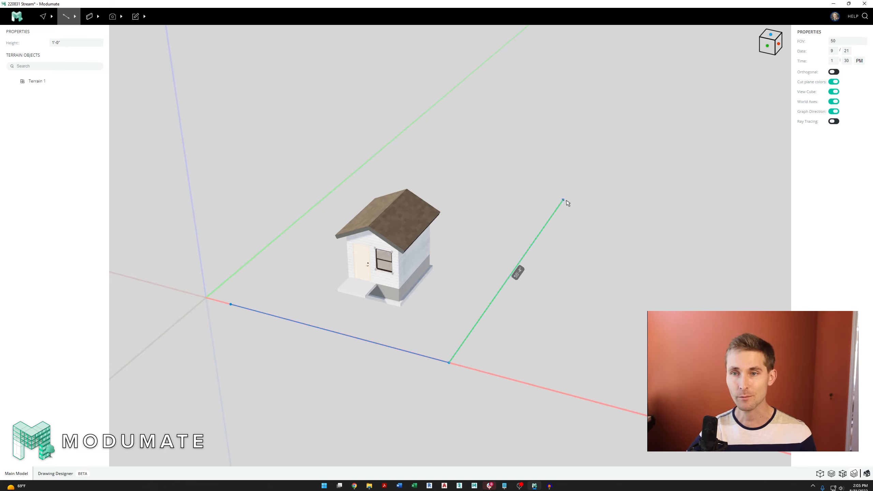
click(563, 201)
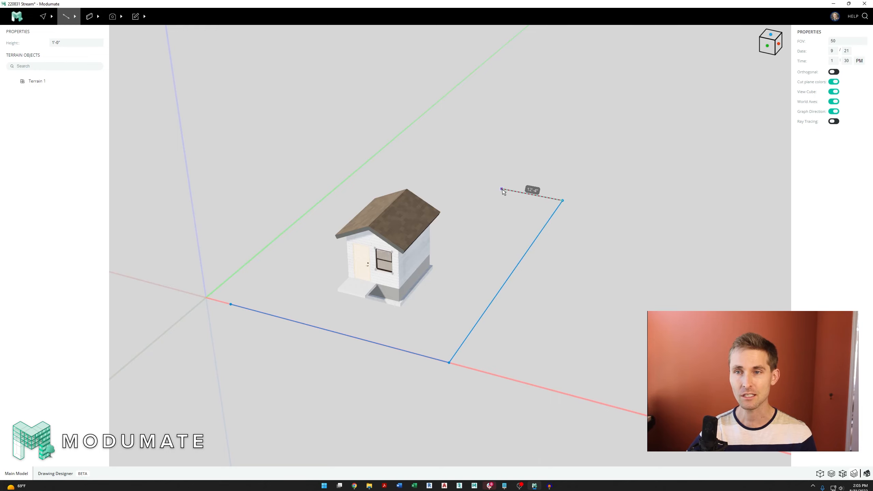
click(231, 305)
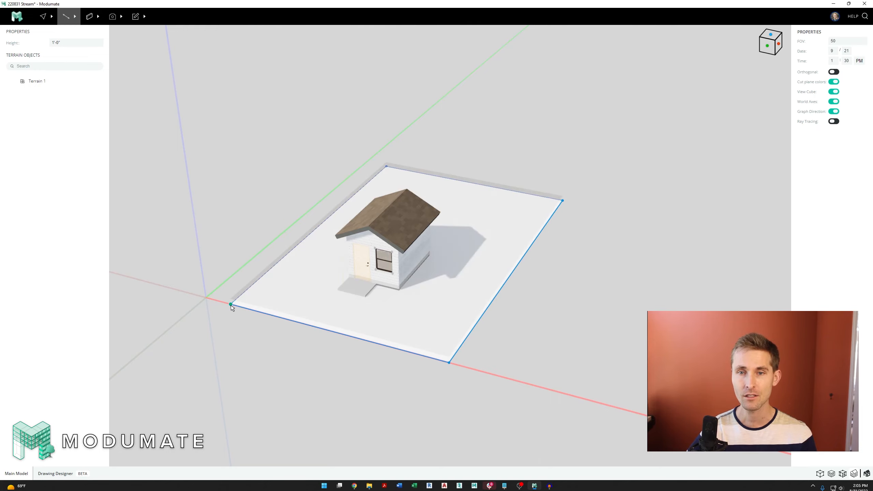
Examine how the terrain surface meets the house base and porch slab, and inspect its front edge and corner
scroll(344, 330, up, 3)
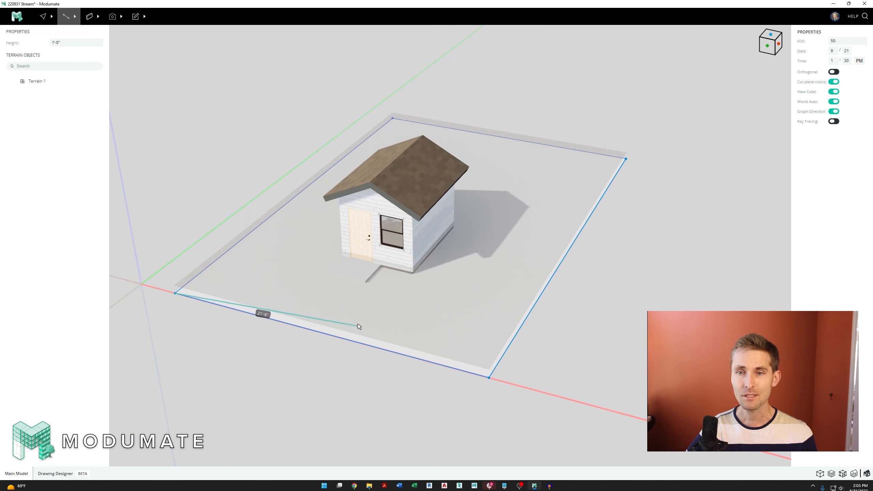
scroll(378, 327, down, 2)
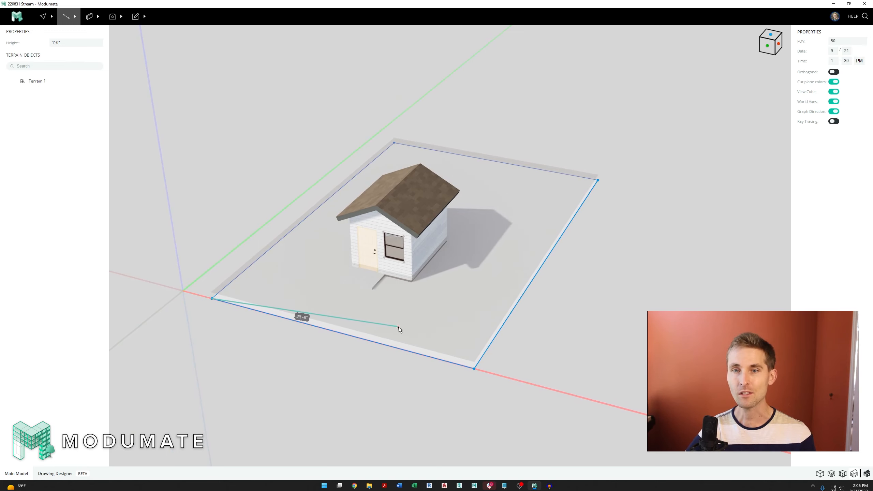
scroll(391, 328, up, 4)
middle_drag(388, 325, 415, 320)
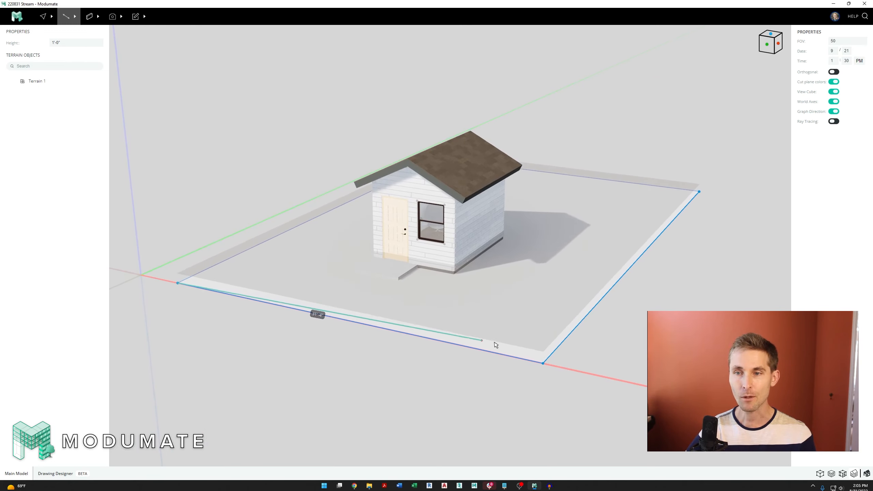
scroll(502, 339, up, 1)
scroll(501, 341, down, 2)
middle_drag(485, 345, 479, 350)
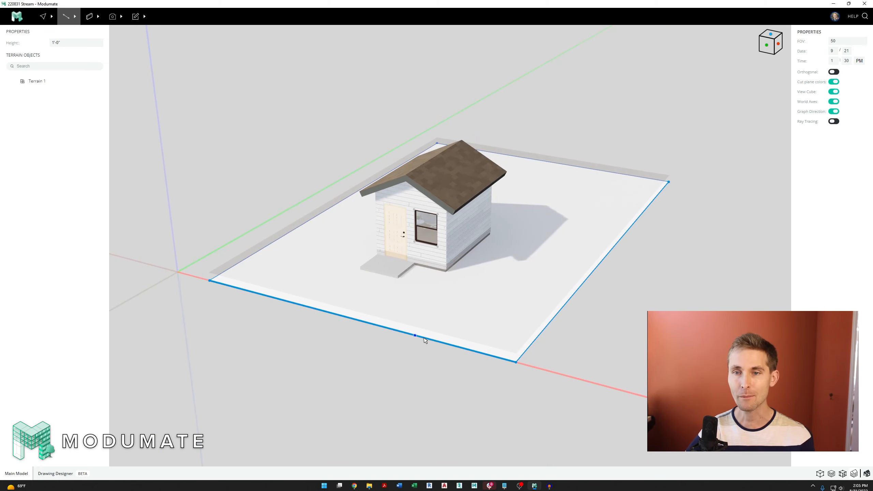
scroll(515, 364, up, 5)
scroll(506, 366, down, 5)
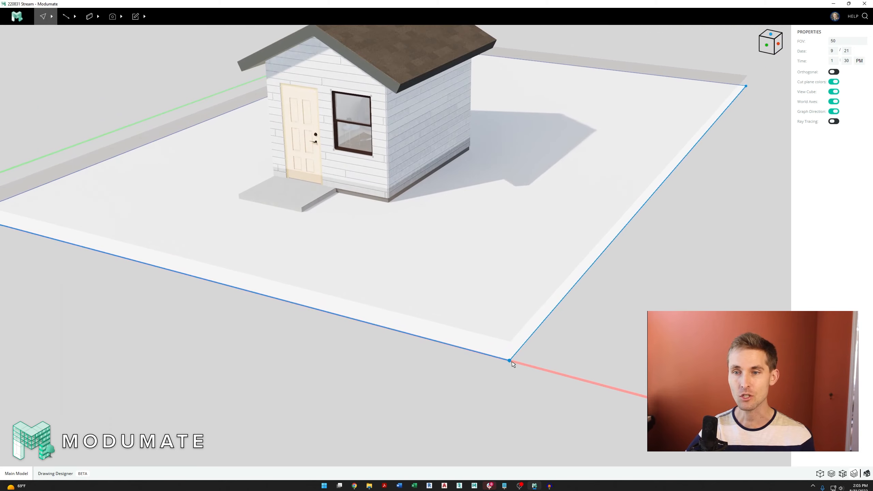
key(Escape)
scroll(516, 316, up, 3)
scroll(484, 323, down, 3)
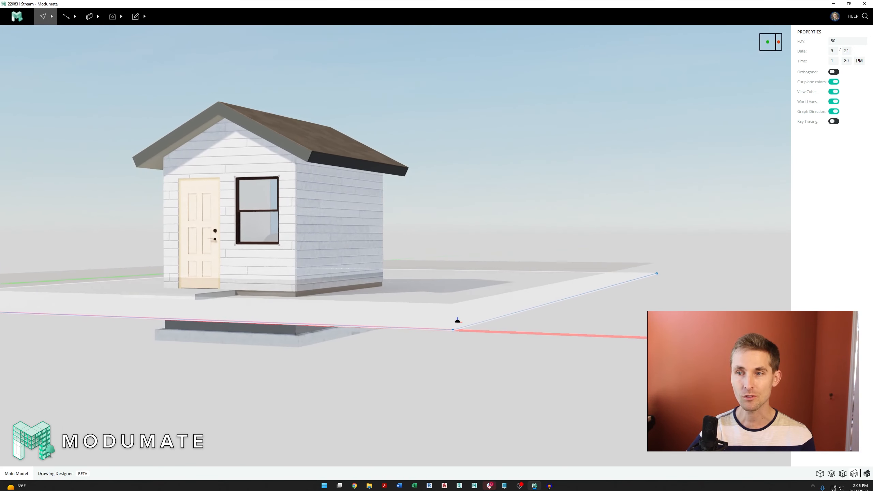
scroll(456, 317, up, 5)
scroll(471, 323, down, 4)
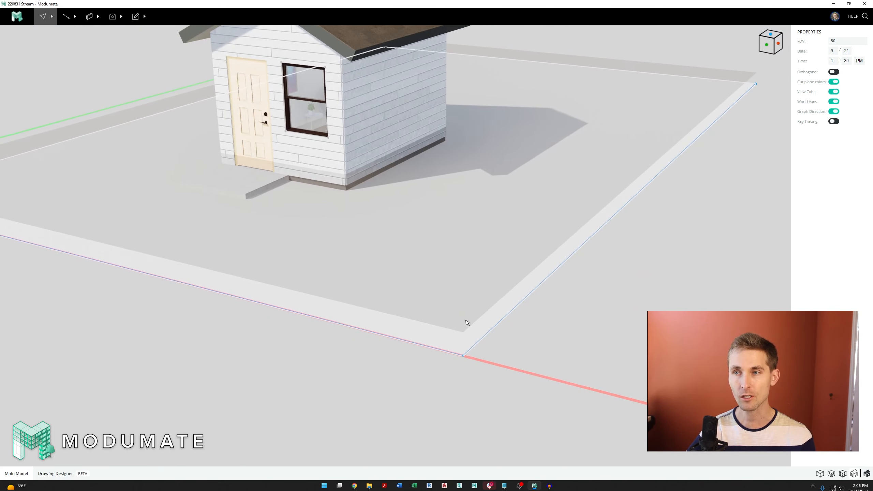
key(t)
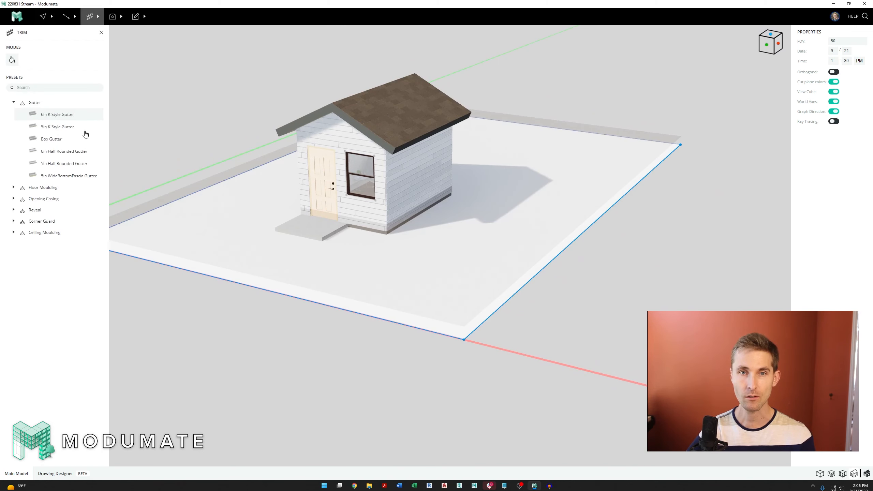
key(Escape)
Turn X-Ray off for Terrain 1 to preview its surface material, then turn X-Ray back on and leave the terrain tool
mouse_move(67, 21)
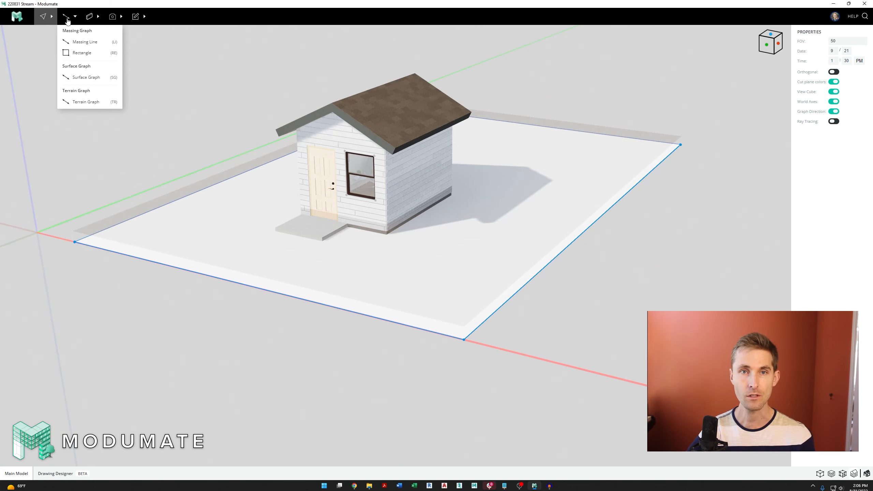
click(78, 106)
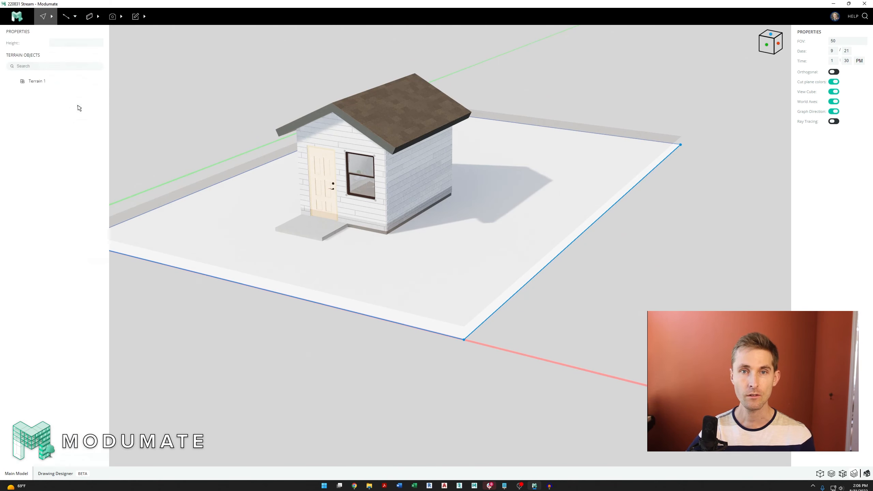
click(42, 87)
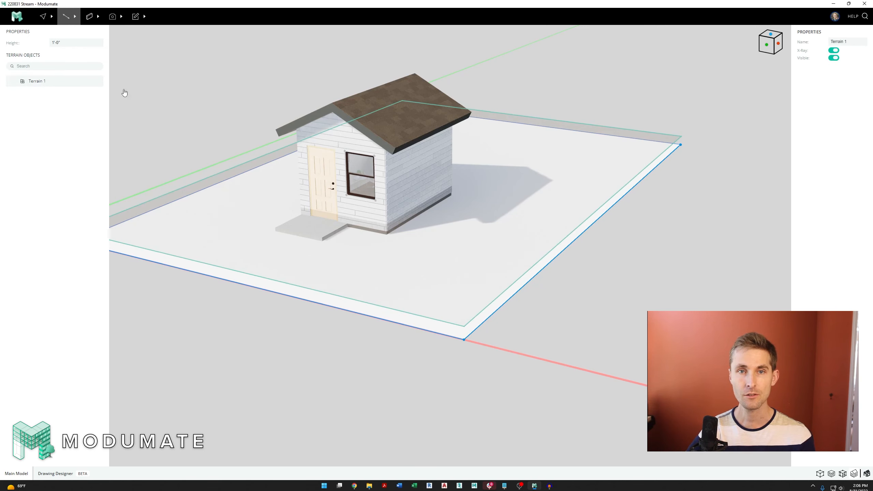
click(833, 51)
click(833, 50)
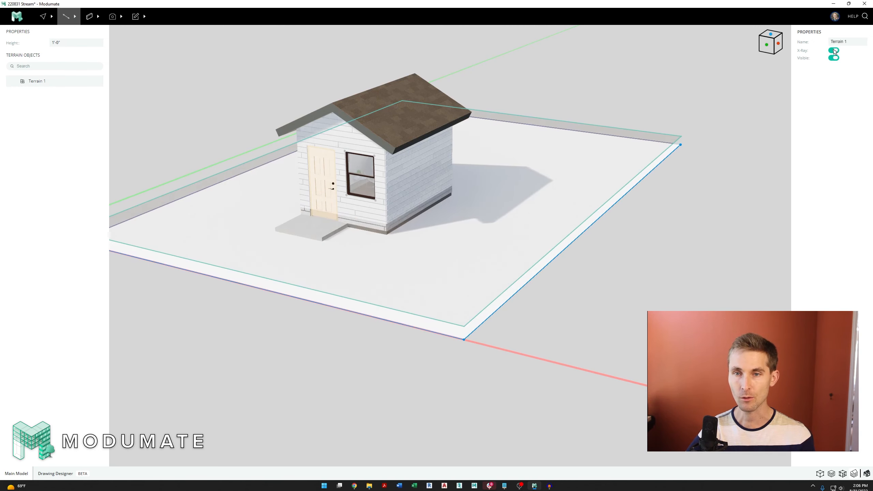
click(833, 51)
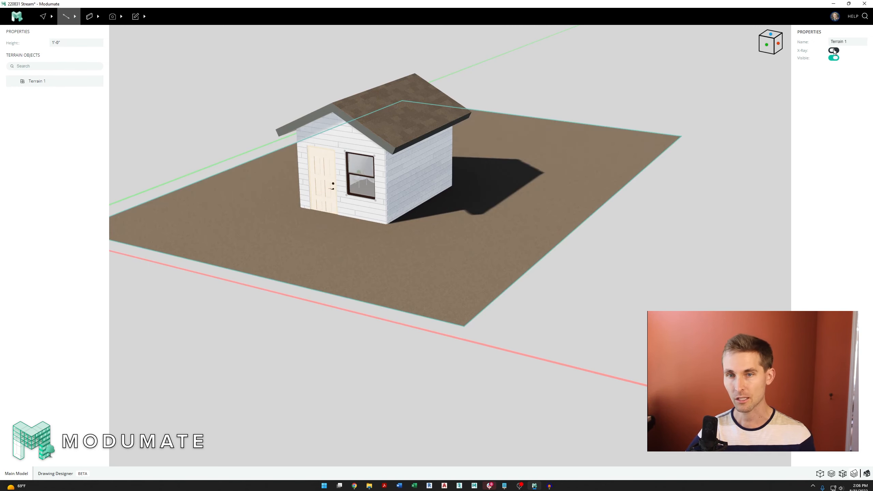
click(833, 51)
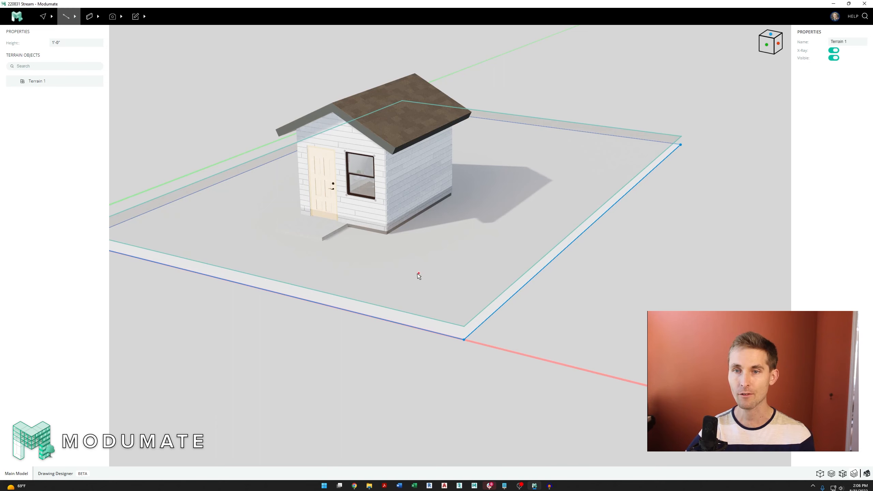
key(Escape)
key(Escape)
Inspect the properties of the terrain face and of its front corner point on the red axis
scroll(382, 318, down, 3)
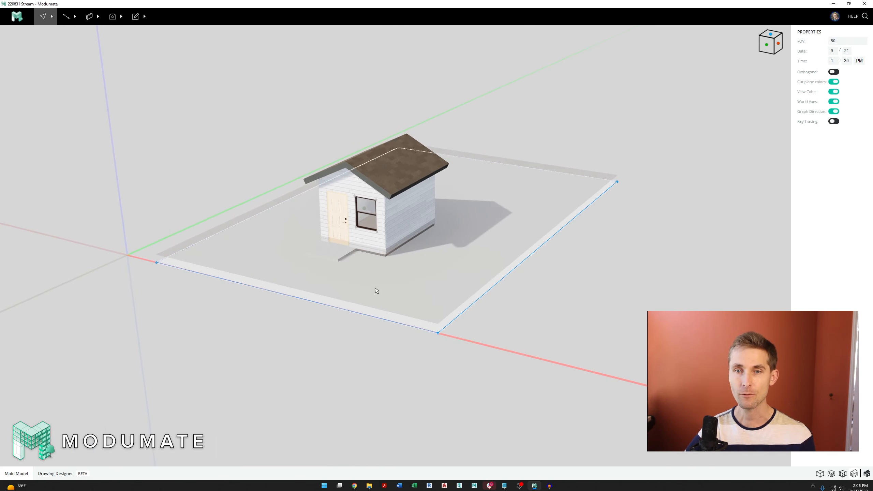
scroll(376, 290, up, 3)
click(453, 278)
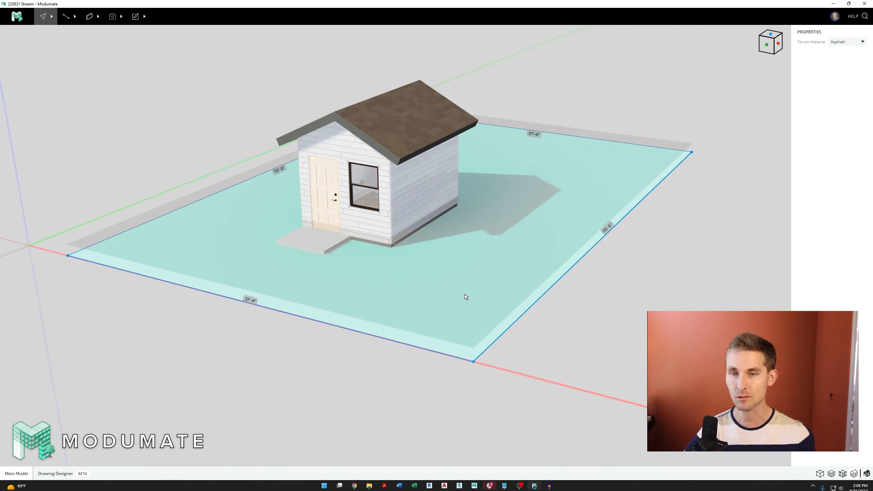
click(474, 362)
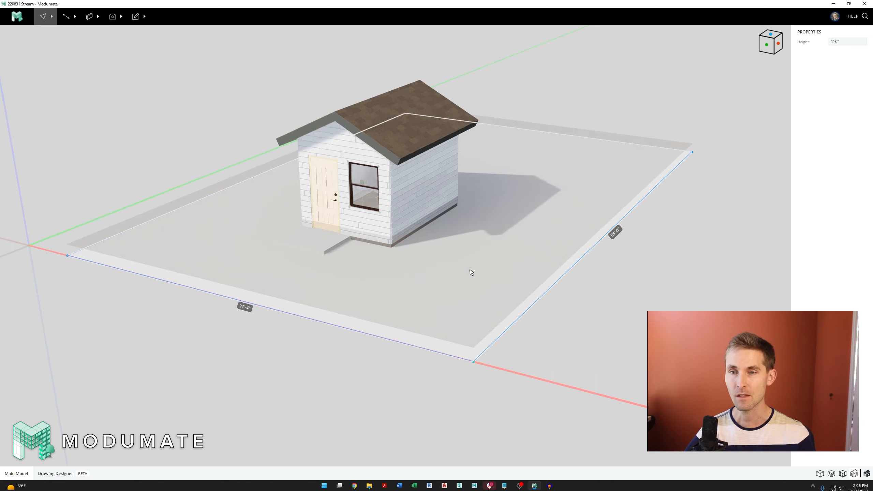
click(470, 272)
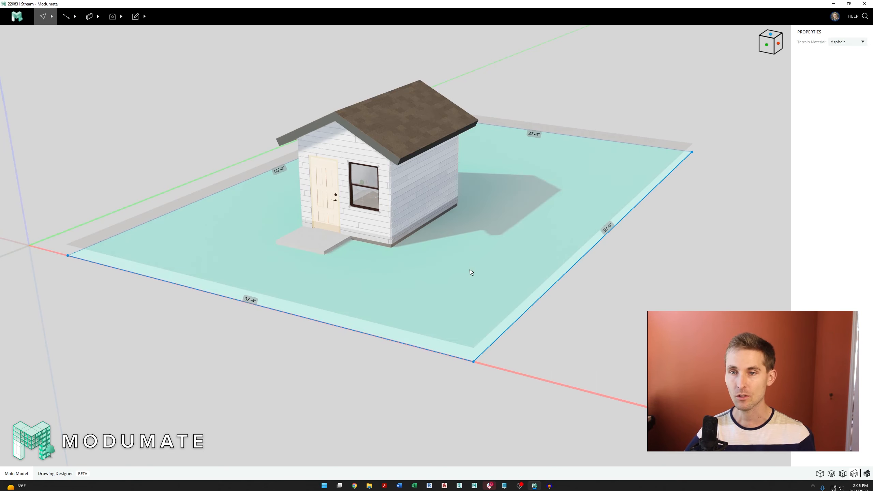
Select all four corner points of the terrain boundary and set their height to 0
click(473, 362)
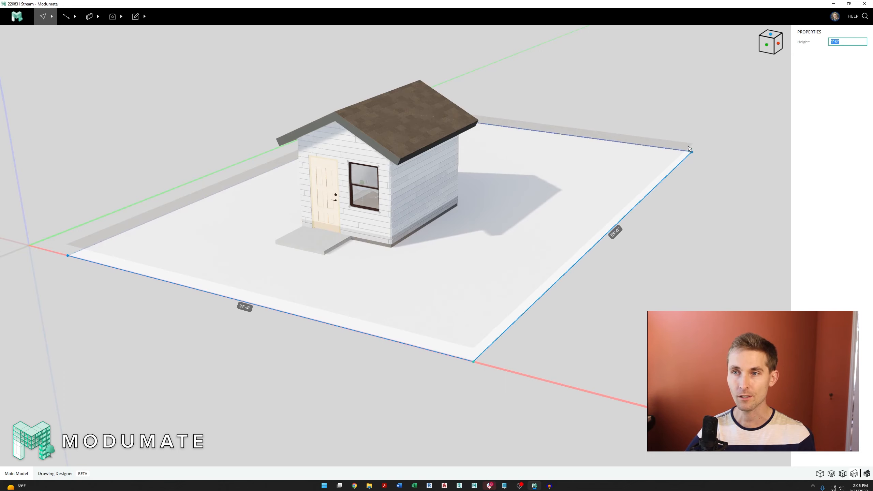
shift+click(693, 156)
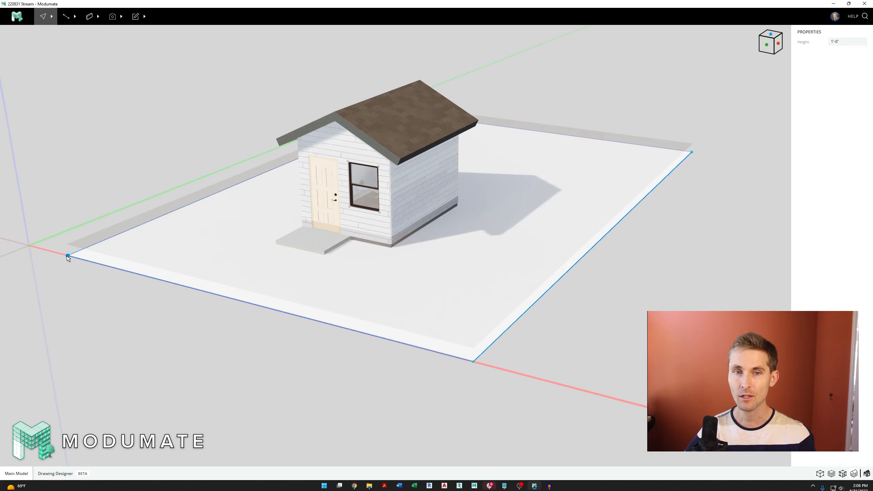
right_drag(265, 208, 437, 243)
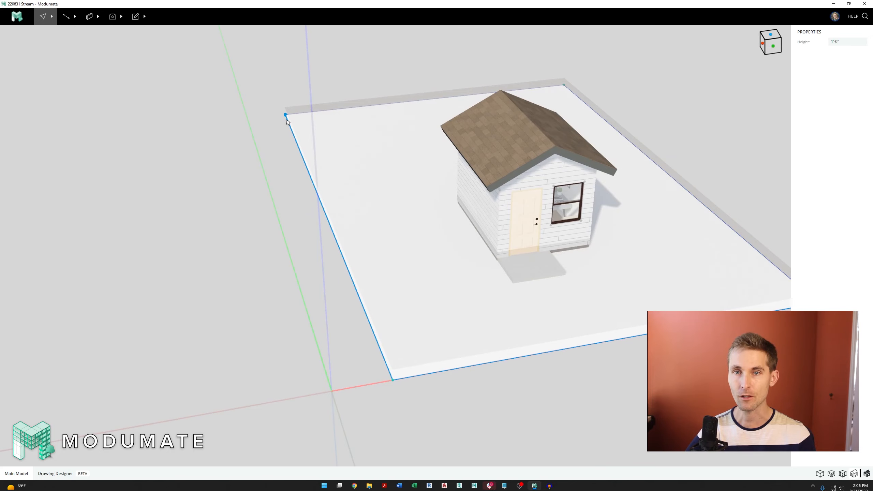
right_drag(286, 121, 673, 189)
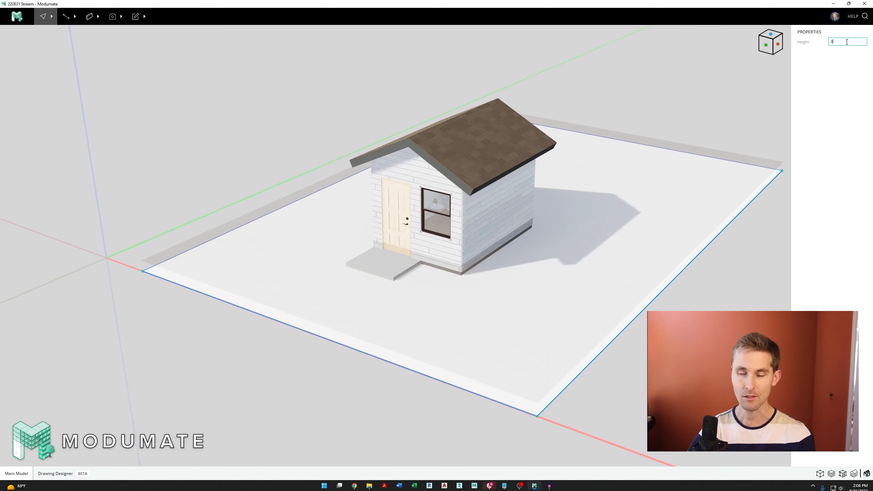
key(Return)
Examine the flat terrain surface where it meets the porch slab and the house base
scroll(546, 406, up, 3)
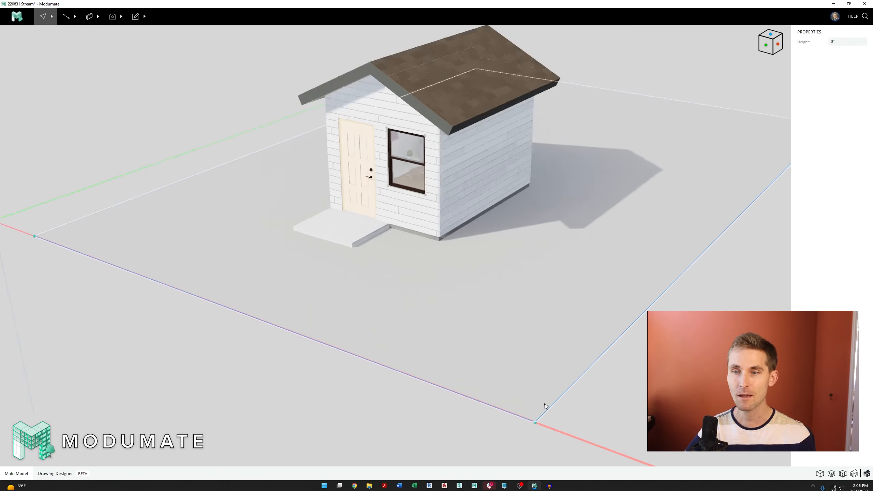
scroll(545, 406, up, 5)
scroll(523, 392, down, 5)
scroll(537, 407, down, 2)
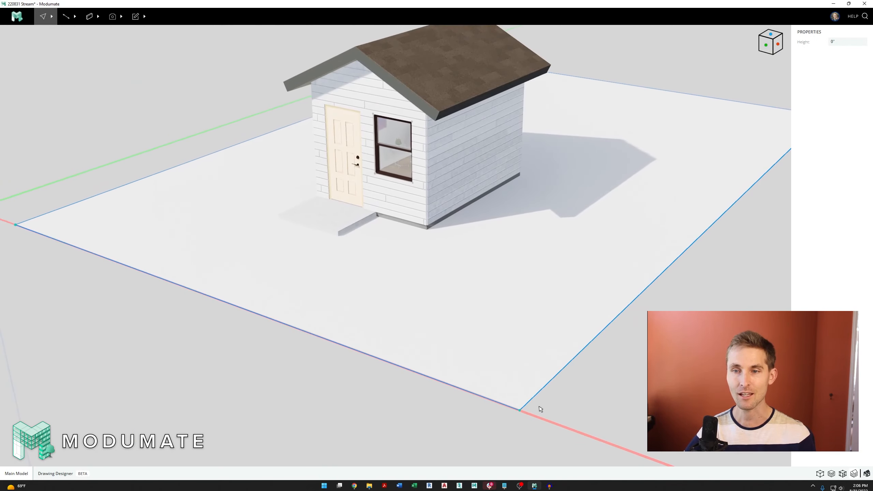
scroll(537, 407, down, 2)
scroll(493, 334, up, 2)
scroll(353, 268, up, 8)
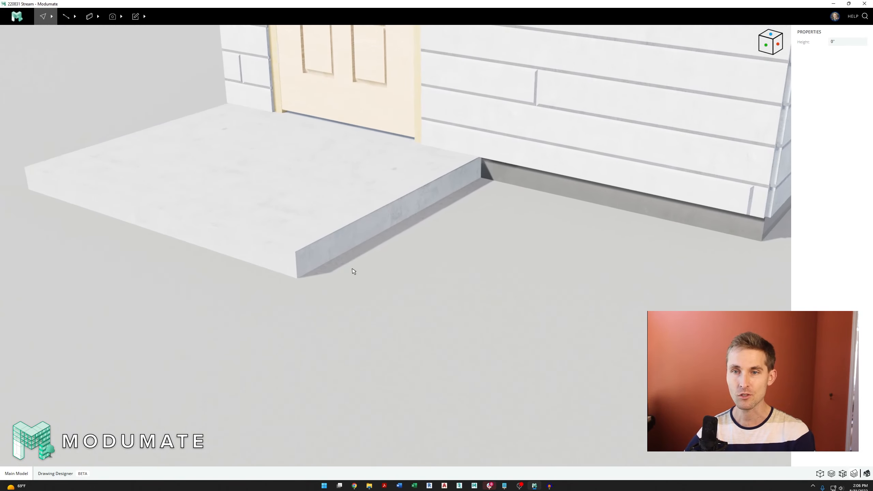
scroll(353, 271, down, 8)
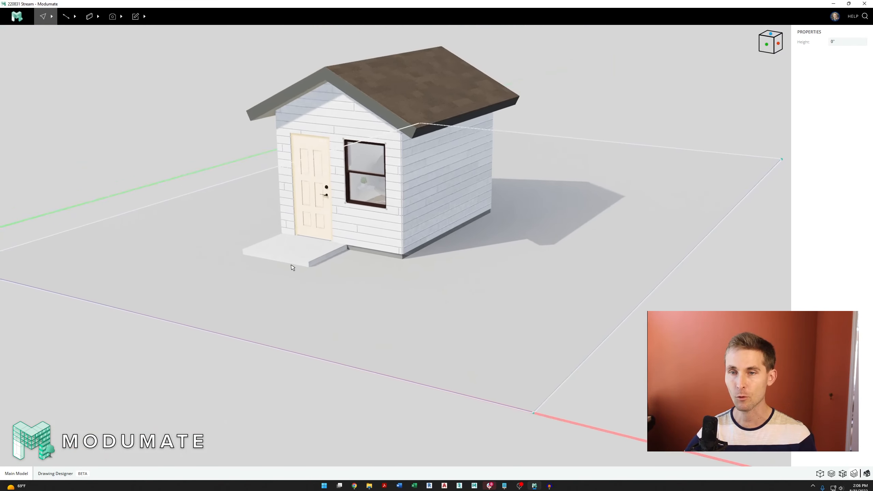
scroll(409, 263, down, 3)
scroll(380, 288, up, 4)
Set the terrain face's material to Moss and deselect it
click(403, 331)
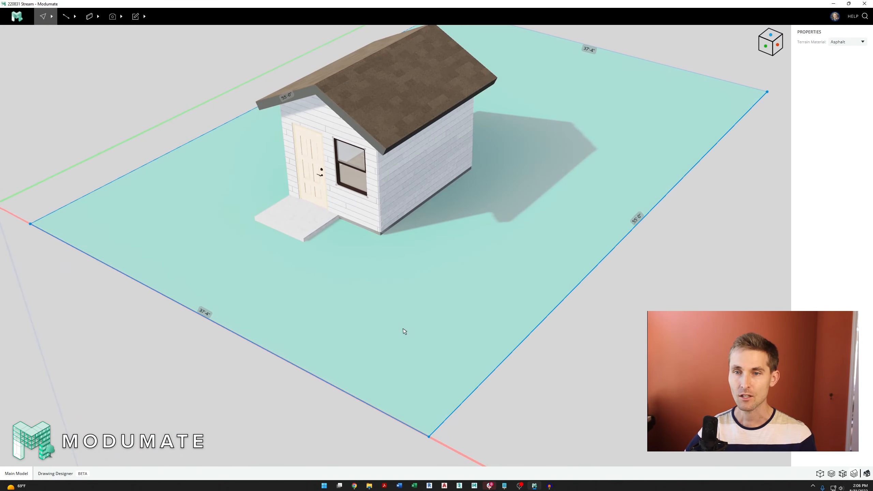
scroll(404, 331, down, 2)
click(850, 42)
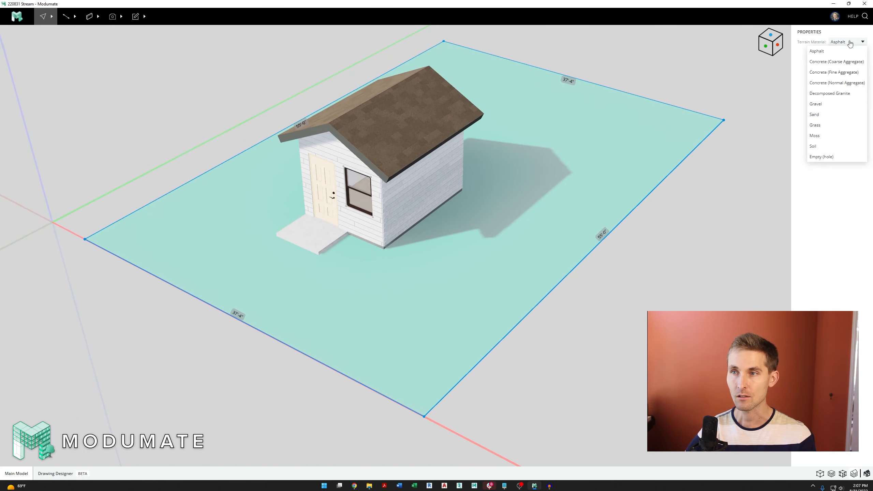
click(817, 137)
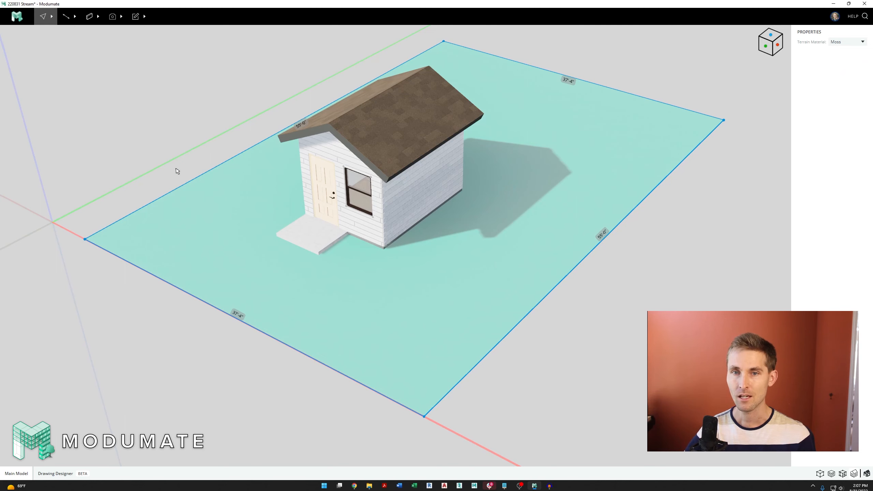
click(171, 126)
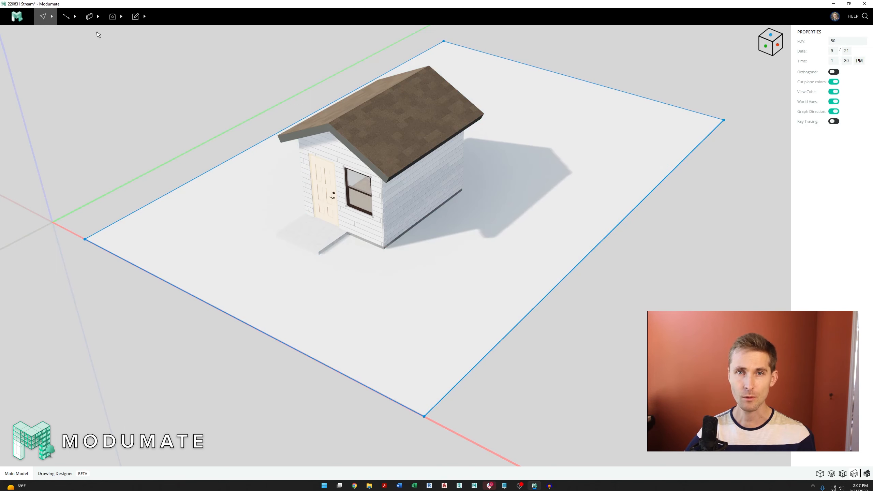
Reopen the Terrain Graph settings and turn off X-Ray for Terrain 1 to show its material
click(72, 18)
click(74, 103)
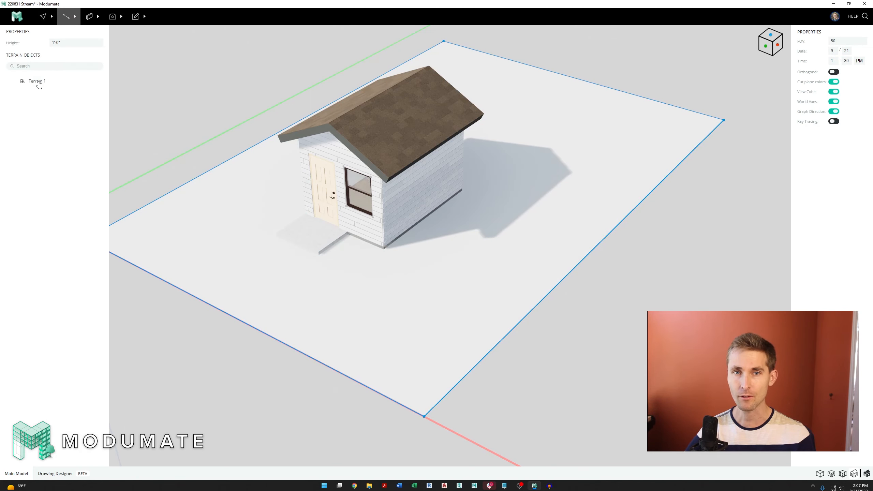
click(38, 82)
click(834, 50)
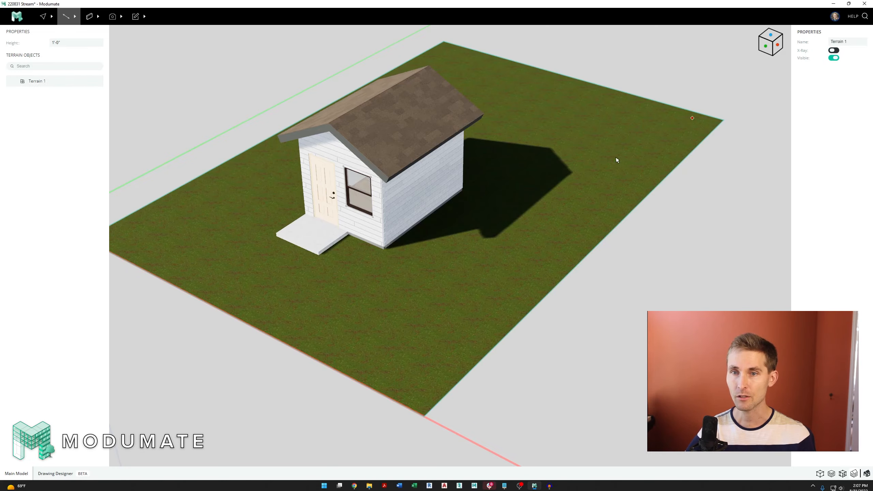
Examine the moss texture up close, the ground around the porch slab, and the whole house on its terrain
scroll(414, 327, up, 6)
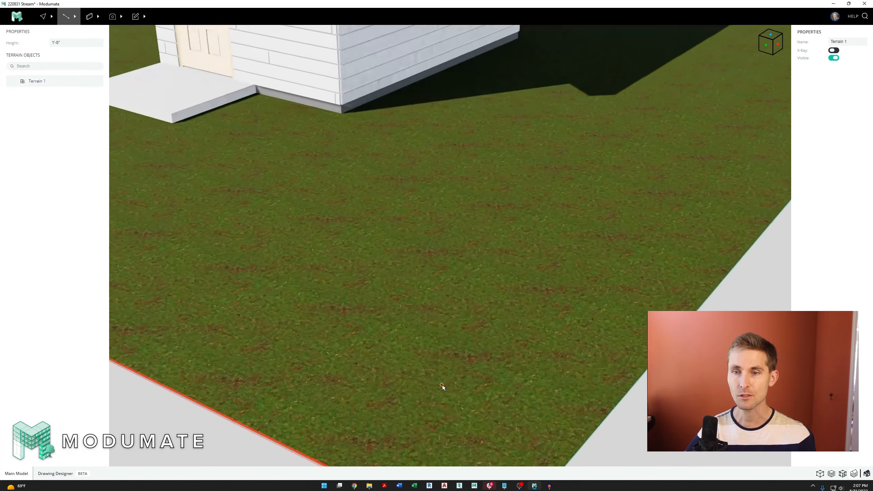
scroll(443, 387, up, 8)
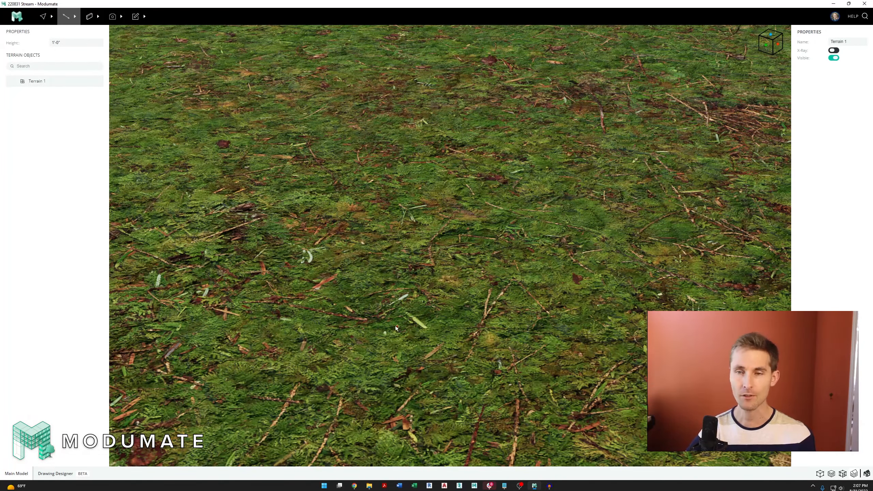
scroll(424, 268, down, 10)
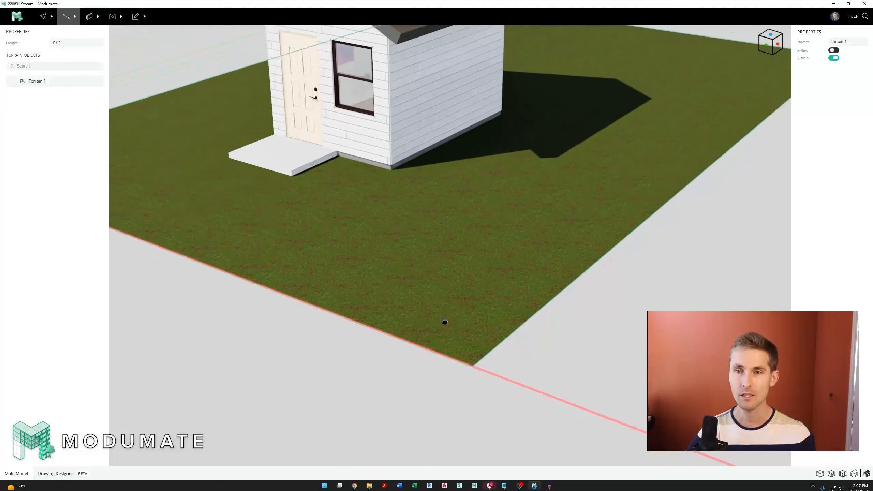
scroll(358, 231, up, 8)
right_drag(329, 211, 426, 238)
scroll(426, 238, down, 10)
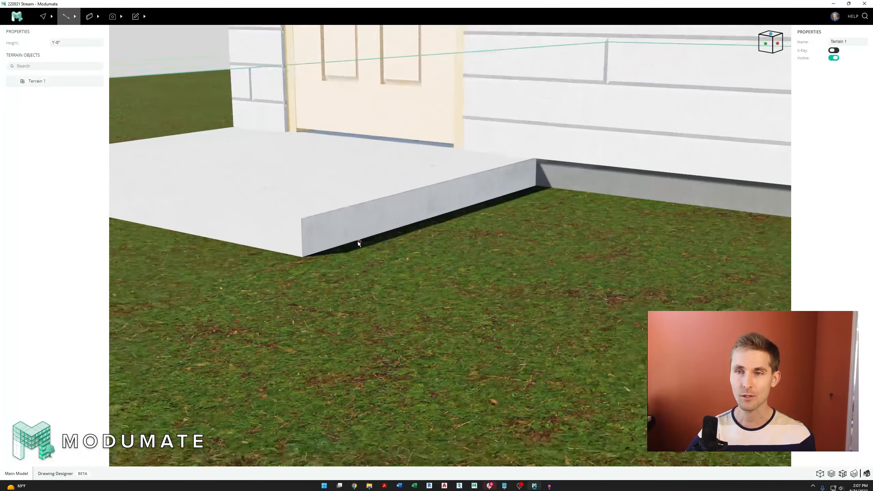
scroll(462, 270, up, 2)
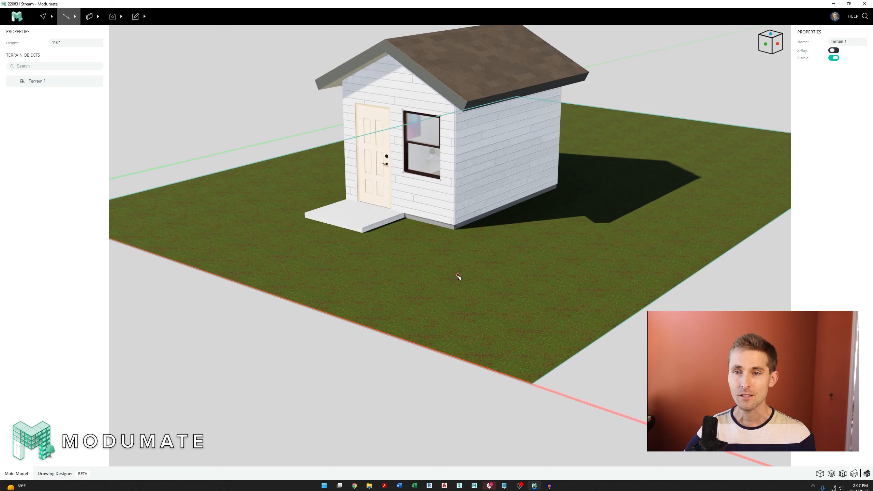
scroll(447, 280, up, 2)
scroll(435, 287, down, 3)
scroll(401, 290, down, 2)
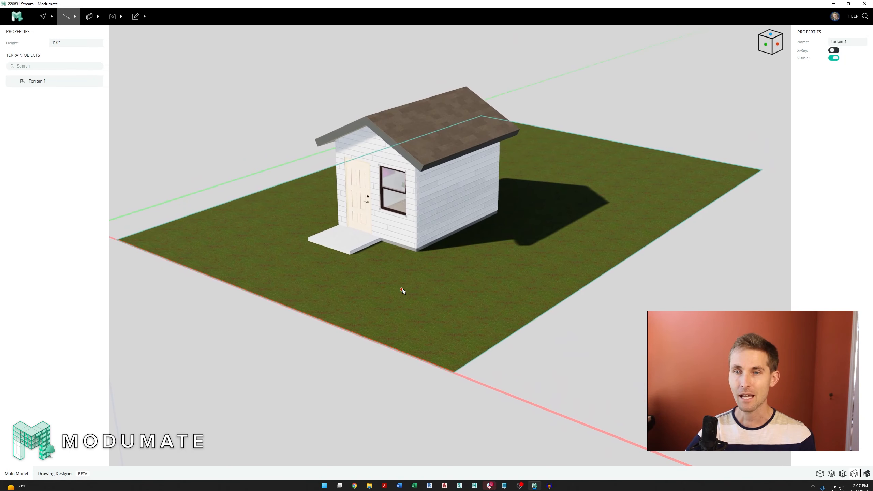
scroll(438, 261, up, 4)
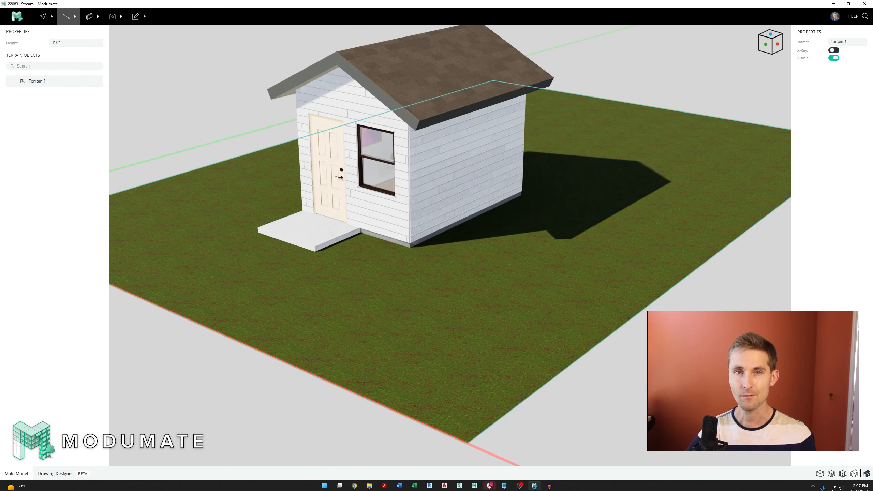
Turn X-Ray back on for Terrain 1
click(835, 50)
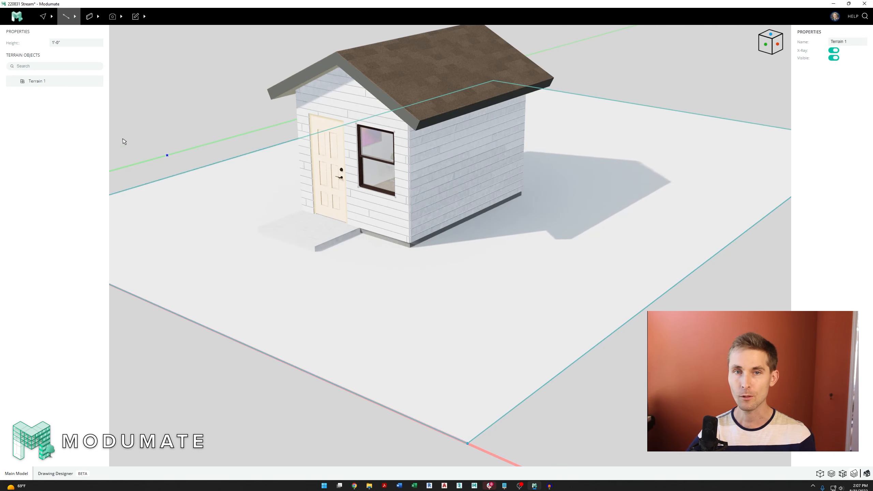
Leave the terrain tool and set the height of the terrain corner farthest from the origin to 3'-0"
key(Escape)
scroll(405, 272, down, 2)
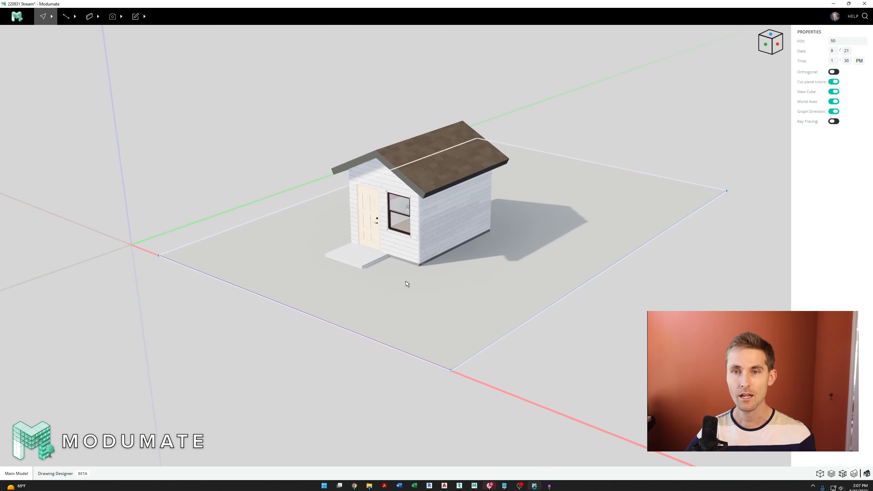
scroll(405, 283, up, 4)
scroll(491, 267, down, 3)
click(649, 179)
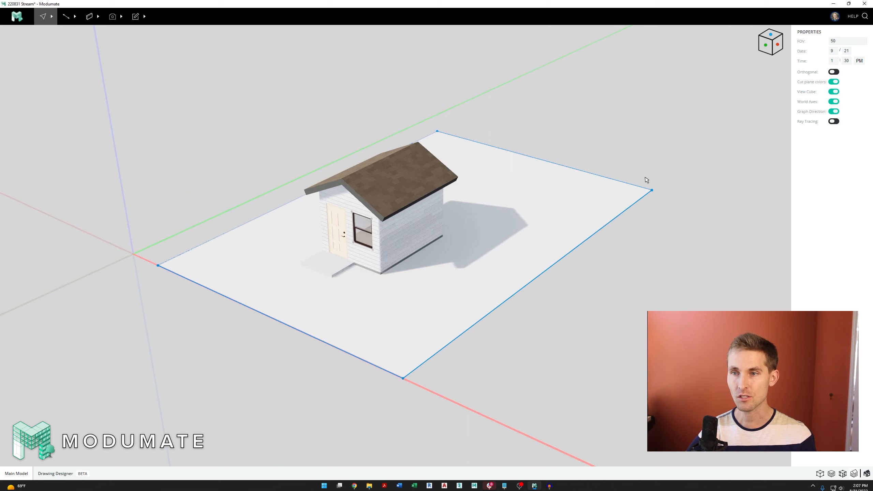
click(655, 191)
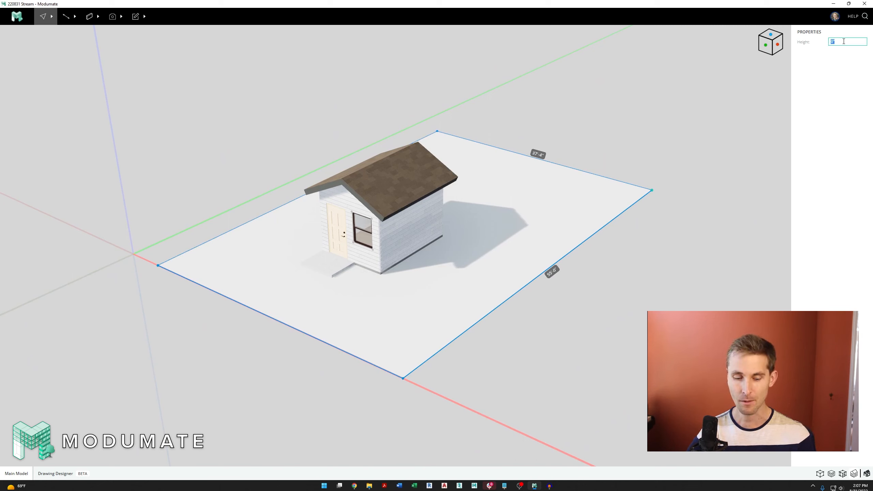
key(Return)
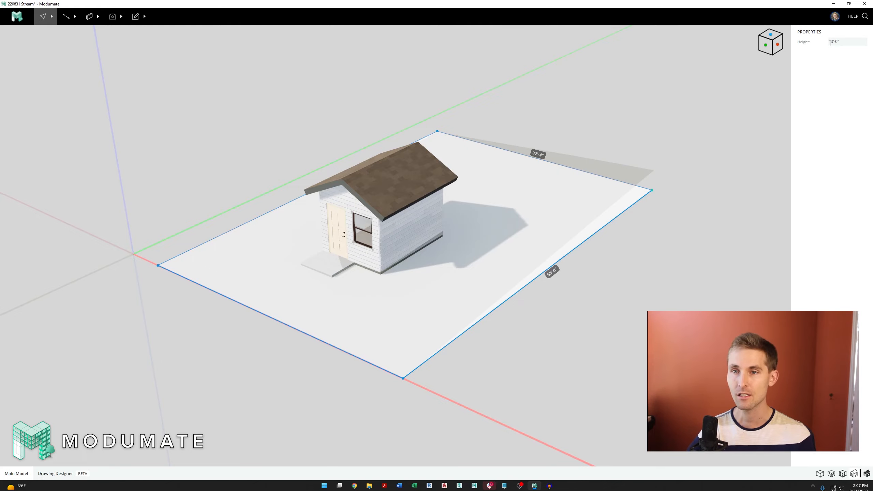
Set the height of the terrain corner nearest the origin to -1'-0"
middle_drag(506, 253, 463, 253)
middle_drag(650, 272, 427, 255)
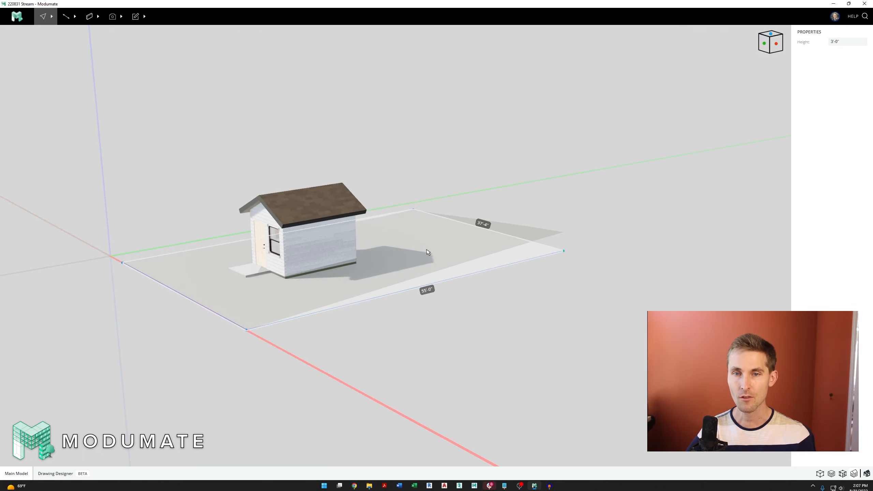
scroll(183, 316, up, 5)
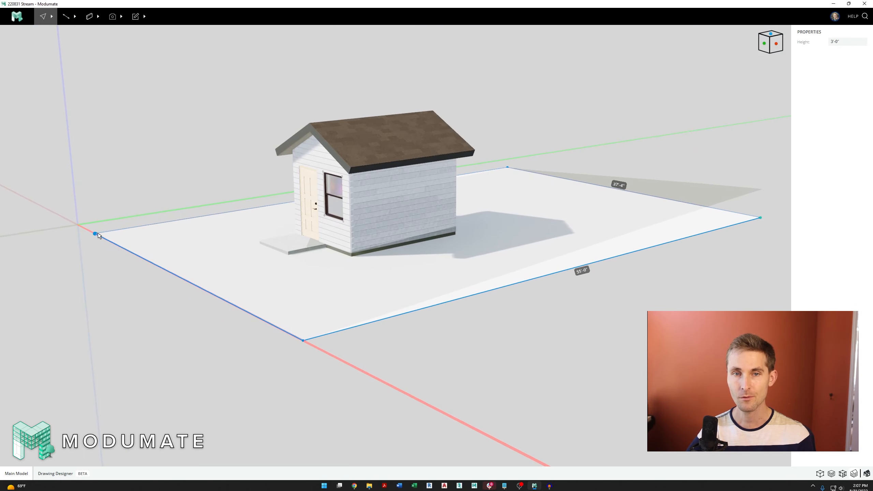
click(98, 235)
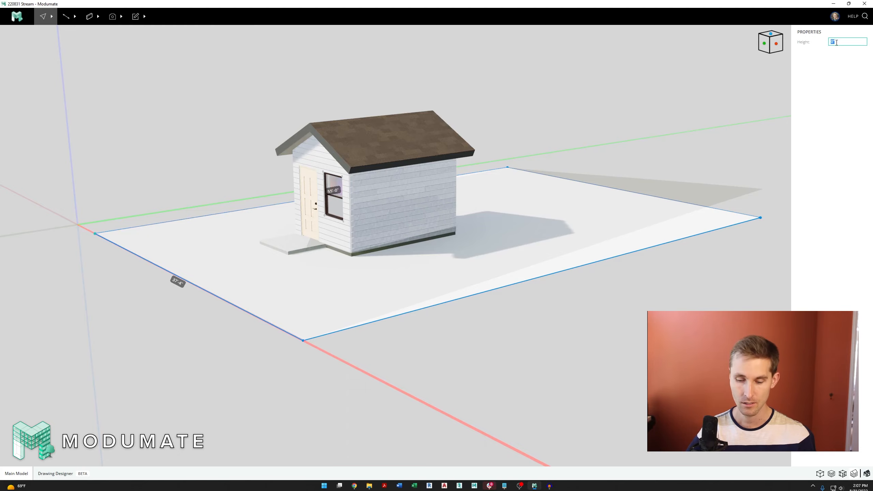
key(Return)
Examine how the sloped terrain meets the porch slab, foundation and house walls from the front, rear and sides
mouse_move(394, 205)
middle_down()
mouse_move(362, 242)
mouse_move(496, 238)
mouse_move(364, 195)
middle_up()
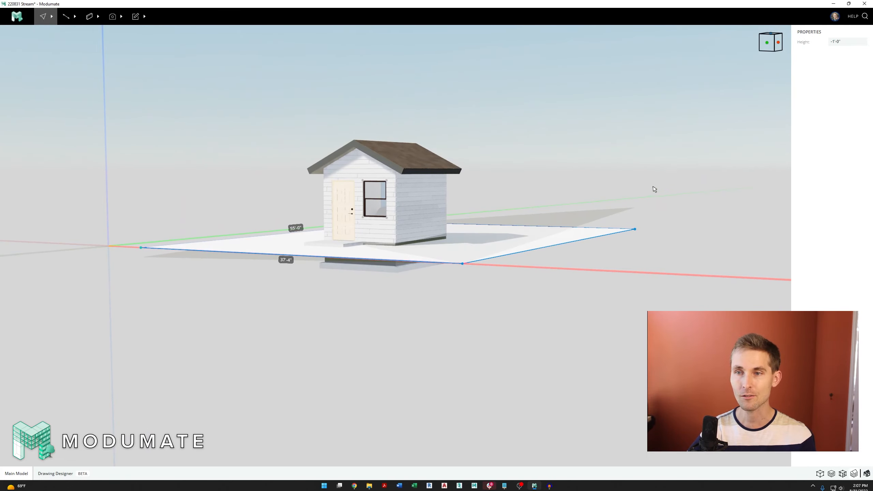
middle_drag(515, 222, 520, 215)
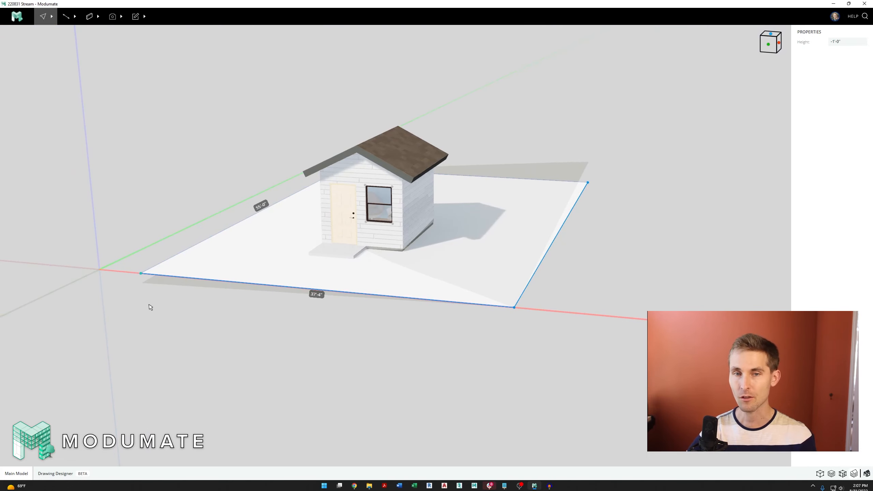
middle_drag(346, 251, 408, 248)
scroll(521, 239, up, 5)
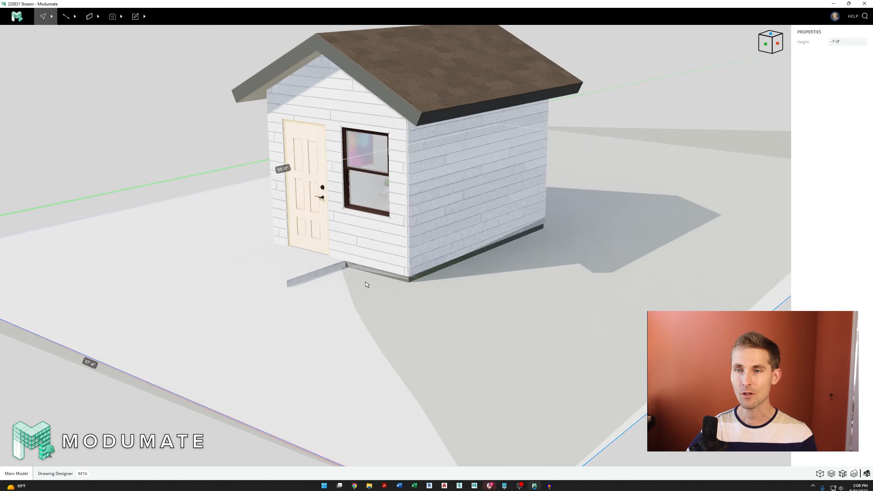
scroll(366, 285, down, 3)
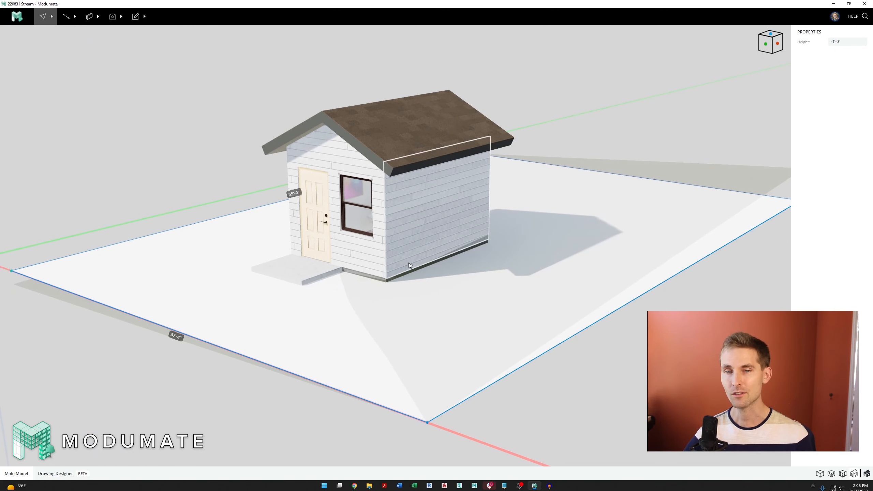
scroll(412, 271, up, 3)
middle_drag(323, 270, 423, 264)
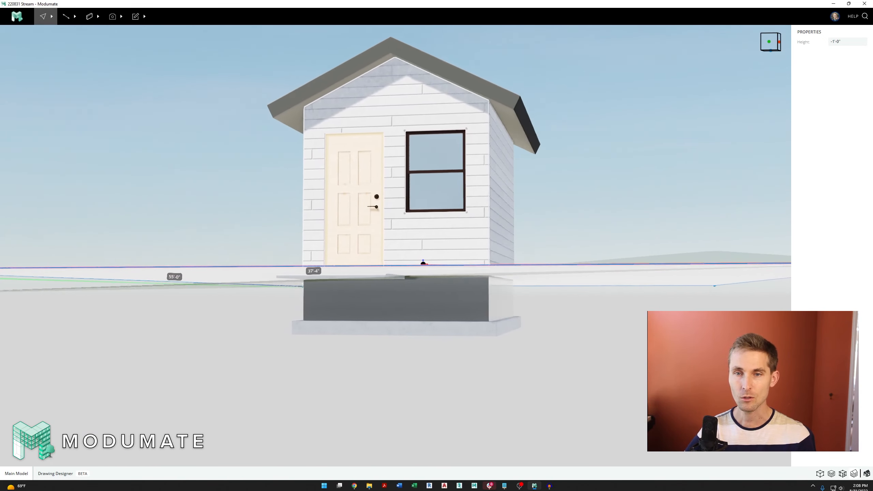
scroll(295, 274, up, 4)
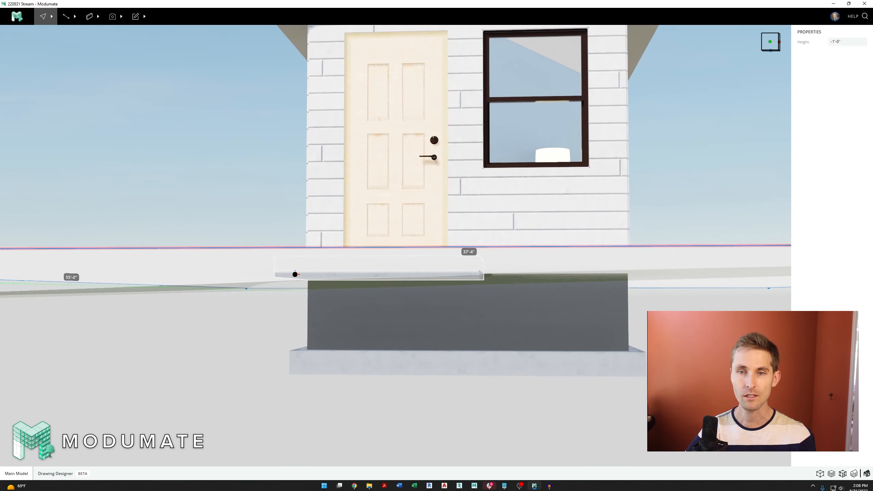
middle_drag(295, 274, 382, 274)
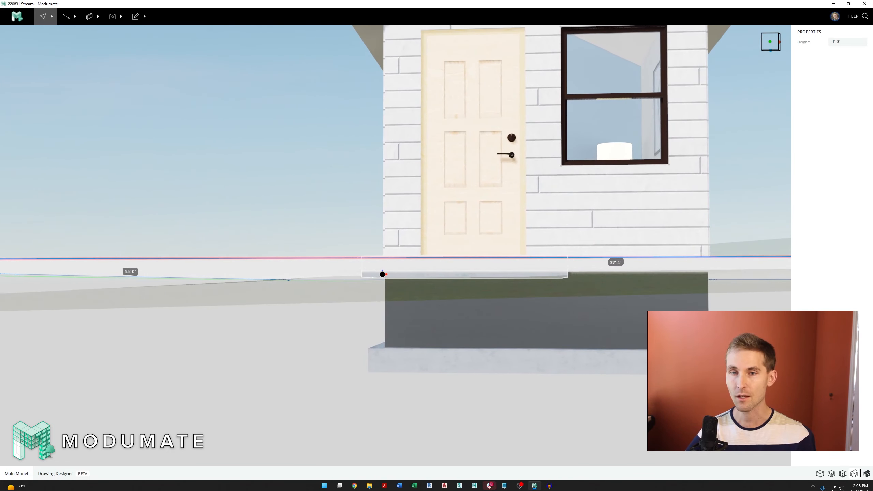
scroll(377, 278, down, 5)
middle_drag(396, 244, 481, 272)
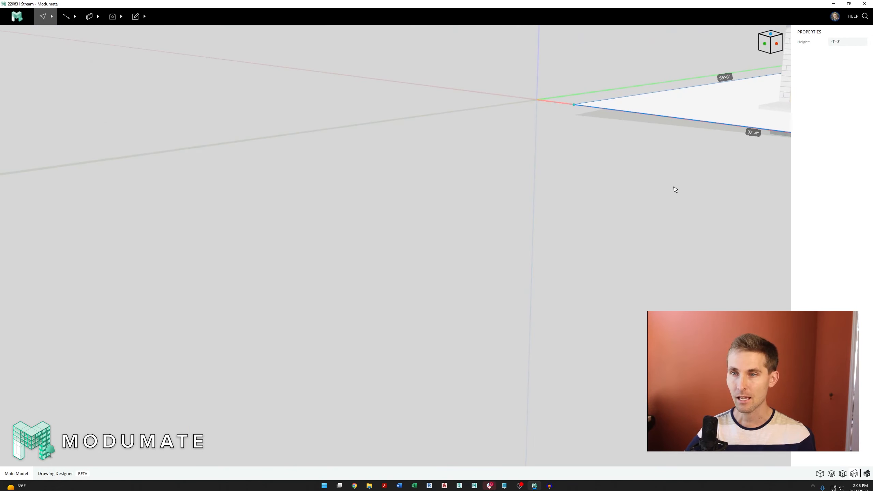
middle_drag(674, 191, 465, 278)
scroll(389, 269, up, 8)
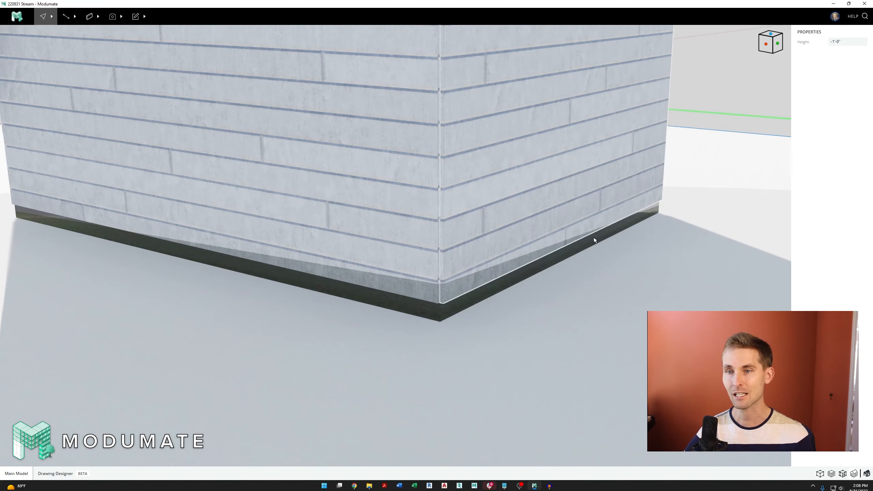
scroll(594, 240, down, 8)
mouse_move(466, 256)
middle_down()
mouse_move(563, 259)
mouse_move(476, 272)
middle_up()
scroll(476, 275, up, 4)
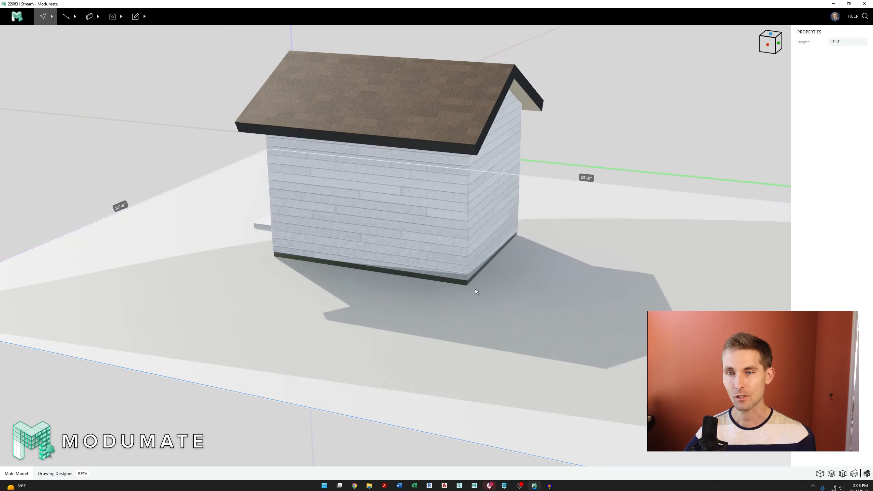
middle_drag(338, 235, 414, 232)
scroll(442, 245, down, 3)
Add a Terrain Graph point on the terrain's front boundary edge, in line with the porch slab's outer side, and begin a line there
click(65, 17)
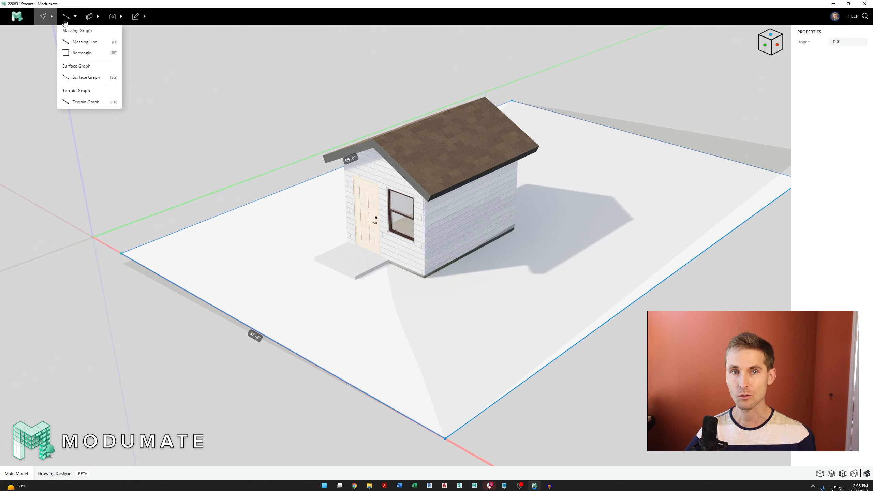
click(76, 102)
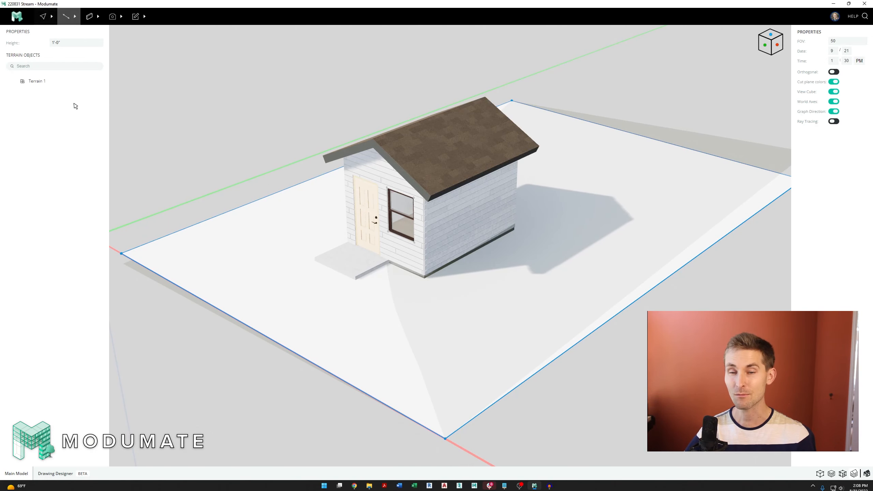
click(121, 254)
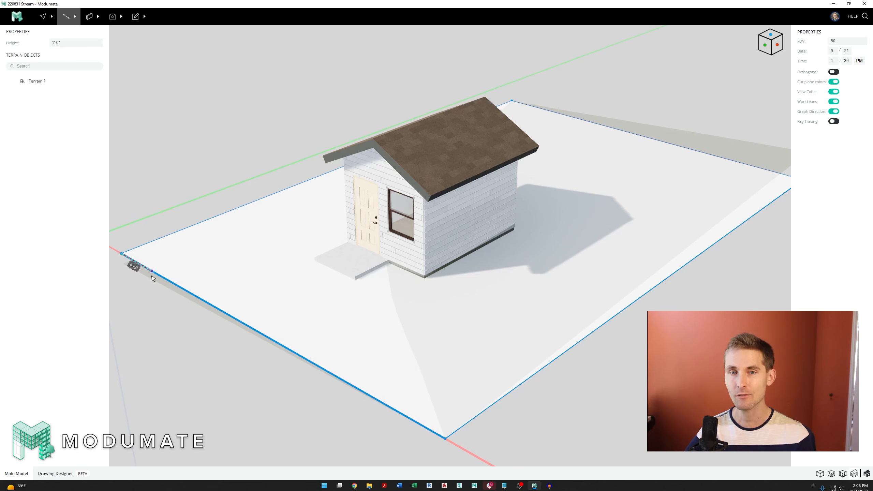
click(256, 330)
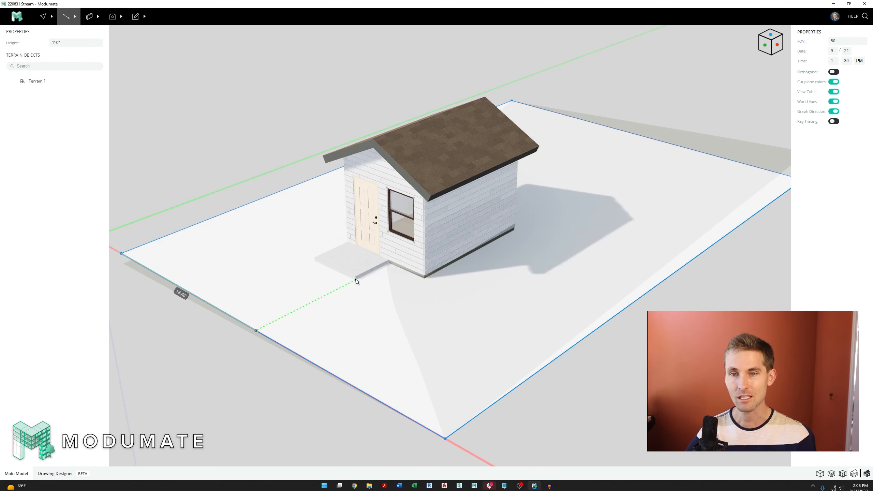
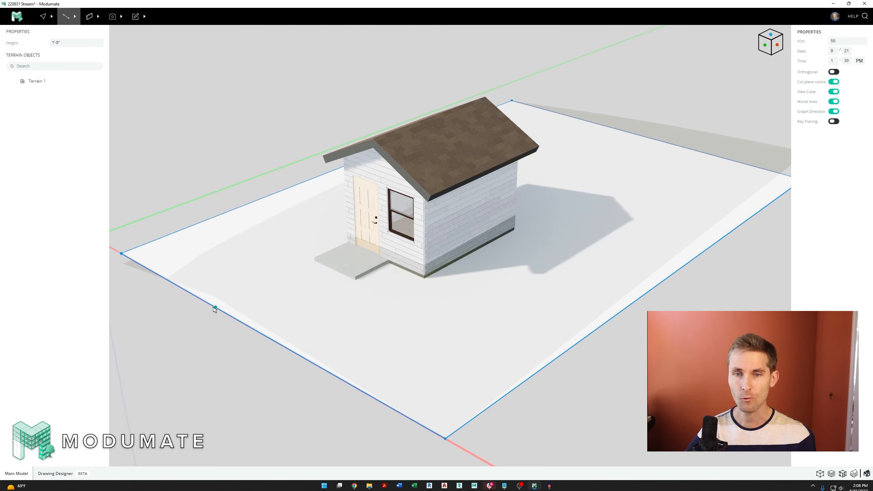
click(216, 307)
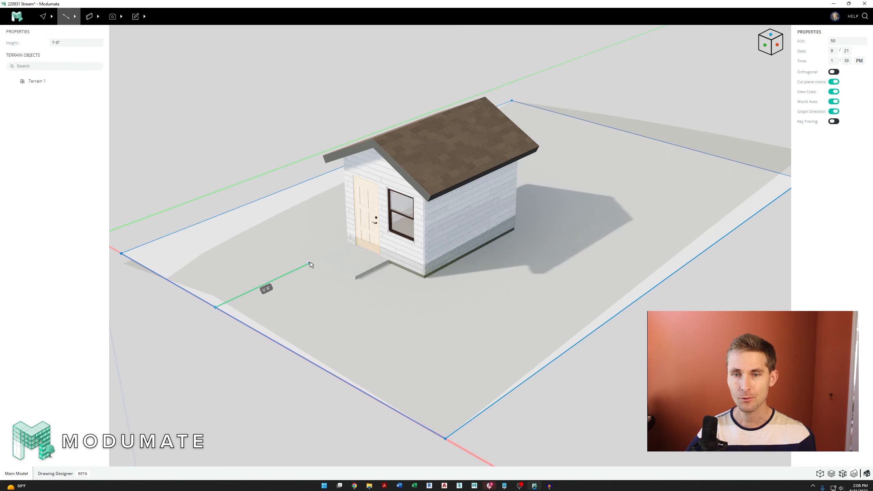
Draw the terrain line from the front boundary to the bottom outer corner of the porch slab
middle_drag(315, 260, 437, 251)
scroll(437, 253, up, 5)
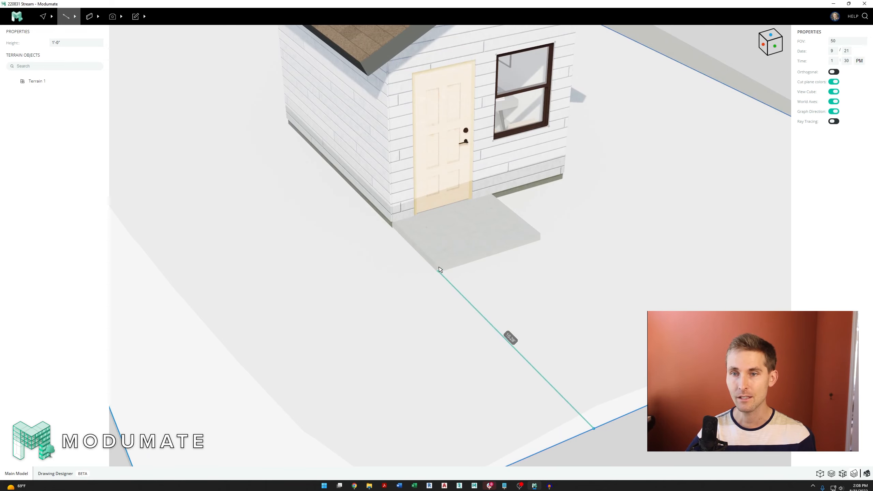
scroll(437, 272, down, 2)
scroll(441, 267, up, 6)
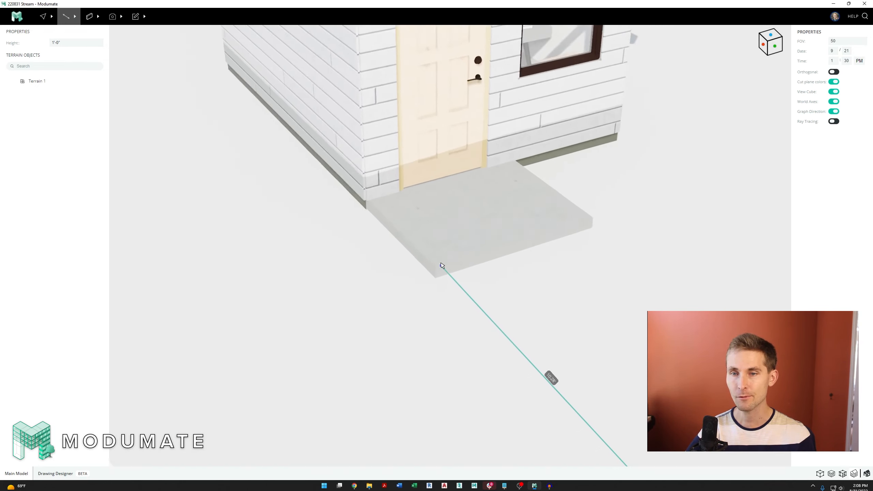
mouse_move(436, 264)
middle_down()
mouse_move(316, 261)
mouse_move(435, 265)
middle_up()
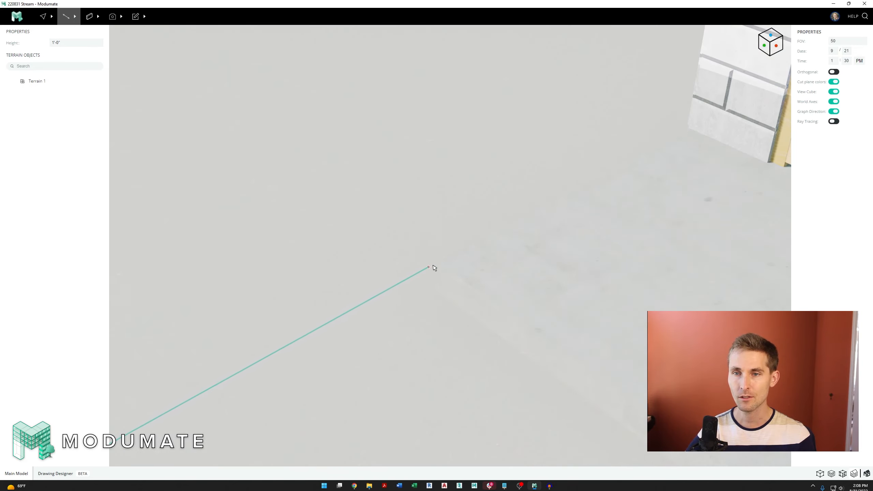
click(437, 273)
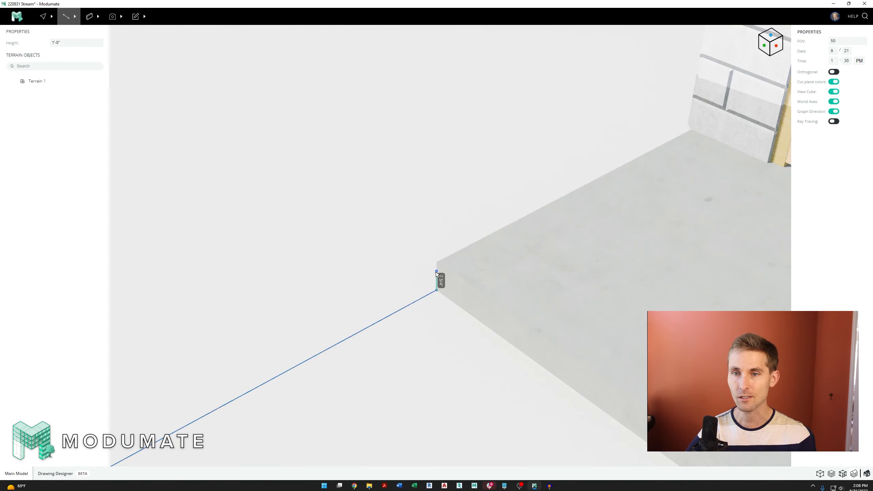
Continue the terrain line about 16' along the slab's edge and the house's door-side wall to the rear corner
middle_drag(436, 273, 476, 272)
scroll(476, 272, down, 4)
scroll(172, 137, up, 5)
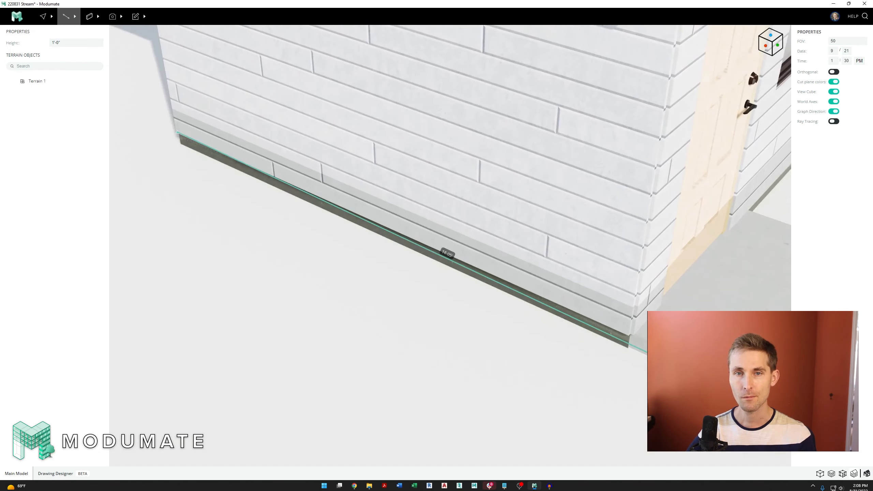
middle_drag(185, 140, 578, 241)
scroll(421, 255, up, 4)
click(427, 245)
Continue the terrain line about 9' along the rear wall and about 12' along the far side wall to the front corner
scroll(578, 241, down, 5)
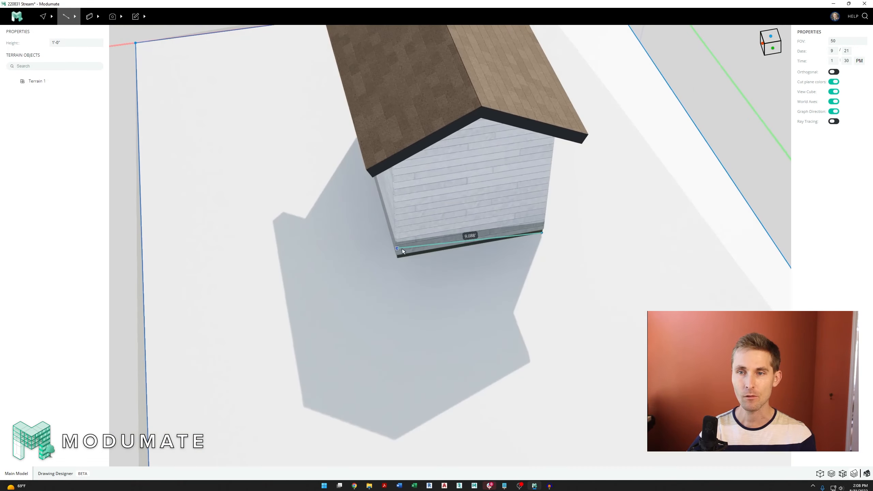
scroll(376, 289, up, 5)
scroll(366, 290, up, 2)
click(391, 280)
scroll(391, 280, down, 2)
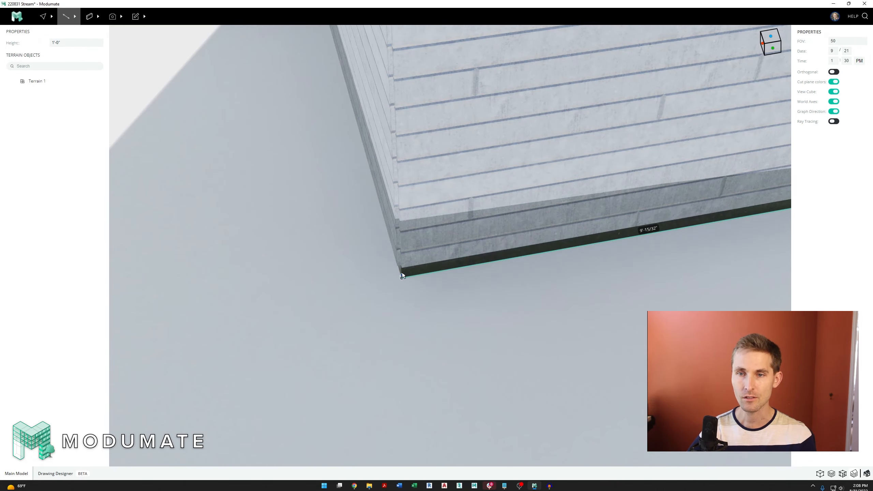
middle_drag(391, 280, 407, 252)
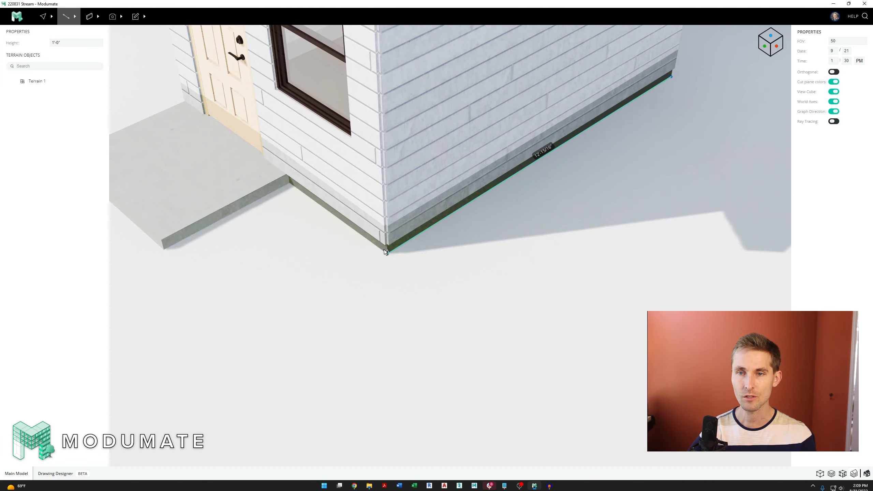
click(387, 253)
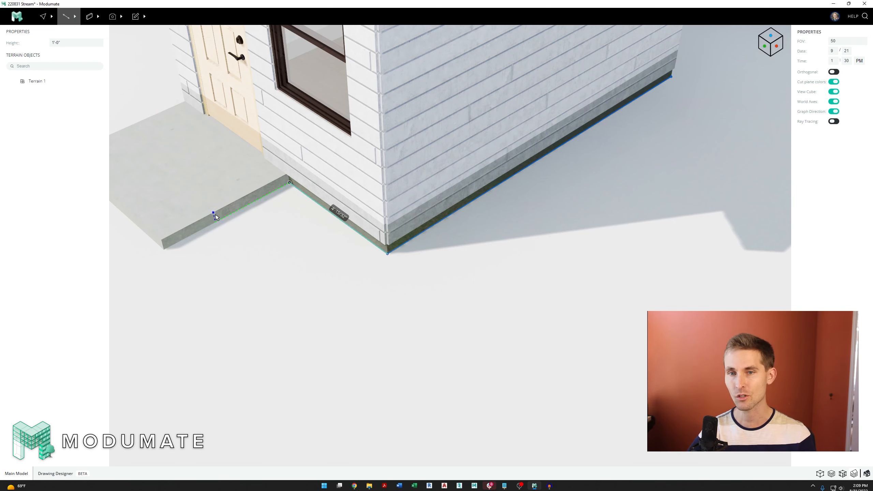
Continue the terrain line along the front wall to the porch slab and out along its side to the outer bottom corner
scroll(478, 253, down, 5)
scroll(335, 246, up, 3)
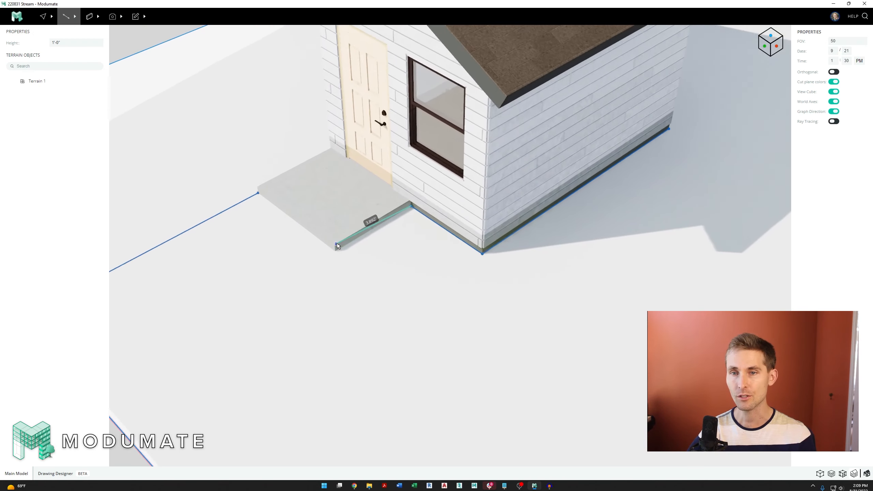
scroll(325, 254, up, 3)
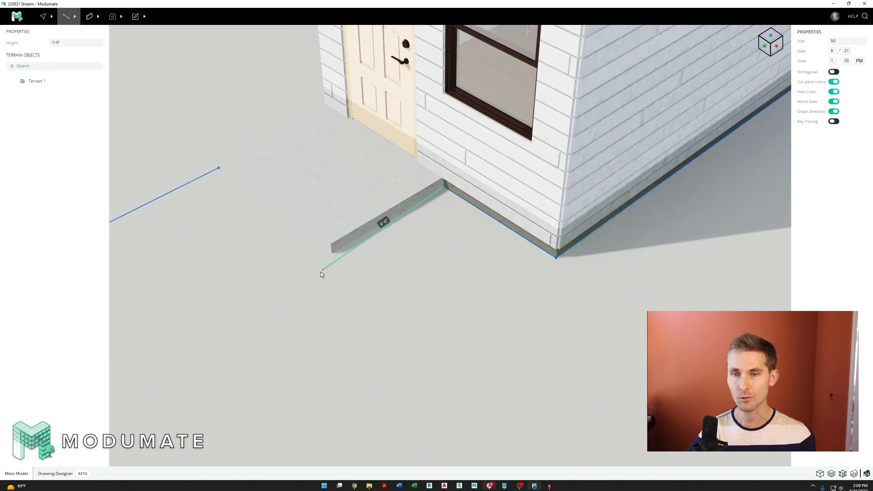
click(331, 253)
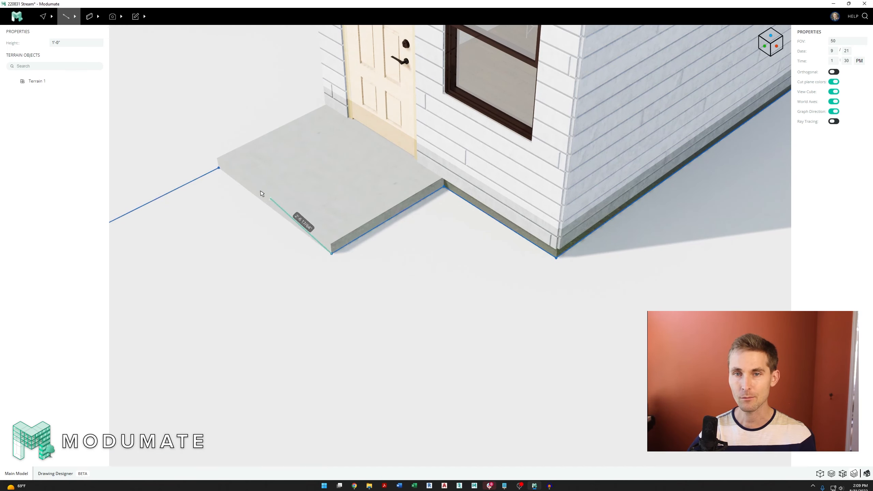
Close the terrain outline along the porch slab's 5' front edge at its other outer bottom corner and finish drawing
click(219, 168)
scroll(261, 279, down, 5)
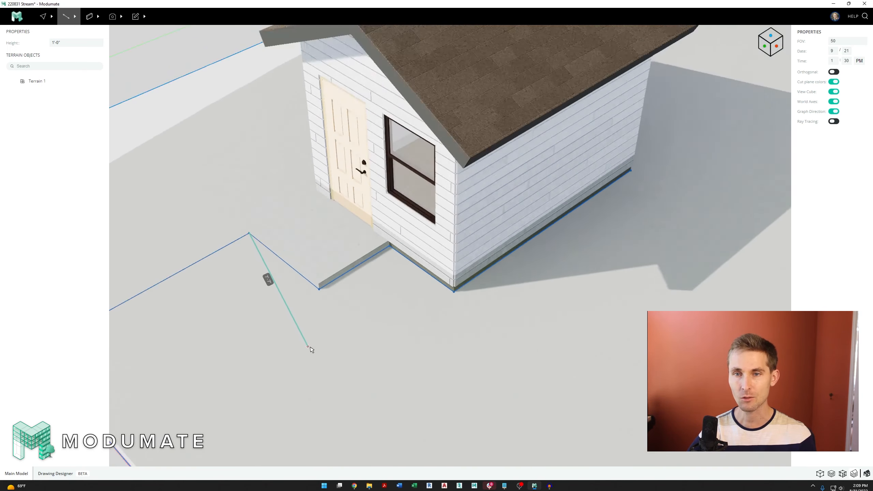
scroll(285, 294, up, 5)
right_drag(367, 327, 415, 296)
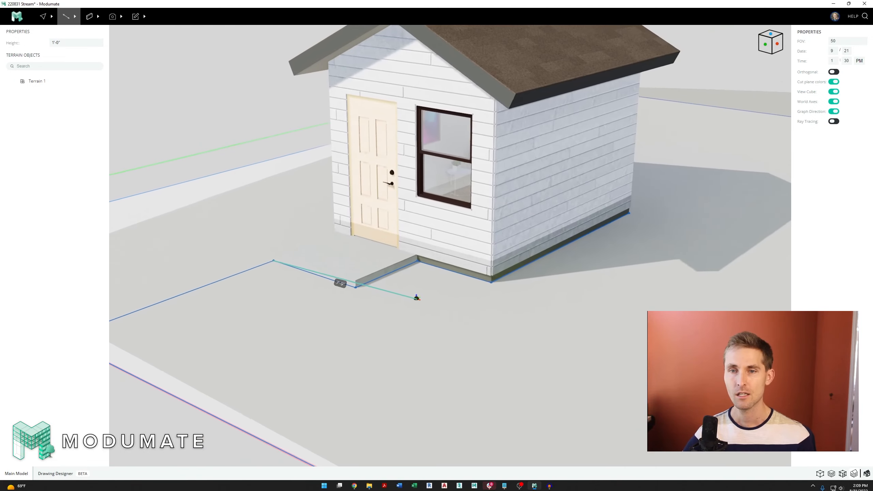
scroll(416, 257, down, 4)
key(Escape)
key(Escape)
Select the terrain points around the base of the porch slab and house and set their height to 0
right_drag(420, 260, 434, 306)
scroll(397, 273, up, 5)
scroll(397, 272, down, 3)
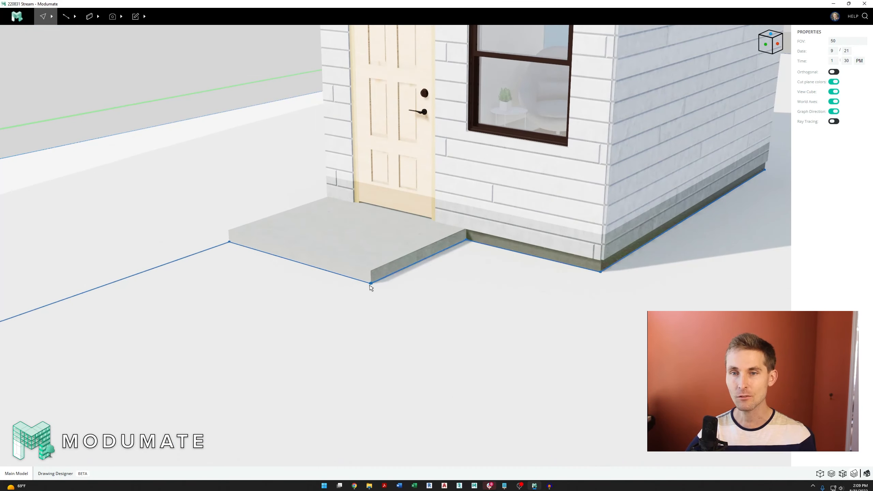
click(395, 273)
scroll(217, 252, down, 3)
scroll(228, 248, up, 6)
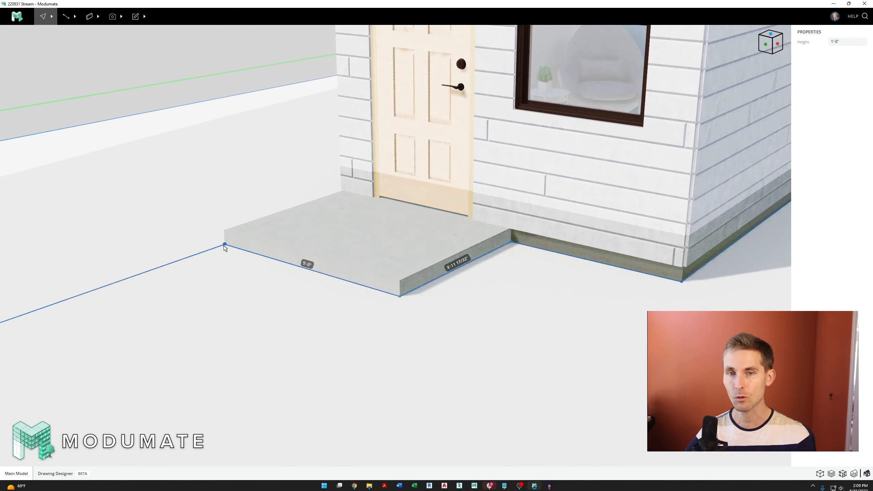
scroll(209, 256, down, 4)
scroll(462, 246, up, 5)
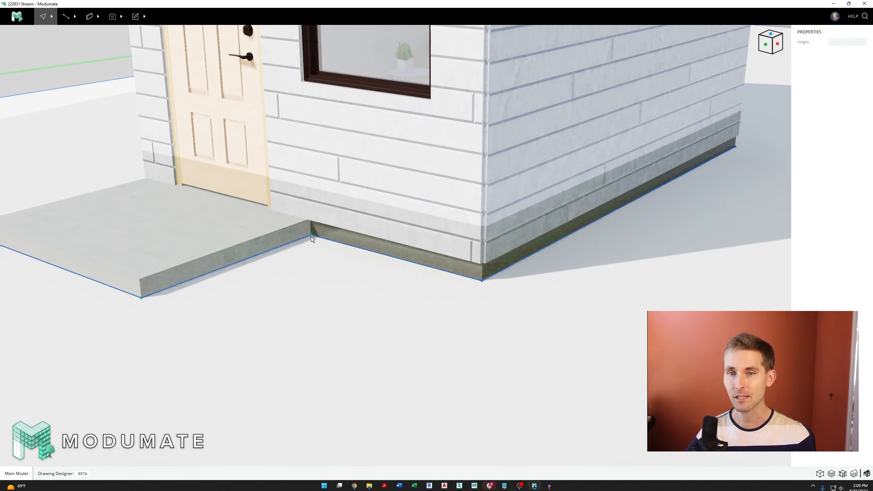
scroll(312, 239, down, 4)
scroll(391, 277, up, 5)
scroll(394, 279, down, 4)
middle_drag(508, 211, 441, 245)
scroll(536, 318, up, 5)
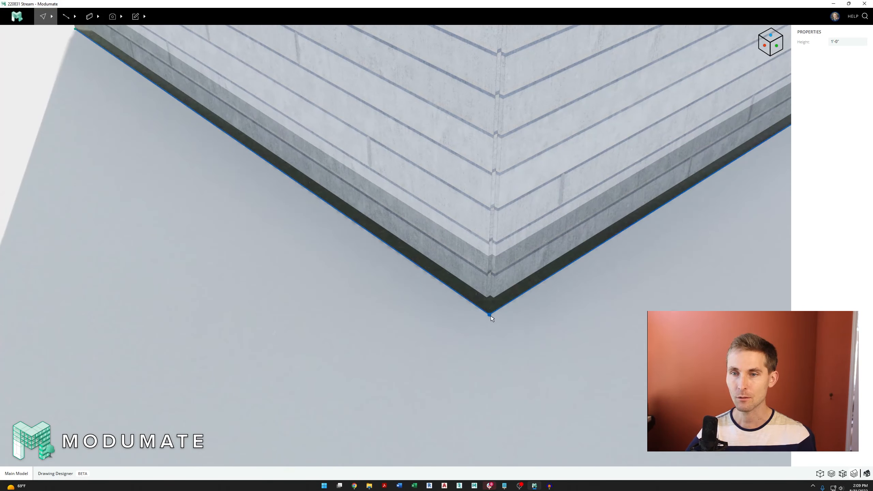
scroll(273, 316, down, 5)
middle_drag(524, 220, 446, 249)
scroll(482, 299, up, 4)
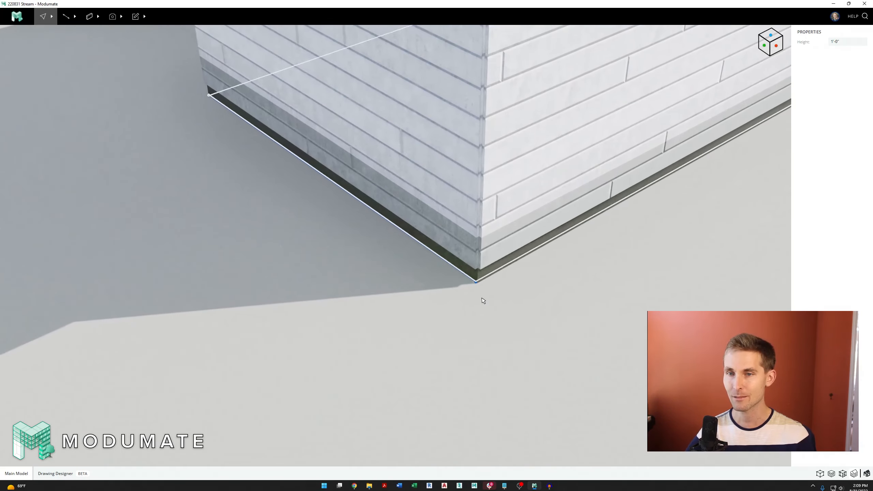
scroll(468, 290, down, 5)
middle_drag(539, 244, 437, 242)
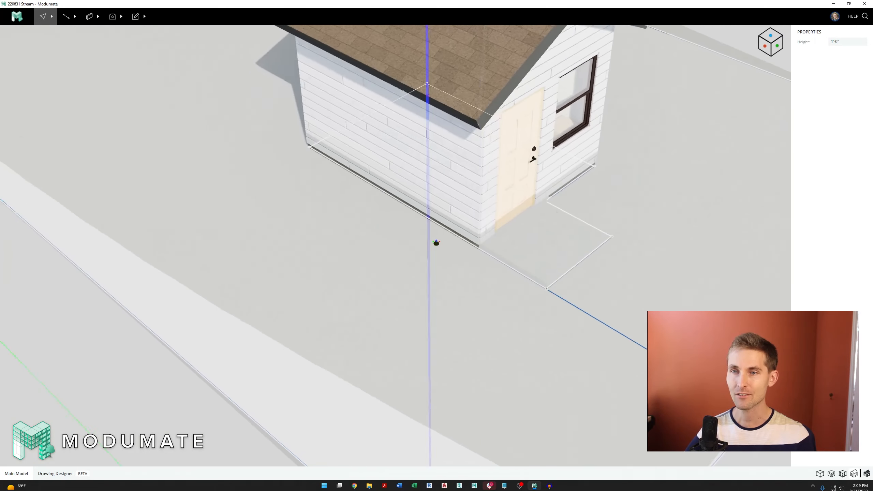
scroll(571, 300, up, 5)
scroll(495, 292, down, 5)
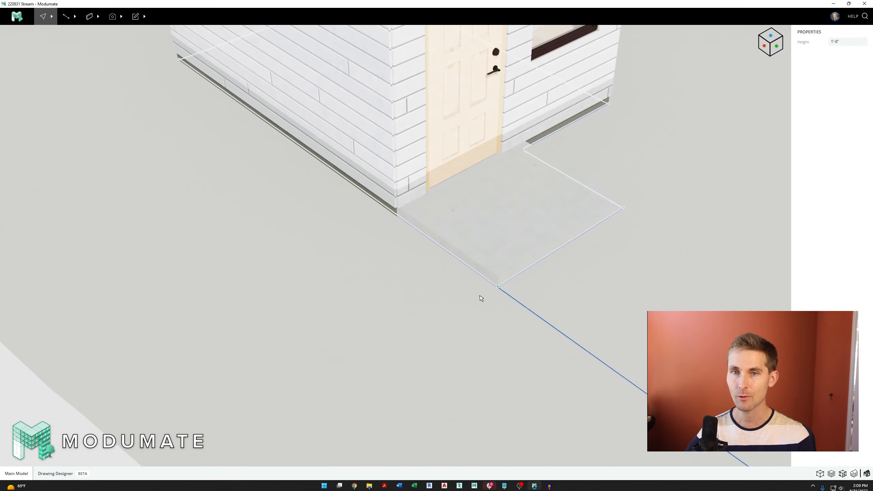
scroll(432, 251, up, 3)
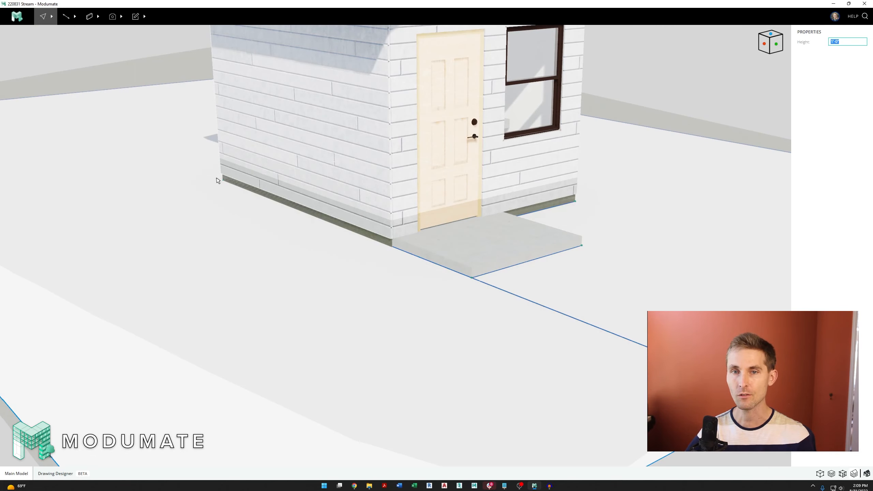
key(Return)
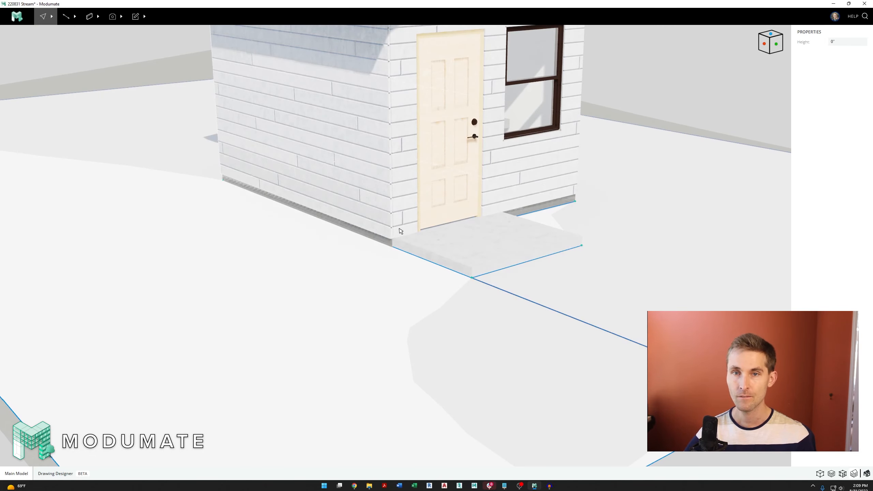
Examine how the terrain meets the base of the house and porch slab from all sides
middle_drag(438, 236, 388, 253)
scroll(389, 254, down, 3)
scroll(543, 244, up, 5)
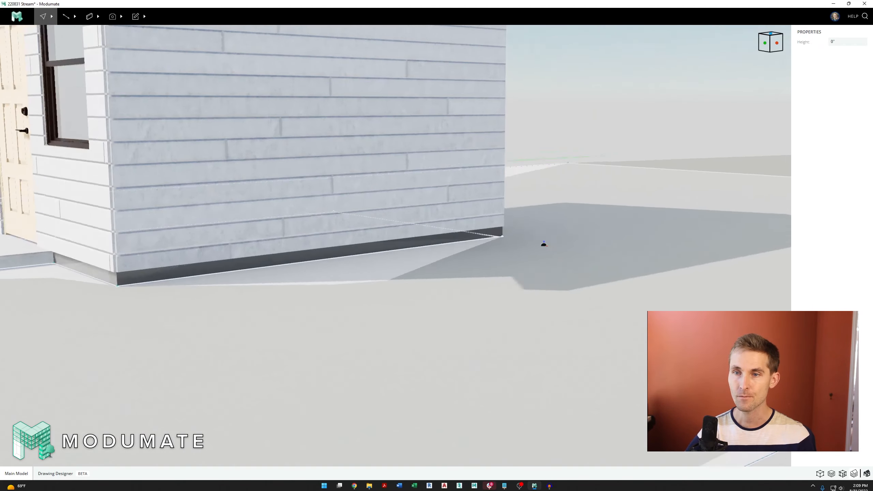
middle_drag(544, 244, 480, 244)
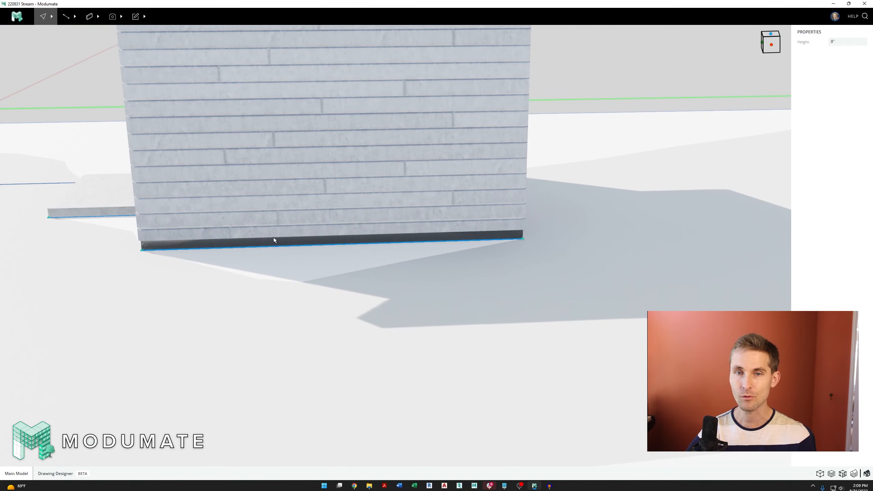
middle_drag(146, 250, 433, 251)
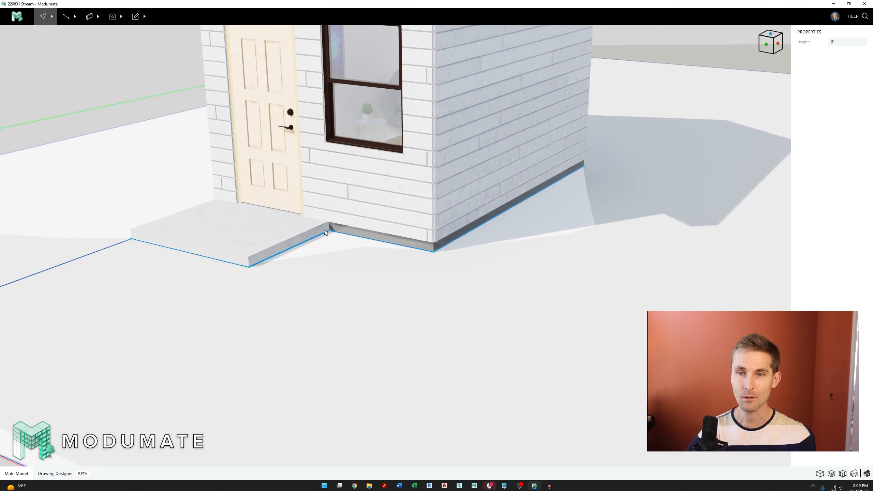
middle_drag(210, 234, 488, 229)
scroll(488, 229, down, 5)
scroll(474, 308, up, 2)
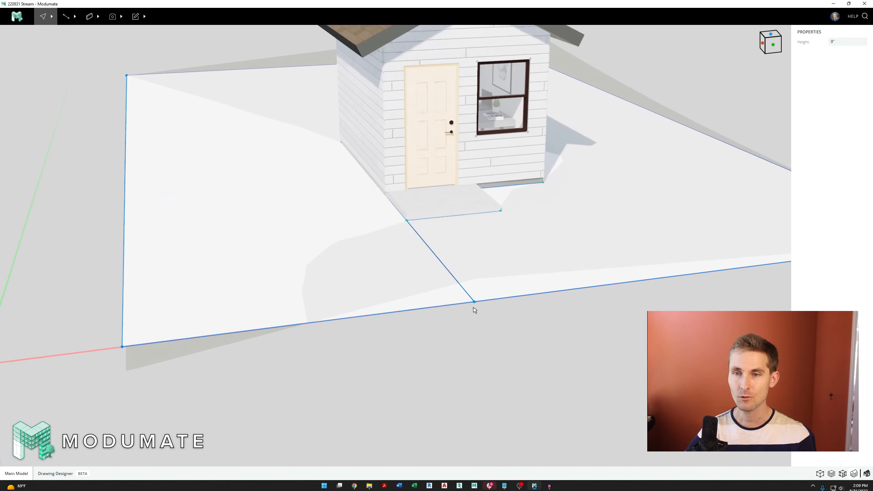
Set the height of the front-boundary terrain point joined to the porch slab's corner to 0 and save the model
click(472, 304)
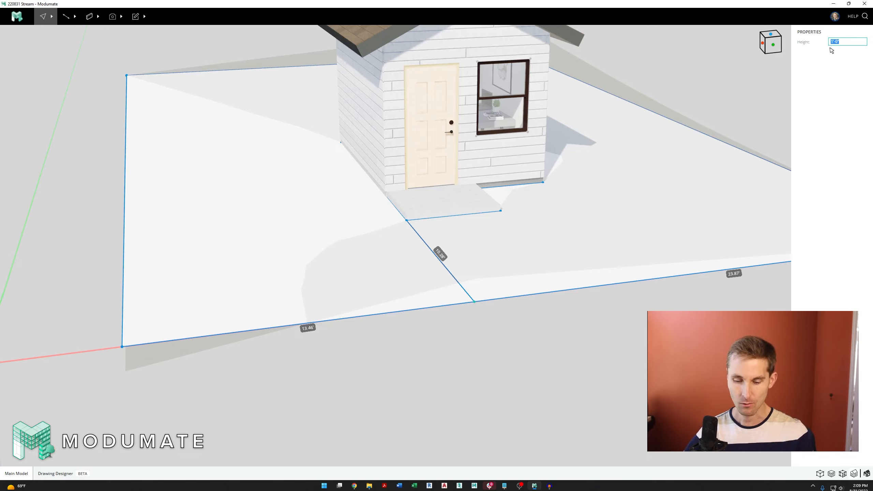
text(0)
key(Return)
middle_drag(520, 272, 448, 278)
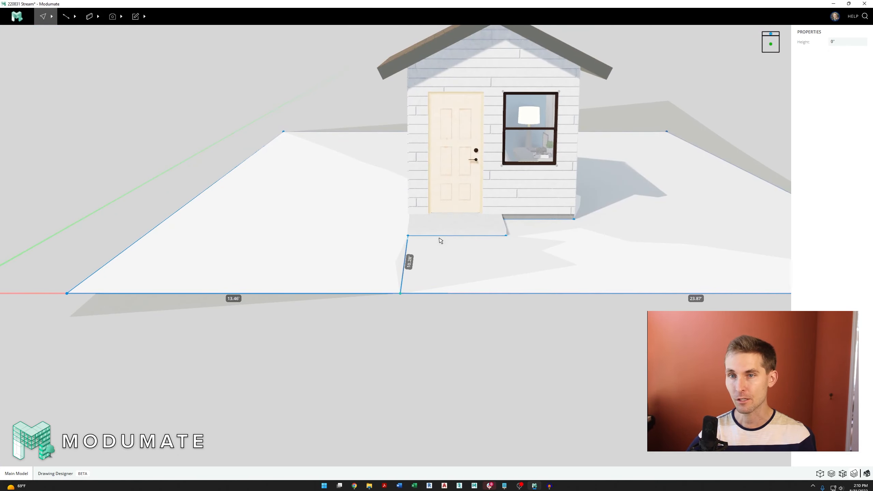
middle_drag(441, 241, 457, 144)
scroll(382, 263, up, 3)
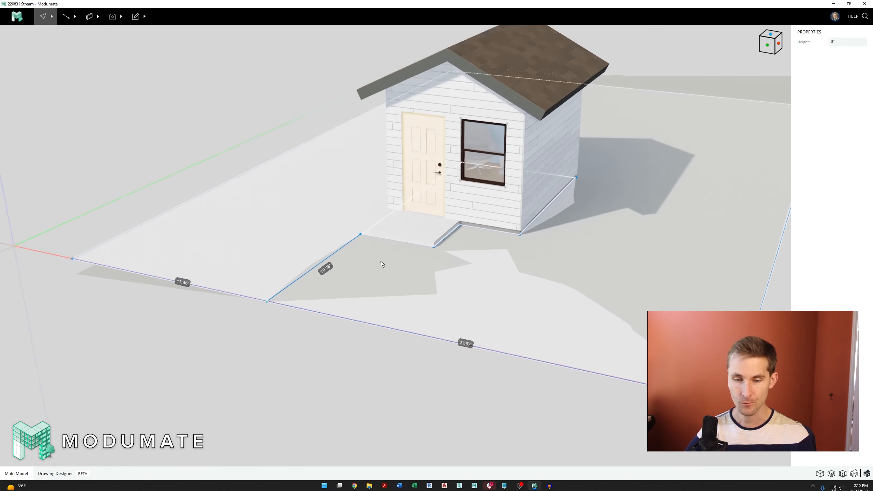
key(ctrl+s)
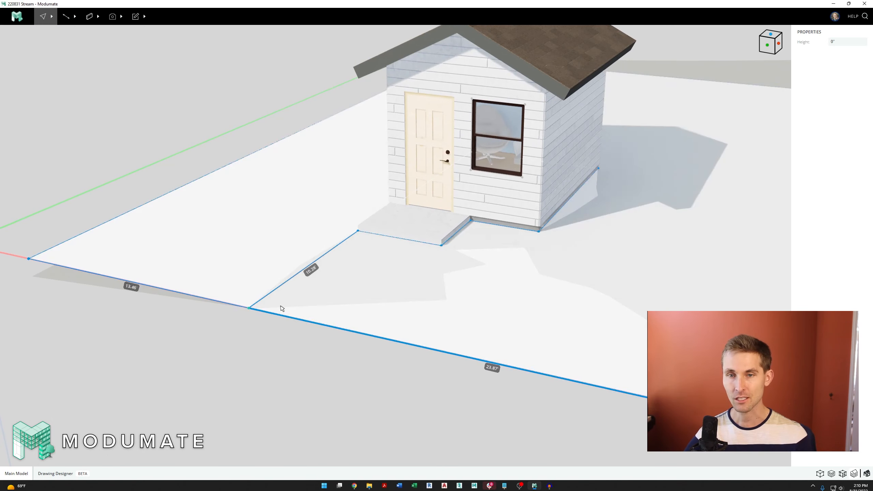
Add a terrain point on the front boundary about 9' from the existing one, aligned with the house's window-side front corner
click(67, 16)
click(69, 97)
click(250, 309)
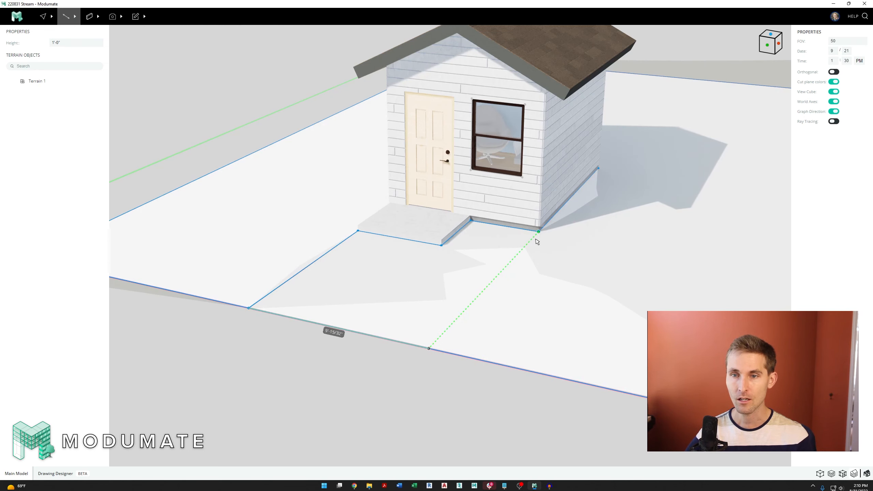
click(447, 352)
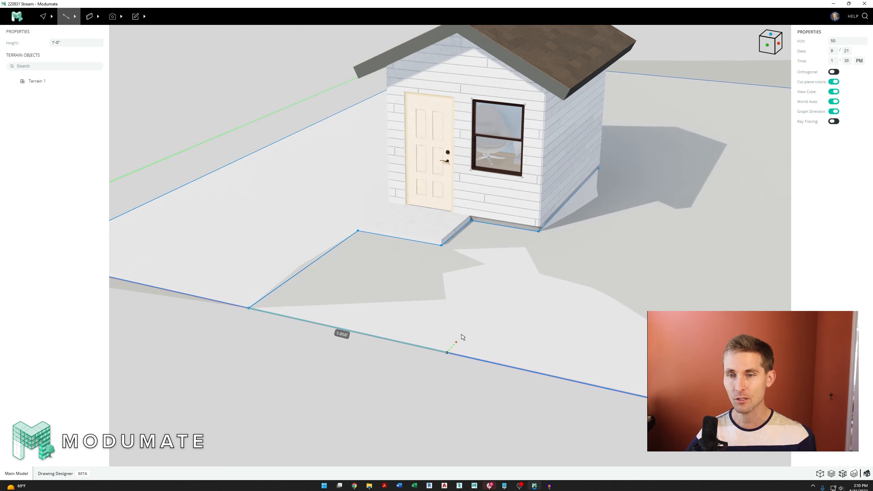
click(538, 232)
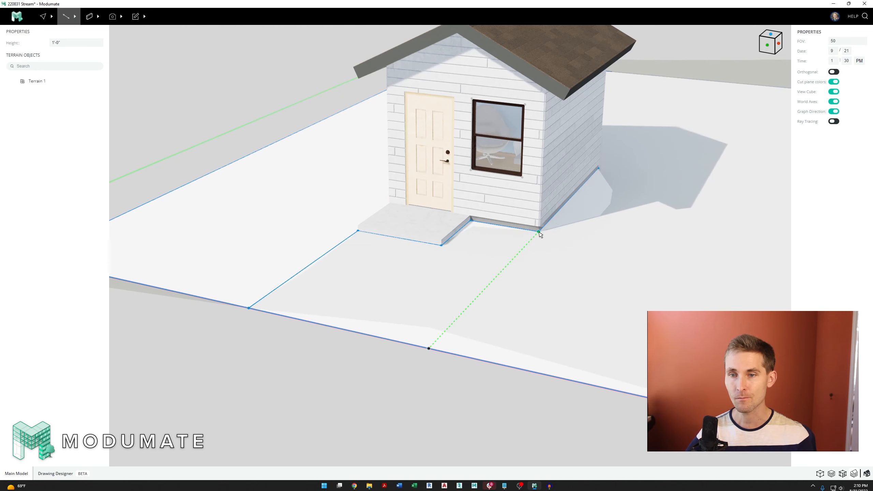
key(Escape)
key(Escape)
Set the height of the added front-boundary point to 0
click(431, 349)
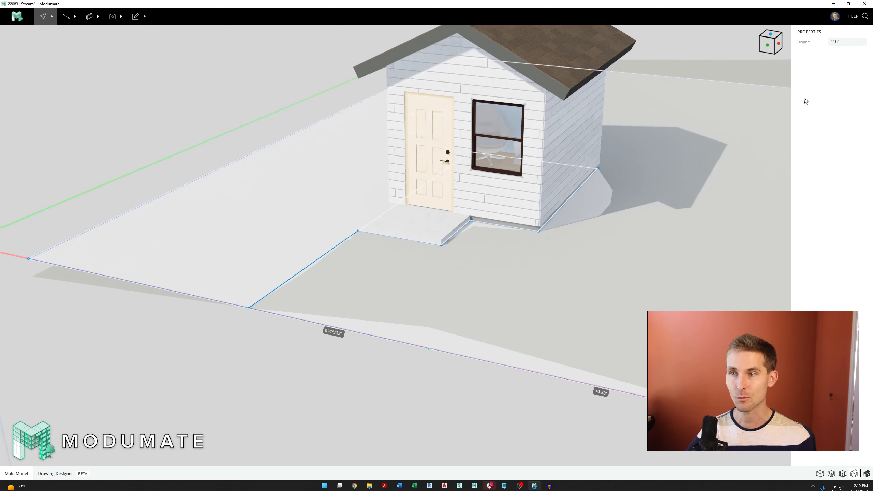
text(0)
key(Return)
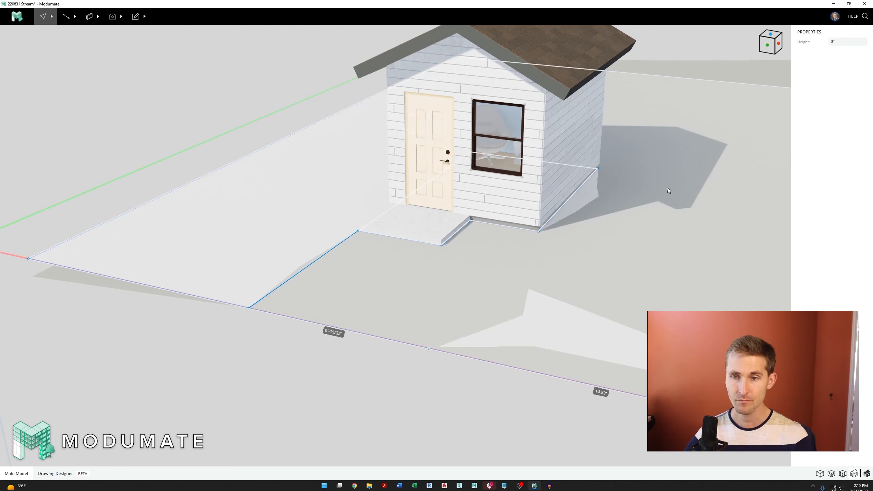
Delete the terrain line connecting the front boundary to the corner of the porch slab
scroll(374, 288, down, 5)
scroll(352, 303, up, 3)
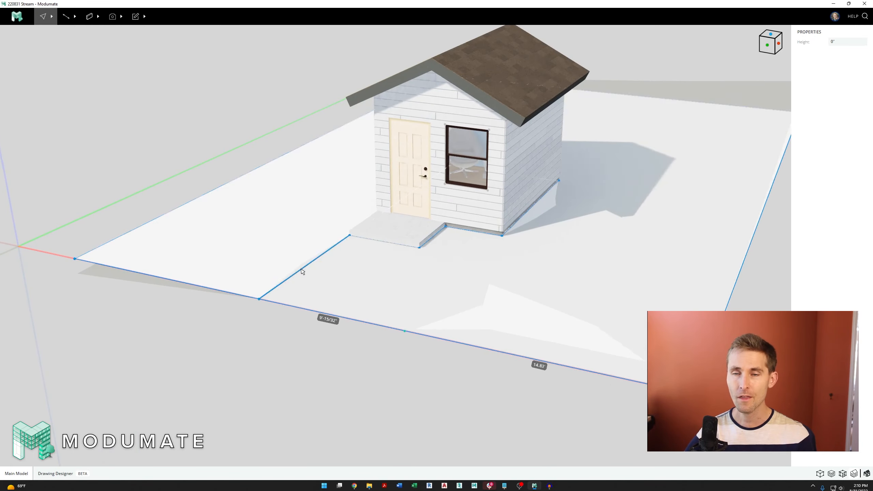
scroll(300, 272, up, 1)
scroll(273, 277, down, 1)
click(288, 281)
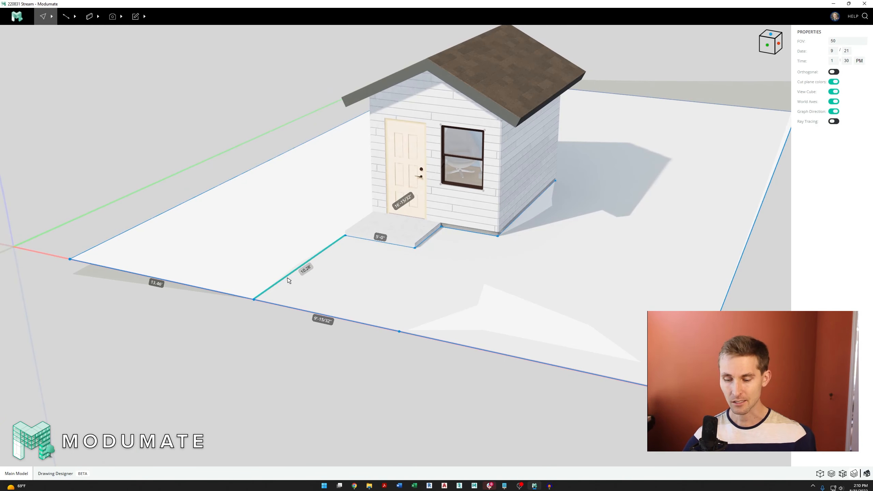
key(Delete)
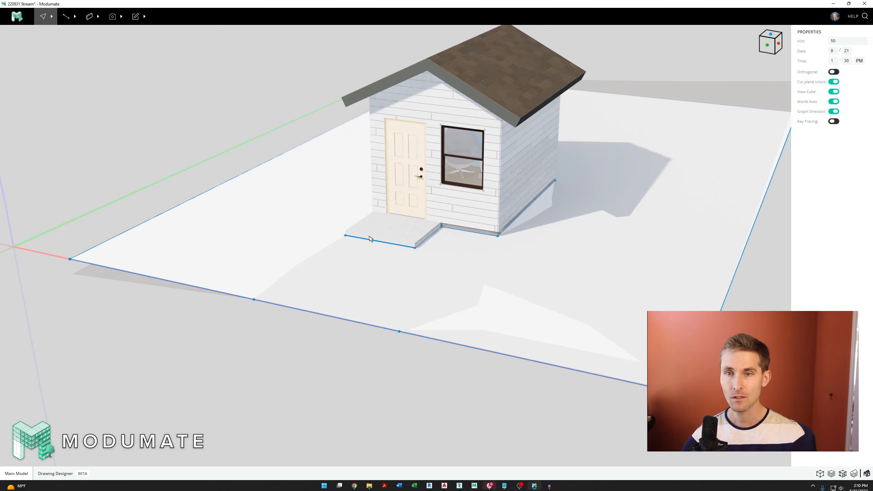
Change the material of the terrain surrounding the house from Asphalt to Moss
scroll(439, 220, up, 3)
scroll(361, 273, down, 3)
scroll(361, 272, up, 5)
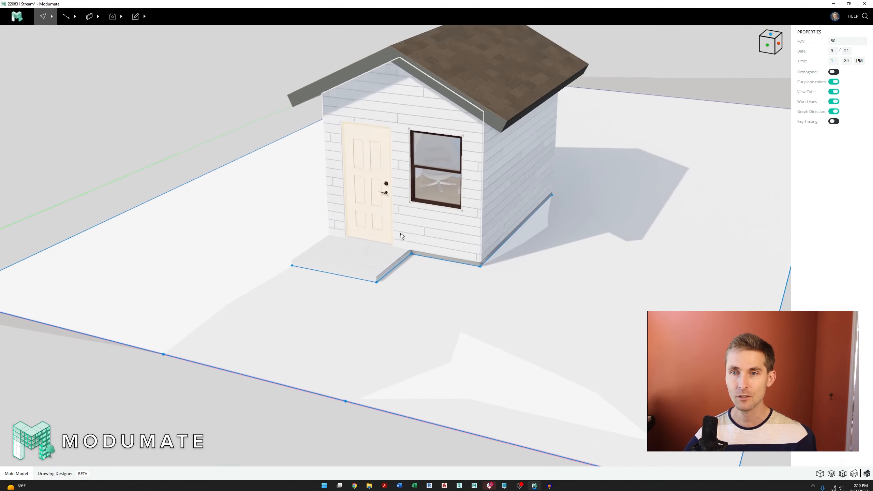
scroll(349, 304, down, 4)
click(233, 293)
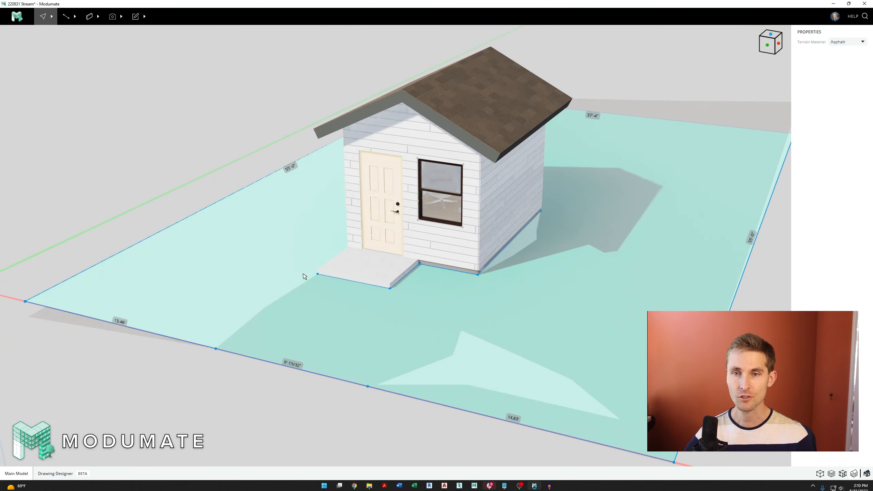
right_drag(347, 271, 432, 265)
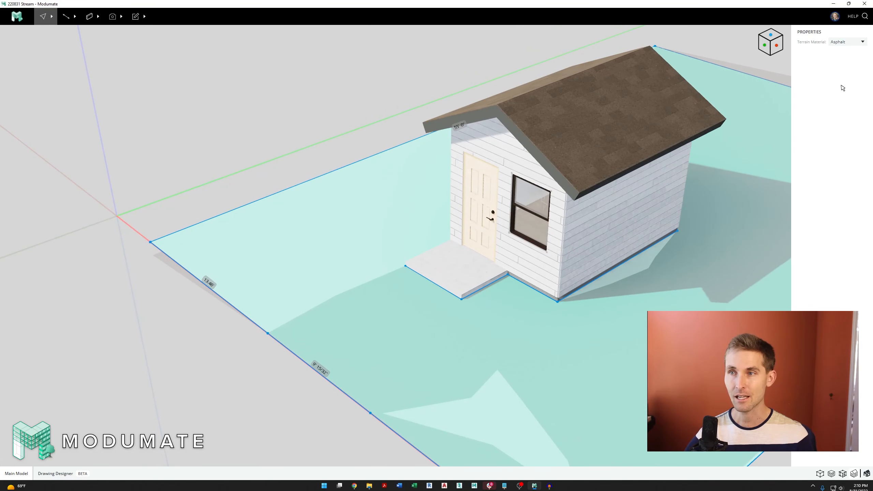
click(860, 43)
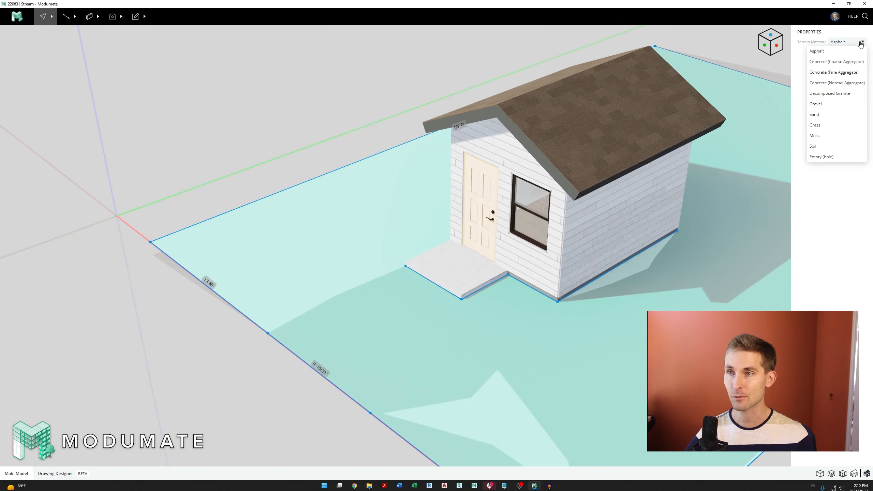
click(814, 135)
Save the model and hide the 6" CIP concrete porch slab to expose the terrain beneath it
scroll(457, 274, up, 4)
click(457, 273)
scroll(457, 273, down, 5)
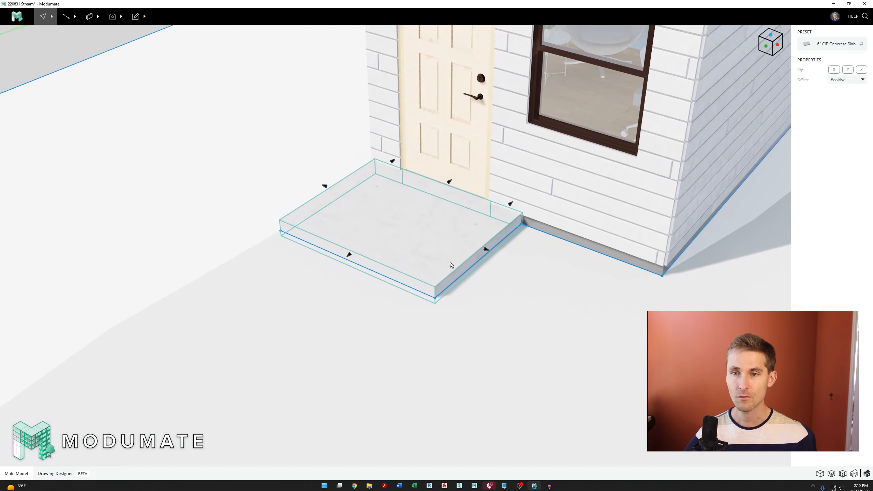
scroll(433, 258, up, 3)
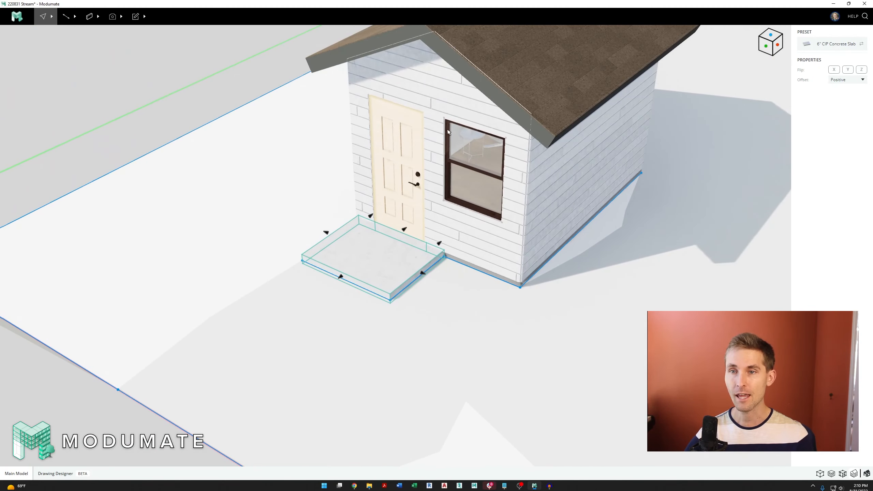
key(ctrl+s)
scroll(395, 254, up, 3)
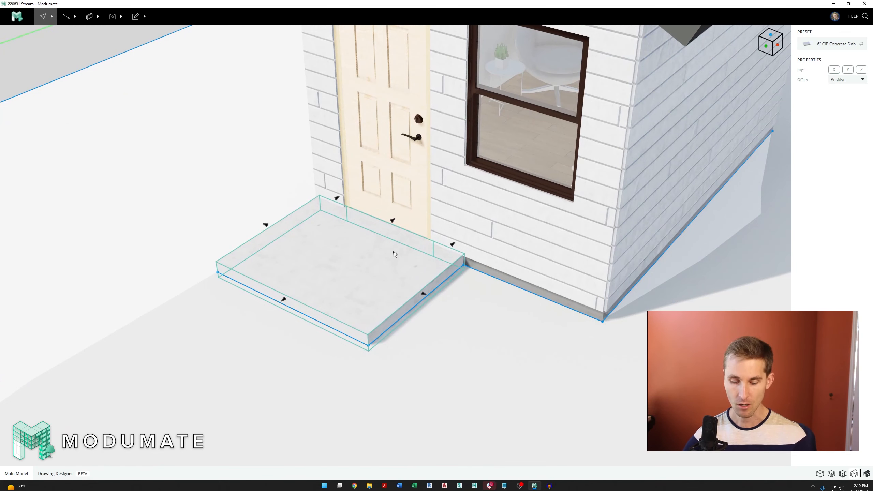
key(Delete)
Set the material of the terrain area beneath the house and porch to Empty (hole)
click(374, 265)
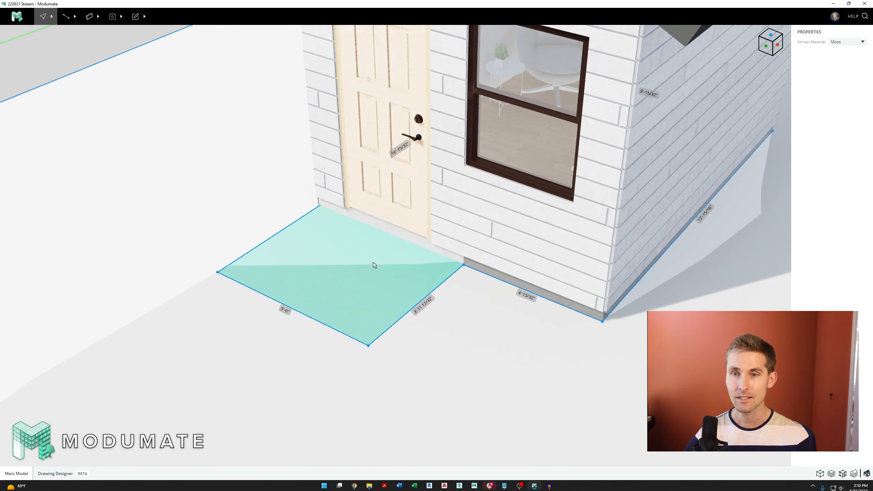
scroll(345, 287, down, 5)
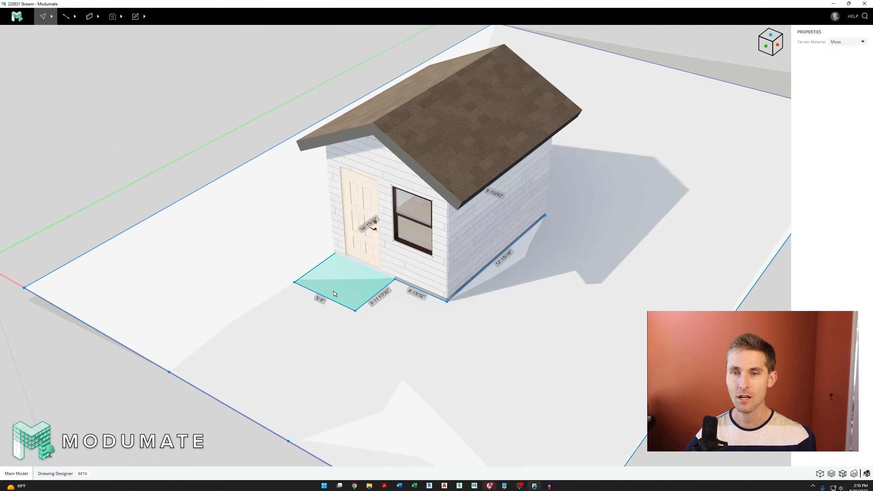
scroll(349, 287, up, 1)
mouse_move(357, 282)
right_down()
mouse_move(395, 200)
mouse_move(347, 289)
right_up()
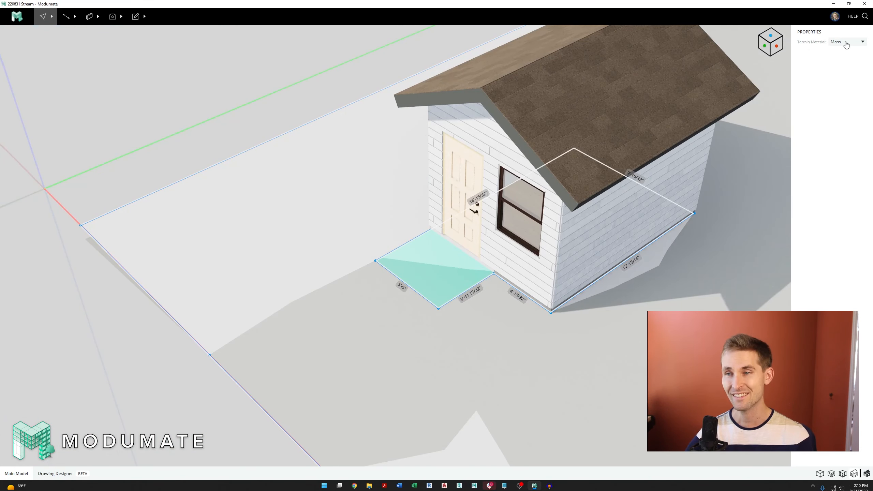
click(846, 44)
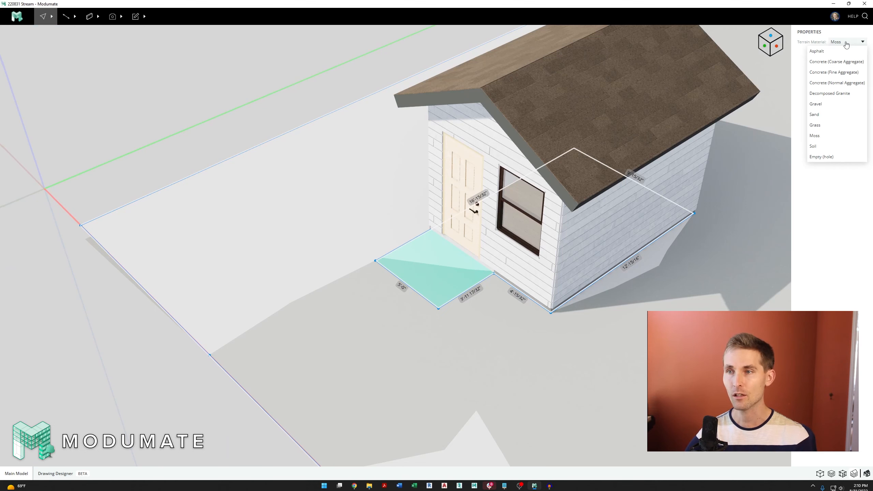
click(821, 160)
Show the porch slab again and examine how the house and porch sit over the terrain opening
right_drag(436, 277, 508, 254)
middle_drag(515, 254, 472, 277)
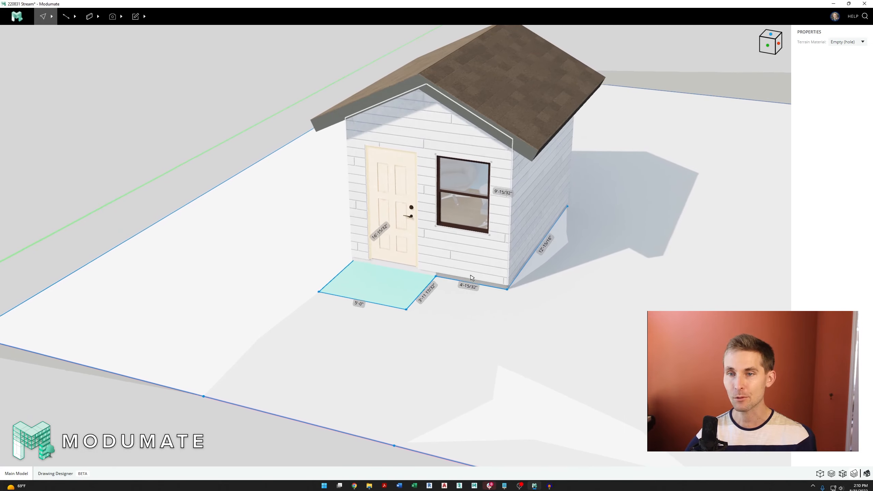
scroll(472, 278, up, 3)
right_drag(471, 277, 425, 274)
scroll(424, 274, down, 4)
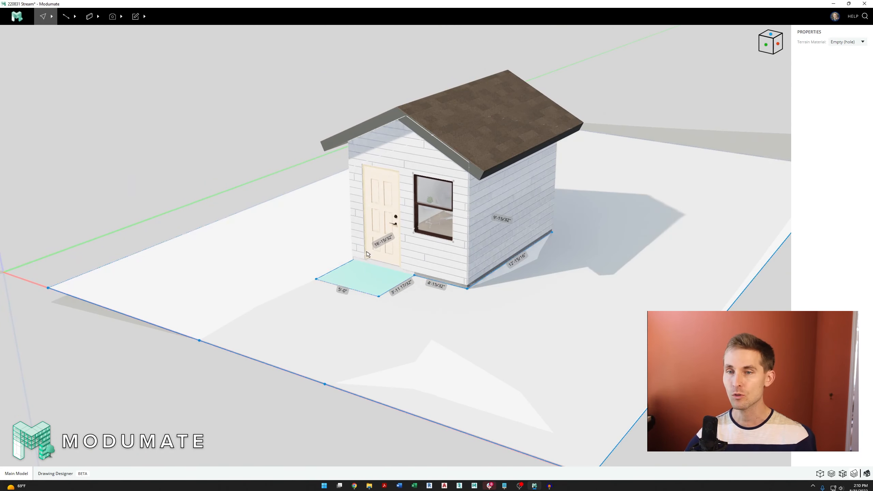
scroll(390, 260, up, 3)
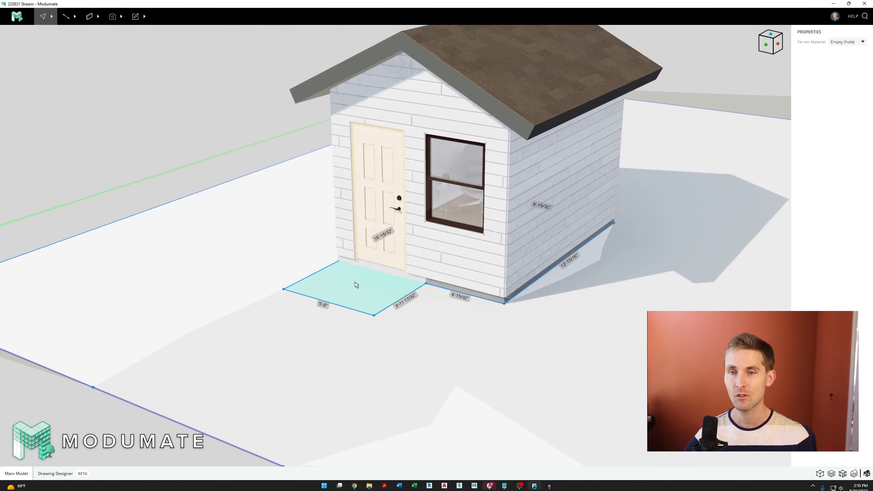
scroll(357, 286, down, 1)
right_drag(366, 280, 391, 278)
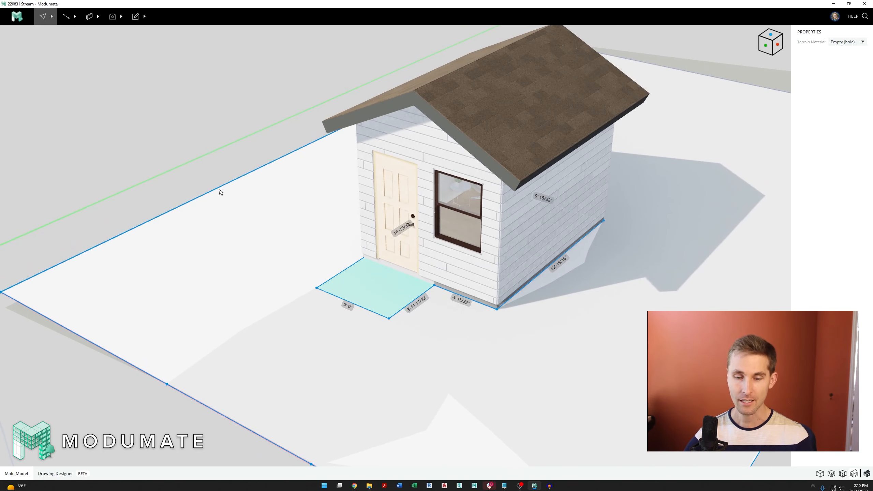
scroll(403, 312, up, 1)
scroll(305, 257, down, 3)
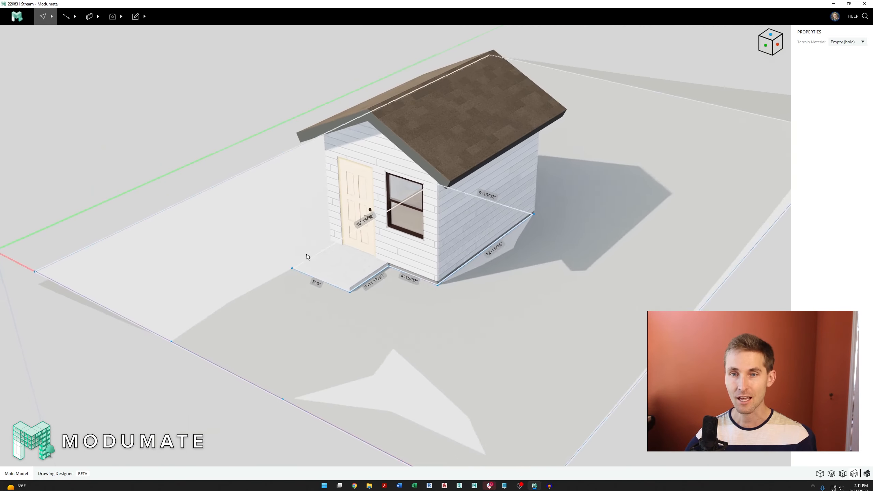
right_drag(400, 314, 429, 308)
middle_drag(428, 308, 422, 275)
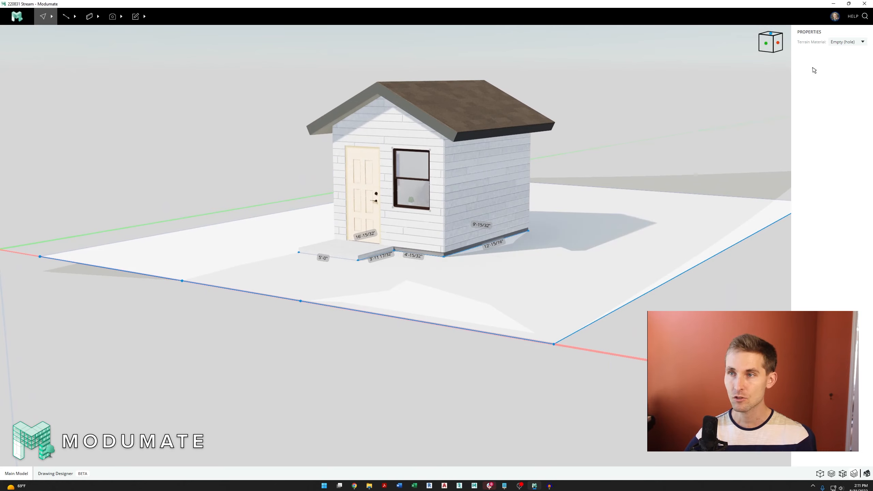
click(209, 189)
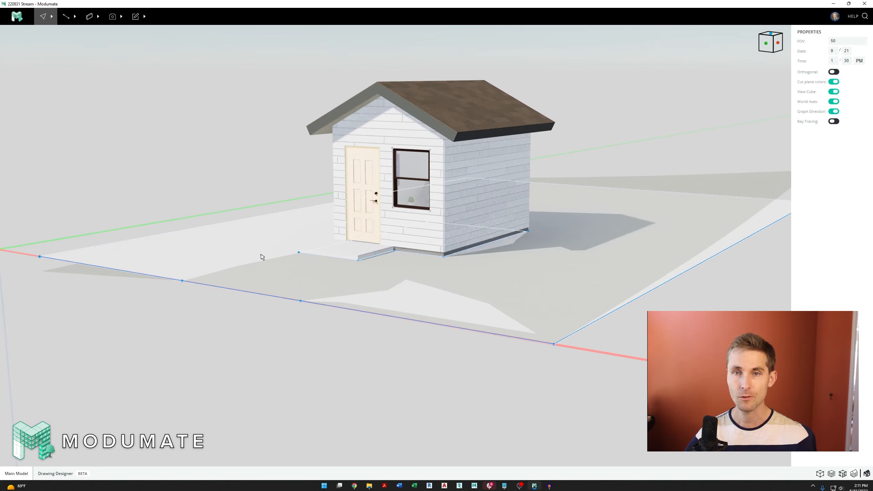
Set the height of the terrain's window-side front corner point to 1'
scroll(261, 256, down, 3)
mouse_move(450, 256)
right_down()
mouse_move(437, 258)
mouse_move(488, 331)
right_up()
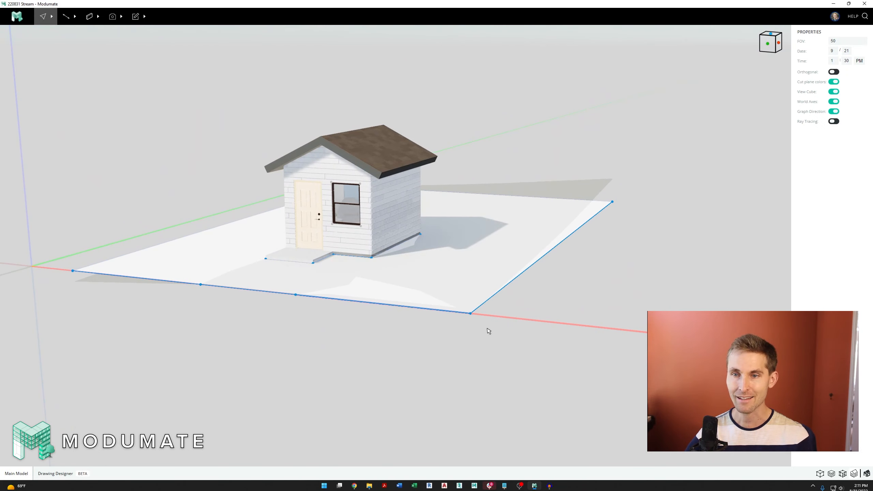
click(470, 316)
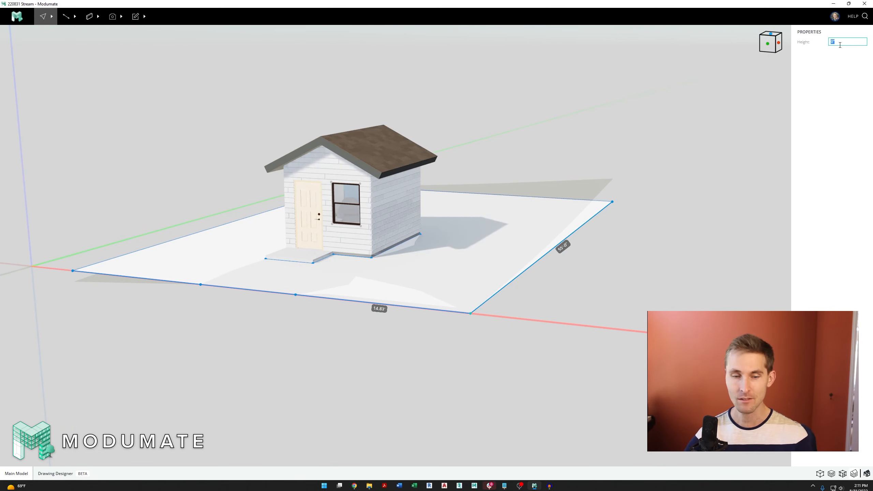
key(Return)
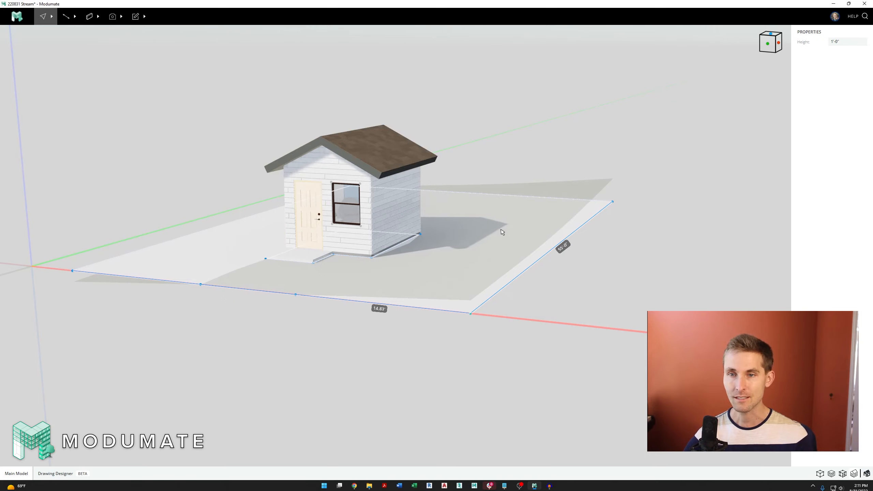
Set the heights of the terrain's rear corner points to 2' on the door side and 5' on the window side
mouse_move(500, 232)
right_down()
mouse_move(448, 247)
mouse_move(650, 274)
right_up()
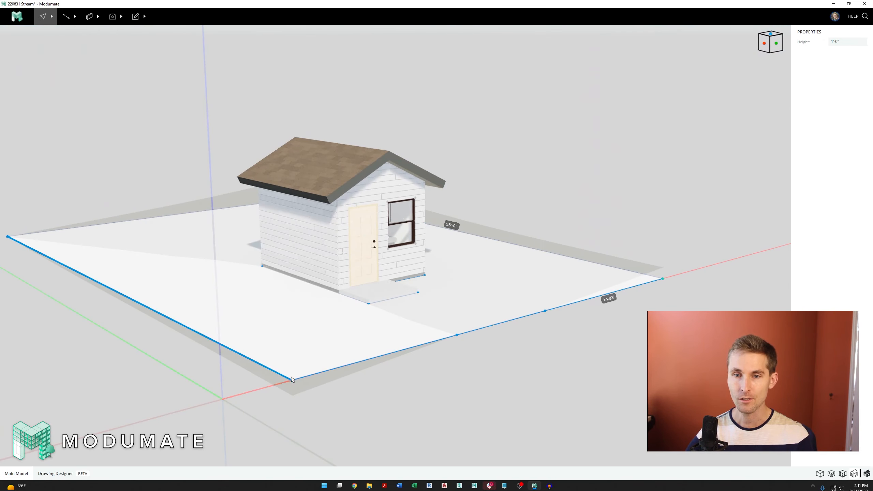
middle_drag(127, 250, 373, 258)
mouse_move(372, 258)
right_down()
mouse_move(408, 256)
mouse_move(284, 273)
right_up()
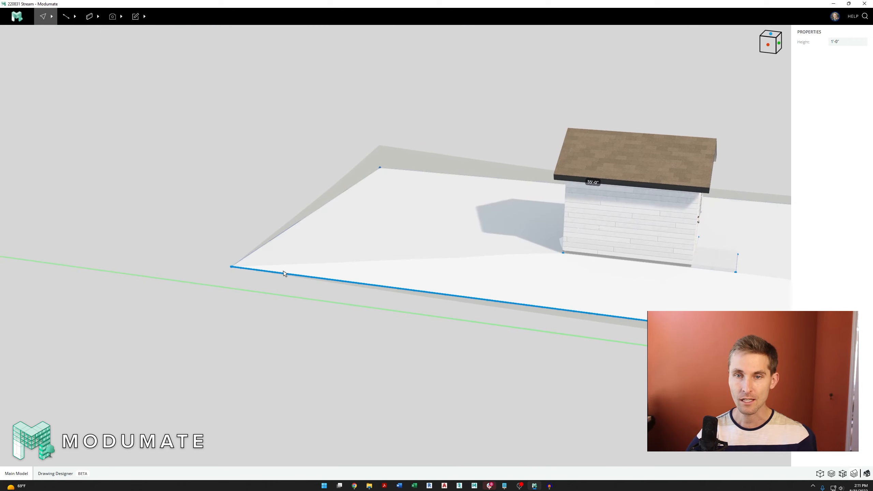
click(235, 267)
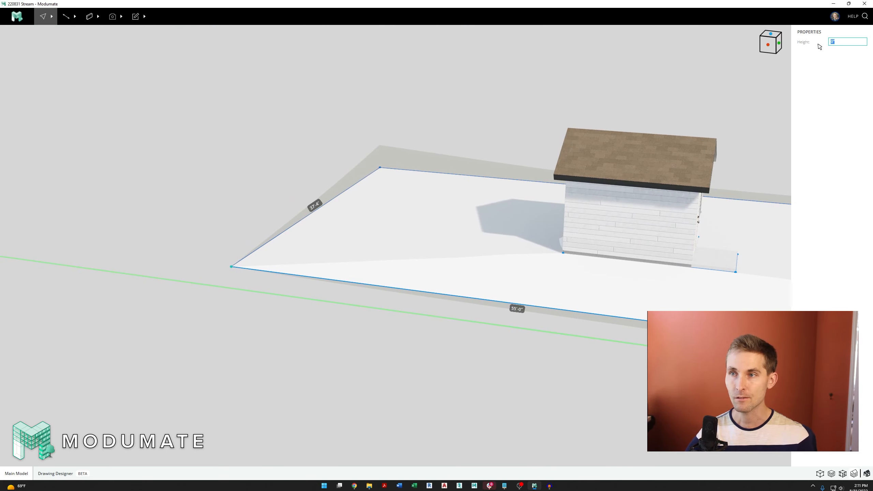
text(2)
key(Return)
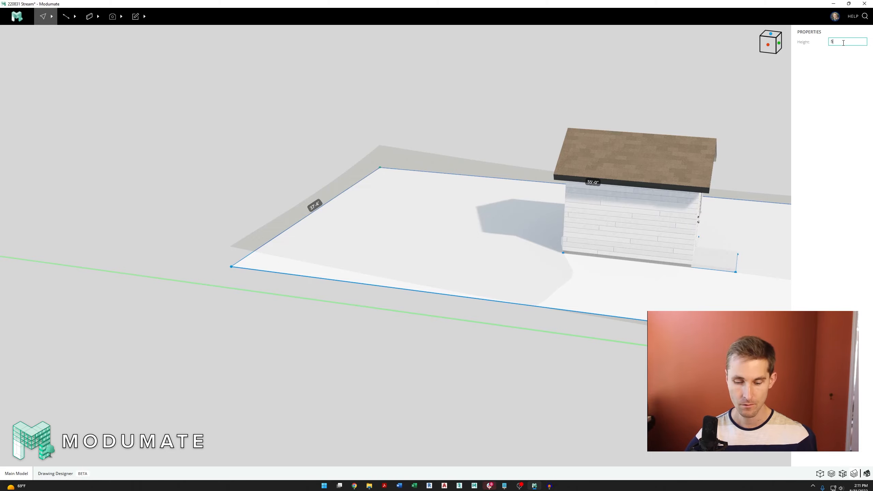
key(Return)
Examine the sloped terrain surface around and behind the house from several angles
mouse_move(454, 226)
right_down()
mouse_move(536, 182)
mouse_move(515, 165)
right_up()
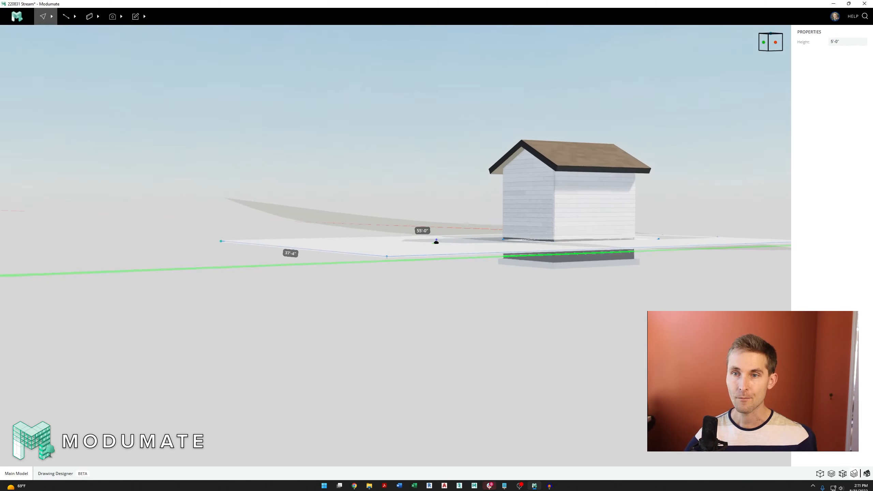
mouse_move(436, 242)
right_down()
mouse_move(323, 326)
mouse_move(268, 292)
mouse_move(424, 237)
mouse_move(381, 223)
mouse_move(334, 186)
mouse_move(375, 196)
mouse_move(409, 248)
right_up()
scroll(457, 255, down, 3)
scroll(389, 287, up, 4)
scroll(388, 289, down, 2)
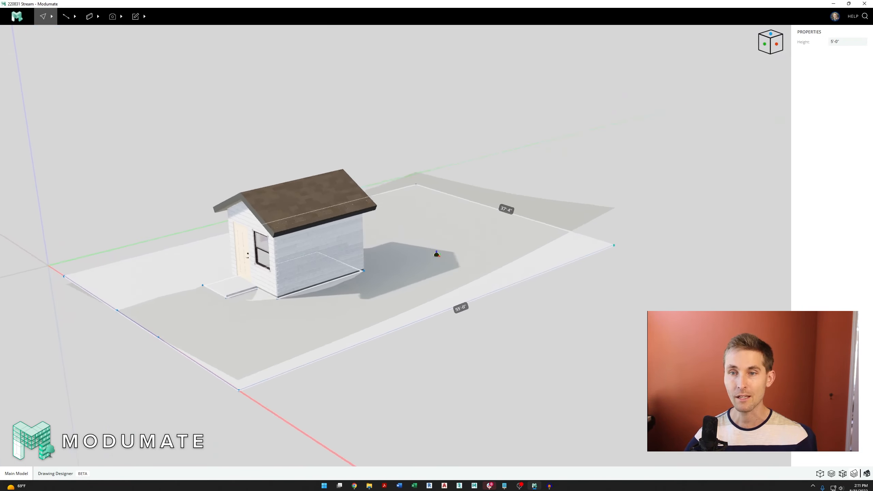
scroll(510, 238, up, 3)
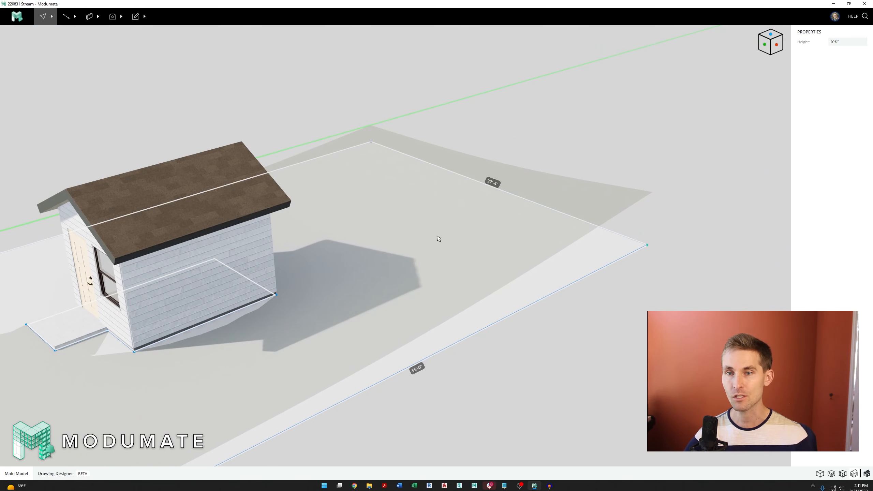
click(588, 244)
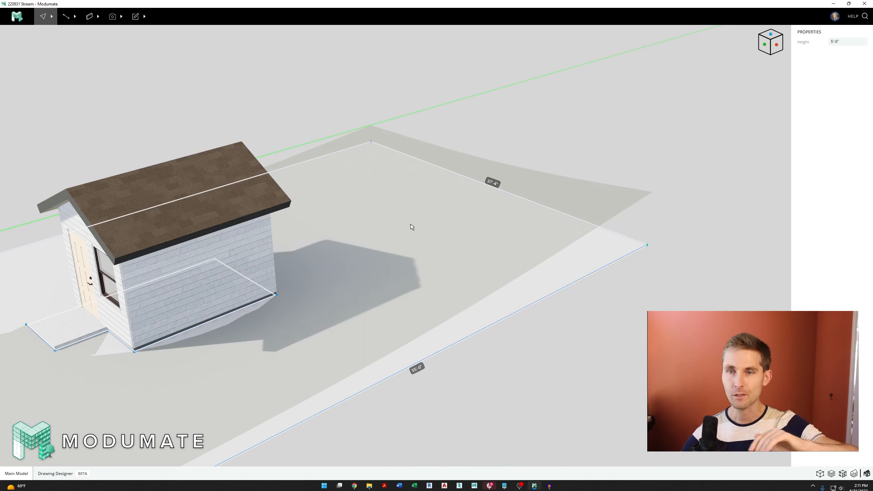
scroll(496, 256, down, 10)
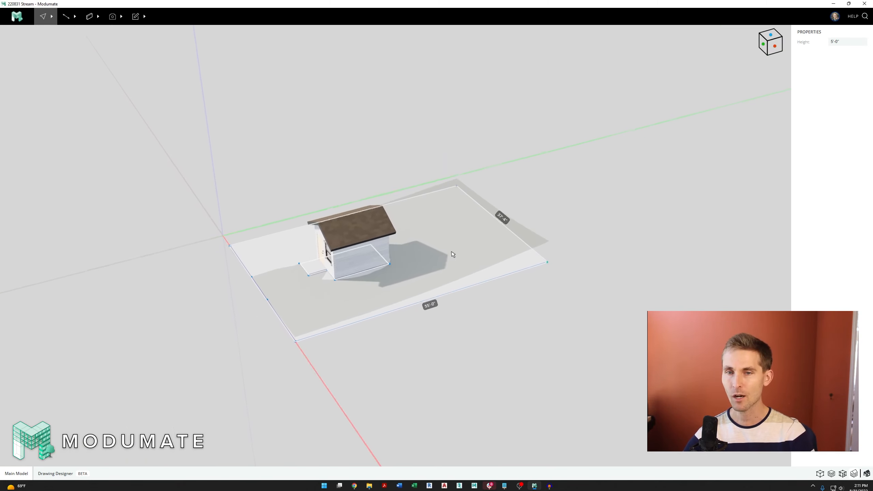
scroll(440, 284, up, 3)
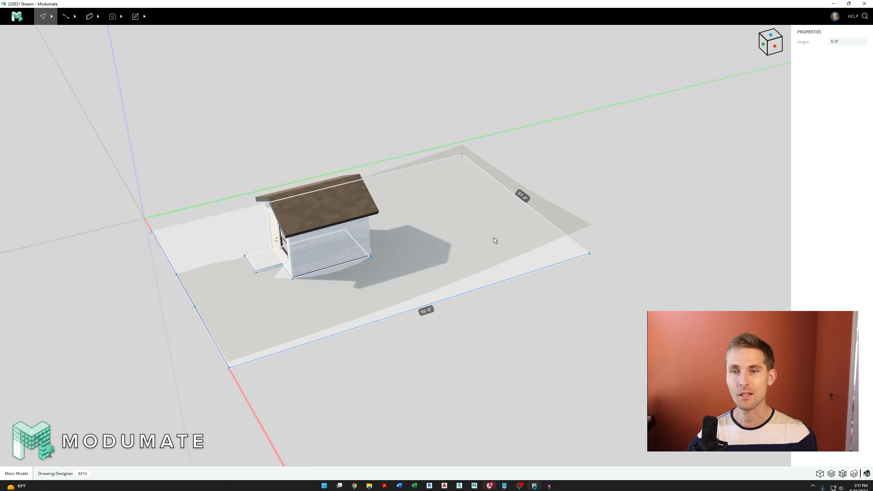
right_drag(412, 248, 436, 249)
scroll(474, 242, down, 3)
scroll(454, 240, up, 3)
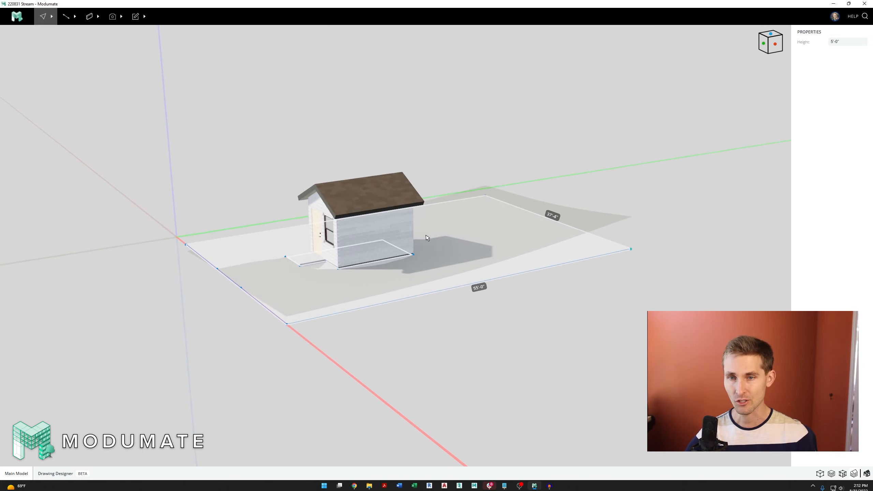
right_drag(446, 239, 442, 241)
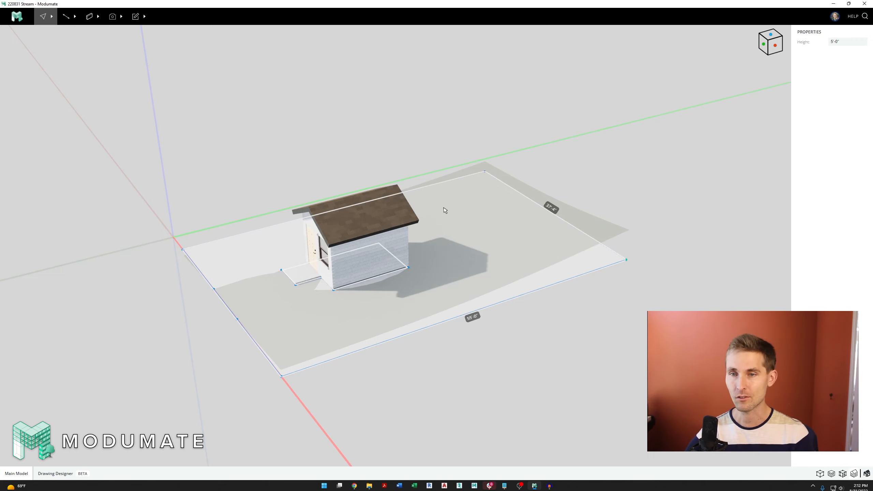
right_drag(427, 258, 433, 253)
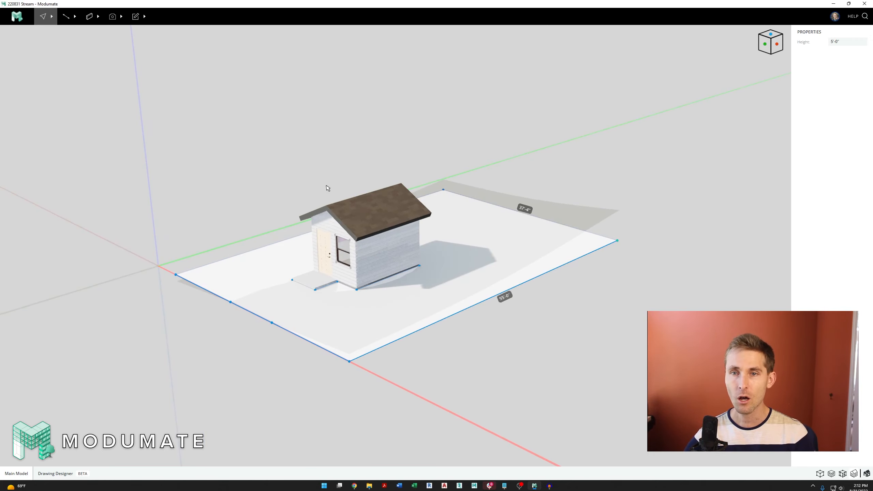
Turn off X-Ray for Terrain 1 and inspect the moss-covered ground around the house
click(69, 19)
click(73, 103)
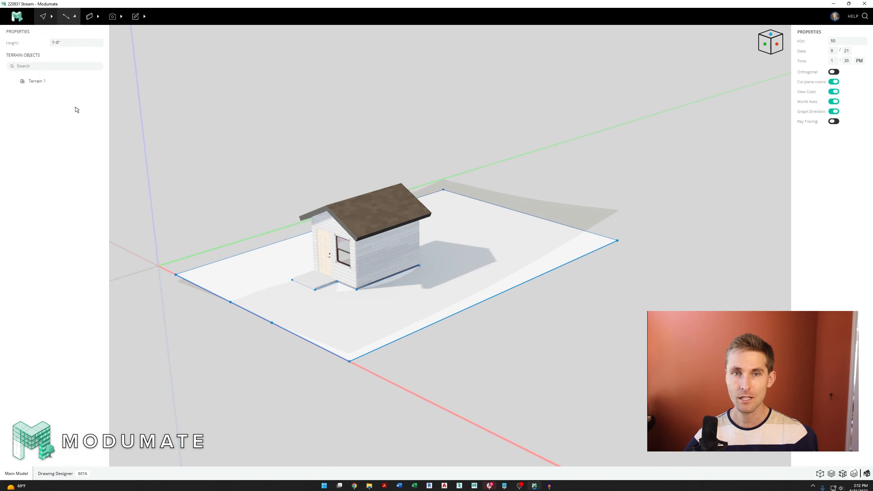
click(33, 81)
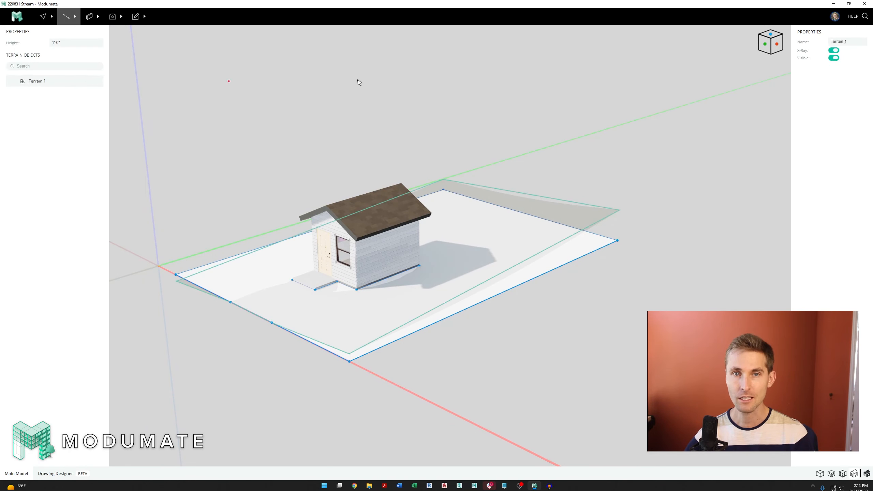
click(834, 51)
scroll(216, 216, up, 3)
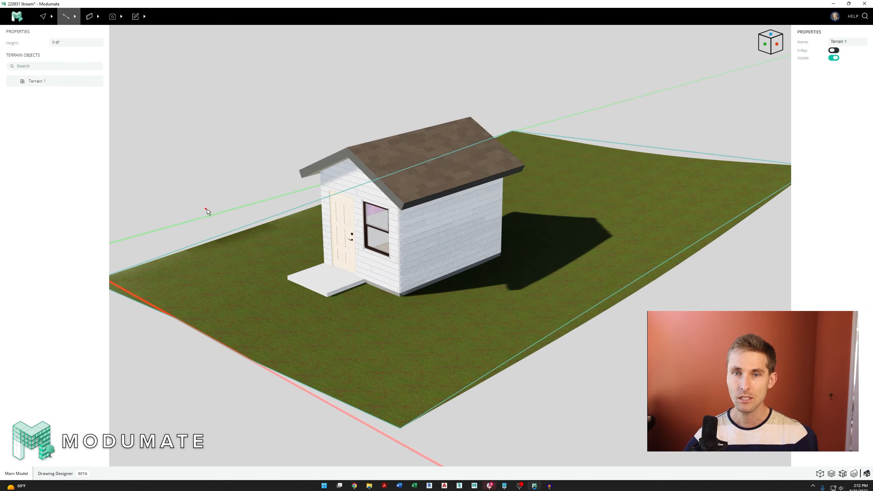
key(Escape)
key(Escape)
middle_drag(407, 274, 516, 224)
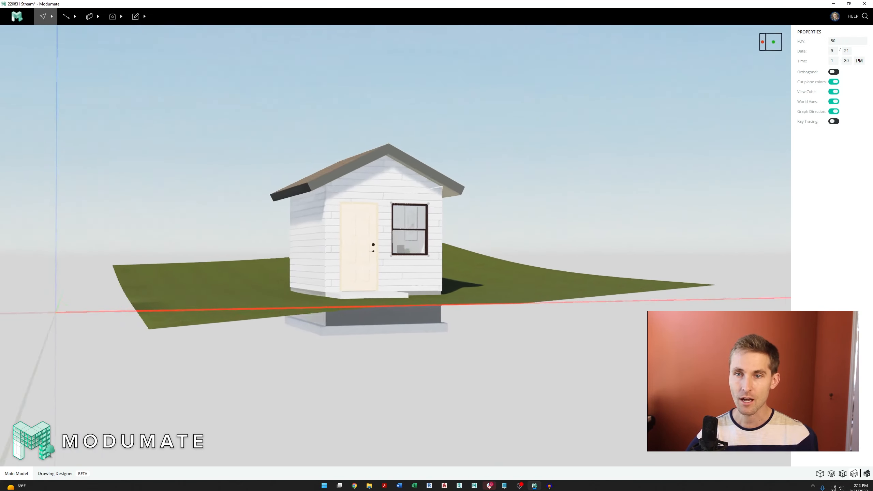
middle_drag(412, 241, 450, 294)
scroll(450, 294, down, 3)
scroll(408, 305, up, 3)
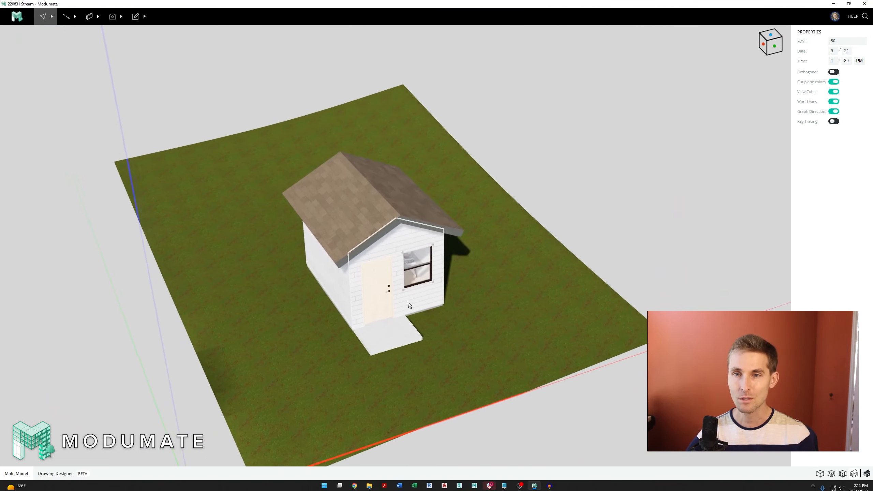
Search the FF&E presets for trees and place a Tree 04 on the terrain near the house's window-side front corner
click(90, 16)
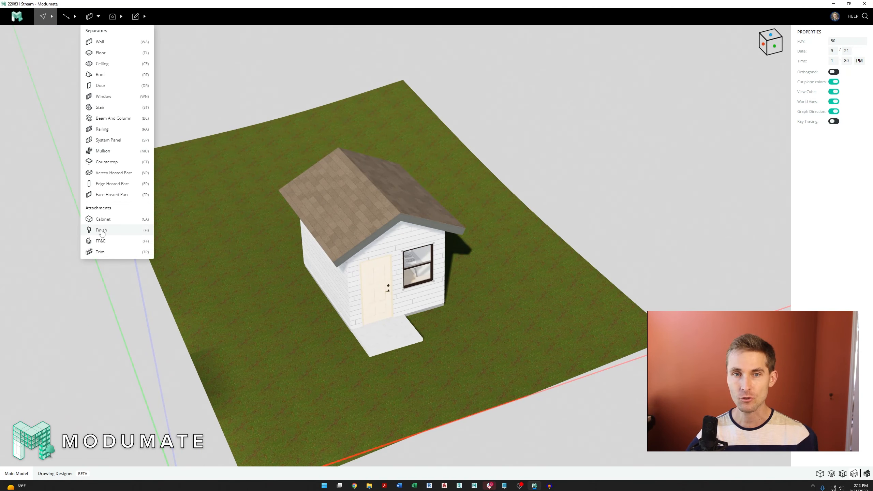
click(101, 241)
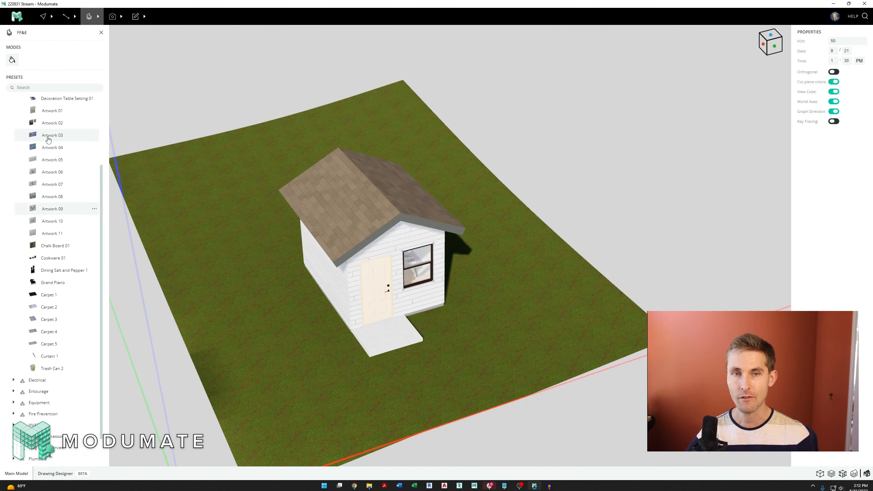
click(63, 87)
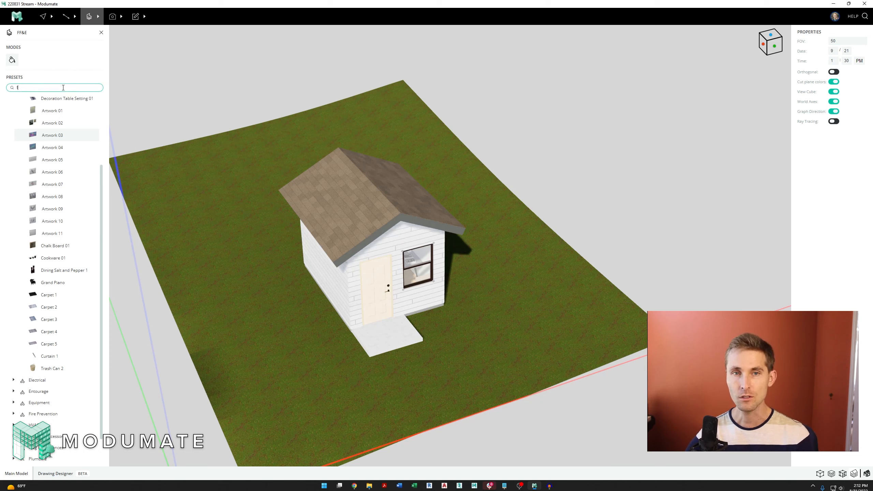
text(tree)
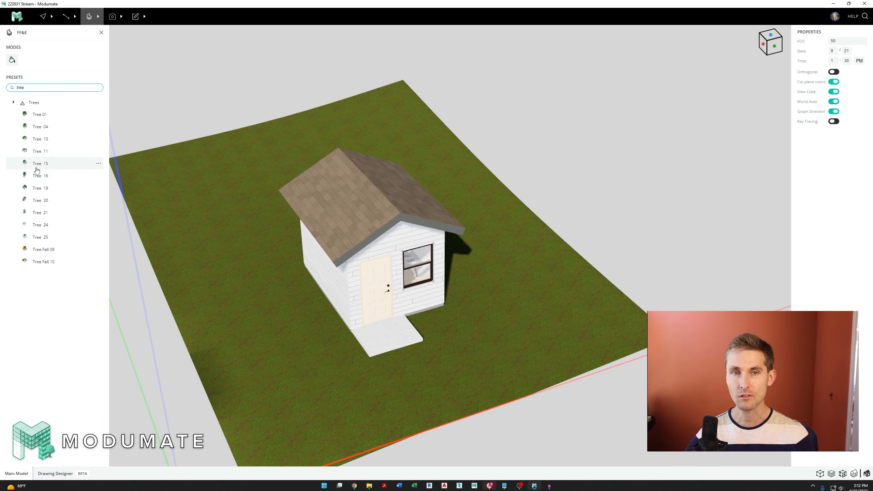
click(36, 179)
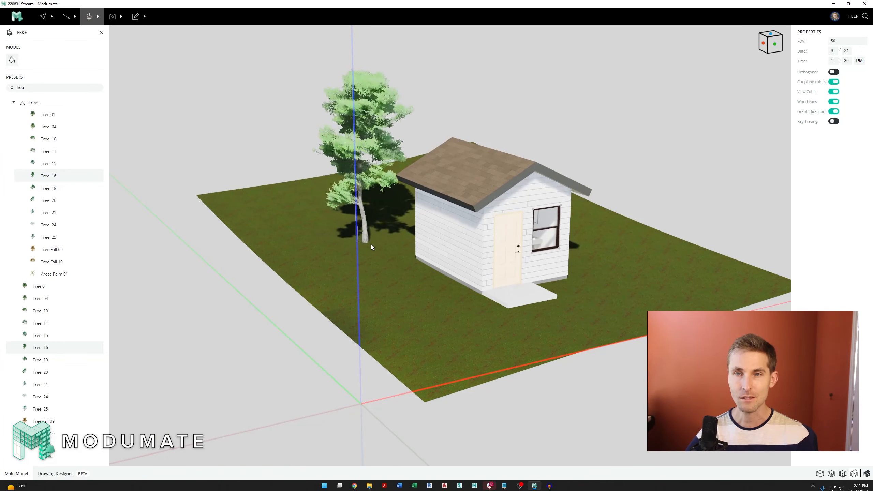
middle_drag(394, 259, 332, 267)
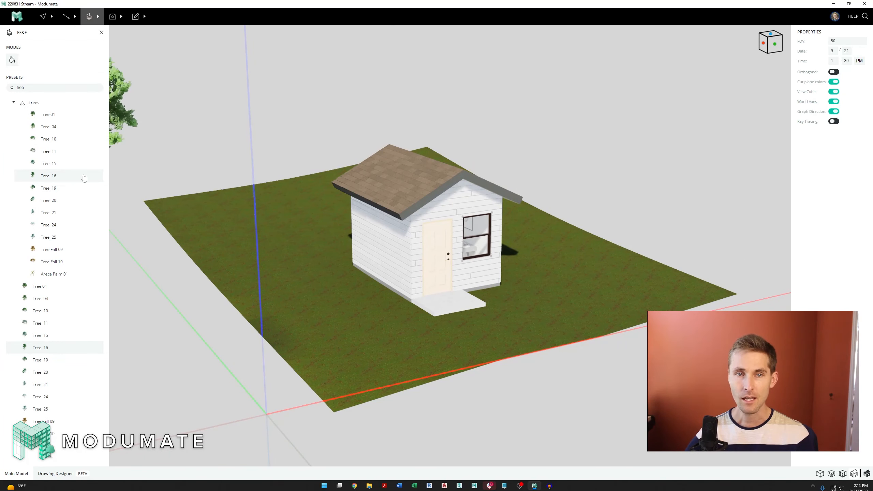
click(43, 127)
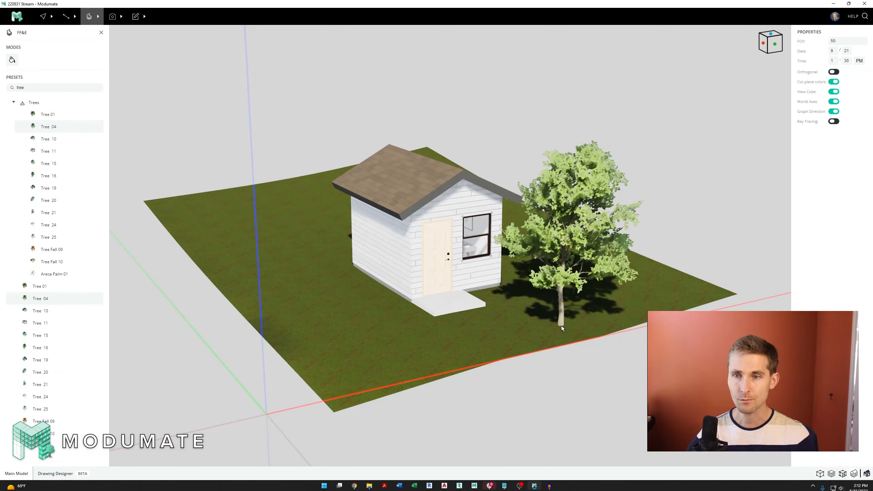
click(565, 321)
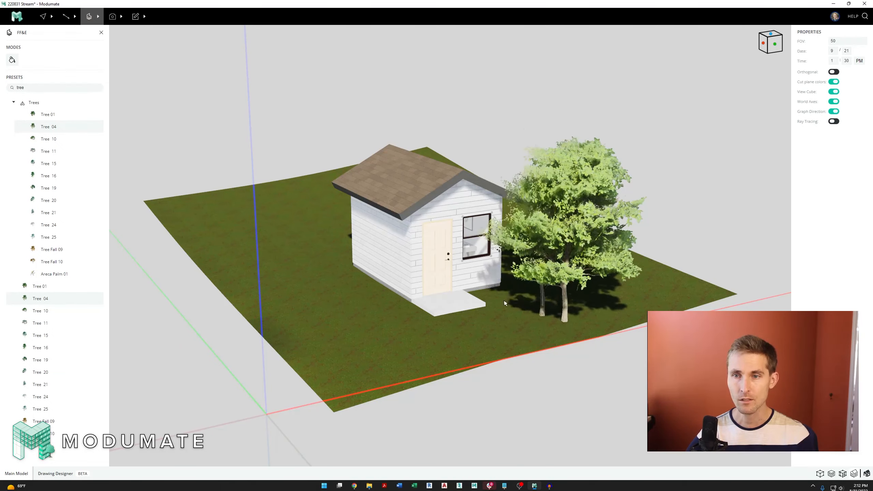
Place two Tree 01 objects on the terrain, one on the door side and one at the window-side rear corner
click(46, 117)
right_drag(366, 235, 329, 254)
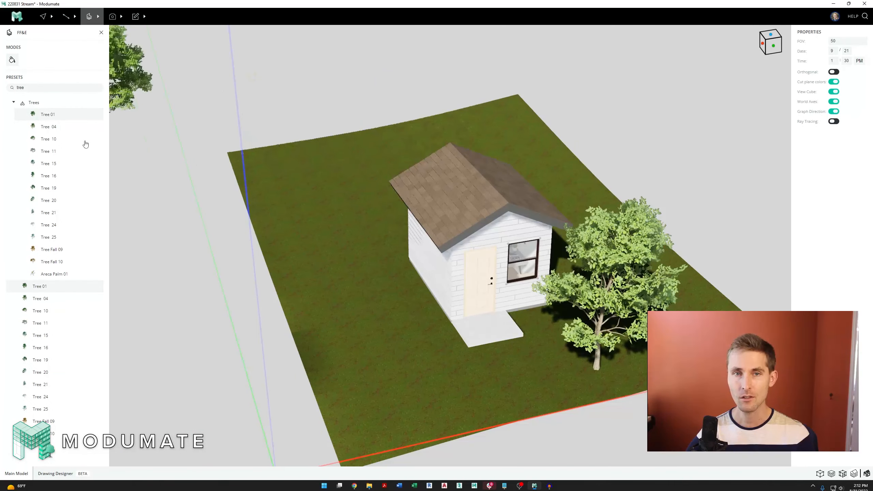
click(290, 225)
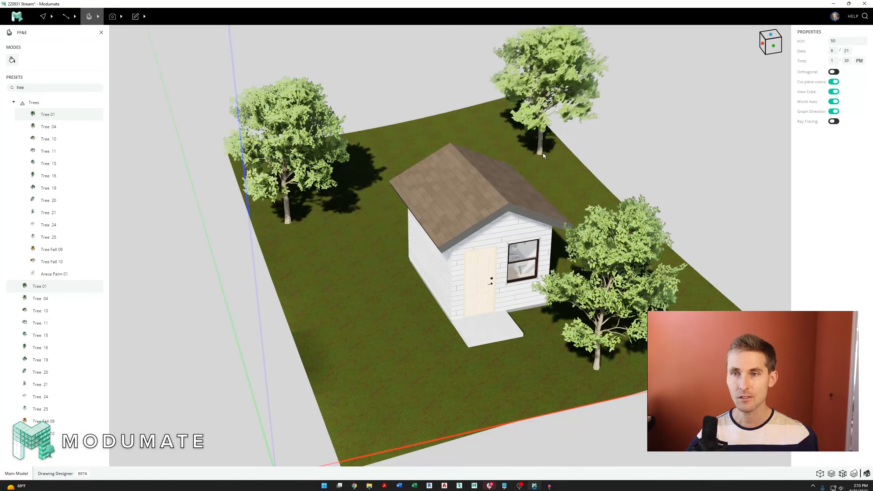
click(542, 152)
Place a Tree 11 behind the house and a Tree 25 on the terrain beside the house's door side
click(54, 155)
right_drag(428, 202, 580, 209)
right_drag(371, 261, 311, 236)
click(397, 413)
scroll(311, 235, down, 4)
scroll(521, 404, up, 3)
right_drag(521, 404, 384, 218)
scroll(383, 219, up, 5)
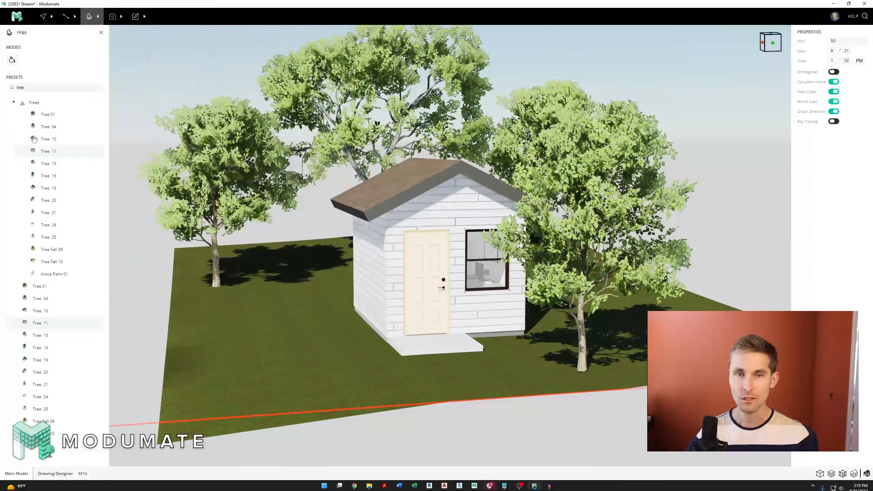
click(48, 237)
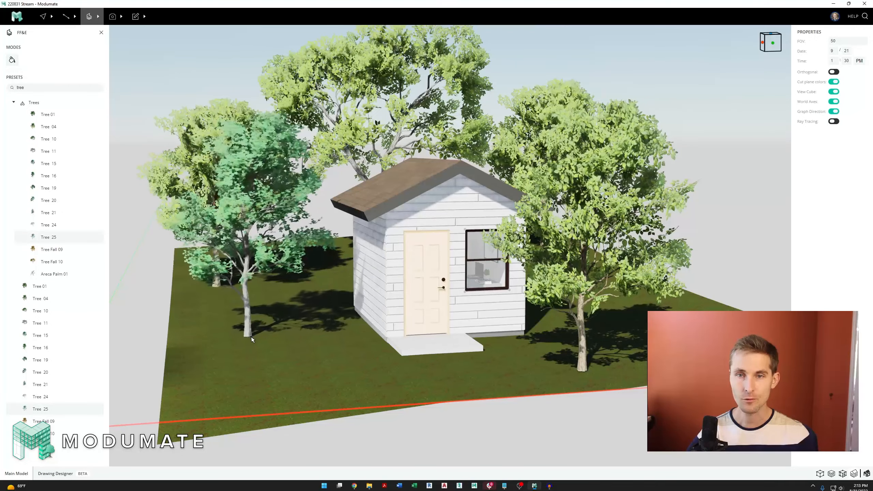
key(Escape)
Move the front Tree 04 farther away from the house's window side and save the model
click(546, 268)
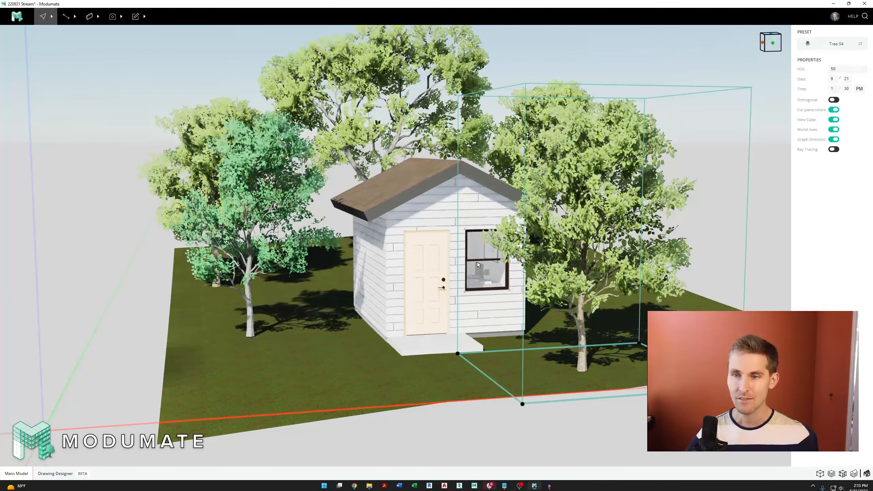
scroll(481, 286, down, 2)
right_drag(457, 276, 470, 317)
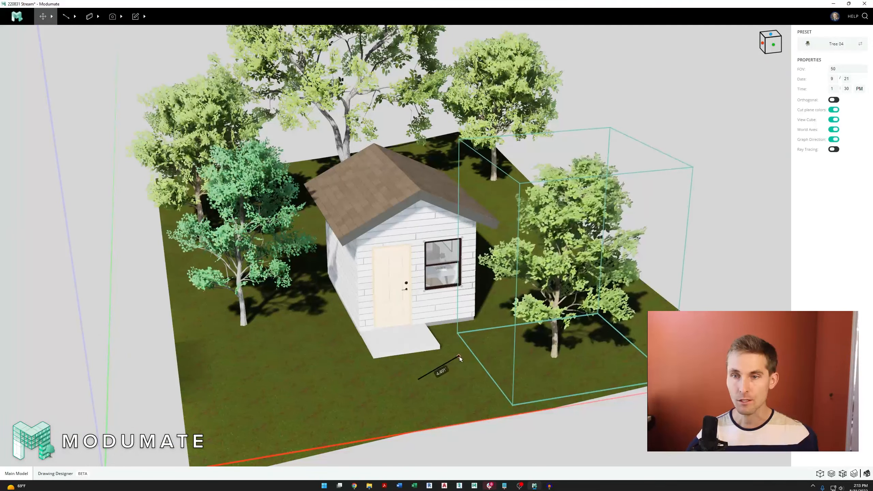
scroll(400, 306, up, 3)
key(Escape)
right_drag(400, 306, 380, 292)
key(ctrl+s)
Inspect the front of the house and the surrounding trees from near and far
scroll(444, 264, down, 4)
mouse_move(444, 265)
right_down()
mouse_move(364, 251)
mouse_move(455, 270)
mouse_move(441, 264)
right_up()
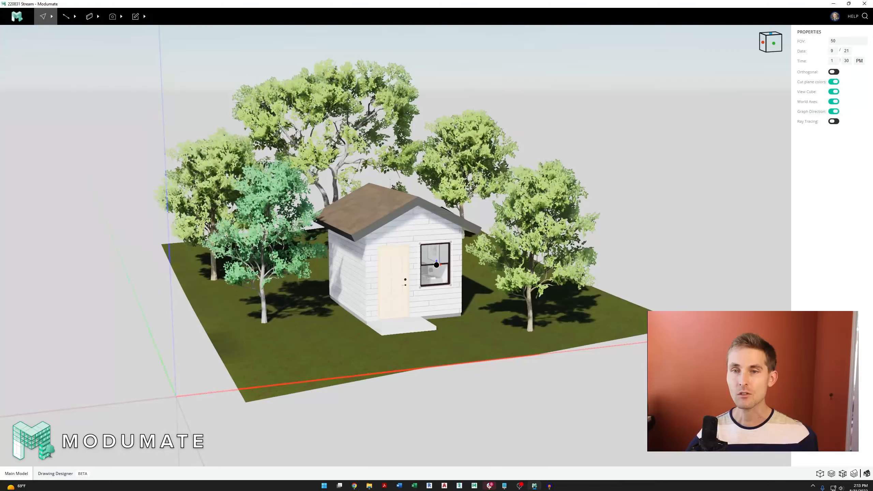
scroll(460, 311, up, 3)
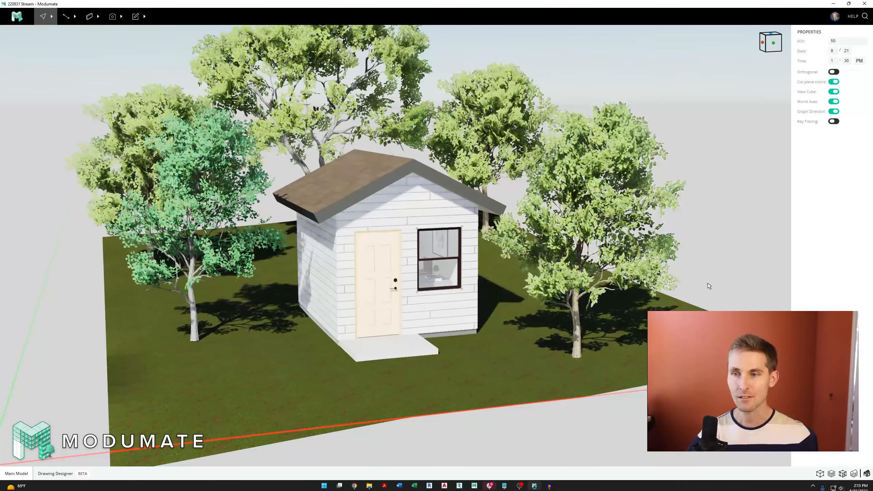
scroll(384, 298, up, 3)
scroll(391, 299, down, 3)
scroll(380, 289, up, 3)
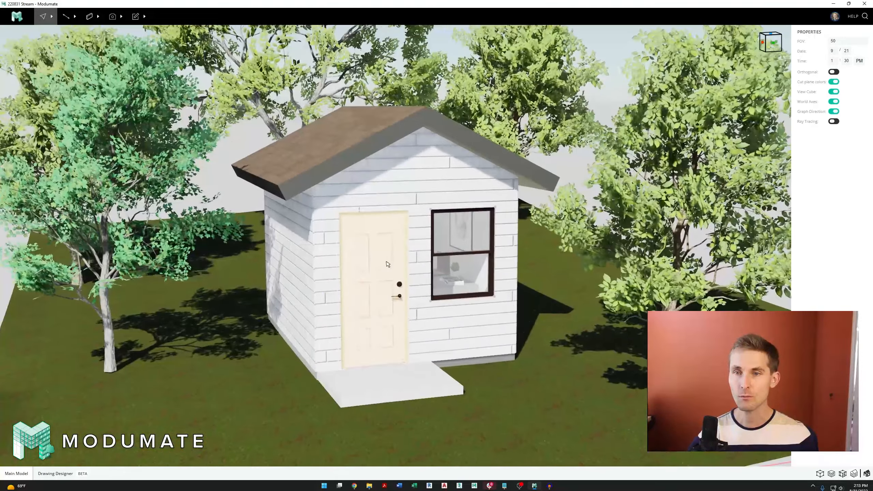
scroll(405, 268, down, 2)
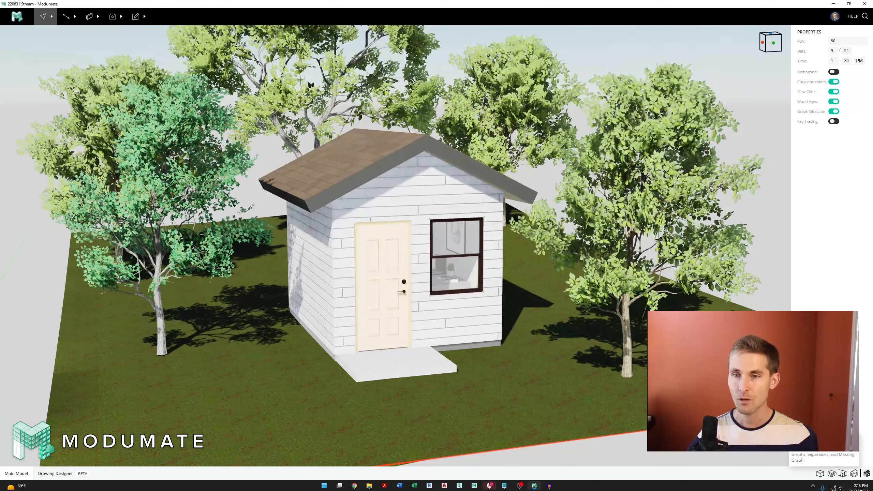
Switch the model to show physical objects only, without graphs, and turn off World Axes
click(430, 298)
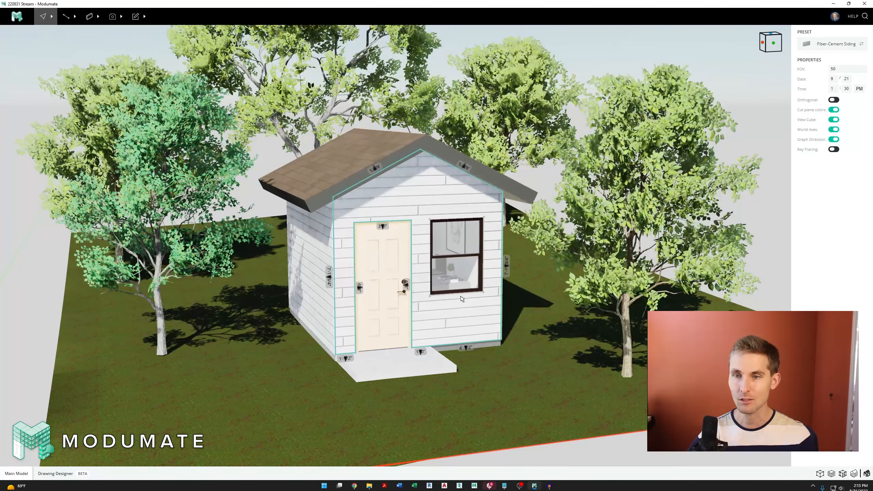
click(484, 293)
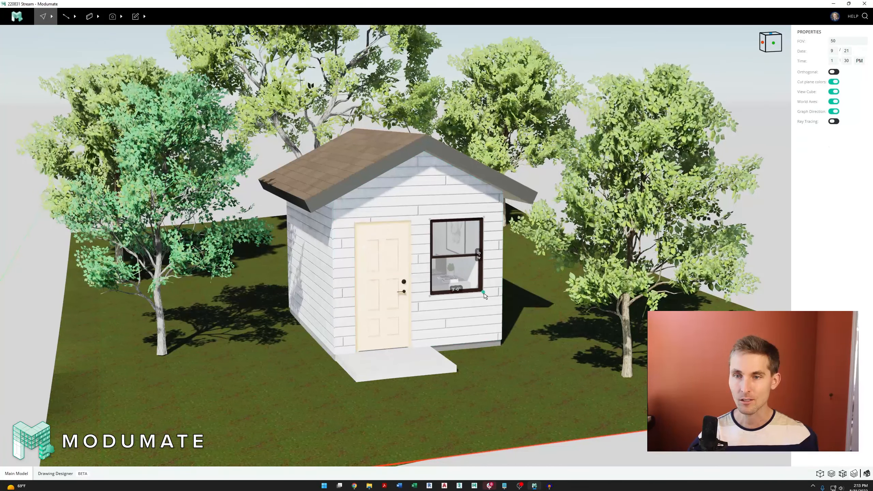
click(430, 296)
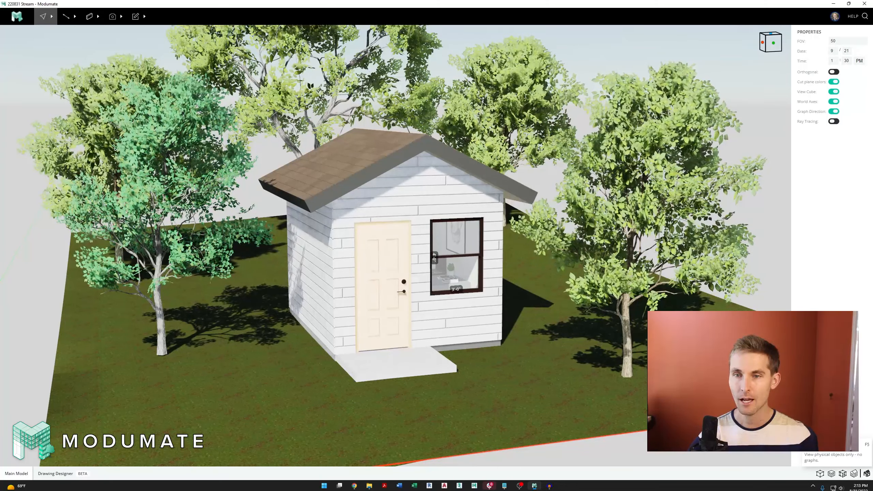
middle_drag(425, 294, 432, 273)
middle_drag(416, 316, 423, 309)
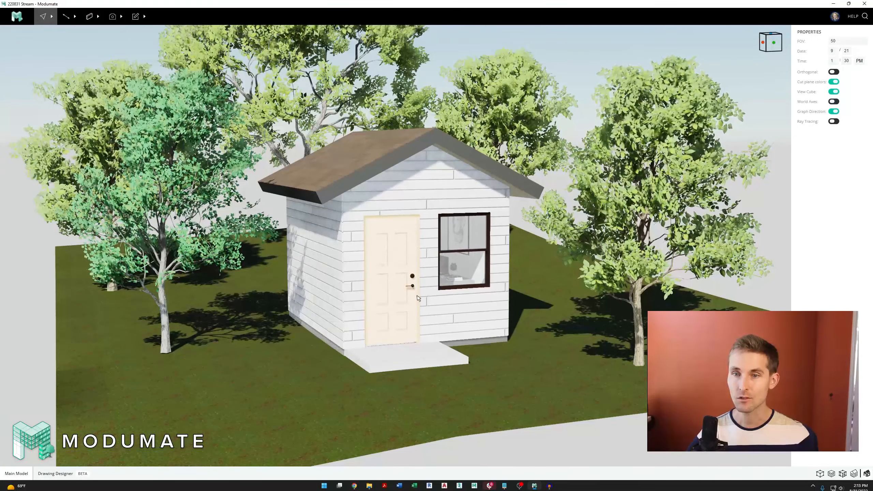
scroll(351, 443, down, 2)
scroll(405, 451, up, 3)
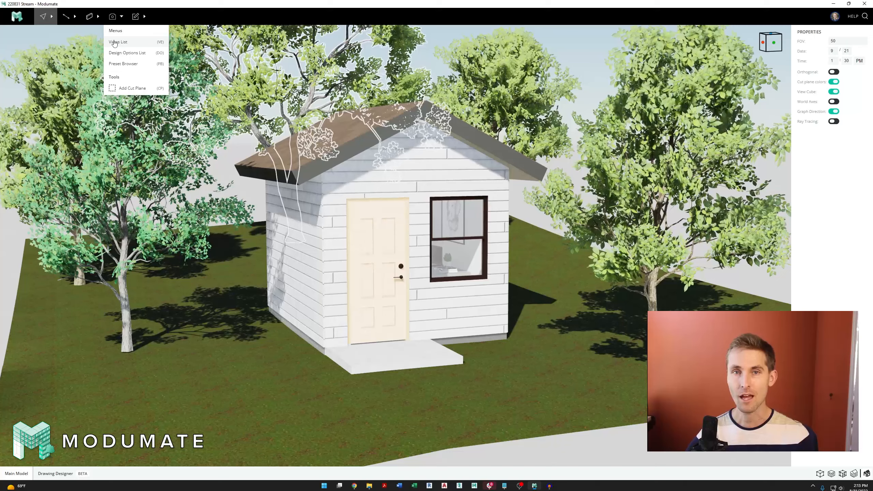
Show the list of views and add a horizontal cut plane through the house at about mid-door height
click(116, 42)
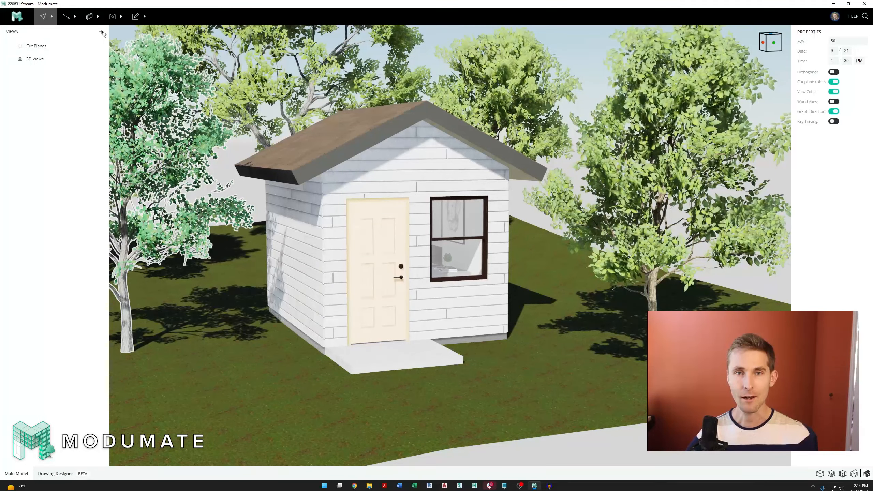
click(130, 35)
scroll(377, 284, up, 5)
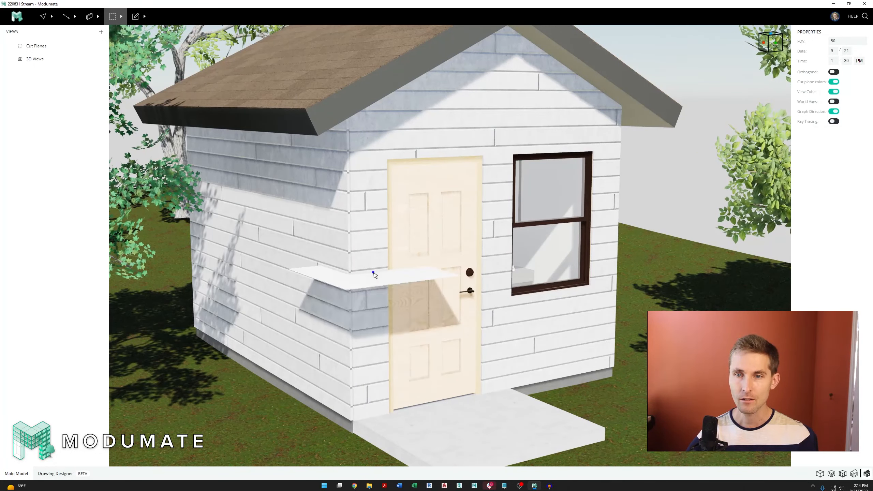
click(373, 290)
Add a vertical cut plane across the house from its long side wall, parallel to the front wall
middle_drag(370, 292, 419, 218)
scroll(418, 218, up, 3)
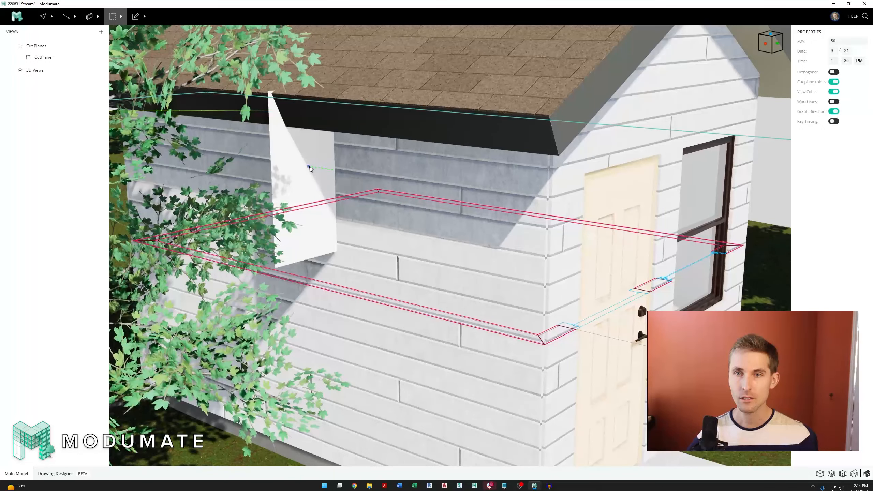
click(308, 173)
scroll(308, 175, down, 5)
middle_drag(370, 222, 289, 223)
scroll(289, 223, down, 3)
key(Escape)
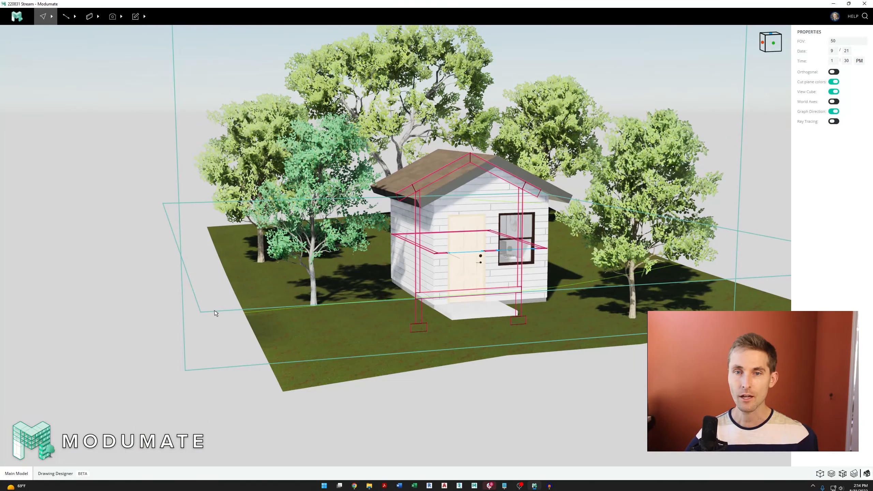
Name the horizontal cut plane "Floor Plan" and the vertical cut plane "EW Section"
click(215, 312)
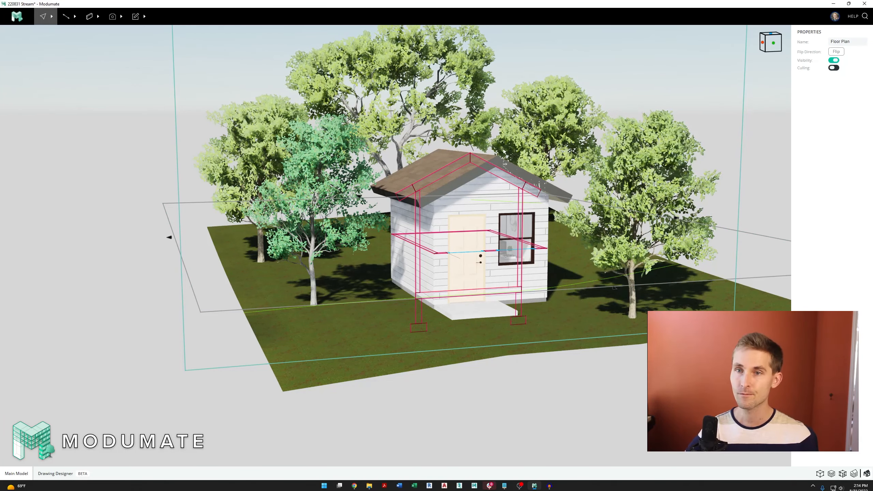
click(178, 147)
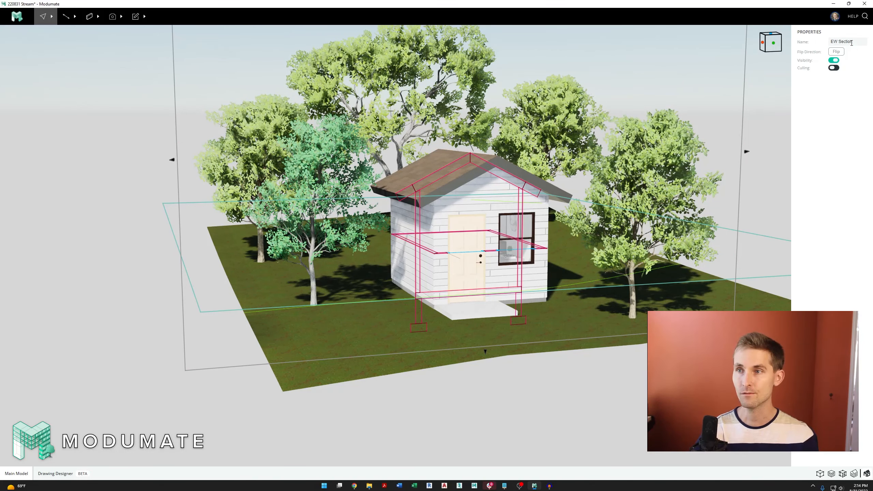
Turn on Culling for the EW Section cut plane to inspect the sectioned interior, and turn it off again
click(833, 68)
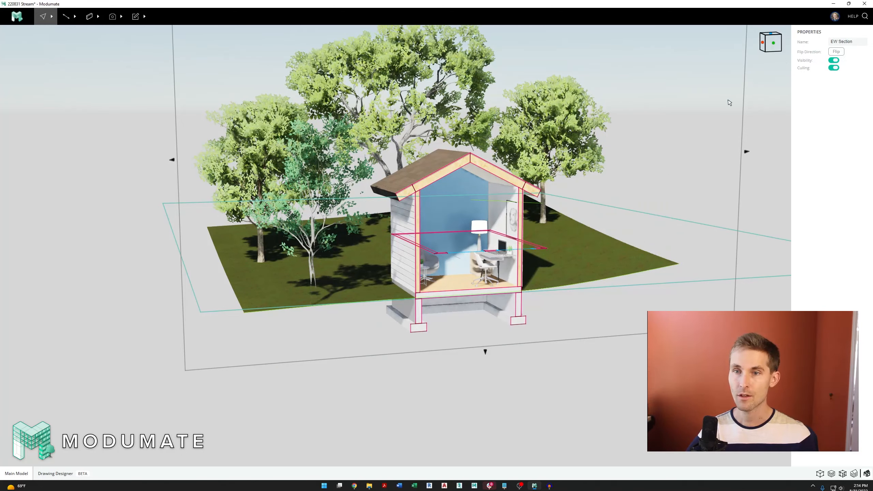
scroll(451, 262, up, 5)
scroll(451, 262, down, 5)
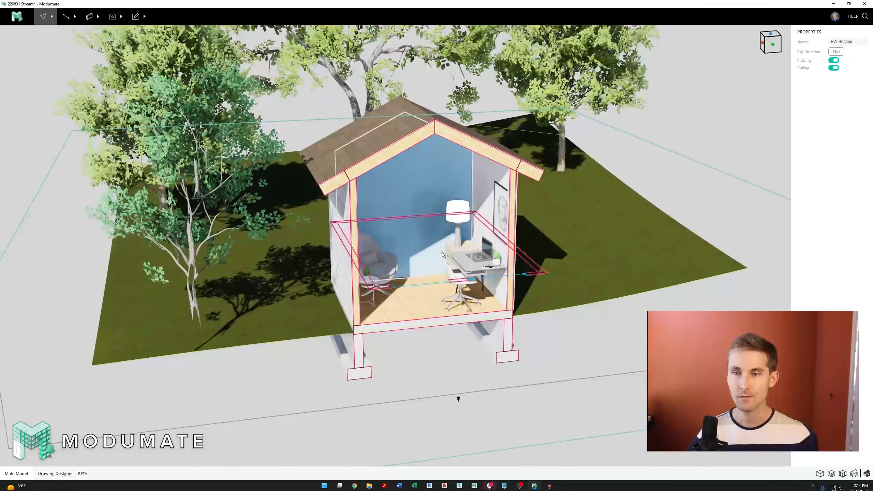
scroll(436, 261, up, 1)
right_drag(436, 262, 486, 290)
scroll(436, 262, down, 2)
click(833, 68)
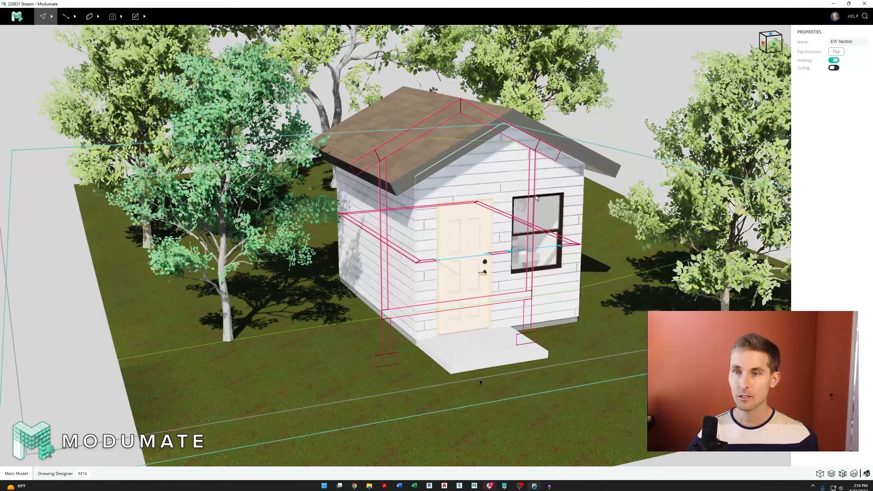
Turn on Culling for the Floor Plan cut plane and view the furnished interior from above
scroll(254, 248, down, 3)
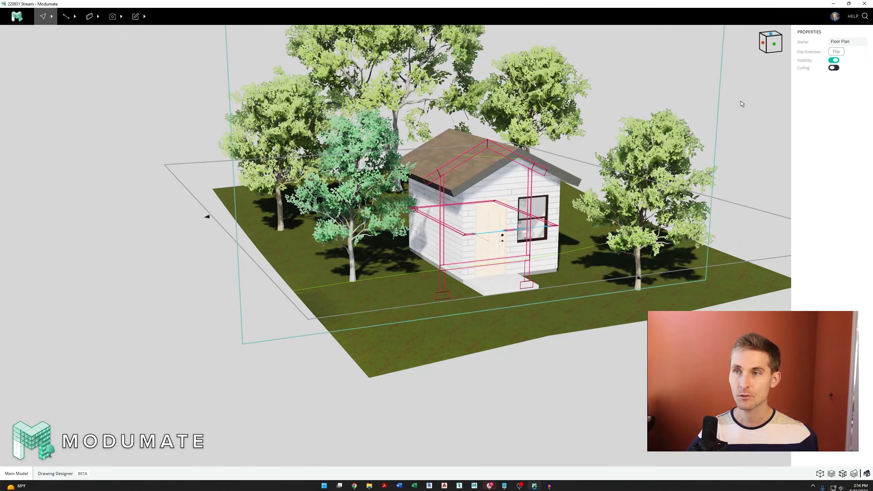
right_drag(439, 281, 421, 338)
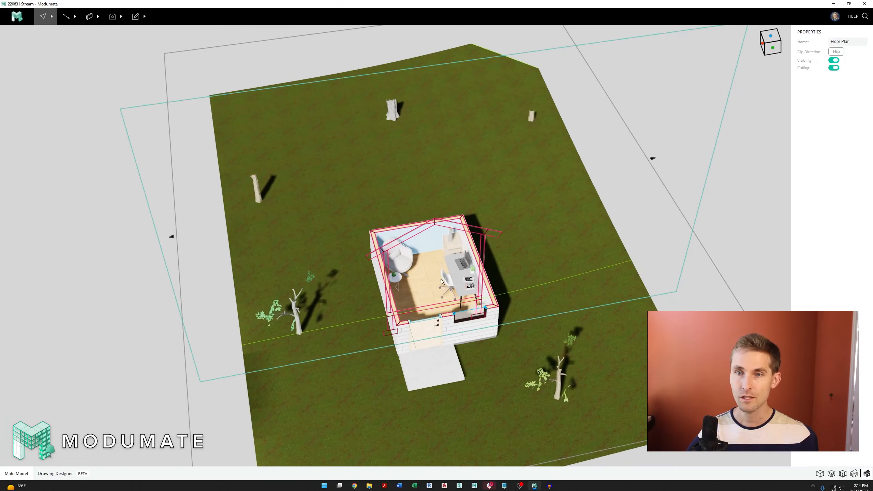
scroll(439, 281, up, 6)
scroll(439, 282, down, 1)
right_drag(439, 281, 288, 253)
scroll(288, 253, down, 2)
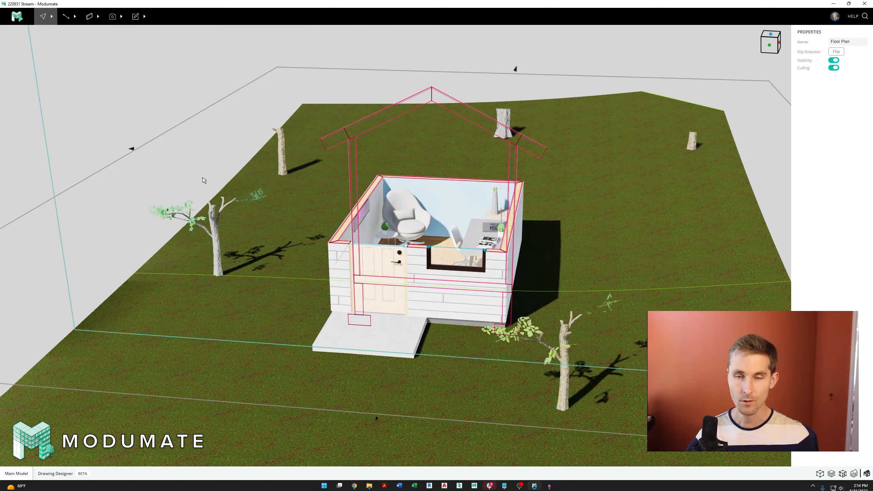
Examine the house with the Floor Plan cut applied, up close to the furnished interior and from farther out around the terrain
right_drag(162, 176, 161, 141)
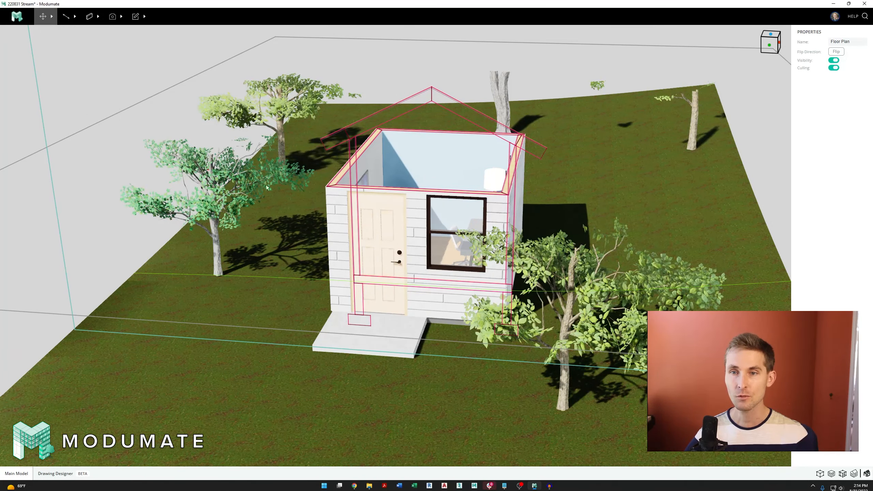
right_drag(361, 213, 196, 279)
scroll(536, 327, up, 5)
key(Escape)
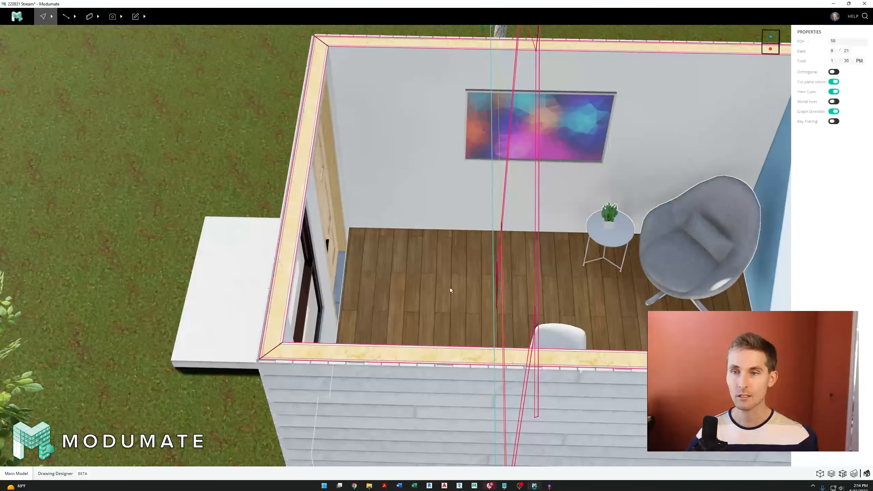
scroll(450, 290, down, 3)
right_drag(436, 267, 577, 291)
scroll(326, 244, down, 1)
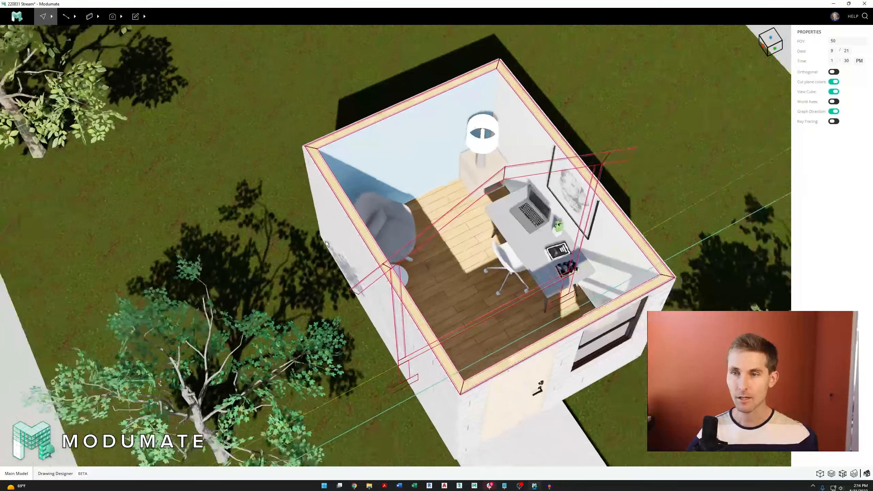
scroll(326, 244, down, 5)
right_drag(419, 252, 431, 220)
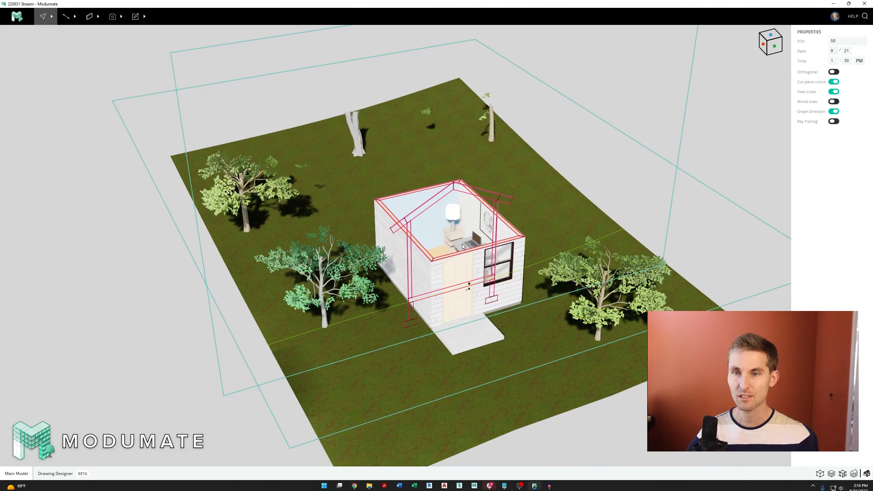
right_drag(482, 244, 562, 157)
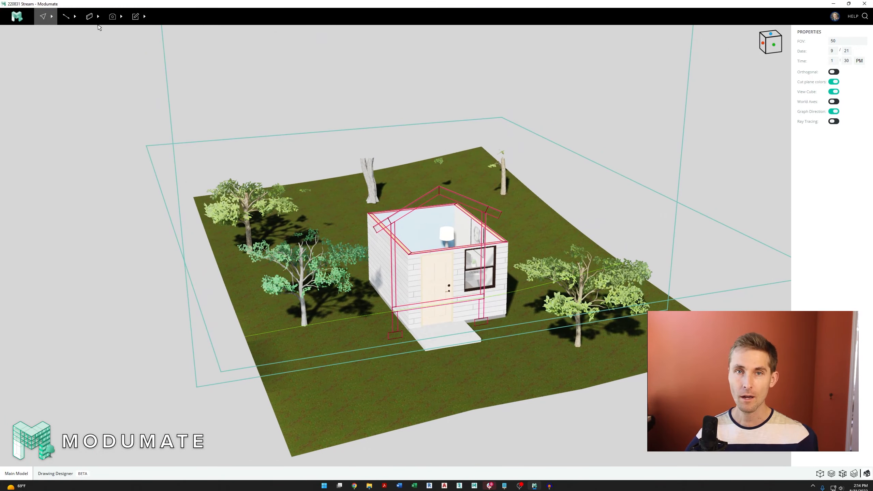
Show the list of views, turn off culling for the Floor Plan cut plane, and hide both the Floor Plan and EW Section planes
click(110, 21)
click(117, 45)
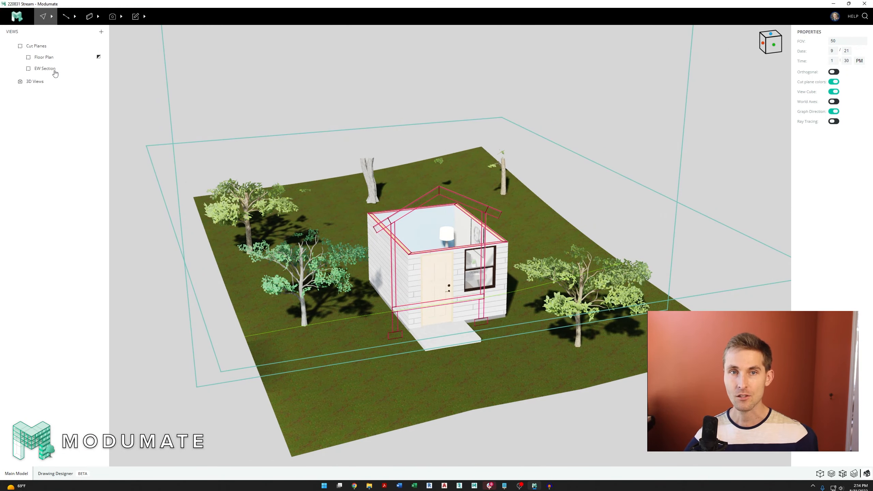
click(99, 57)
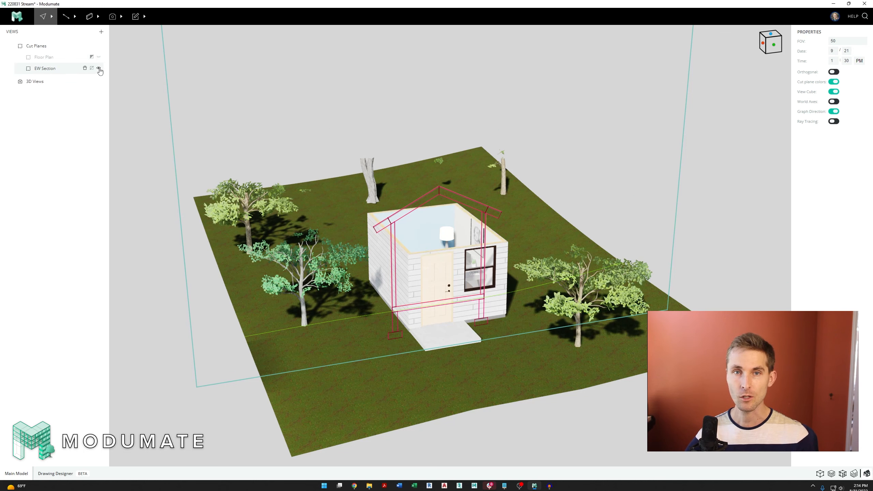
click(99, 69)
click(98, 59)
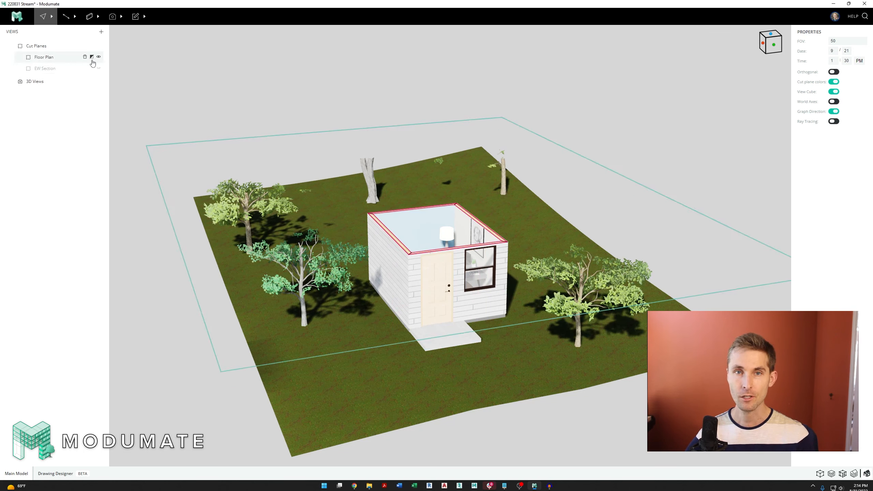
mouse_move(101, 61)
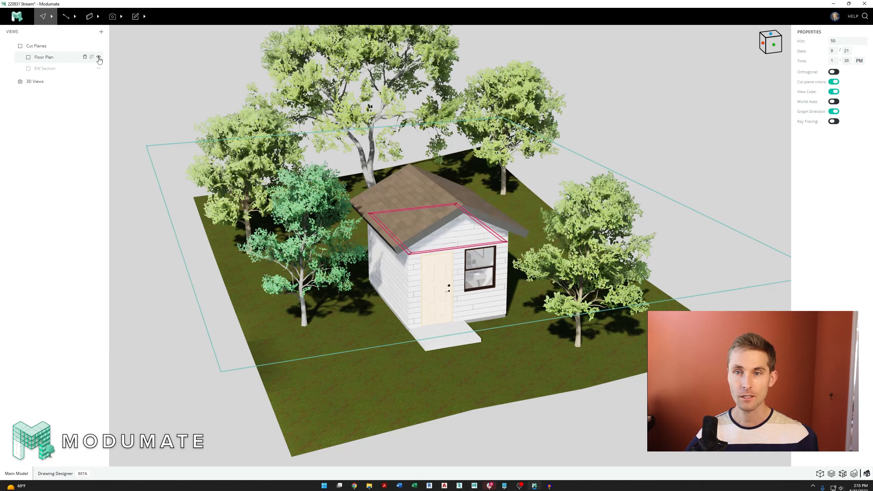
click(99, 57)
Turn on culling for the hidden EW Section cut plane from the list of views, and turn it off again
scroll(259, 212, up, 3)
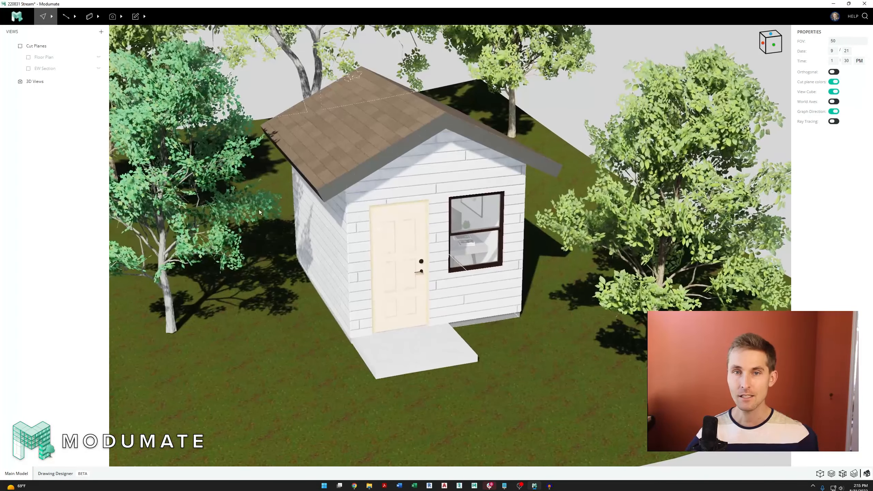
click(259, 212)
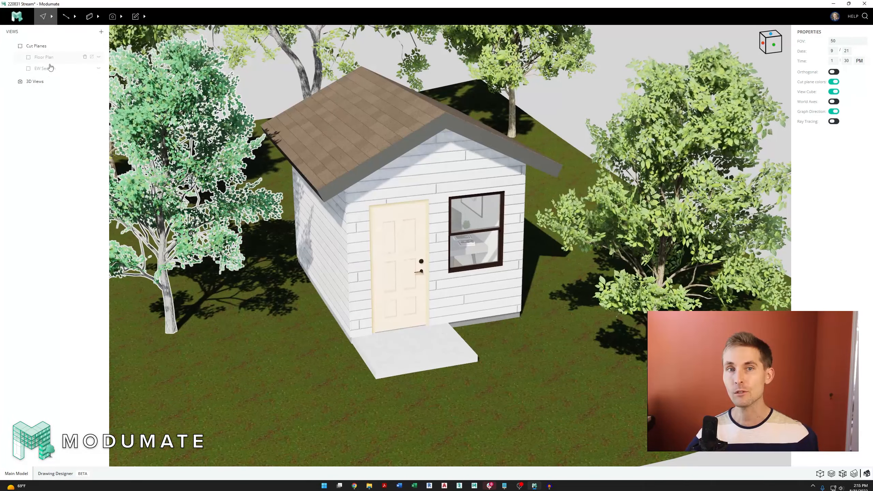
click(98, 70)
click(91, 68)
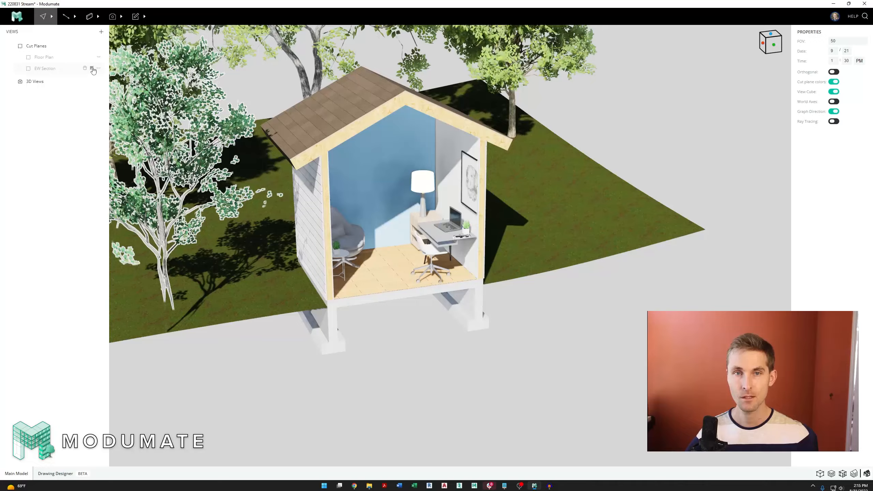
click(92, 68)
Frame the front corner of the house with its trees and save it as a 3D view named "Overall Exterior View"
scroll(354, 162, down, 2)
scroll(375, 227, up, 2)
middle_drag(378, 237, 426, 264)
right_drag(426, 263, 426, 258)
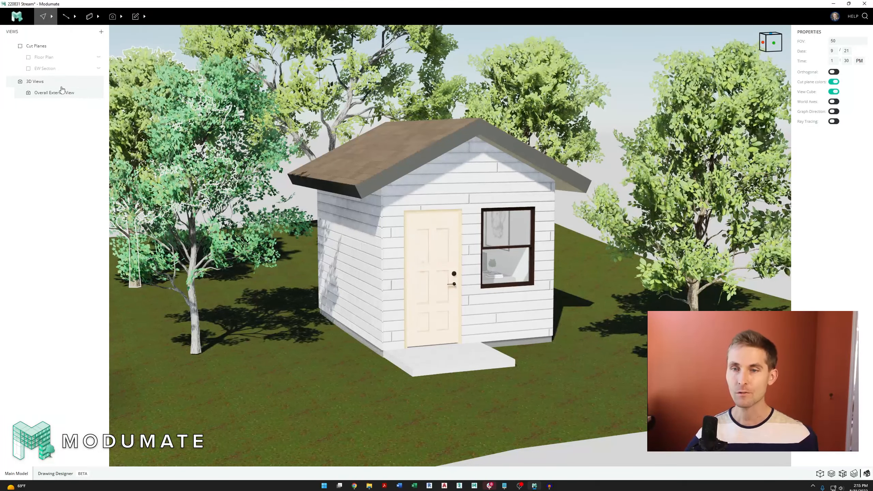
Orbit away to the side of the house and recall the Overall Exterior View to test it
middle_drag(505, 244, 200, 247)
scroll(199, 247, down, 3)
scroll(178, 150, up, 3)
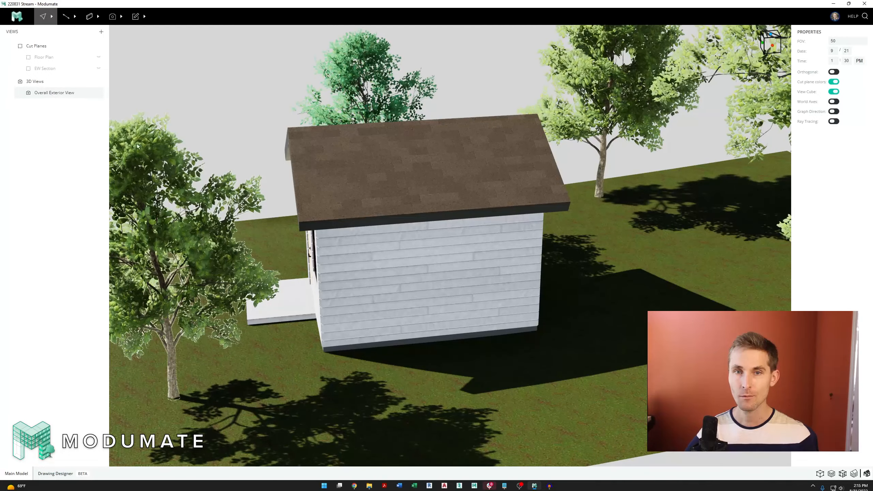
click(52, 93)
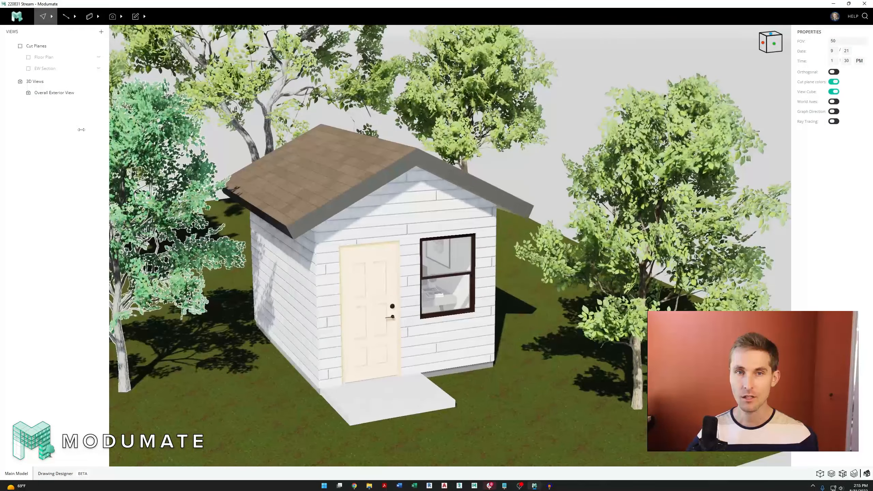
Reframe the house, update the Overall Exterior View to this camera position, test recalling it, and save the project
middle_drag(387, 322, 439, 269)
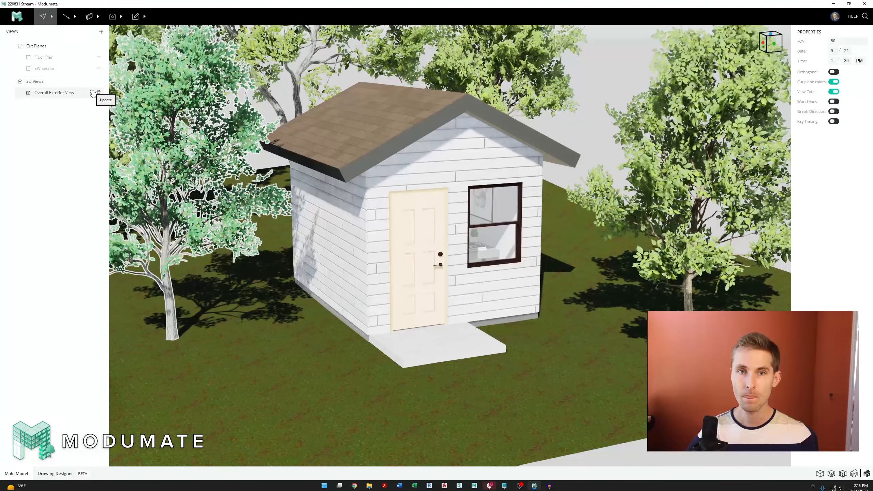
click(92, 93)
right_drag(629, 220, 495, 237)
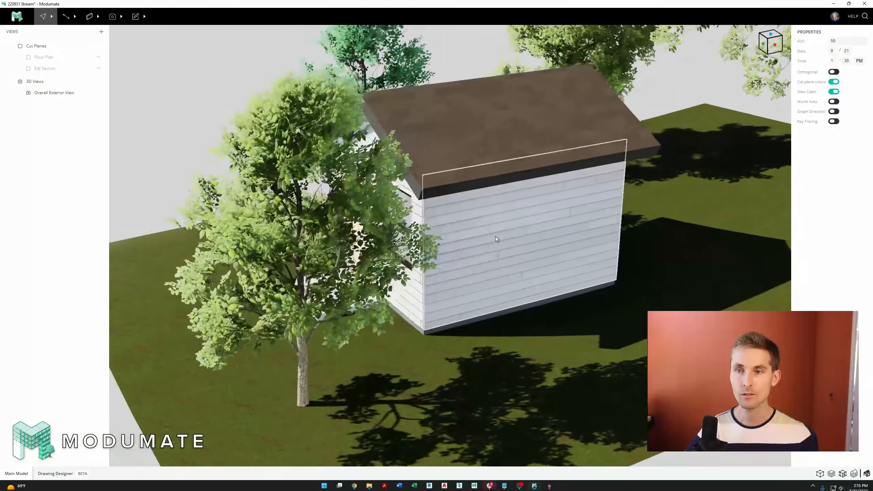
click(43, 92)
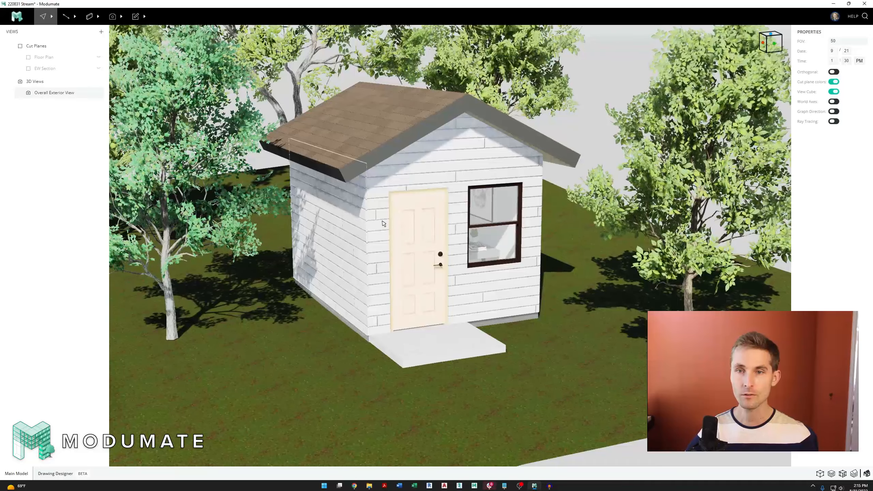
key(ctrl+s)
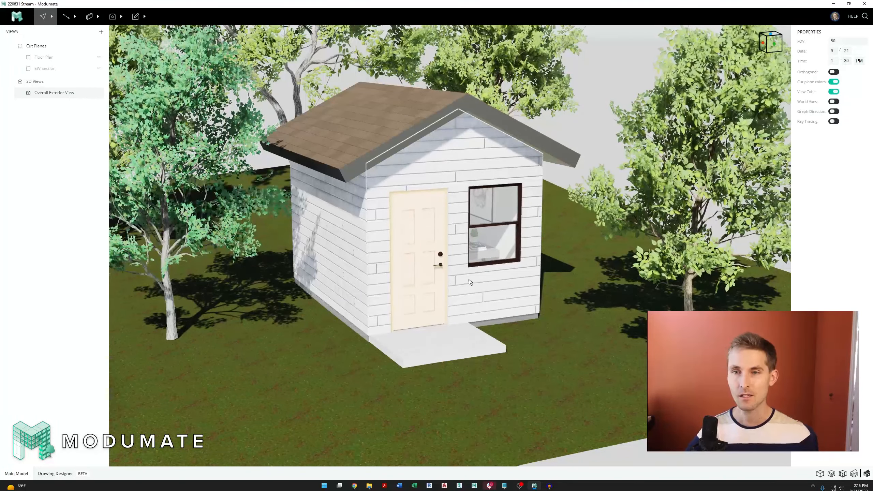
Move the camera inside the house to look across the desk, and set the field of view to 120
right_drag(469, 281, 445, 279)
scroll(464, 233, up, 4)
scroll(465, 233, up, 10)
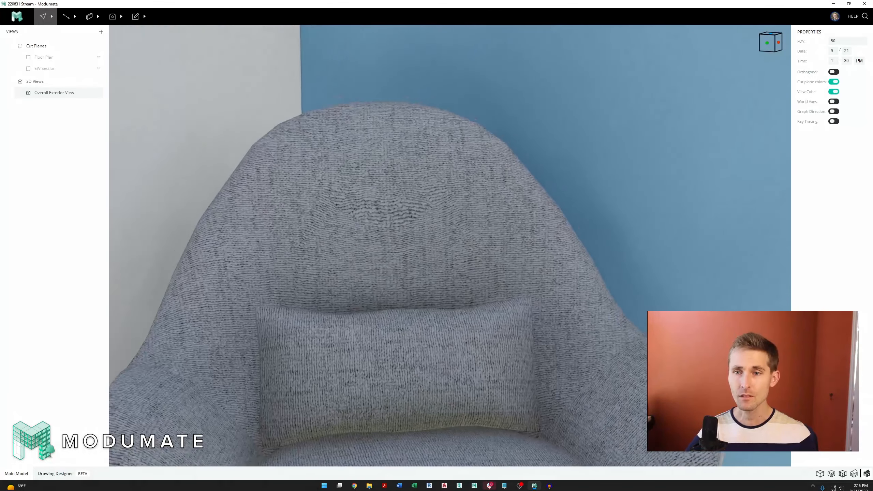
right_drag(465, 234, 423, 242)
scroll(465, 240, up, 5)
scroll(464, 240, down, 8)
middle_drag(423, 242, 536, 261)
right_drag(464, 240, 490, 241)
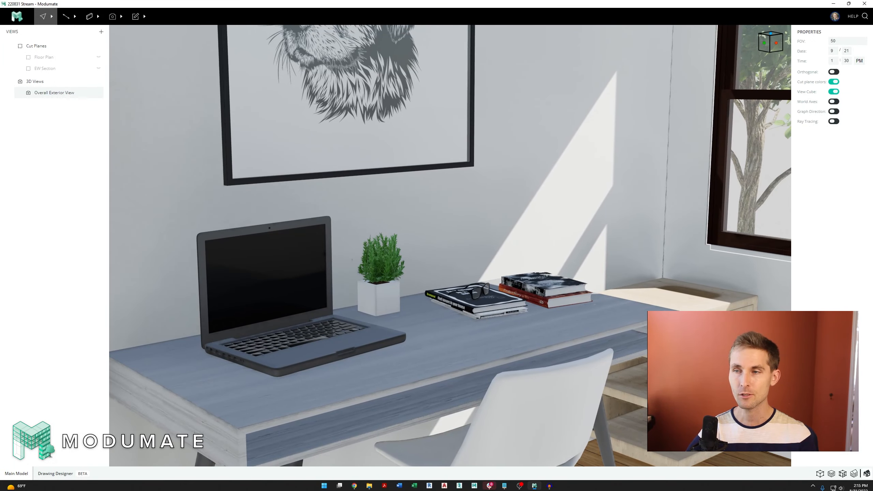
click(842, 39)
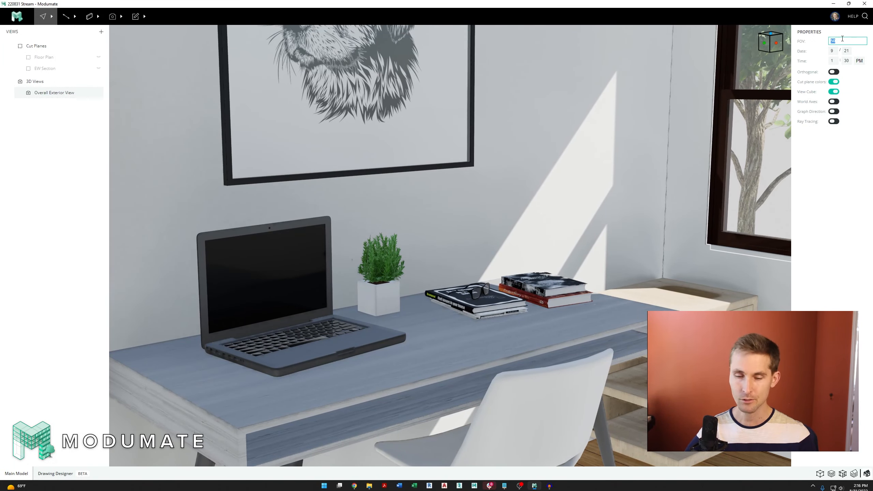
text(120)
key(Return)
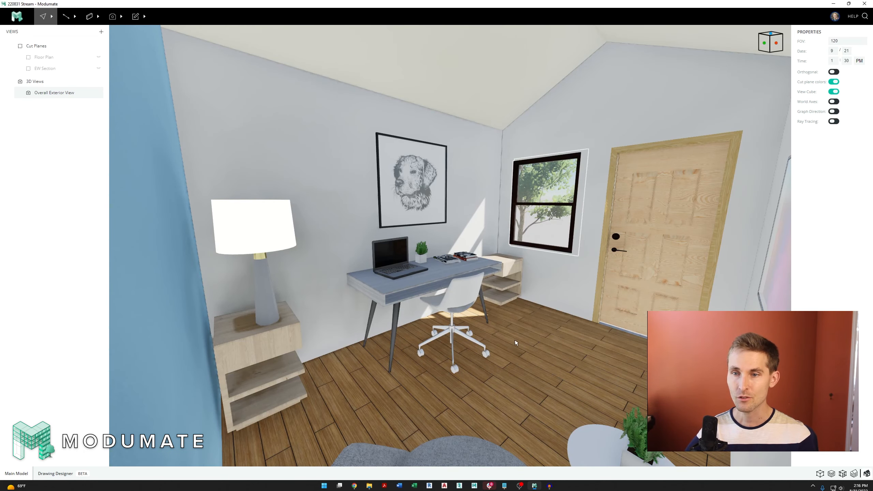
Frame the lamp, desk, window and door in the room and save the camera position as a new 3D view
click(543, 291)
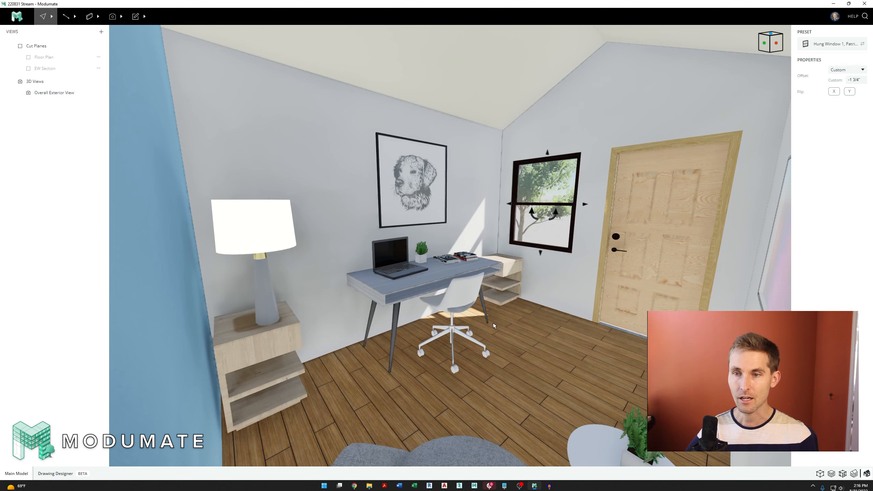
key(Escape)
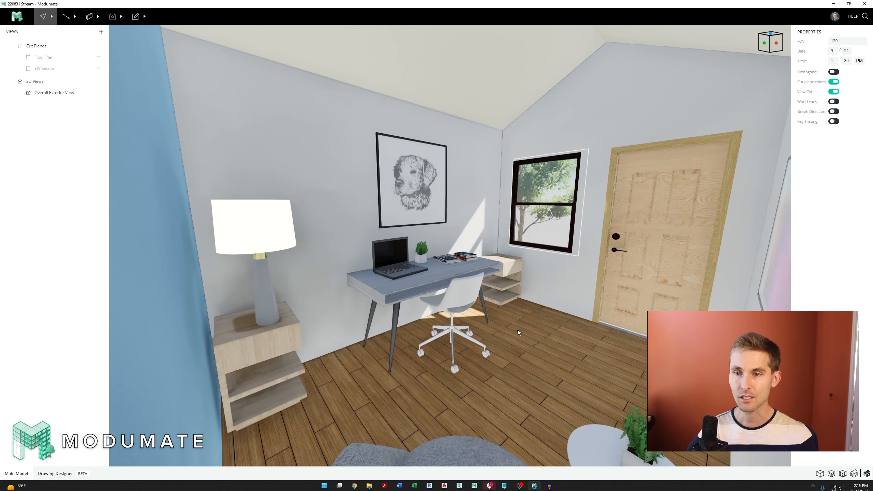
click(522, 331)
middle_drag(532, 307, 422, 381)
scroll(462, 379, down, 3)
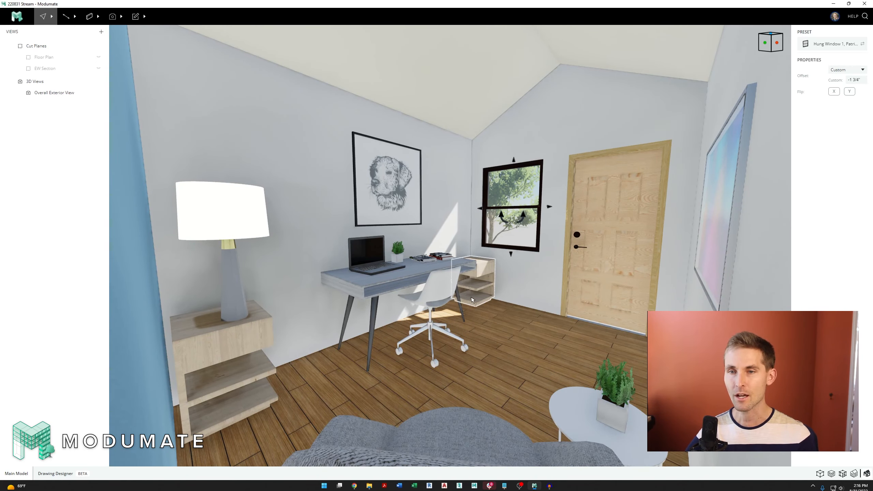
middle_drag(468, 293, 451, 304)
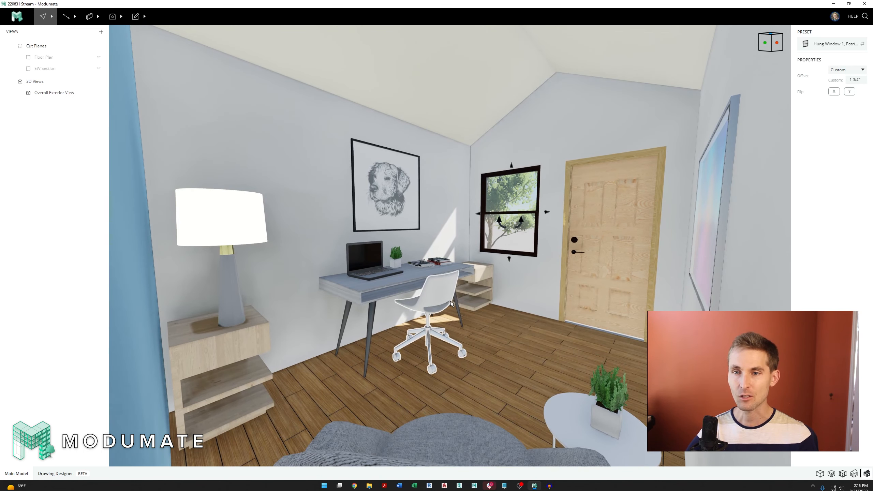
click(102, 33)
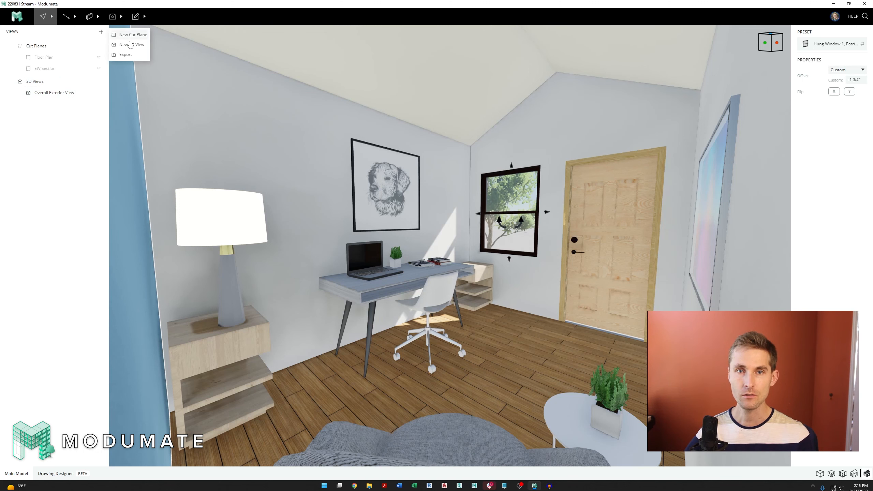
click(127, 45)
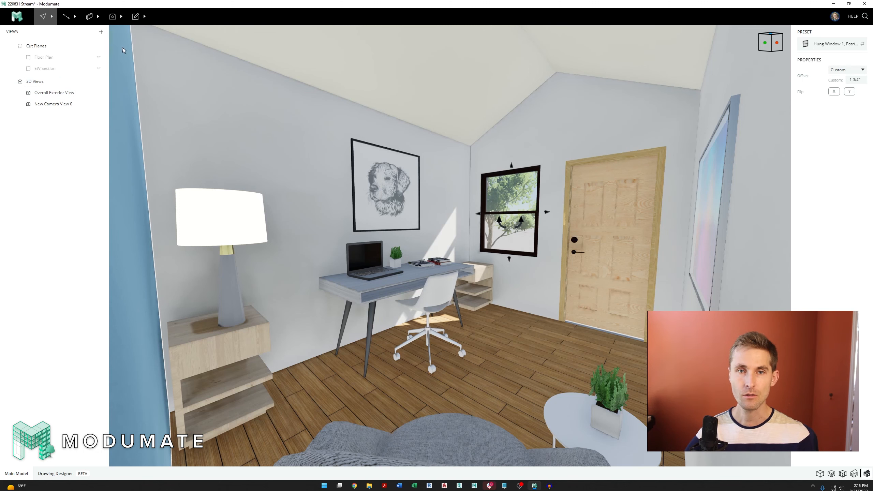
Name the new 3D view "Overall Interior View" and update it to the current camera position
double_click(54, 105)
text(Overall I)
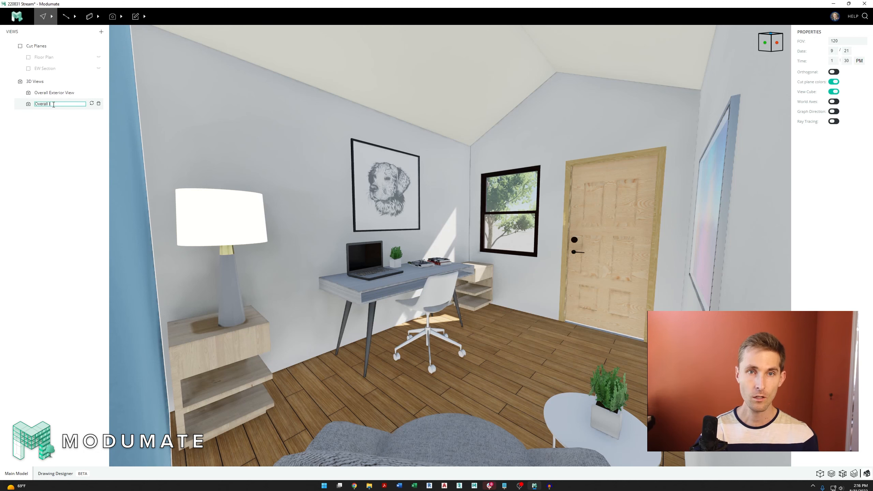
text(nterior View)
key(Return)
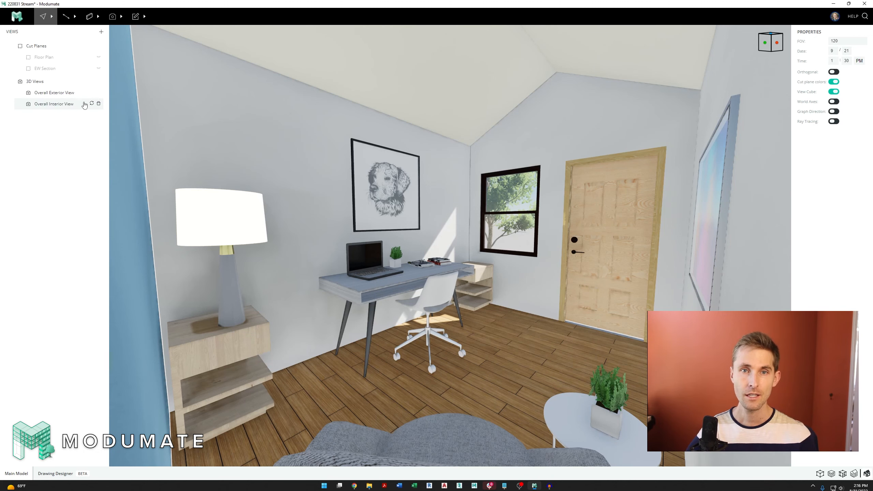
click(91, 104)
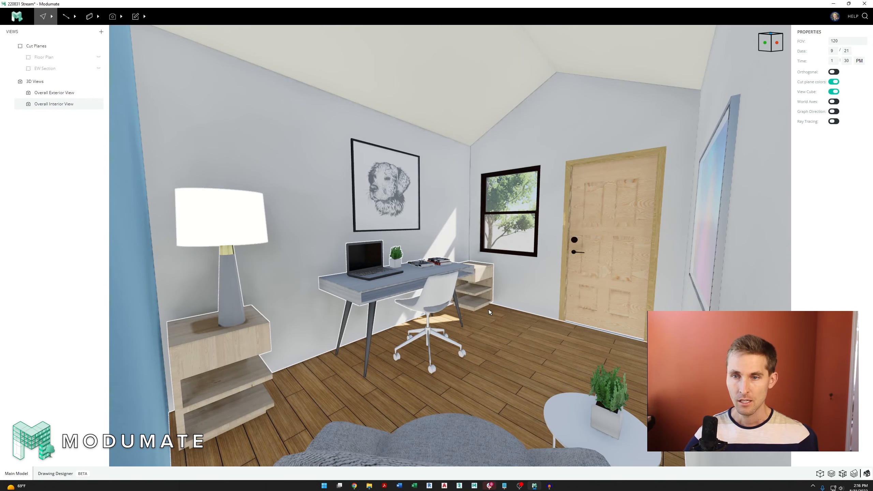
Switch back and forth between the saved exterior and interior 3D views, ending on the Overall Interior View
click(52, 94)
click(52, 108)
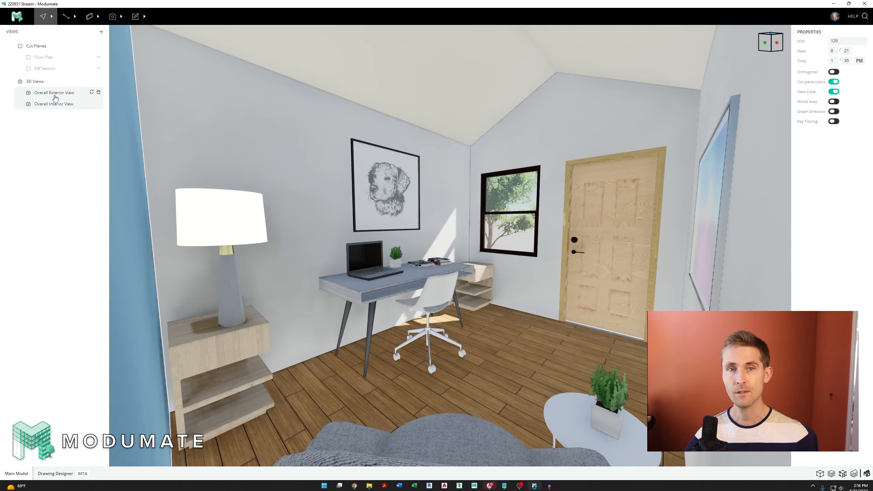
click(54, 97)
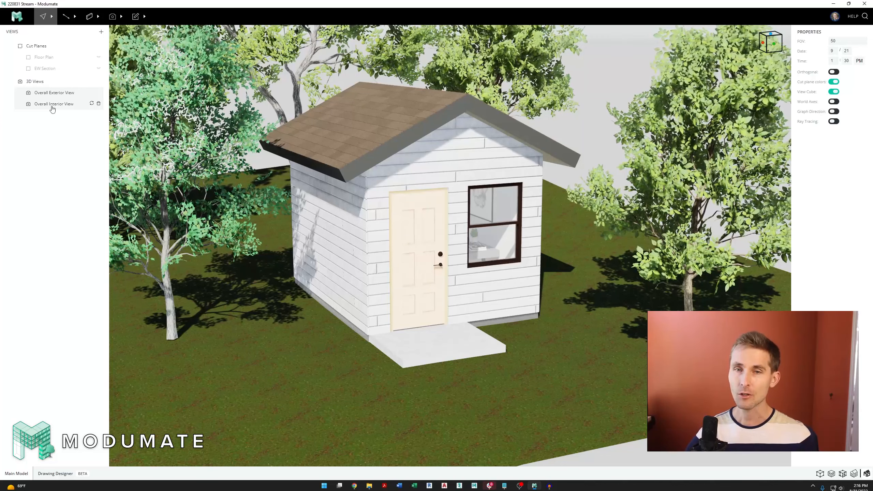
click(53, 107)
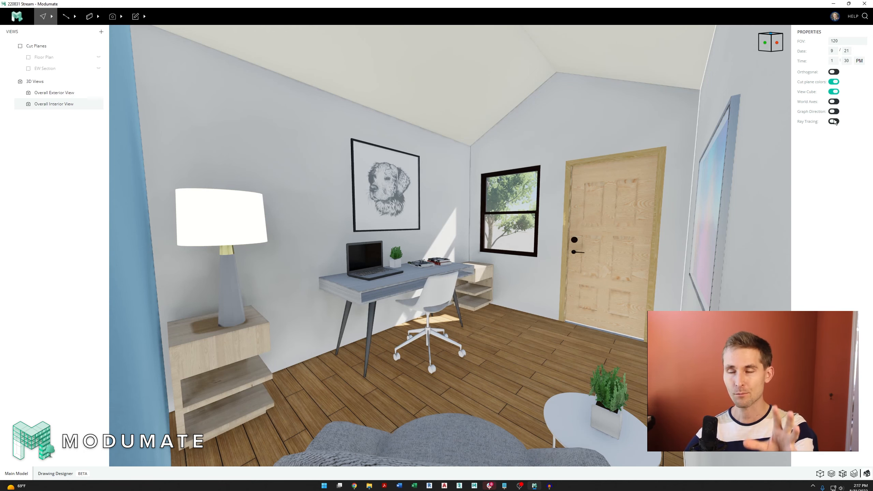
Turn on ray tracing in the Overall Interior View and set the sun date to 10/21 and the time to 10:30 AM
click(833, 121)
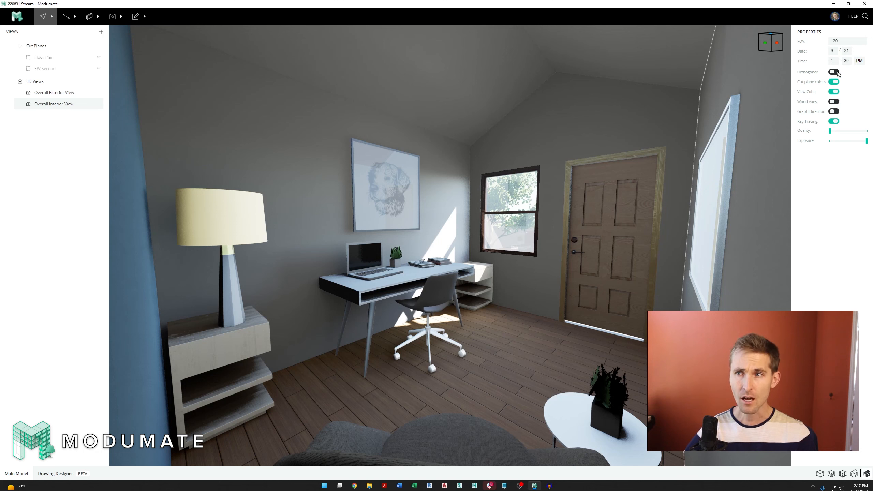
text(2)
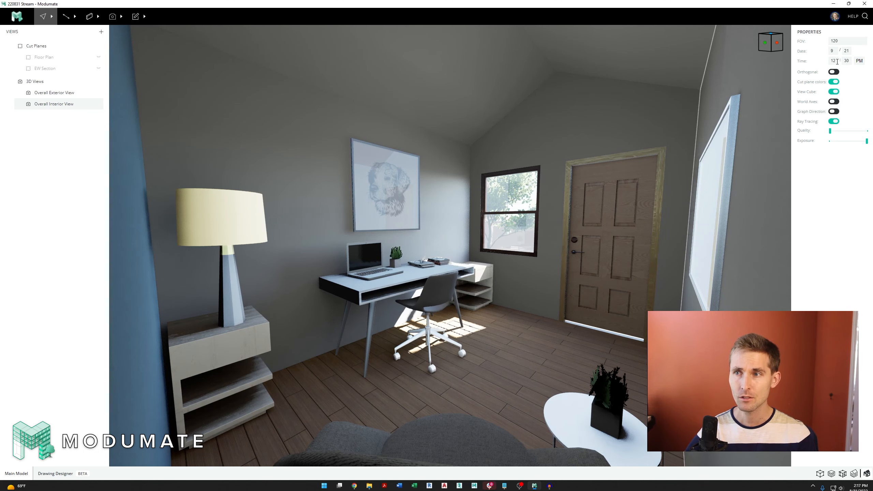
scroll(837, 62, down, 1)
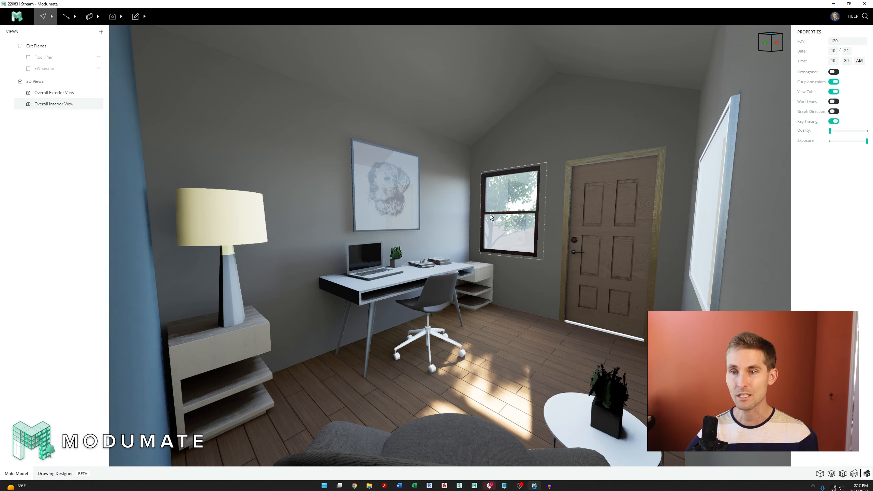
click(432, 310)
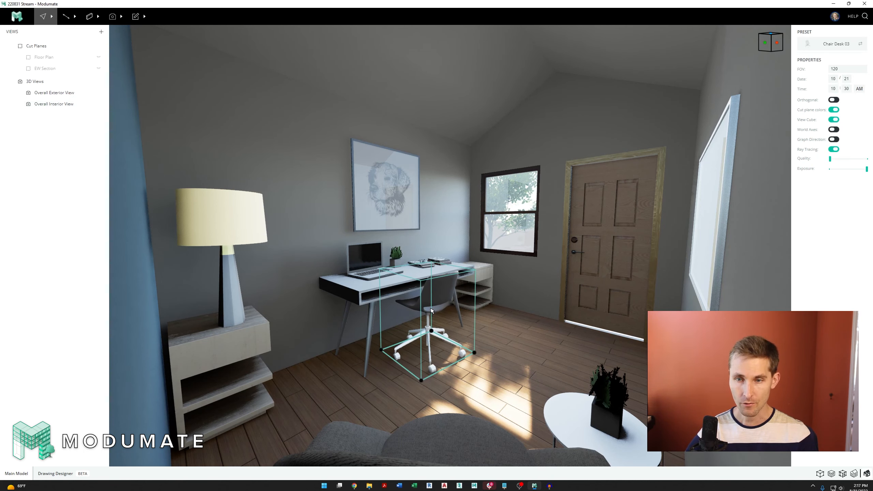
key(m)
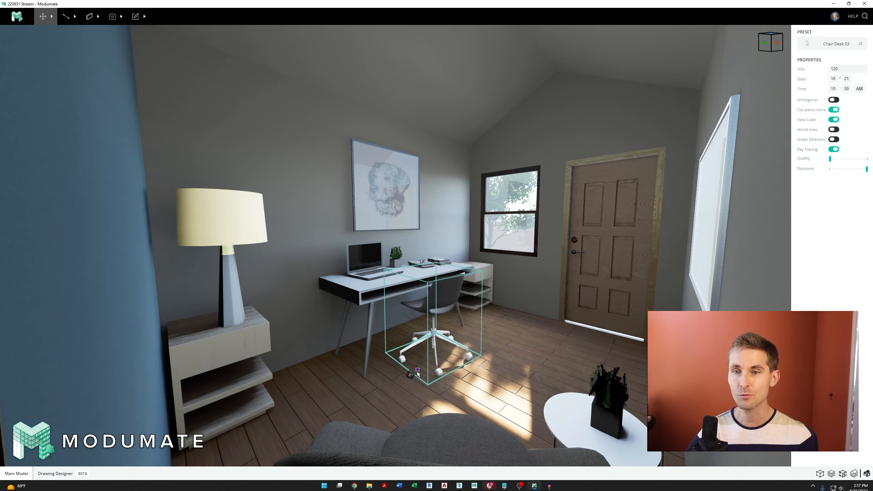
key(Escape)
key(Escape)
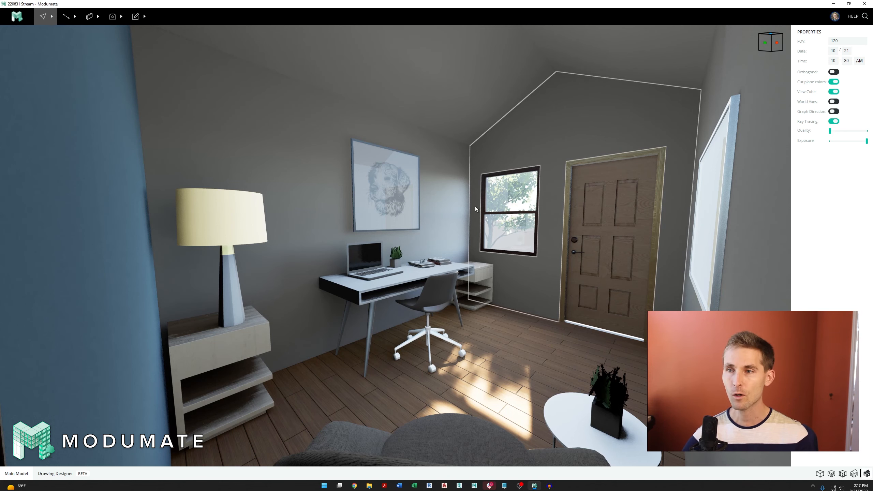
Turn off ray tracing for the interior scene and save the project
click(834, 122)
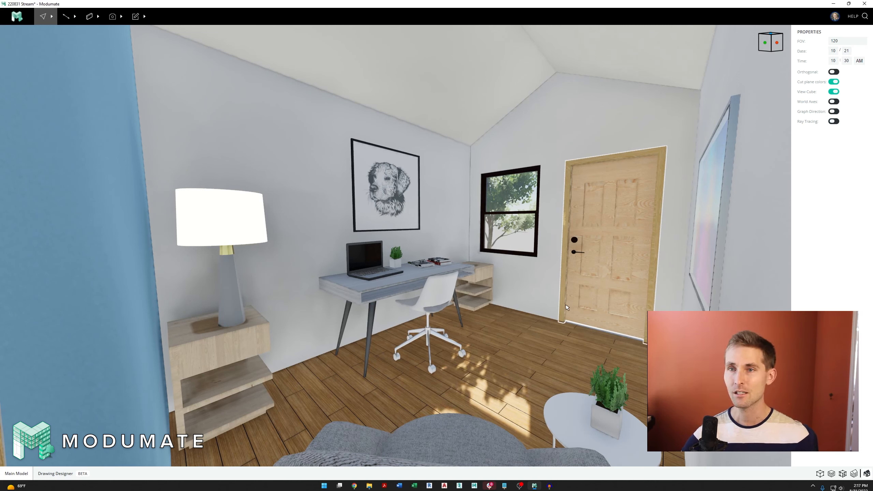
key(ctrl+s)
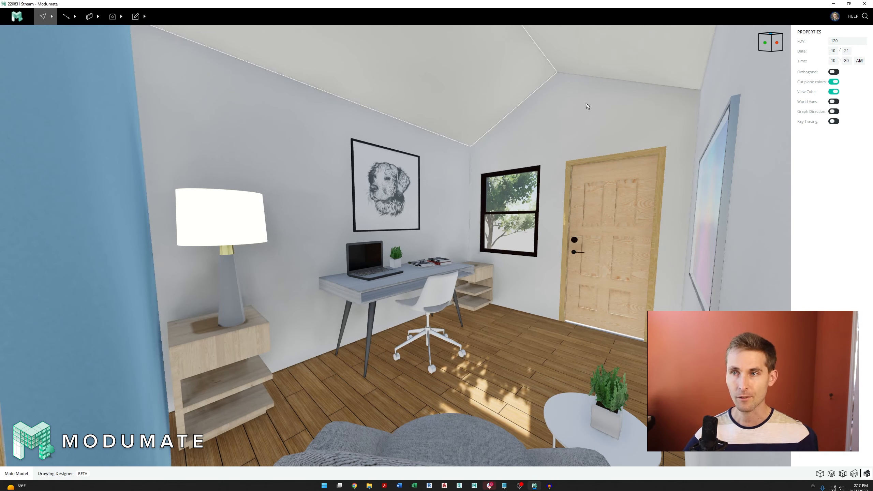
Show the list of saved views and switch to the Overall Exterior View
click(108, 17)
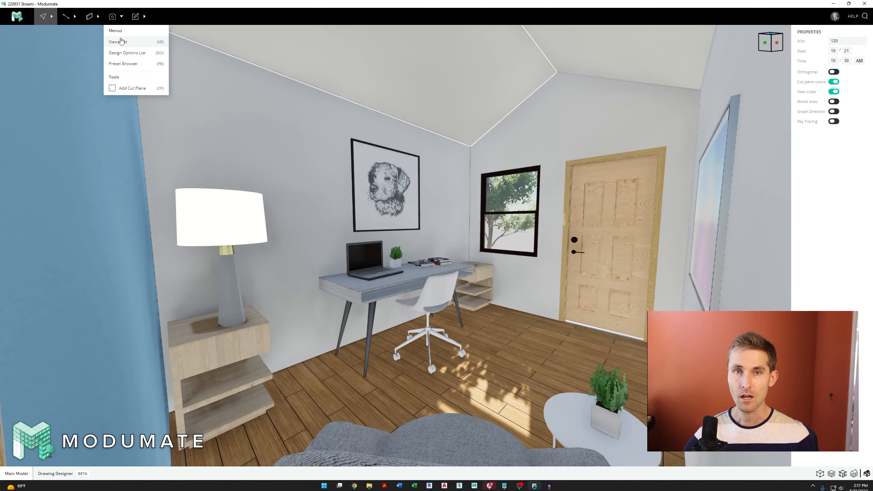
click(120, 43)
click(47, 96)
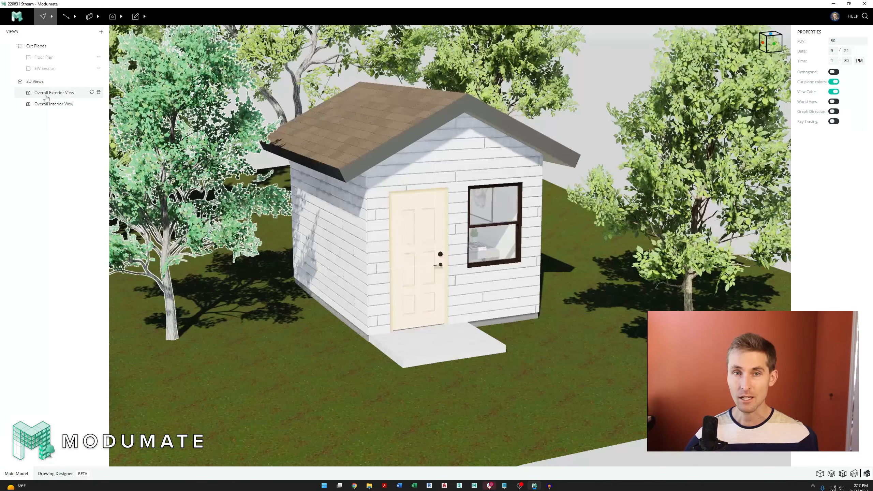
Turn on ray tracing, switch to the Overall Interior View and raise the exposure to its maximum
click(834, 122)
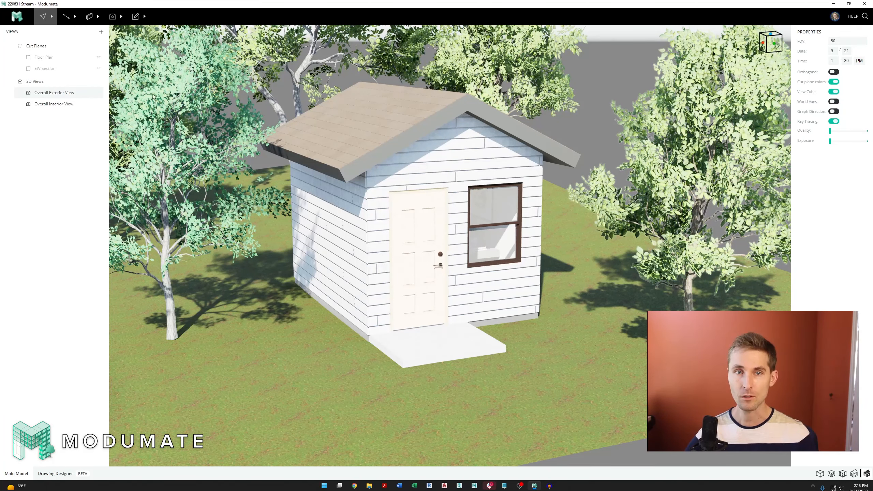
click(68, 104)
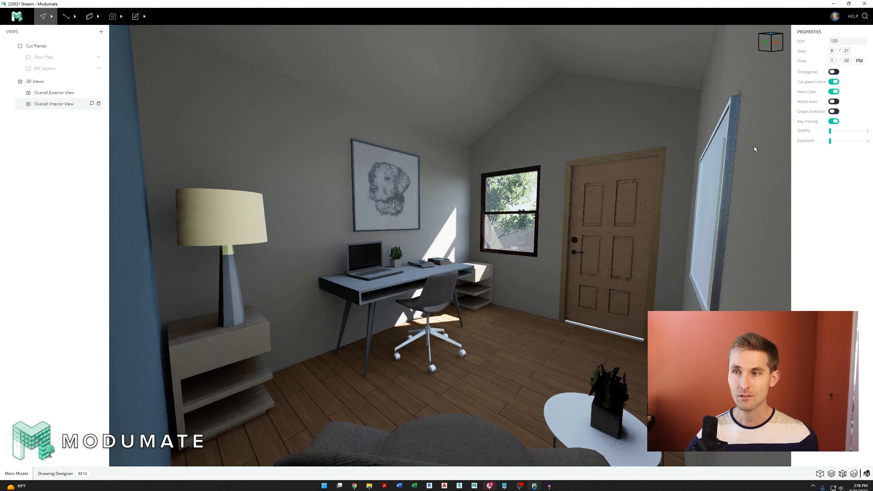
drag(831, 141, 866, 140)
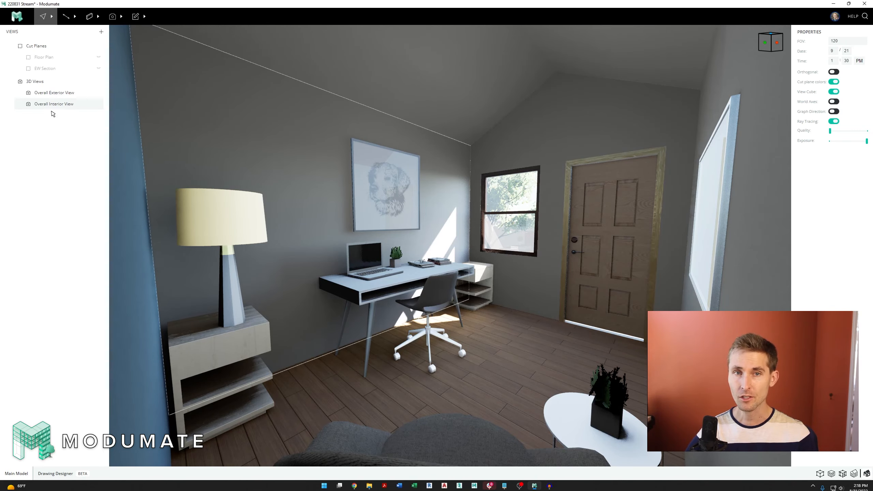
Return to the Overall Exterior View and turn off ray tracing
click(43, 93)
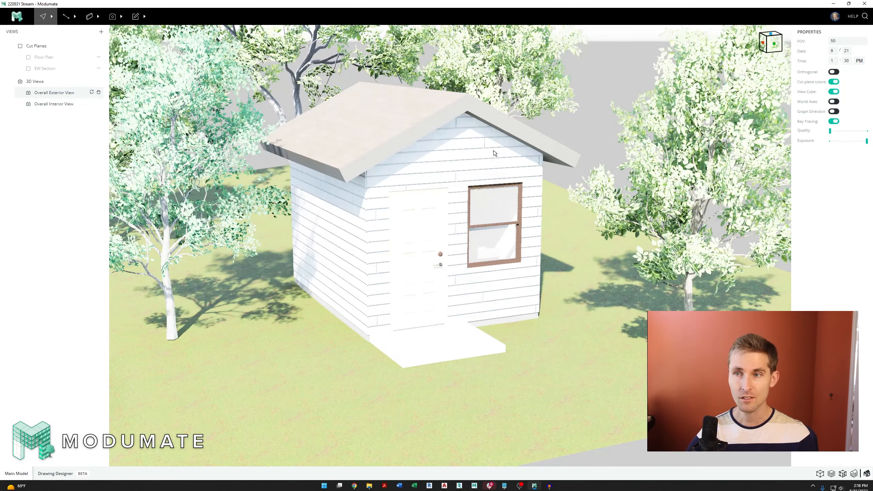
click(834, 123)
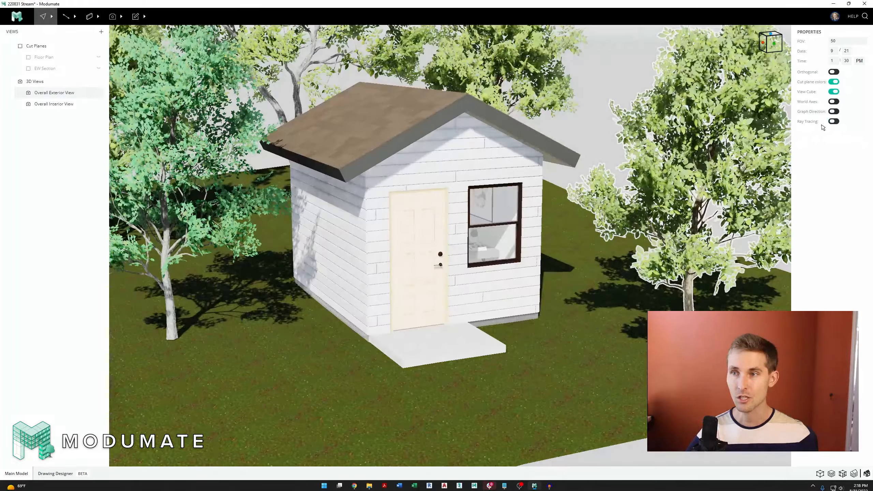
Examine the finished house, trees and terrain from several exterior angles and distances
scroll(464, 287, down, 5)
mouse_move(467, 288)
right_down()
mouse_move(433, 316)
mouse_move(398, 256)
mouse_move(457, 240)
right_up()
scroll(439, 282, up, 5)
mouse_move(440, 283)
right_down()
mouse_move(326, 283)
mouse_move(435, 275)
right_up()
middle_drag(357, 271, 409, 272)
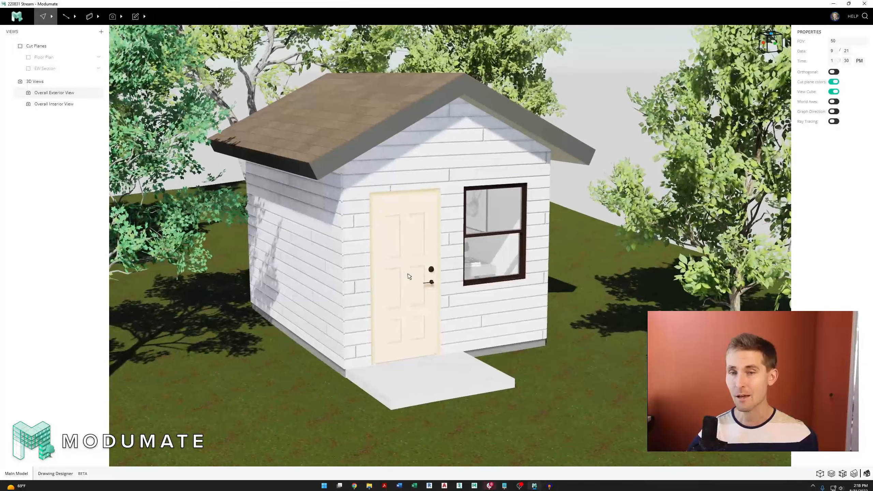
right_drag(408, 272, 415, 276)
scroll(416, 277, down, 2)
scroll(414, 276, up, 2)
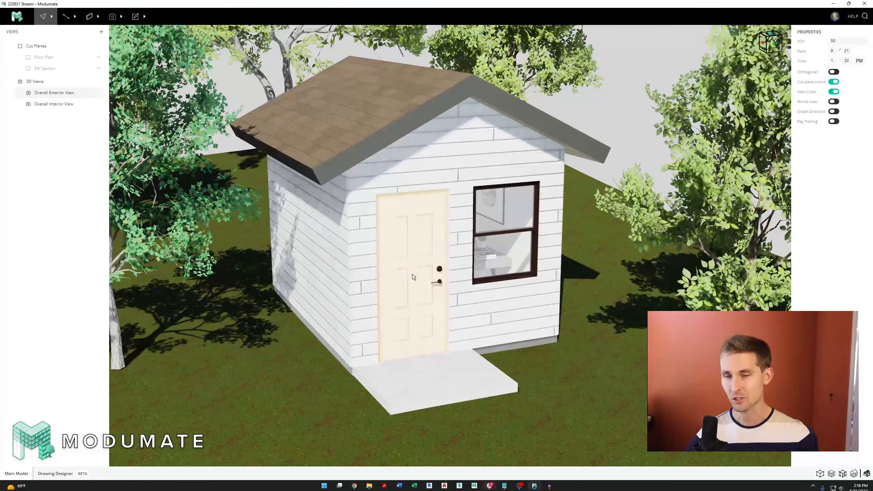
scroll(450, 277, down, 6)
mouse_move(459, 279)
right_down()
mouse_move(421, 269)
mouse_move(438, 235)
mouse_move(446, 241)
right_up()
scroll(422, 261, down, 4)
scroll(443, 229, down, 3)
scroll(444, 223, up, 6)
middle_drag(446, 241, 435, 245)
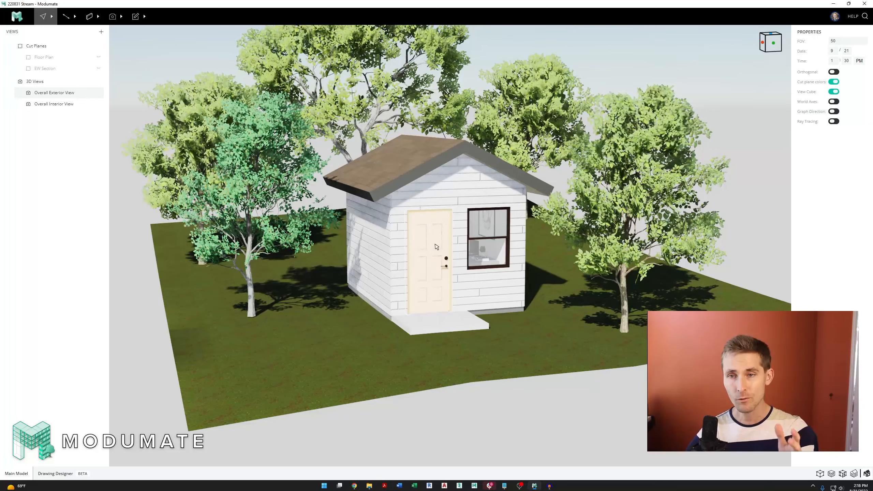
scroll(436, 246, up, 2)
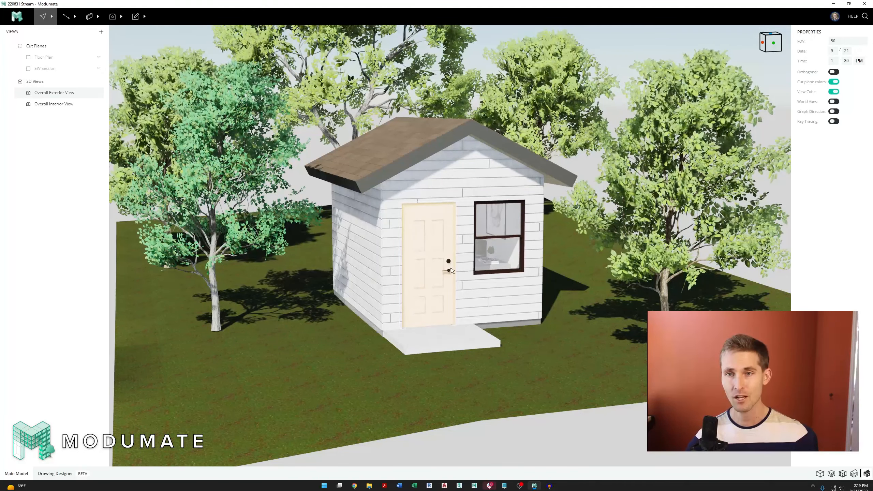
Switch the display mode back to show the siding, shingles and trees, and view the house from its door side
middle_drag(451, 270, 436, 251)
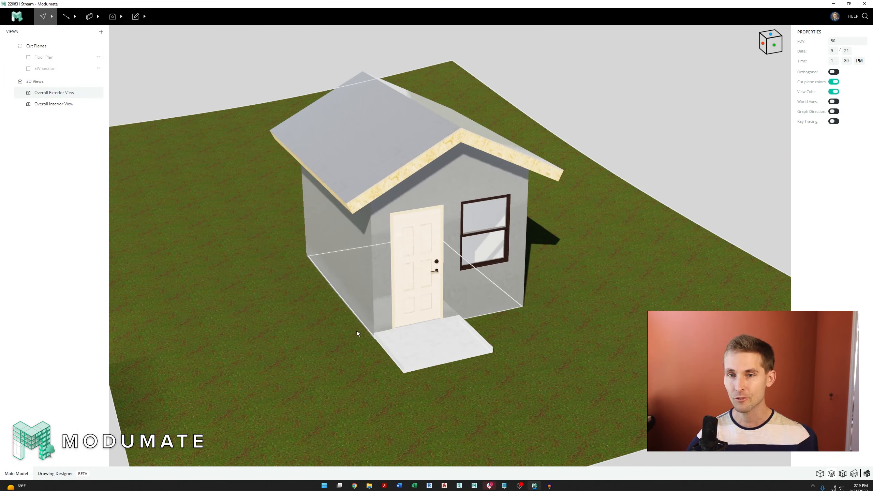
key(3)
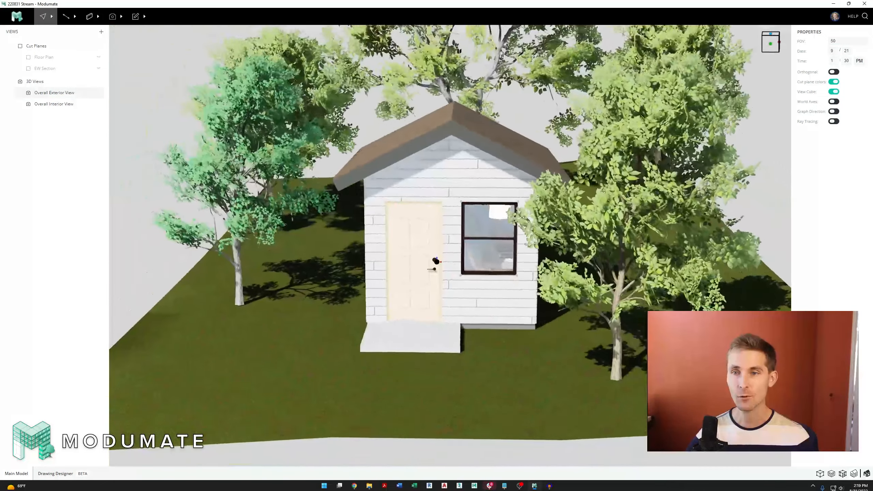
middle_drag(436, 261, 498, 246)
scroll(434, 263, down, 3)
middle_drag(434, 263, 421, 292)
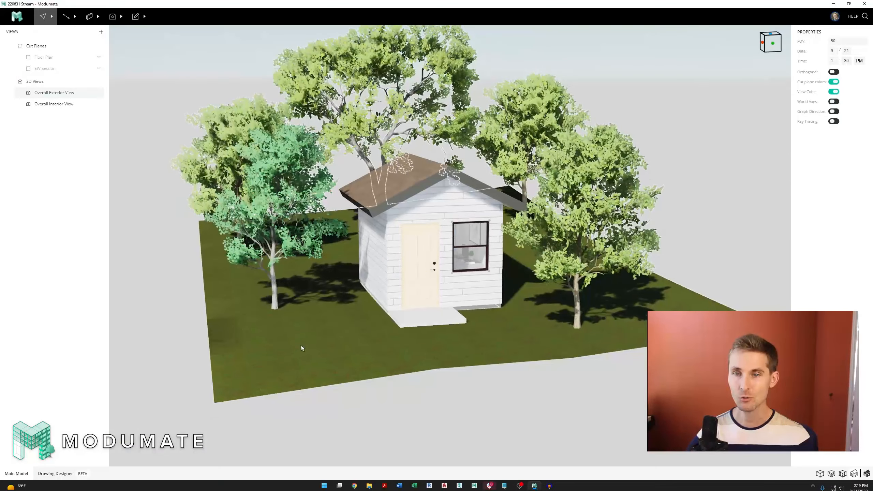
scroll(301, 346, up, 4)
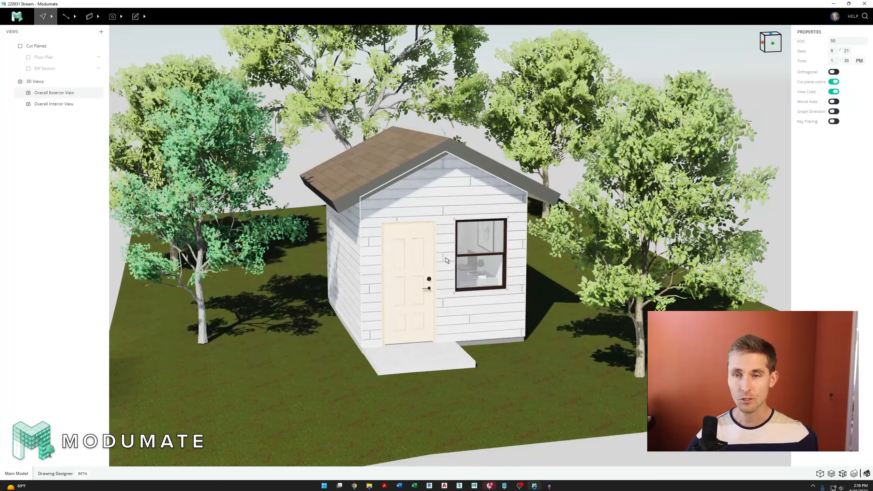
right_drag(443, 272, 457, 285)
scroll(427, 270, down, 2)
scroll(425, 295, up, 2)
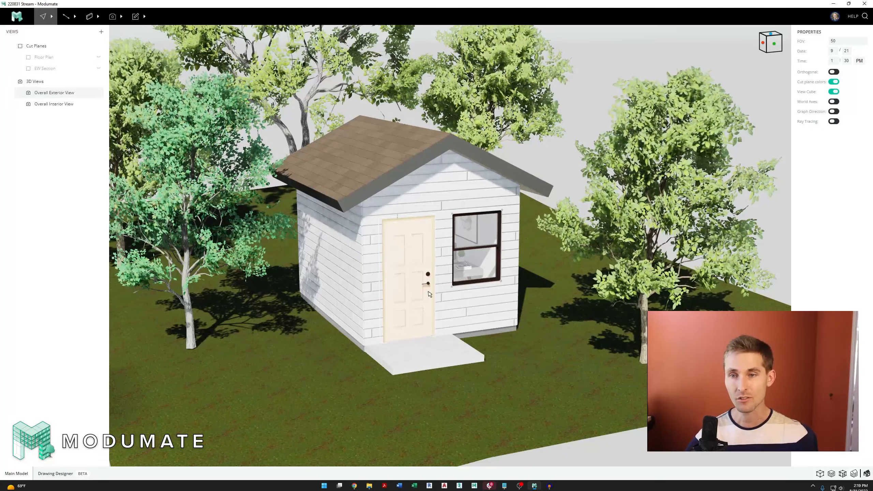
mouse_move(428, 293)
shift+middle_down()
mouse_move(391, 293)
mouse_move(434, 279)
mouse_move(440, 285)
shift+middle_up()
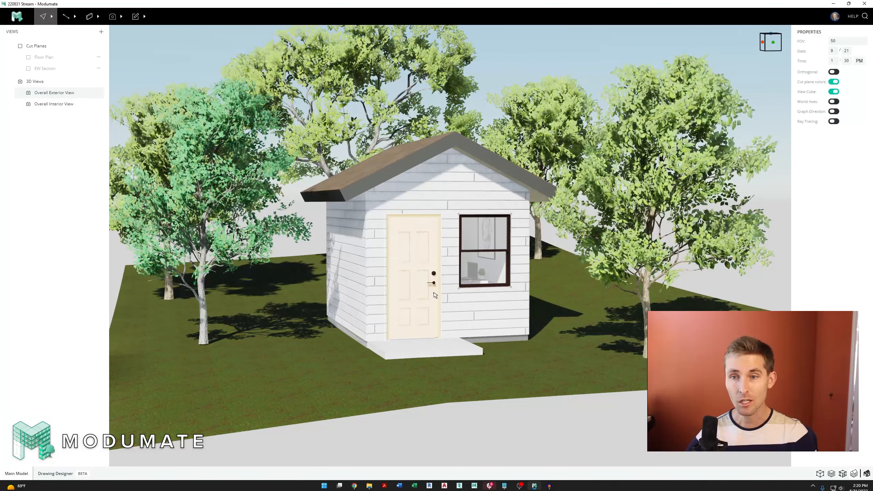
middle_drag(444, 279, 446, 282)
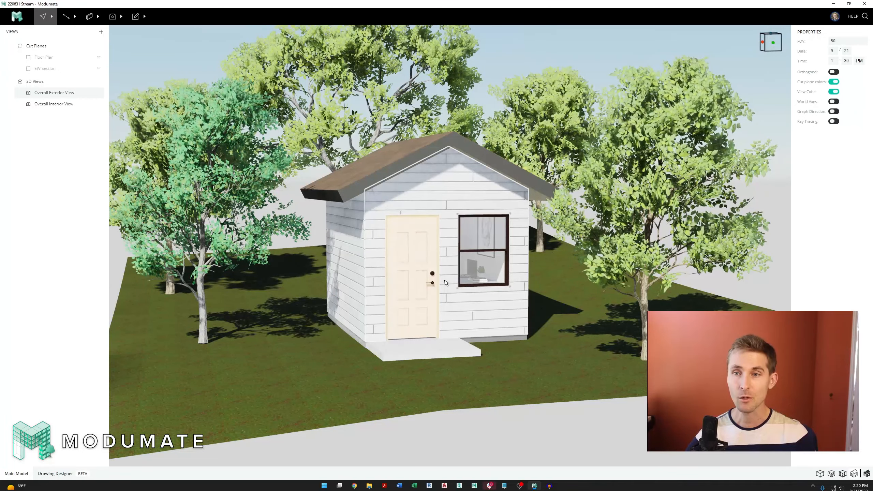
mouse_move(450, 274)
middle_down()
mouse_move(437, 269)
mouse_move(443, 264)
middle_up()
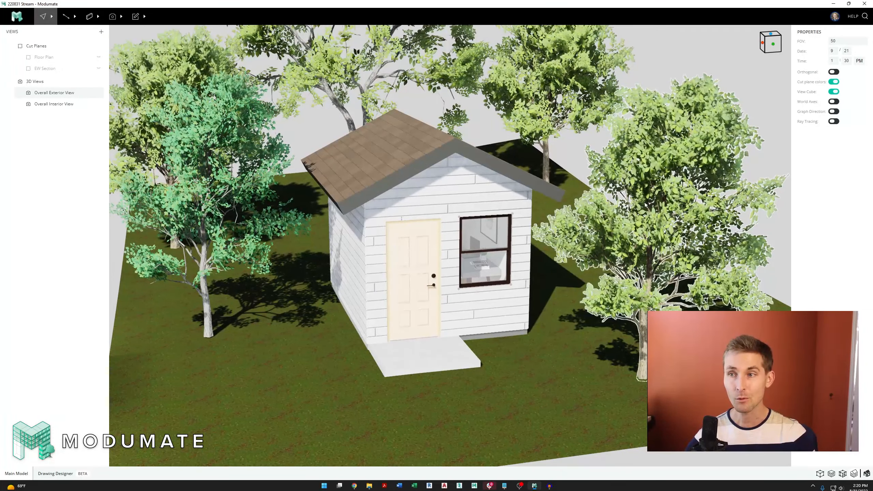